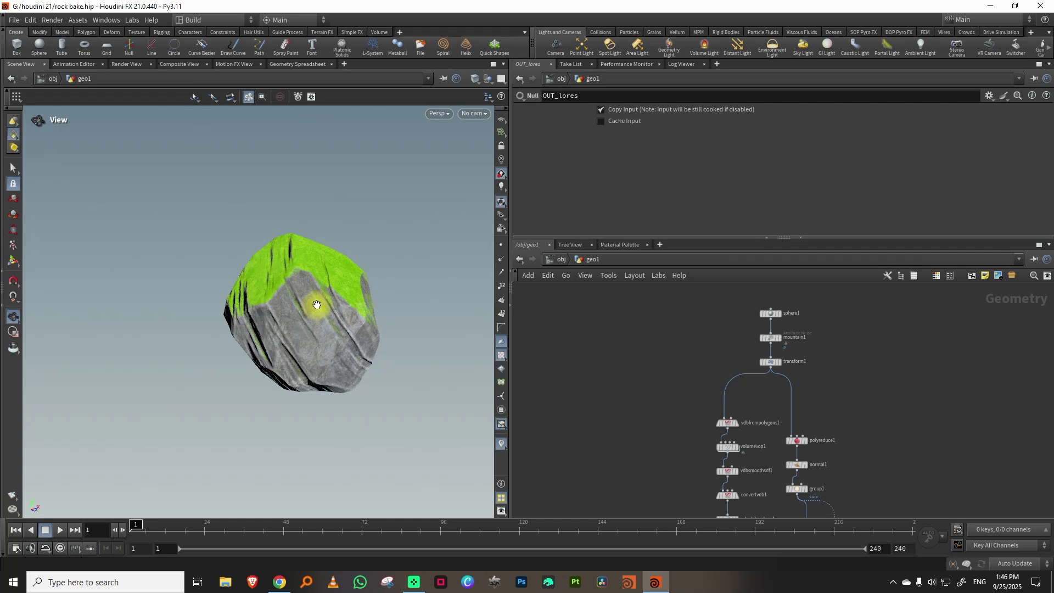
Step: Display the high-resolution rock output, OUT_hires, in the viewport
{"action": "middle_click_drag", "start_coordinate": [934, 388], "coordinate": [865, 317]}
{"action": "middle_click_drag", "start_coordinate": [853, 387], "coordinate": [856, 305]}
{"action": "scroll", "coordinate": [793, 400], "scroll_direction": "up", "scroll_amount": 3}
{"action": "left_click", "coordinate": [734, 417]}
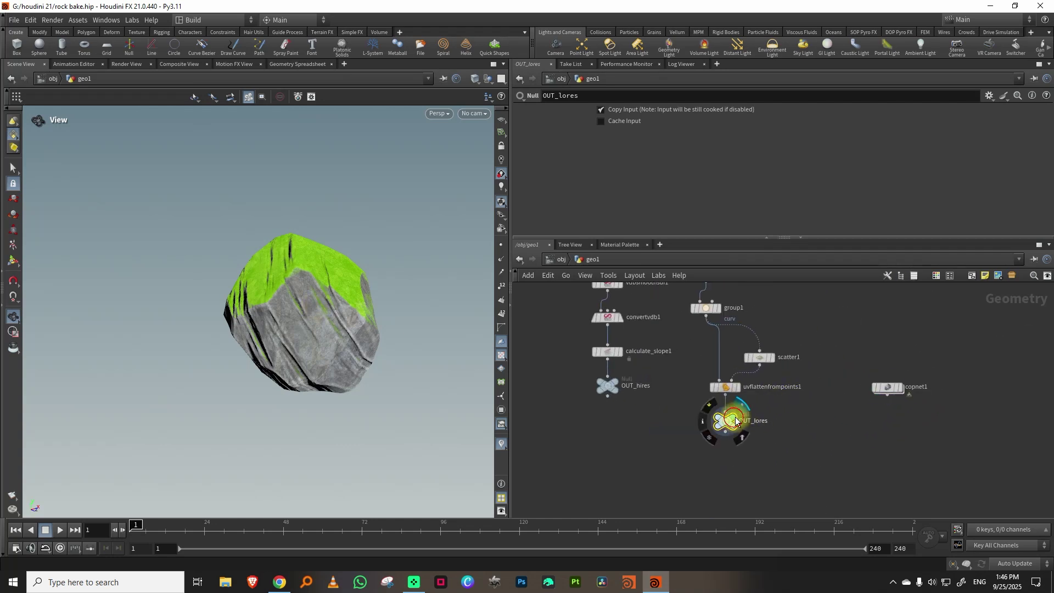
{"action": "left_click", "coordinate": [619, 384]}
Step: Duplicate the sphere, mountain and transform nodes from the start of the rock network into an empty area beside it
{"action": "middle_click_drag", "start_coordinate": [828, 334], "coordinate": [765, 415]}
{"action": "middle_click_drag", "start_coordinate": [750, 363], "coordinate": [835, 452]}
{"action": "middle_click_drag", "start_coordinate": [801, 372], "coordinate": [809, 454]}
{"action": "left_click_drag", "start_coordinate": [783, 390], "coordinate": [681, 299]}
{"action": "middle_click_drag", "start_coordinate": [728, 362], "coordinate": [642, 408]}
{"action": "middle_click_drag", "start_coordinate": [763, 402], "coordinate": [736, 383]}
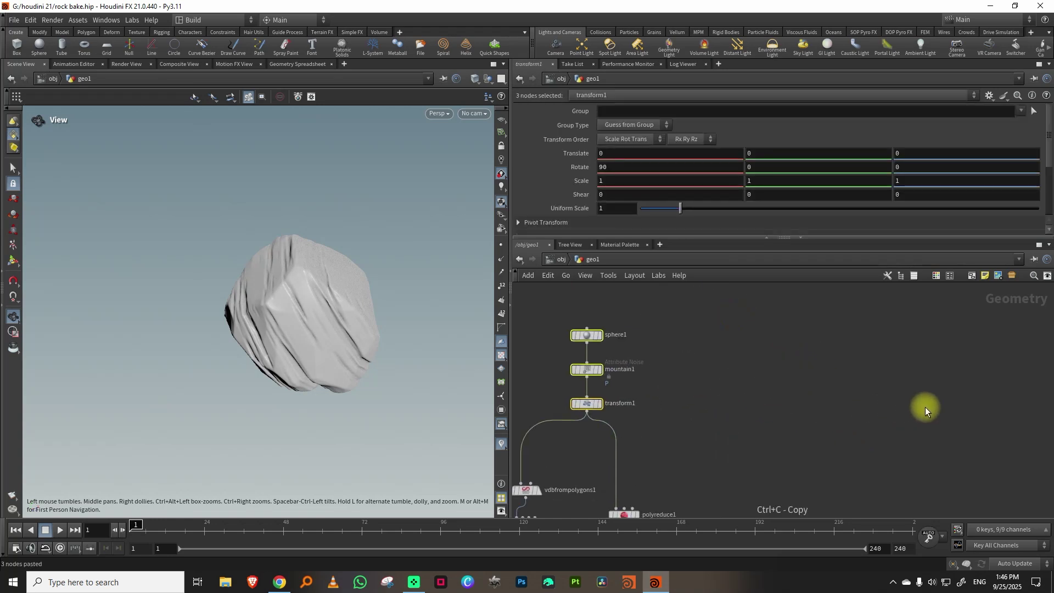
{"action": "key", "text": "ctrl+v"}
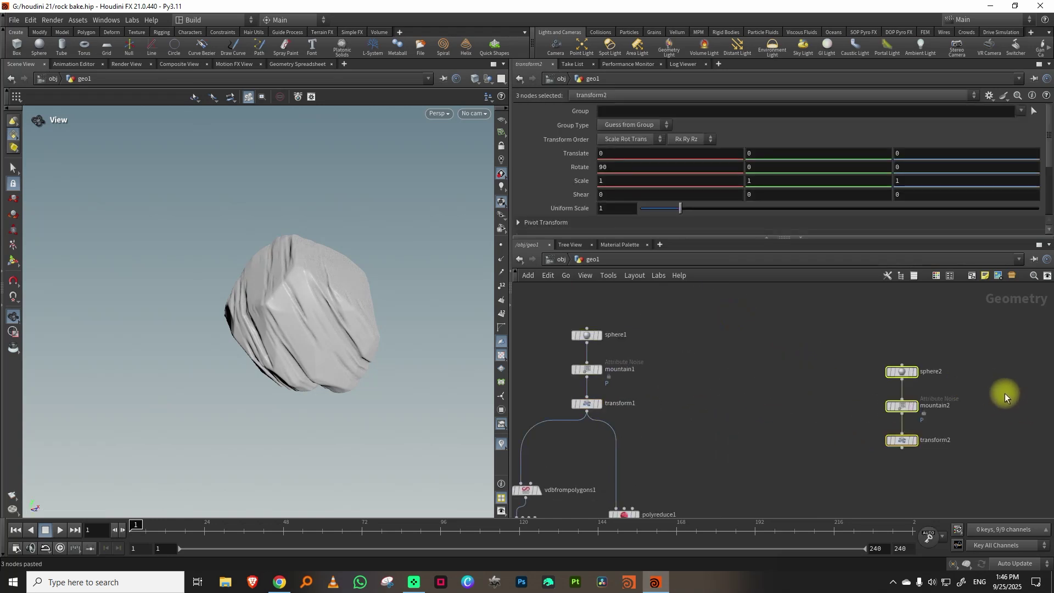
Step: Display the copied sphere and check its mesh density in wireframe shading
{"action": "middle_click_drag", "start_coordinate": [1004, 393], "coordinate": [779, 379]}
{"action": "middle_click_drag", "start_coordinate": [686, 390], "coordinate": [769, 390]}
{"action": "right_click_drag", "start_coordinate": [768, 390], "coordinate": [855, 358]}
{"action": "left_click", "coordinate": [853, 369]}
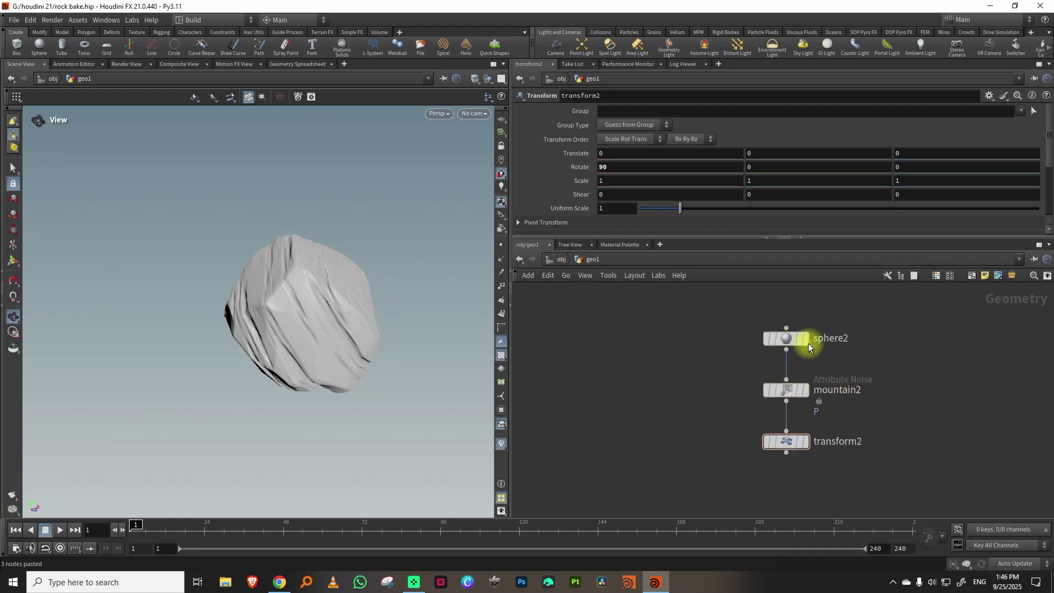
{"action": "left_click", "coordinate": [804, 339]}
{"action": "left_click", "coordinate": [790, 339]}
{"action": "left_click", "coordinate": [789, 339]}
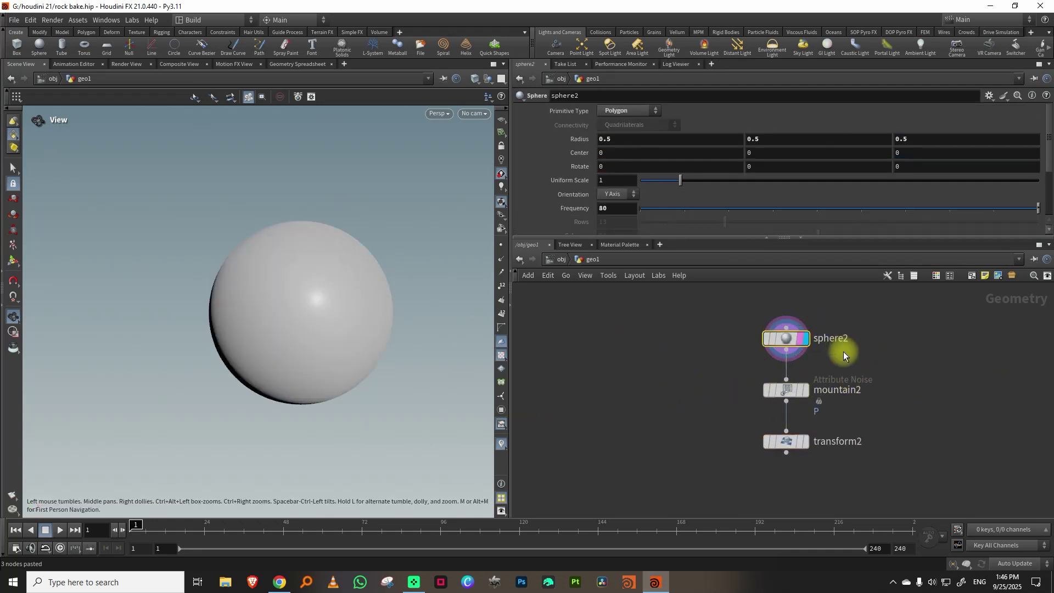
{"action": "key", "text": "w"}
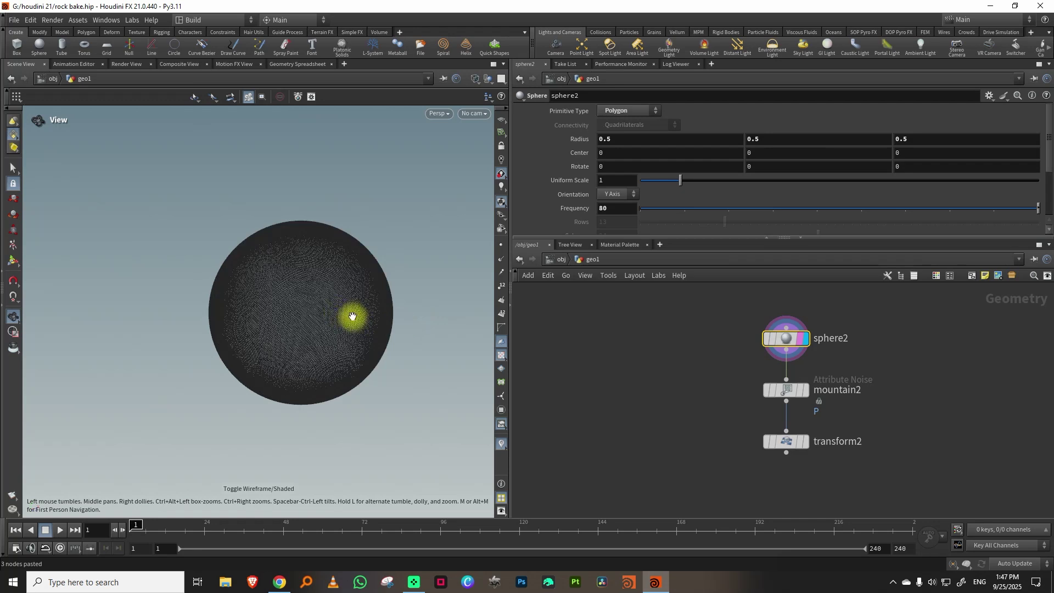
{"action": "key", "text": "w"}
Step: Display the copied mountain node and set its noise Element Size to 0.67 and Offset to 22.24
{"action": "left_click", "coordinate": [801, 393]}
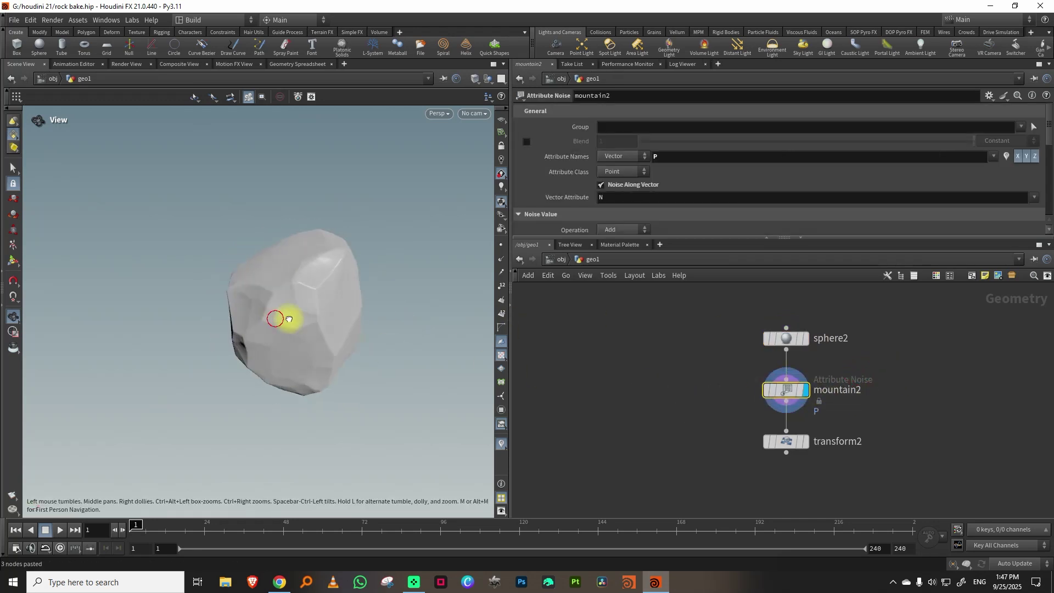
{"action": "left_click_drag", "start_coordinate": [289, 319], "coordinate": [475, 257]}
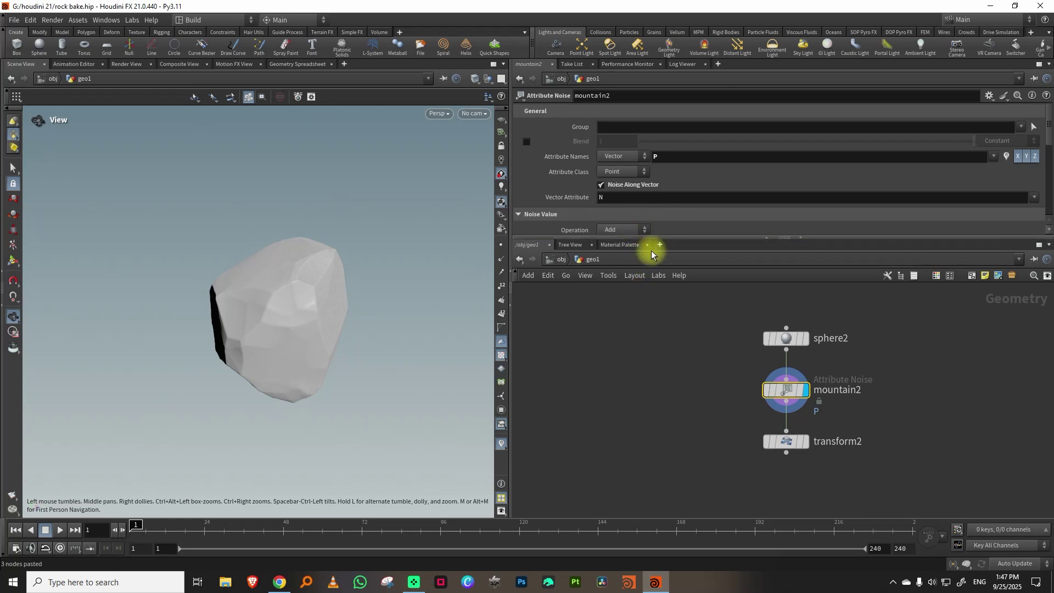
{"action": "left_click_drag", "start_coordinate": [640, 237], "coordinate": [647, 332]}
{"action": "left_click_drag", "start_coordinate": [1047, 205], "coordinate": [1047, 263]}
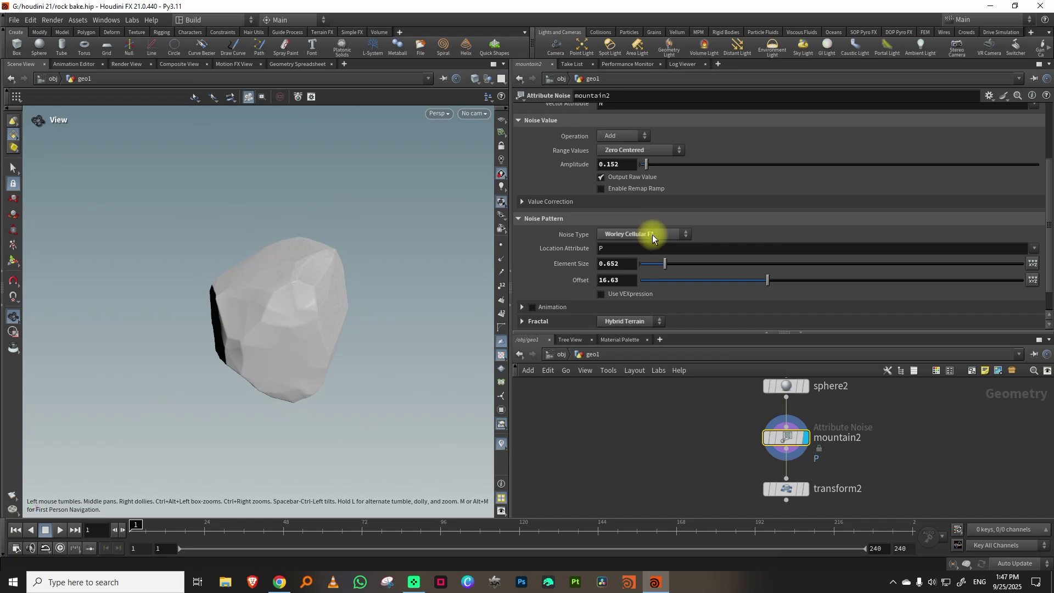
{"action": "left_click_drag", "start_coordinate": [392, 319], "coordinate": [339, 306]}
{"action": "left_click_drag", "start_coordinate": [677, 265], "coordinate": [666, 265]}
{"action": "left_click_drag", "start_coordinate": [871, 282], "coordinate": [808, 282]}
{"action": "left_click_drag", "start_coordinate": [419, 305], "coordinate": [379, 248]}
{"action": "left_click_drag", "start_coordinate": [752, 332], "coordinate": [753, 225]}
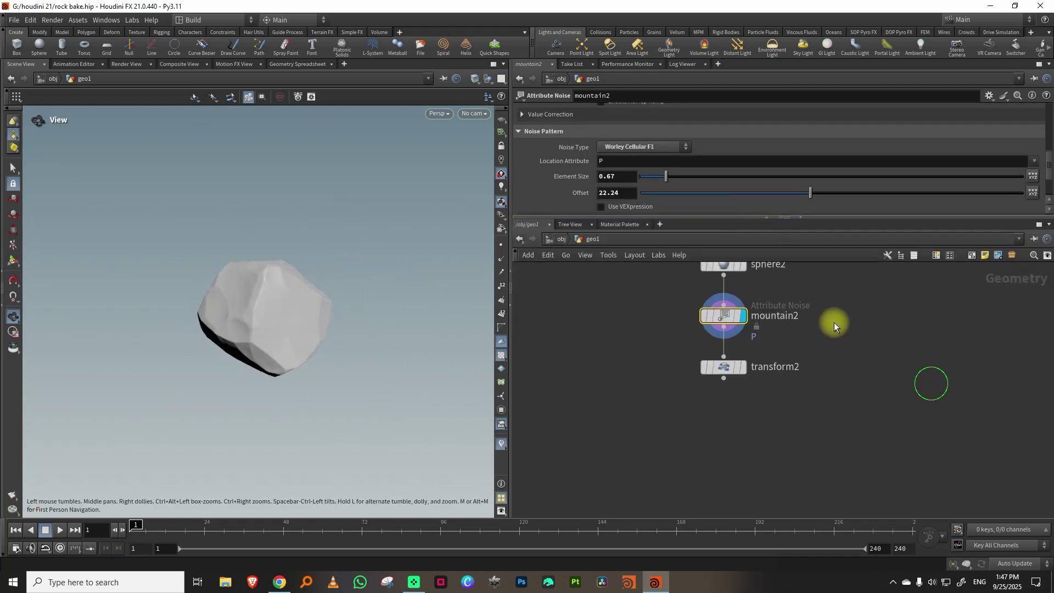
Step: Display the copied transform node and bypass it, checking the rock's shape in the viewport
{"action": "left_click", "coordinate": [744, 367]}
{"action": "left_click", "coordinate": [736, 369]}
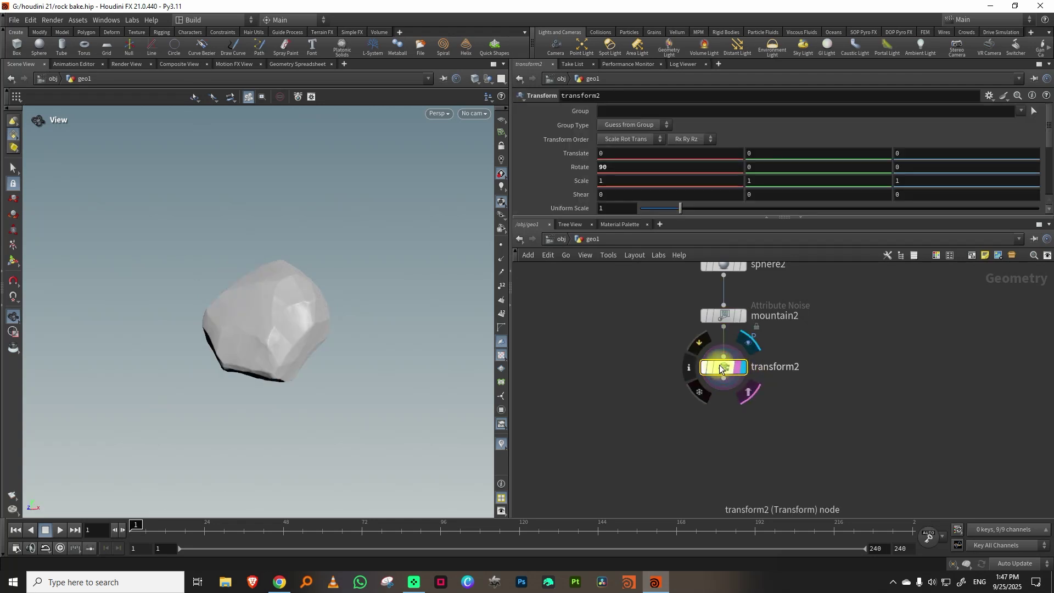
{"action": "left_click_drag", "start_coordinate": [242, 299], "coordinate": [432, 301]}
{"action": "middle_click_drag", "start_coordinate": [832, 379], "coordinate": [786, 363]}
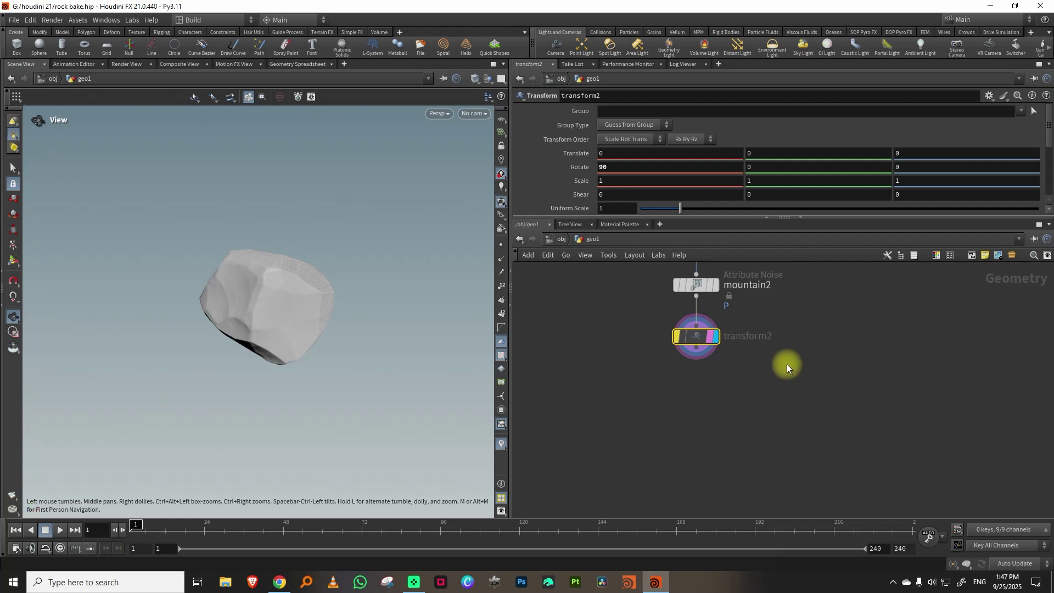
Step: Add a PolyReduce node and connect the bypassed transform2 output to its first input
{"action": "middle_click_drag", "start_coordinate": [768, 408], "coordinate": [741, 388]}
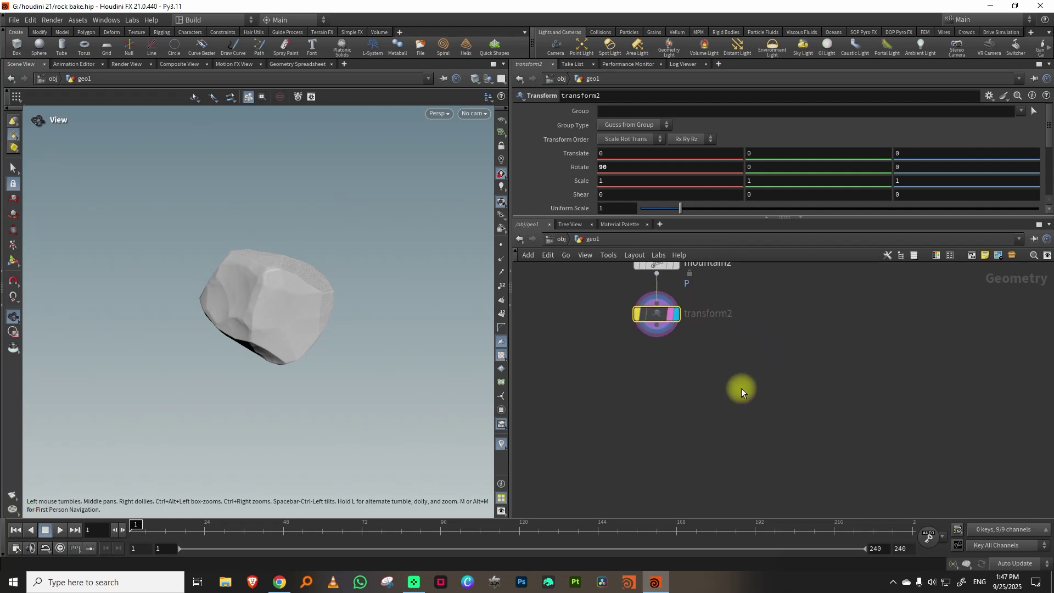
{"action": "key", "text": "Tab"}
{"action": "type", "text": "pol"}
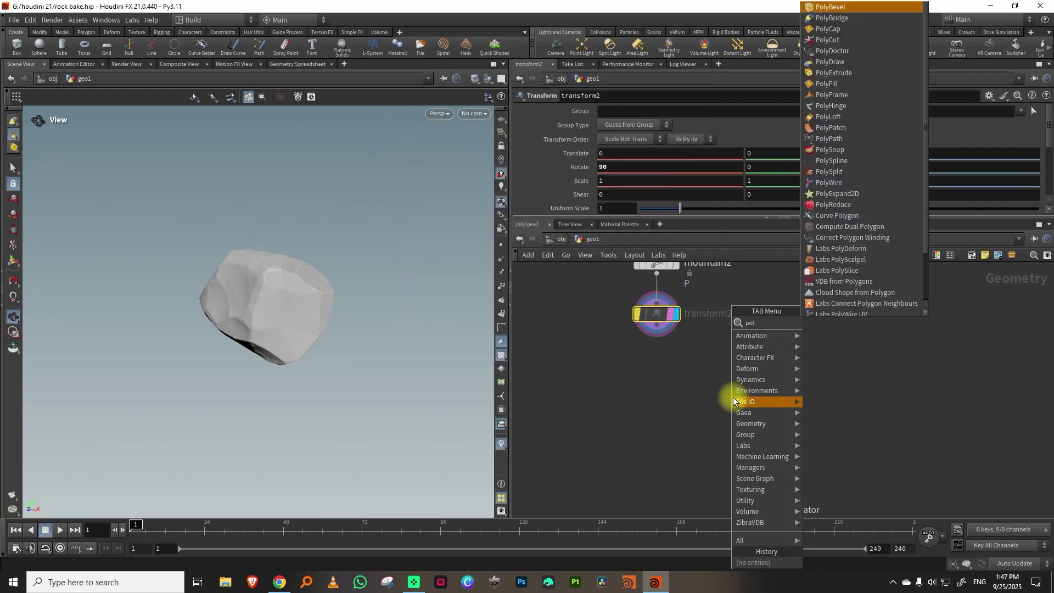
{"action": "type", "text": "yre"}
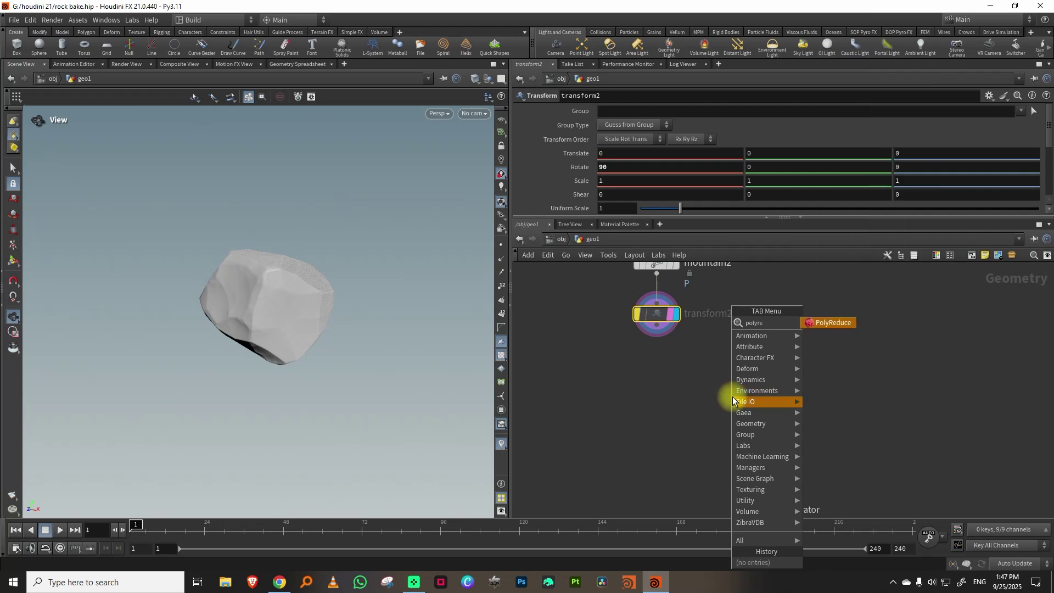
{"action": "left_click", "coordinate": [829, 323]}
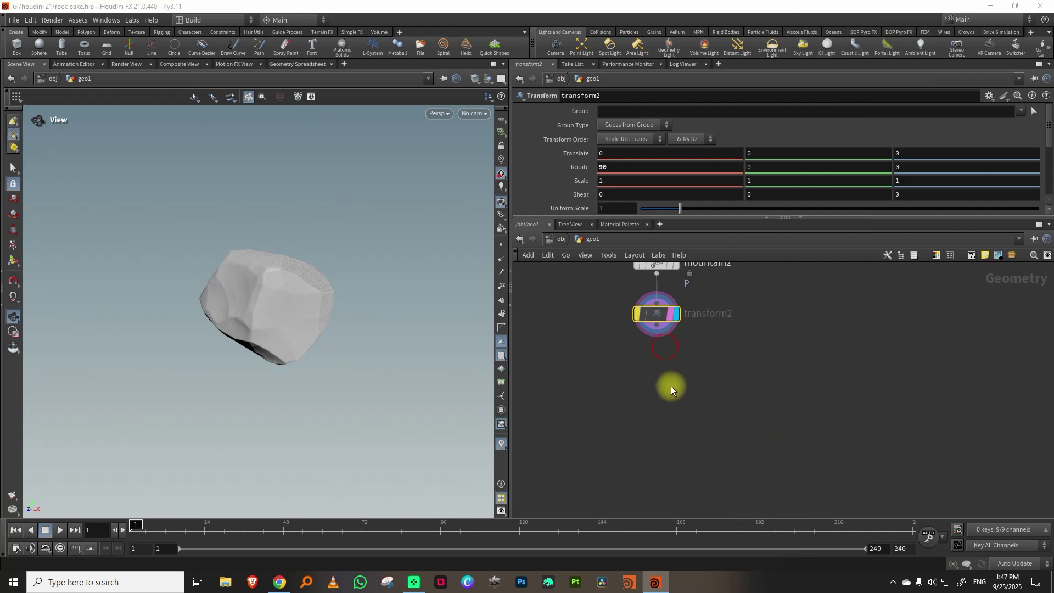
{"action": "left_click_drag", "start_coordinate": [656, 332], "coordinate": [759, 409]}
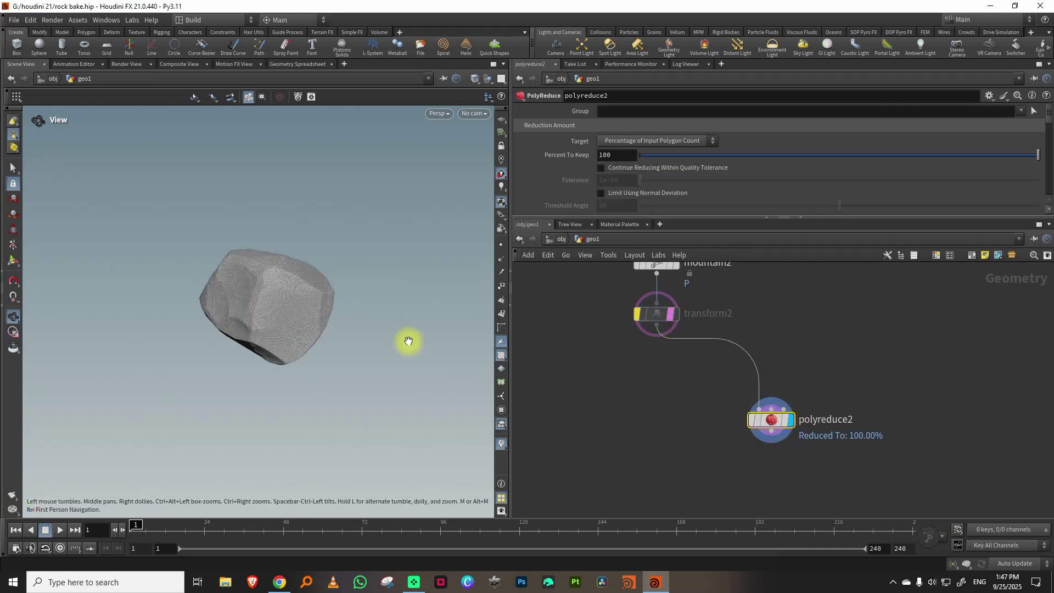
Step: Set the PolyReduce Percent To Keep to 5 and compare the reduced rock in wireframe and shaded views
{"action": "key", "text": "w"}
{"action": "left_click", "coordinate": [617, 155]}
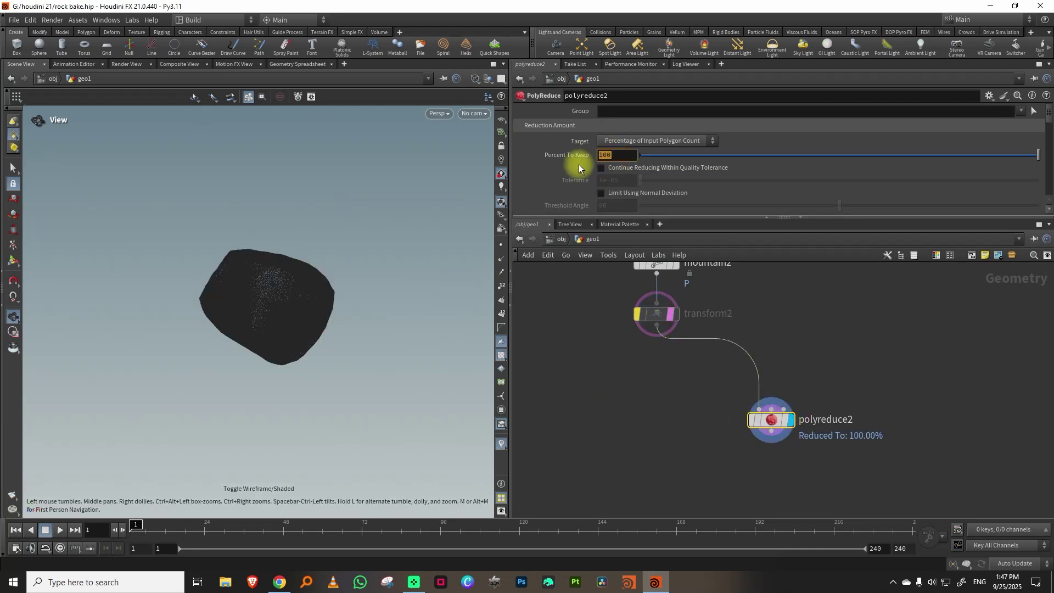
{"action": "key", "text": "Return"}
{"action": "mouse_move", "coordinate": [306, 298]}
{"action": "left_mouse_down"}
{"action": "mouse_move", "coordinate": [268, 298]}
{"action": "mouse_move", "coordinate": [336, 285]}
{"action": "mouse_move", "coordinate": [354, 260]}
{"action": "mouse_move", "coordinate": [301, 304]}
{"action": "left_mouse_up"}
{"action": "key", "text": "w"}
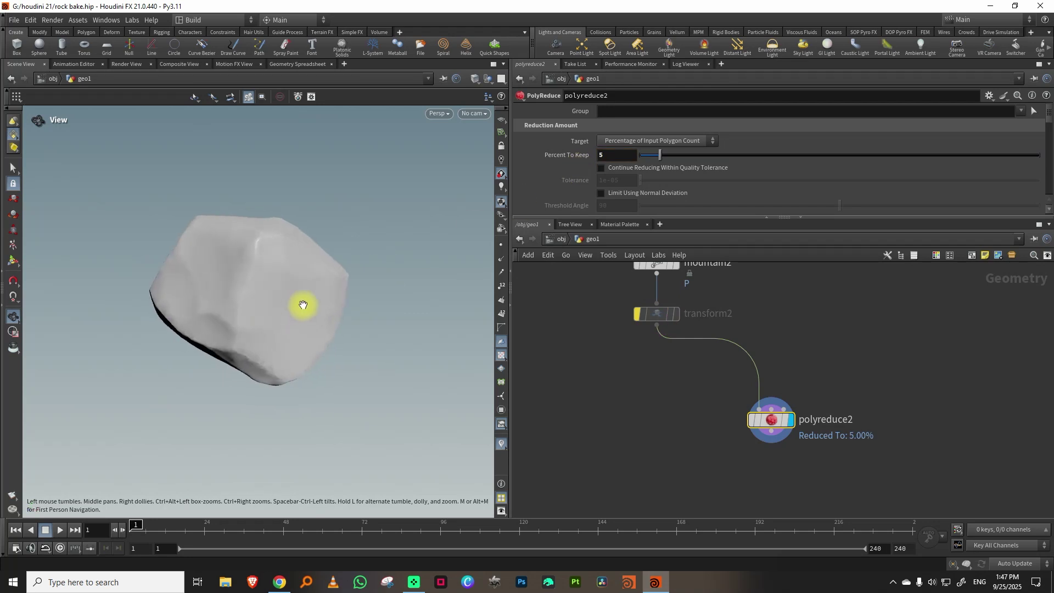
Step: Add a Normal node directly after the PolyReduce node
{"action": "middle_click_drag", "start_coordinate": [668, 430], "coordinate": [640, 394]}
{"action": "key", "text": "Tab"}
{"action": "type", "text": "nor"}
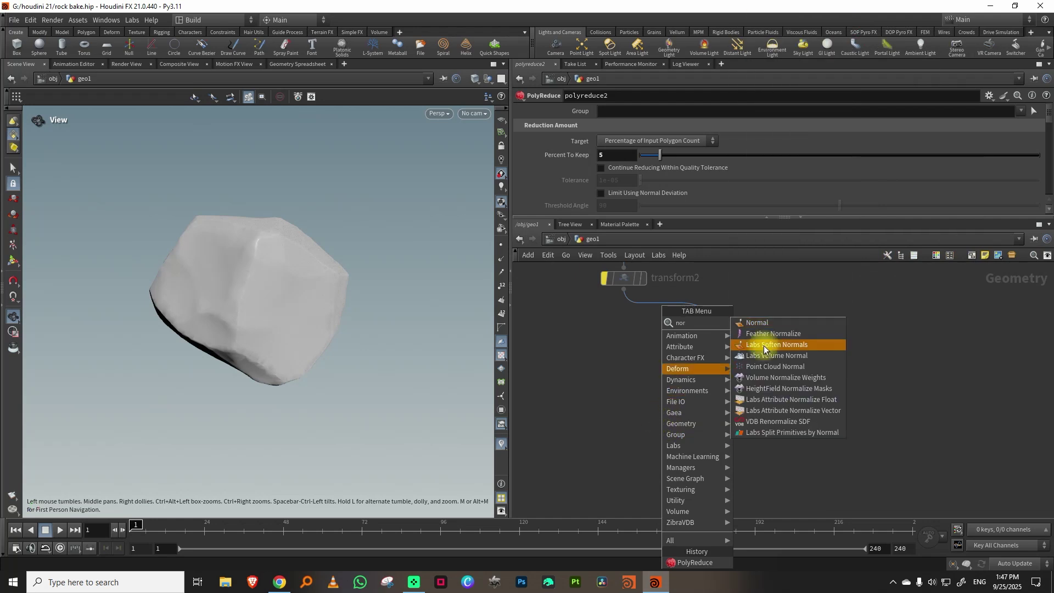
{"action": "left_click", "coordinate": [760, 323]}
{"action": "left_click", "coordinate": [739, 461]}
Step: Set the Normal node's Weighting Method to By Face Area and its Cusp Angle to 20
{"action": "left_click", "coordinate": [638, 209]}
{"action": "left_click", "coordinate": [631, 222]}
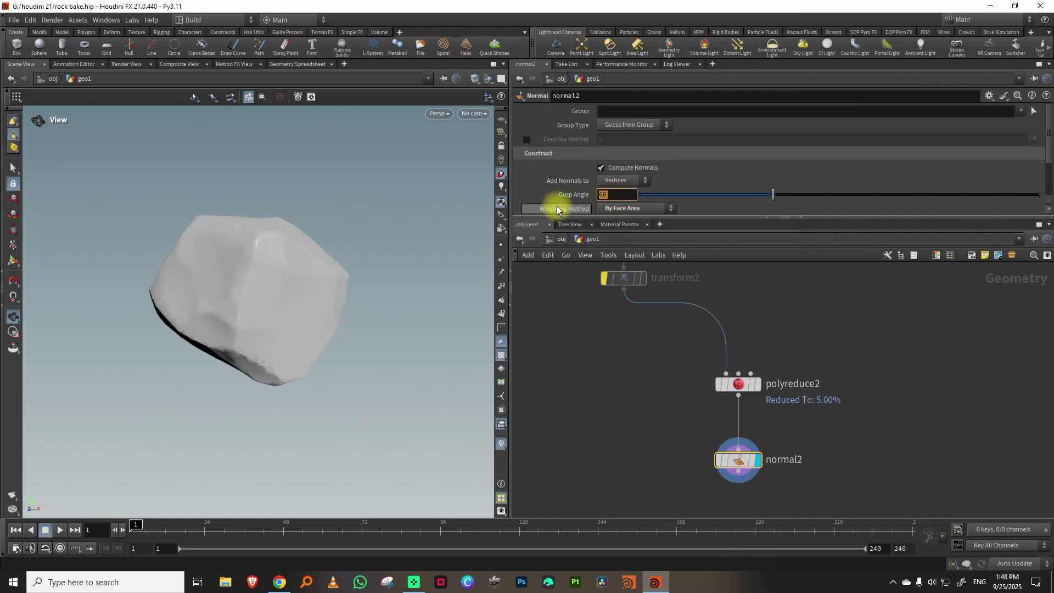
{"action": "type", "text": "20"}
{"action": "key", "text": "Return"}
{"action": "mouse_move", "coordinate": [273, 334]}
{"action": "left_mouse_down"}
{"action": "mouse_move", "coordinate": [351, 278]}
{"action": "mouse_move", "coordinate": [400, 301]}
{"action": "mouse_move", "coordinate": [263, 349]}
{"action": "left_mouse_up"}
Step: Add a Scatter node below the Normal node and feed it from the Normal node's output
{"action": "middle_click_drag", "start_coordinate": [583, 371], "coordinate": [572, 326]}
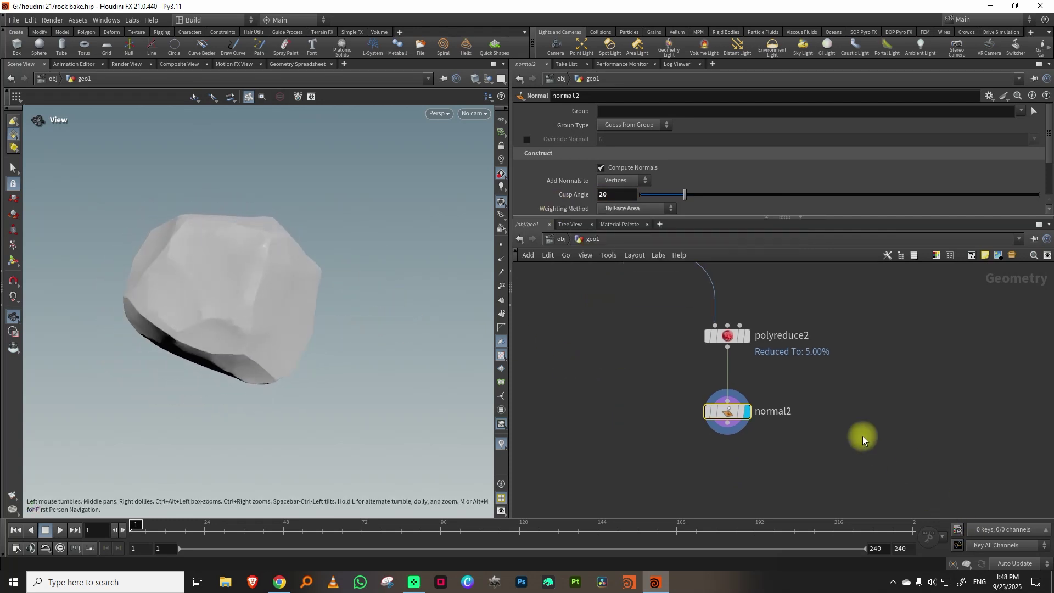
{"action": "middle_click_drag", "start_coordinate": [853, 457], "coordinate": [819, 381]}
{"action": "left_click", "coordinate": [783, 406]}
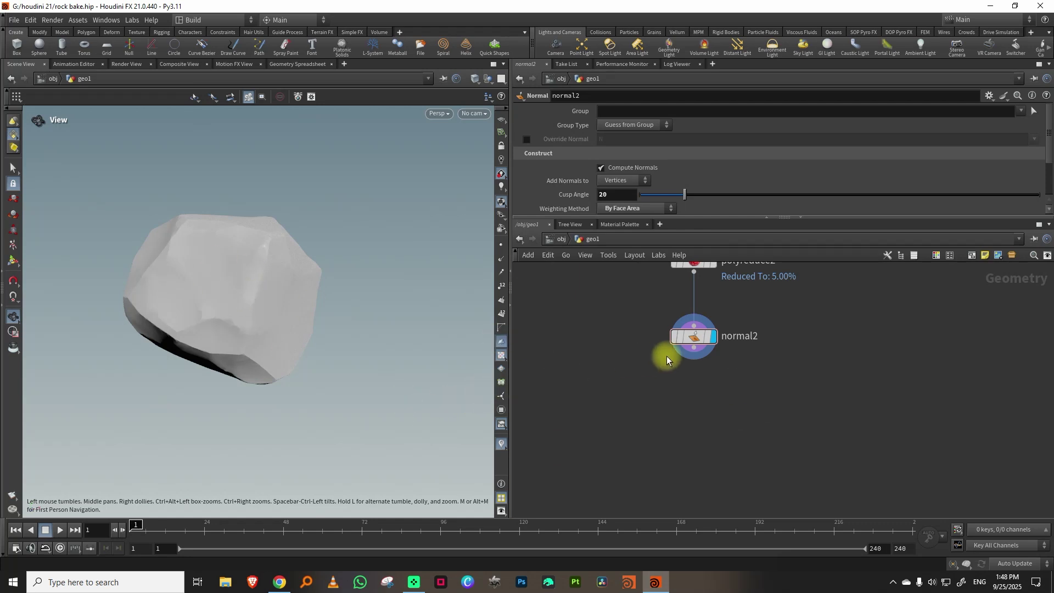
{"action": "key", "text": "Tab"}
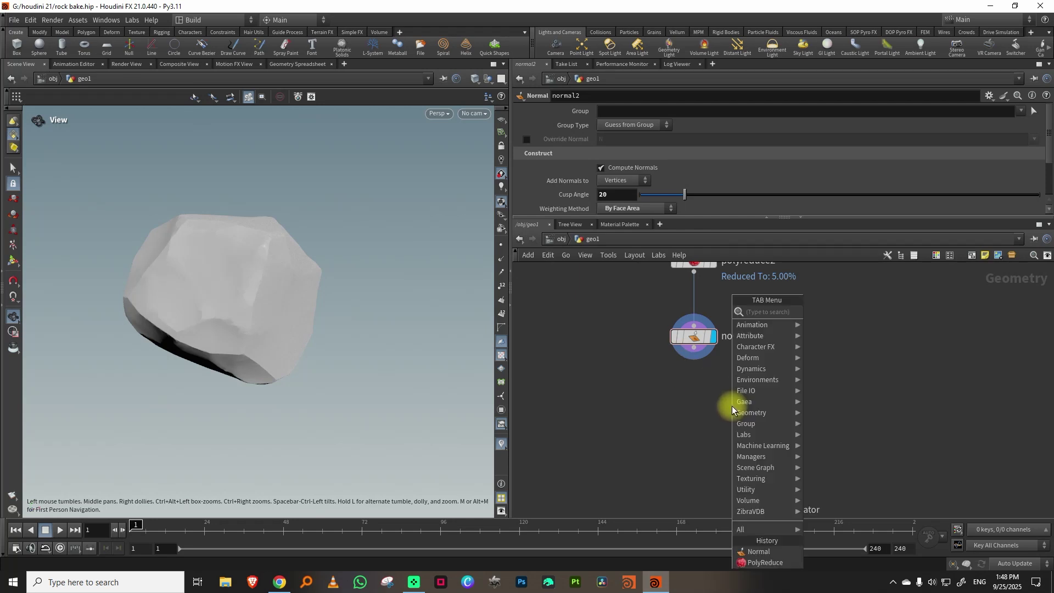
{"action": "type", "text": "scat"}
{"action": "left_click", "coordinate": [839, 311]}
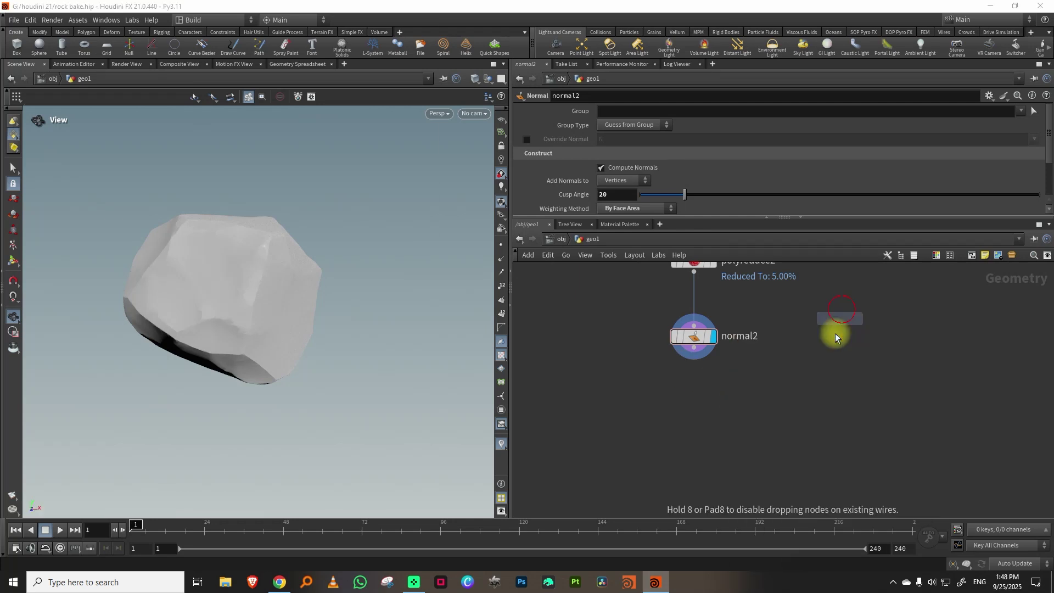
{"action": "left_click", "coordinate": [789, 428]}
{"action": "left_click", "coordinate": [694, 348]}
{"action": "left_click", "coordinate": [783, 424]}
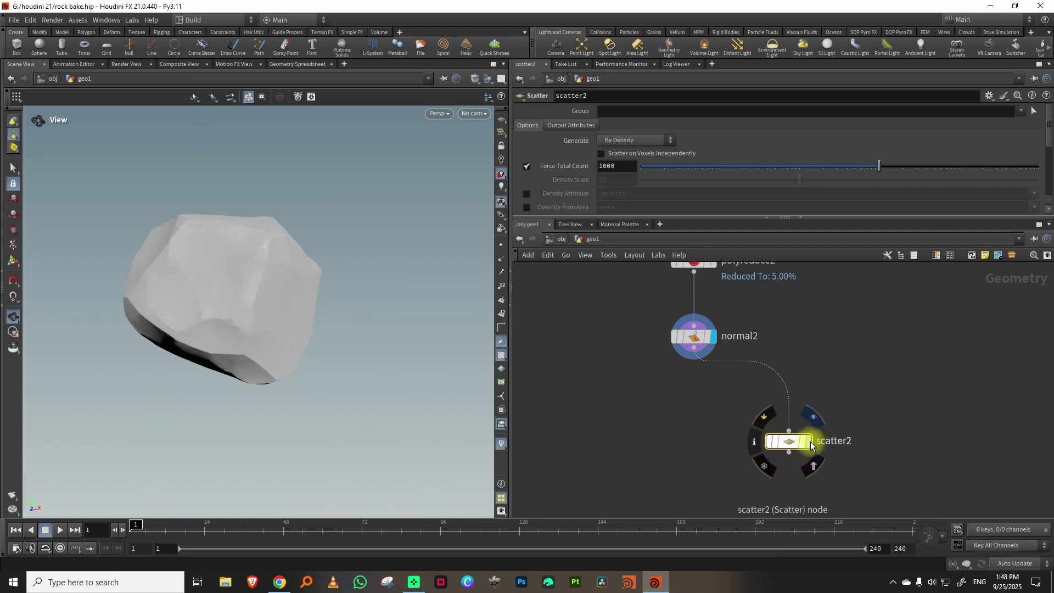
Step: Display the scattered points and set the Scatter node's Force Total Count to 14
{"action": "left_click", "coordinate": [806, 441]}
{"action": "left_click_drag", "start_coordinate": [696, 165], "coordinate": [729, 167]}
{"action": "left_click_drag", "start_coordinate": [304, 289], "coordinate": [242, 245]}
{"action": "scroll", "coordinate": [708, 417], "scroll_direction": "down", "scroll_amount": 3}
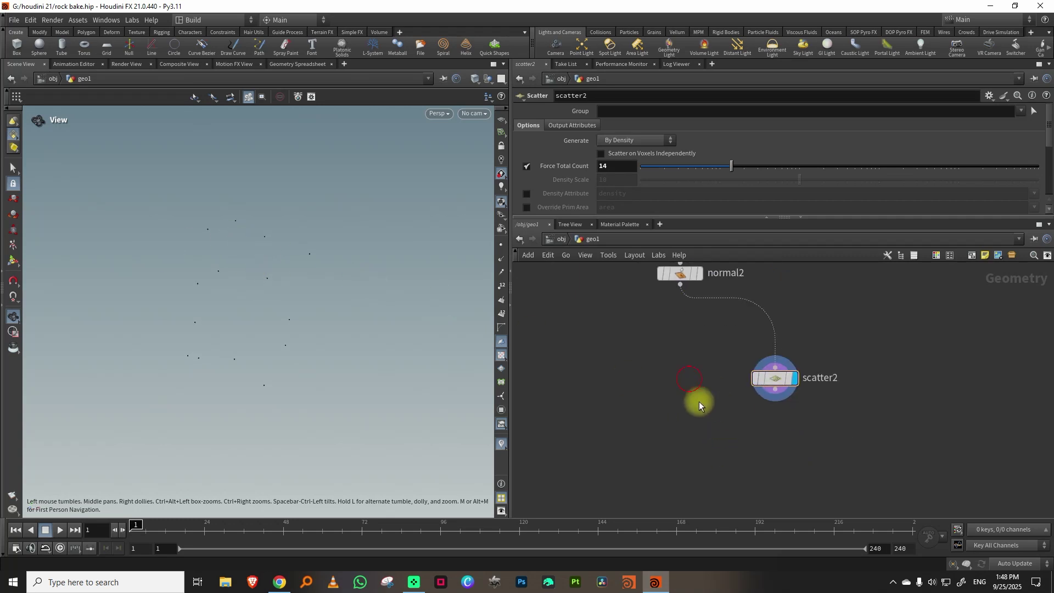
Step: Add a UV Flatten from Points node, connecting the Normal node to its first input and the Scatter node to its second
{"action": "middle_click_drag", "start_coordinate": [709, 379], "coordinate": [747, 388]}
{"action": "key", "text": "Tab"}
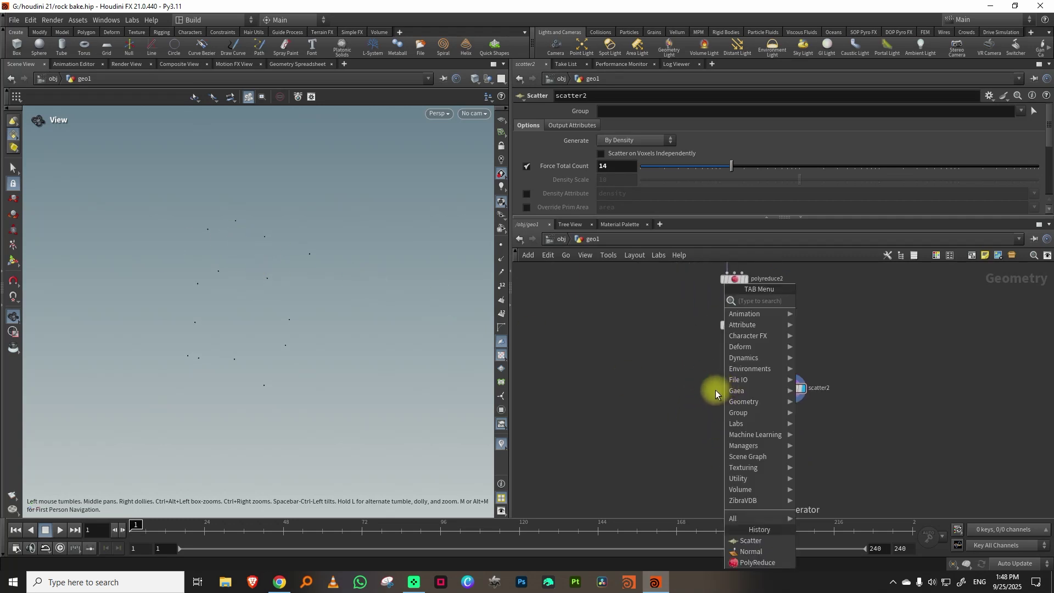
{"action": "type", "text": "uv"}
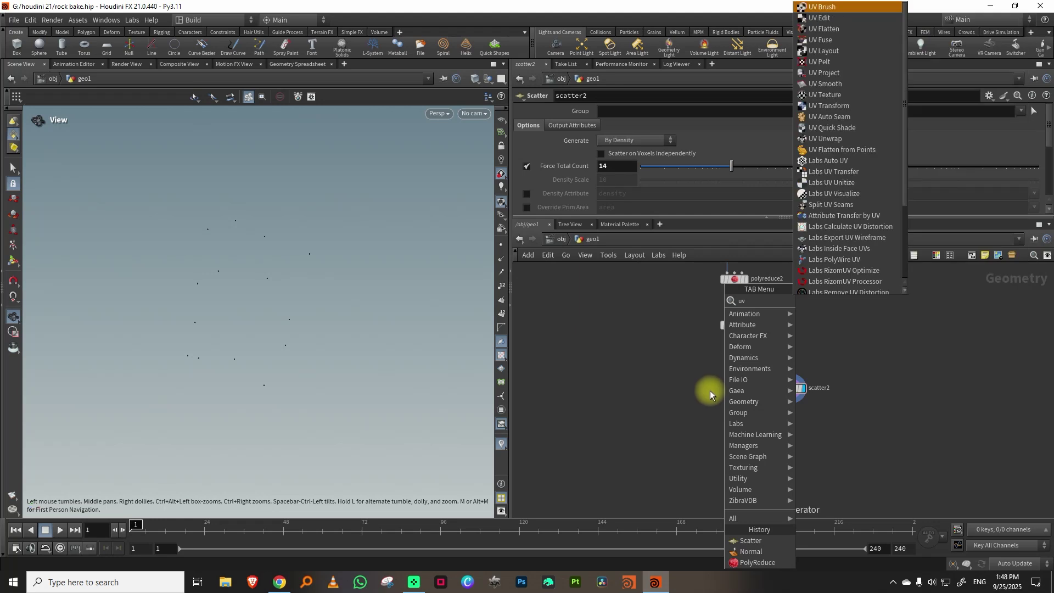
{"action": "type", "text": "fl"}
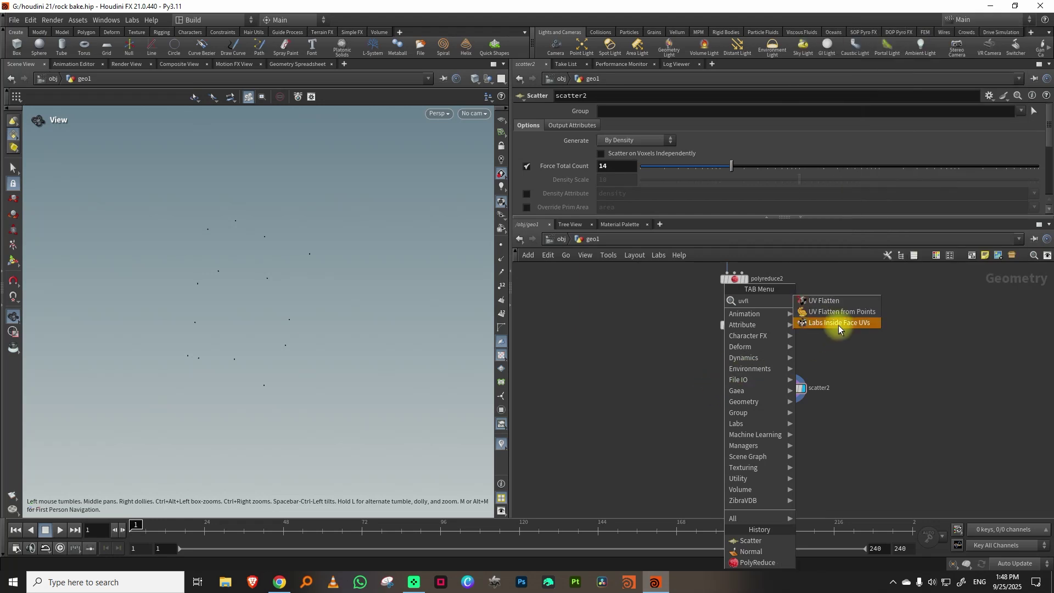
{"action": "left_click", "coordinate": [846, 313]}
{"action": "left_click", "coordinate": [729, 437]}
{"action": "left_click", "coordinate": [734, 331]}
{"action": "left_click", "coordinate": [732, 432]}
{"action": "left_click", "coordinate": [791, 398]}
{"action": "left_click", "coordinate": [736, 432]}
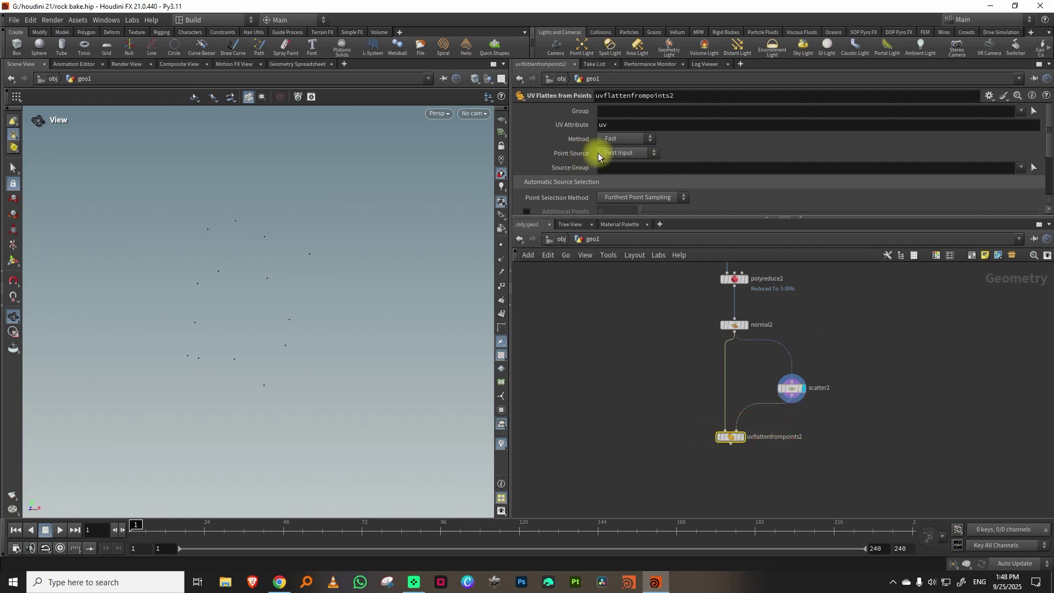
Step: Set the UV Flatten from Points node's Point Source to Second Input and display the unwrapped rock
{"action": "left_click", "coordinate": [622, 175]}
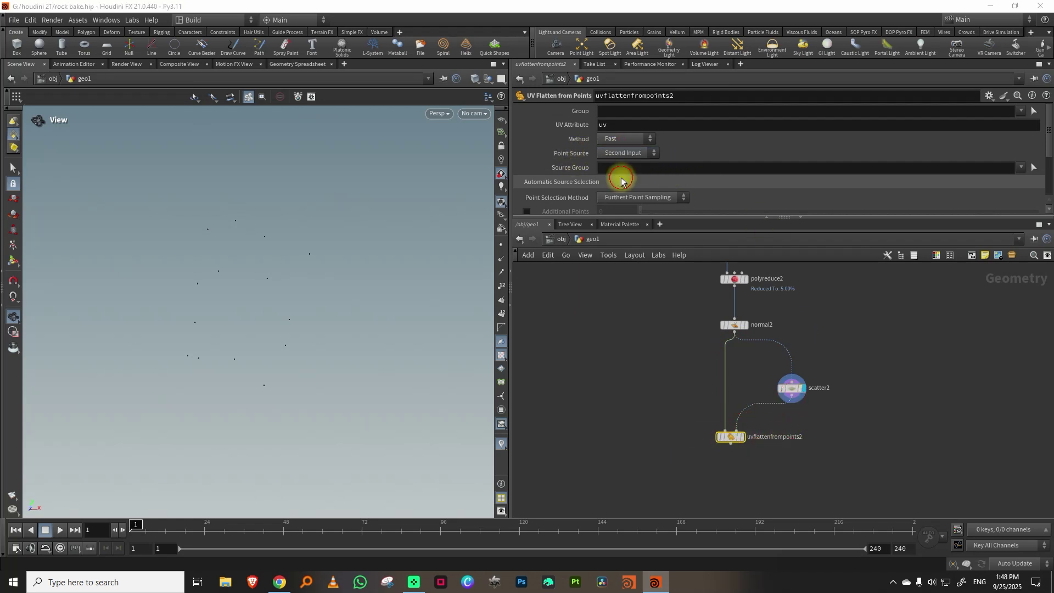
{"action": "left_click", "coordinate": [744, 442]}
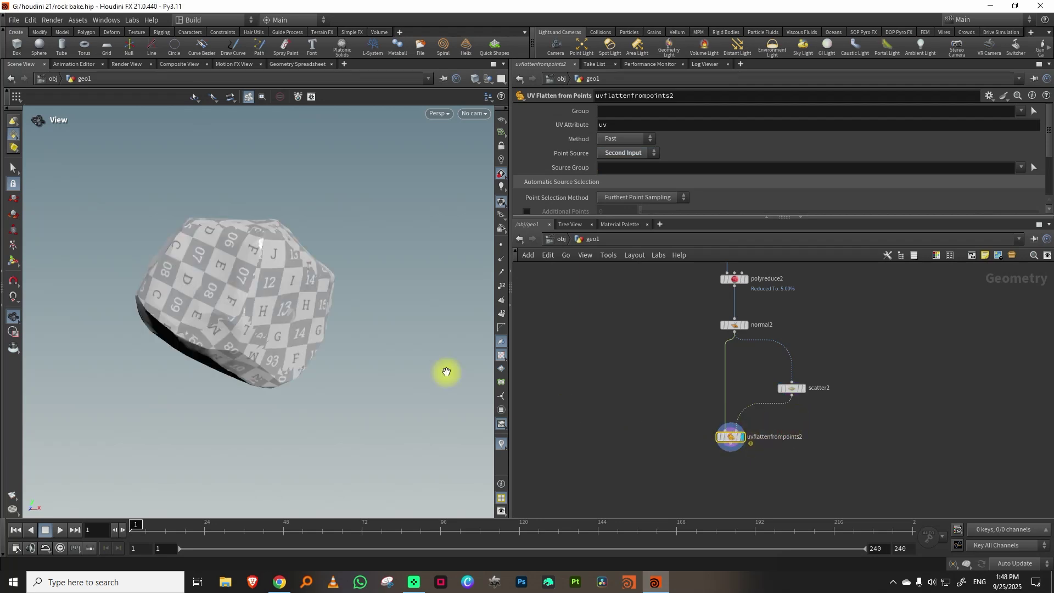
{"action": "left_click_drag", "start_coordinate": [214, 284], "coordinate": [219, 307]}
Step: Turn off Ignore Distorted Faces in the UV Flatten from Points node's Post-Processing settings
{"action": "left_click", "coordinate": [672, 439]}
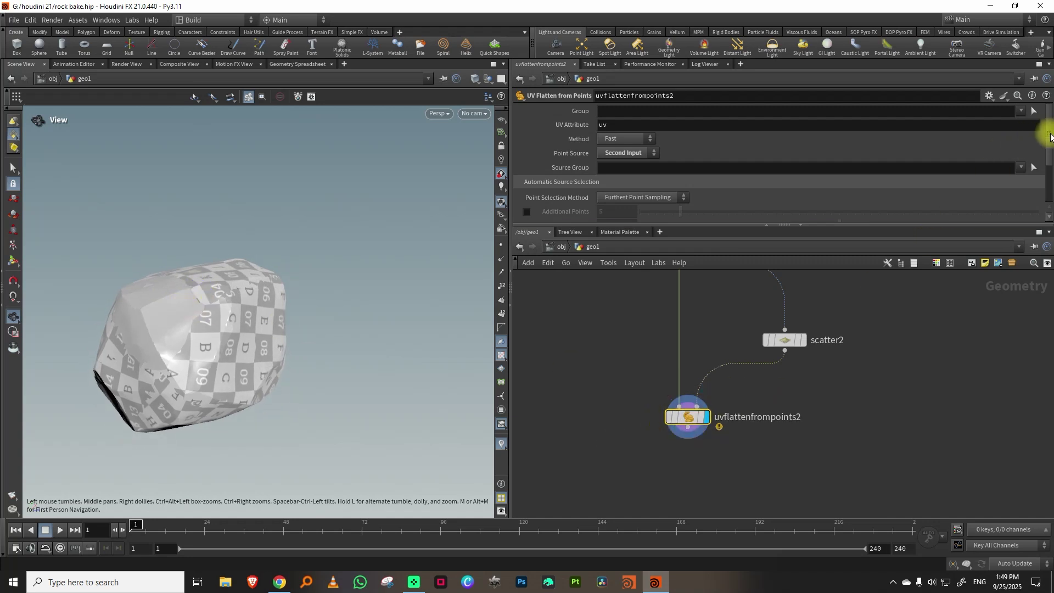
{"action": "scroll", "coordinate": [1040, 181], "scroll_direction": "down", "scroll_amount": 2}
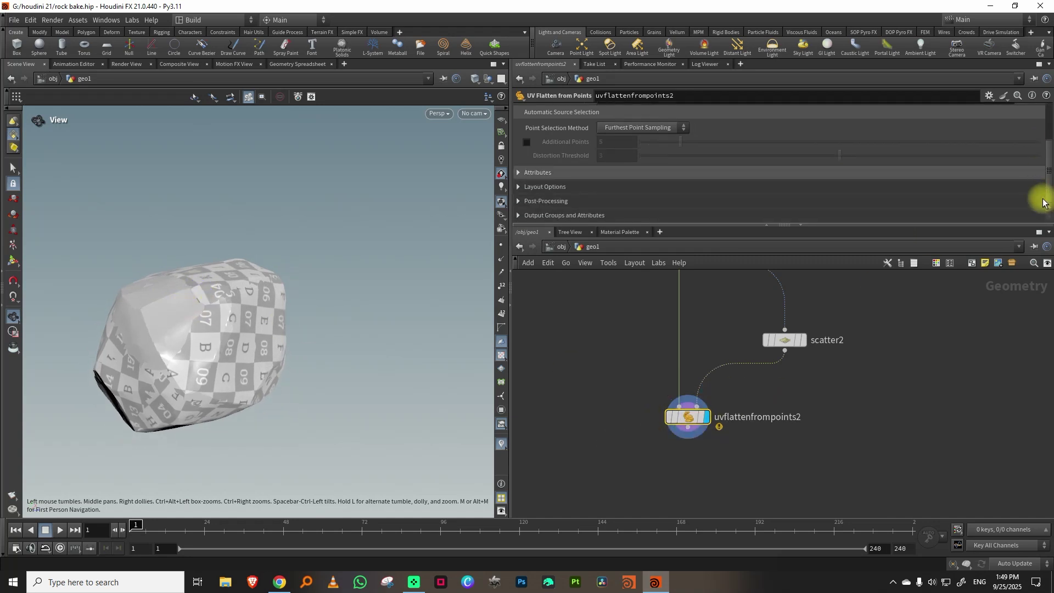
{"action": "left_click", "coordinate": [520, 201]}
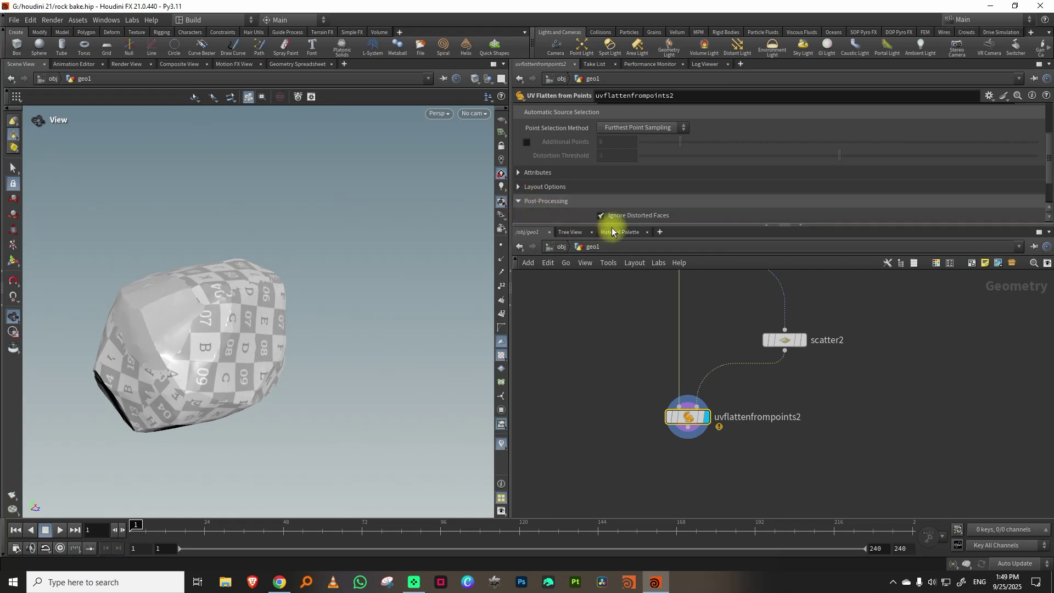
{"action": "left_click_drag", "start_coordinate": [613, 223], "coordinate": [621, 278]}
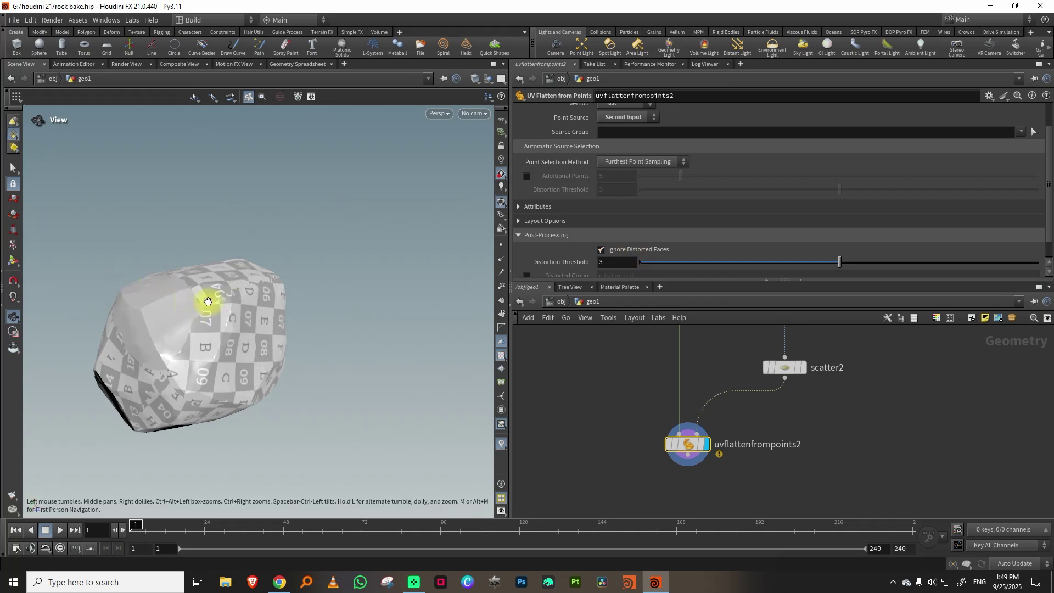
{"action": "left_click", "coordinate": [601, 250]}
{"action": "left_click_drag", "start_coordinate": [192, 302], "coordinate": [187, 341]}
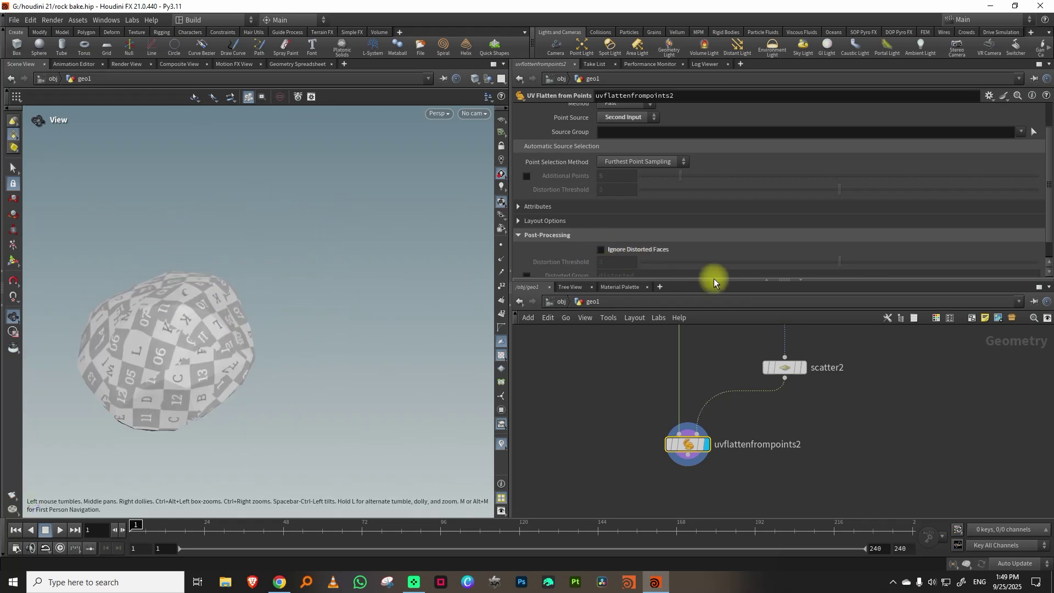
{"action": "left_click_drag", "start_coordinate": [703, 278], "coordinate": [733, 220]}
{"action": "left_click_drag", "start_coordinate": [255, 313], "coordinate": [175, 333]}
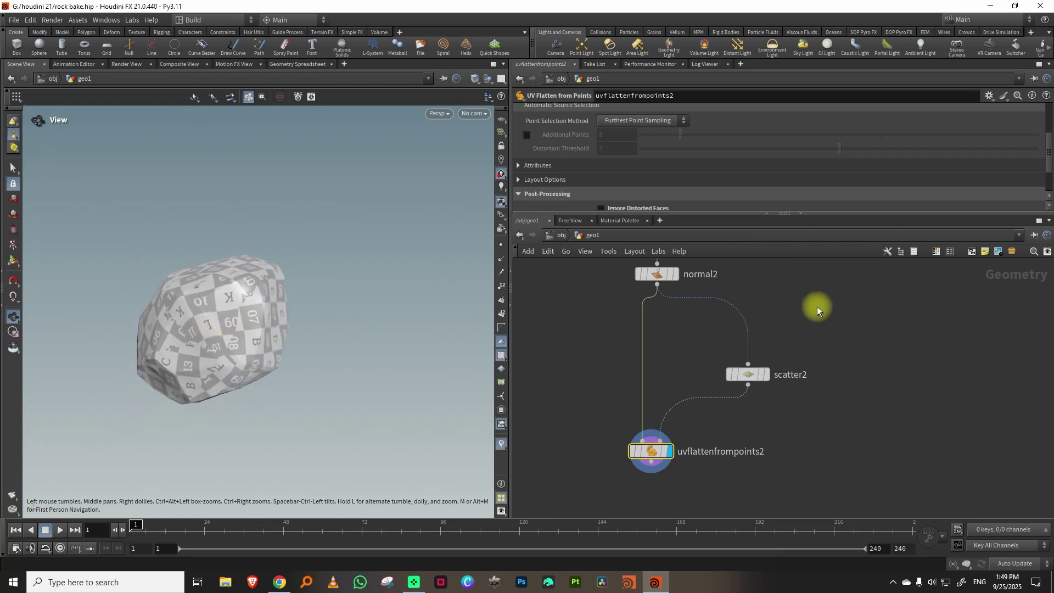
Step: Add a Group node beside the Scatter node and feed its first input from the Normal node's output
{"action": "middle_click_drag", "start_coordinate": [817, 306], "coordinate": [798, 328]}
{"action": "key", "text": "Tab"}
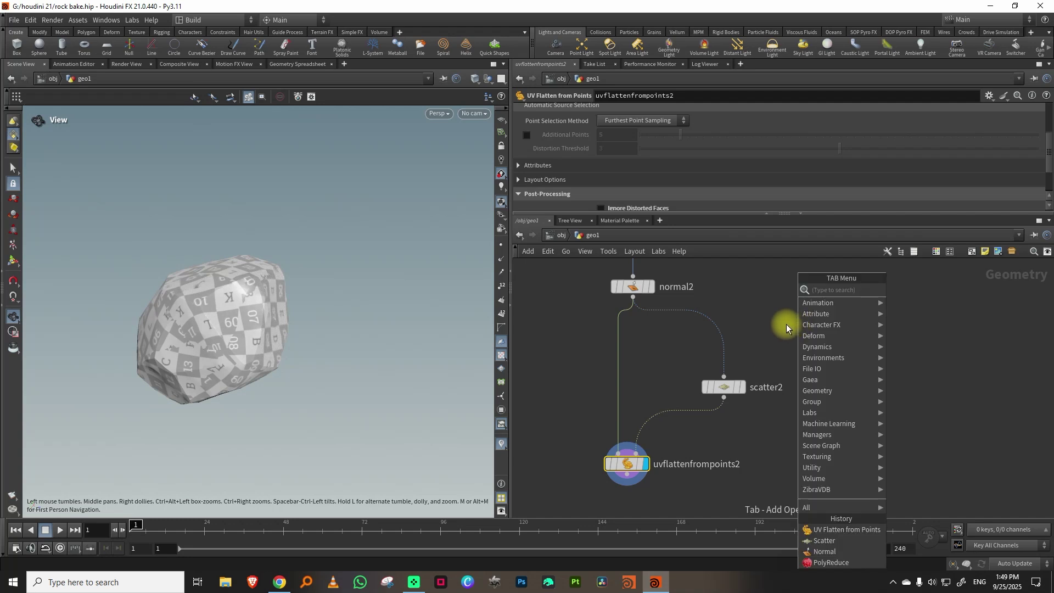
{"action": "type", "text": "group"}
{"action": "left_click", "coordinate": [915, 290]}
{"action": "left_click", "coordinate": [866, 376]}
{"action": "left_click", "coordinate": [632, 297]}
{"action": "left_click", "coordinate": [857, 366]}
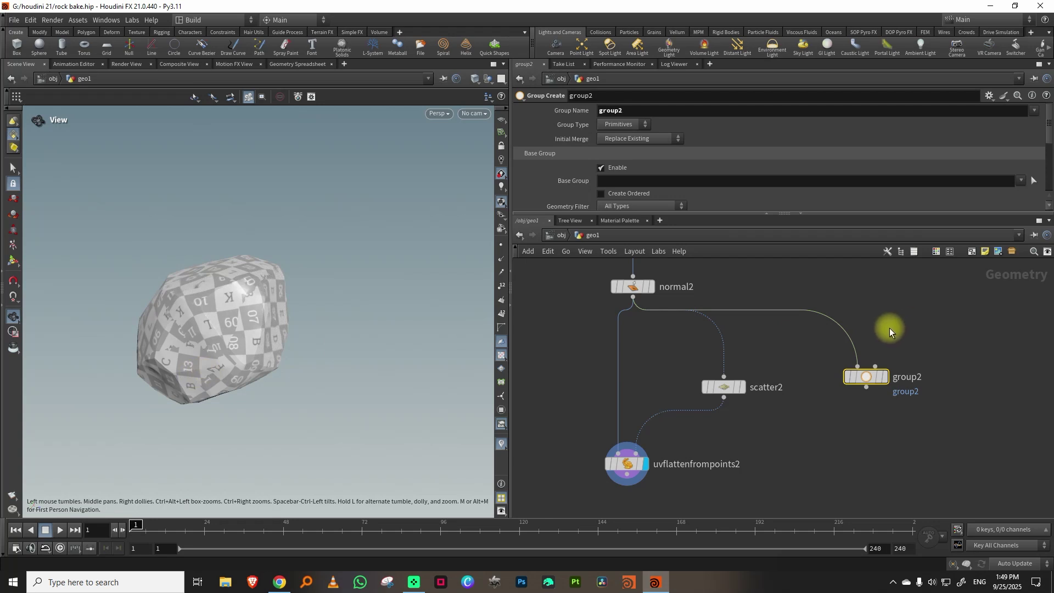
Step: Display the Group node and name its group curv
{"action": "left_click", "coordinate": [884, 376]}
{"action": "left_click", "coordinate": [618, 135]}
{"action": "double_click", "coordinate": [636, 117]}
{"action": "type", "text": "curv"}
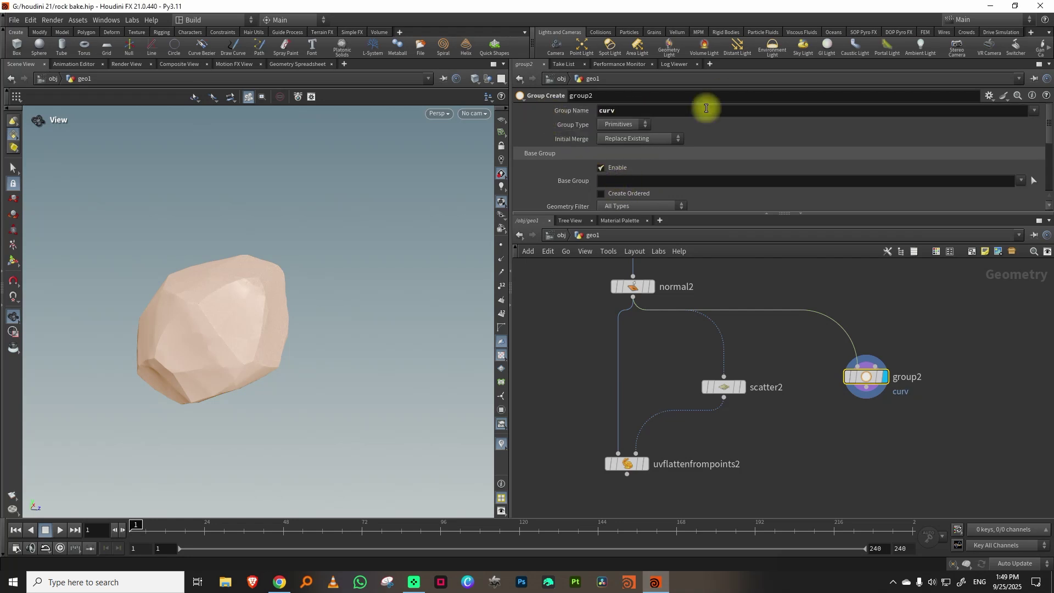
Step: Disable the Base Group and enable Include by Edges with a Min Edge Angle of 18.9 for the curv group
{"action": "left_click_drag", "start_coordinate": [706, 213], "coordinate": [703, 352]}
{"action": "left_click", "coordinate": [600, 259]}
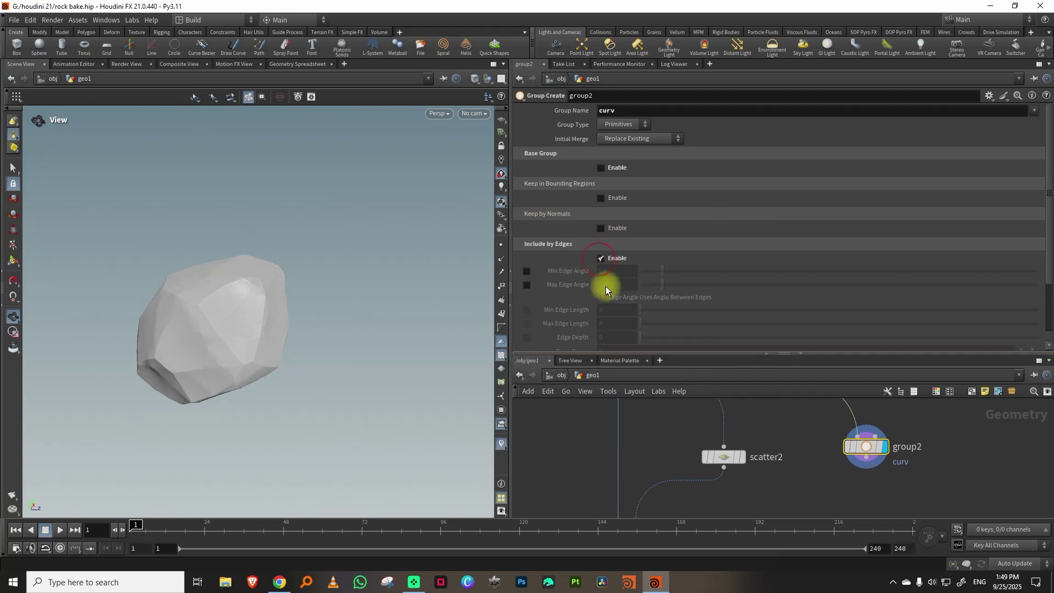
{"action": "left_click", "coordinate": [526, 271]}
{"action": "left_click_drag", "start_coordinate": [306, 320], "coordinate": [364, 280]}
{"action": "left_click_drag", "start_coordinate": [674, 268], "coordinate": [661, 271]}
{"action": "left_click_drag", "start_coordinate": [331, 302], "coordinate": [271, 275]}
{"action": "mouse_move", "coordinate": [327, 412]}
{"action": "left_mouse_down"}
{"action": "mouse_move", "coordinate": [310, 337]}
{"action": "mouse_move", "coordinate": [318, 400]}
{"action": "left_mouse_up"}
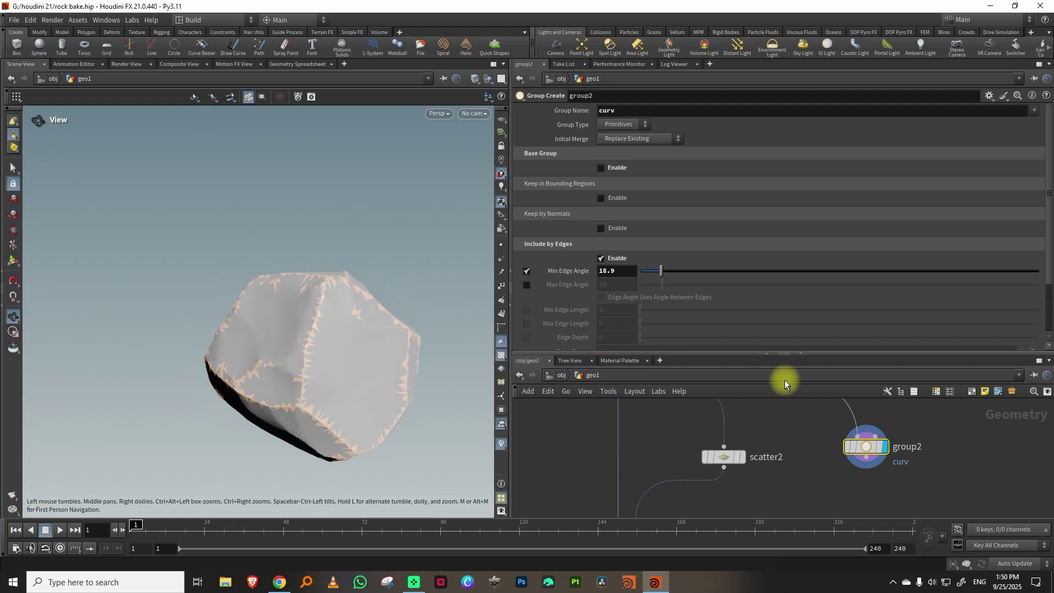
Step: Feed the Scatter node from the Group node instead, display it, and restrict its scattering to the curv group
{"action": "left_click_drag", "start_coordinate": [747, 354], "coordinate": [746, 254]}
{"action": "left_click_drag", "start_coordinate": [730, 404], "coordinate": [739, 417]}
{"action": "left_click", "coordinate": [866, 418]}
{"action": "left_click", "coordinate": [733, 409]}
{"action": "left_click", "coordinate": [753, 420]}
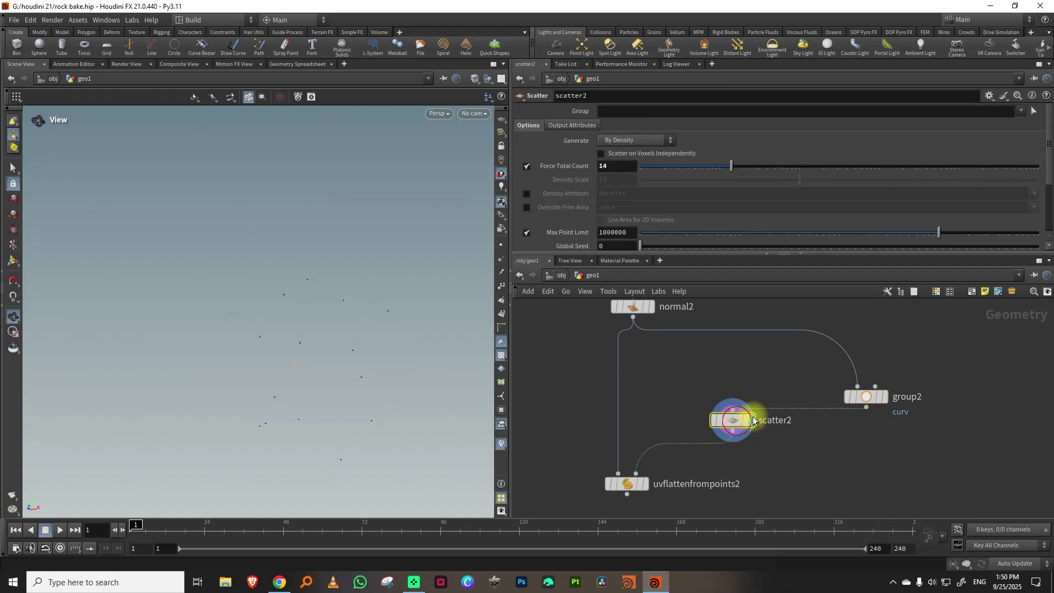
{"action": "left_click", "coordinate": [1020, 110]}
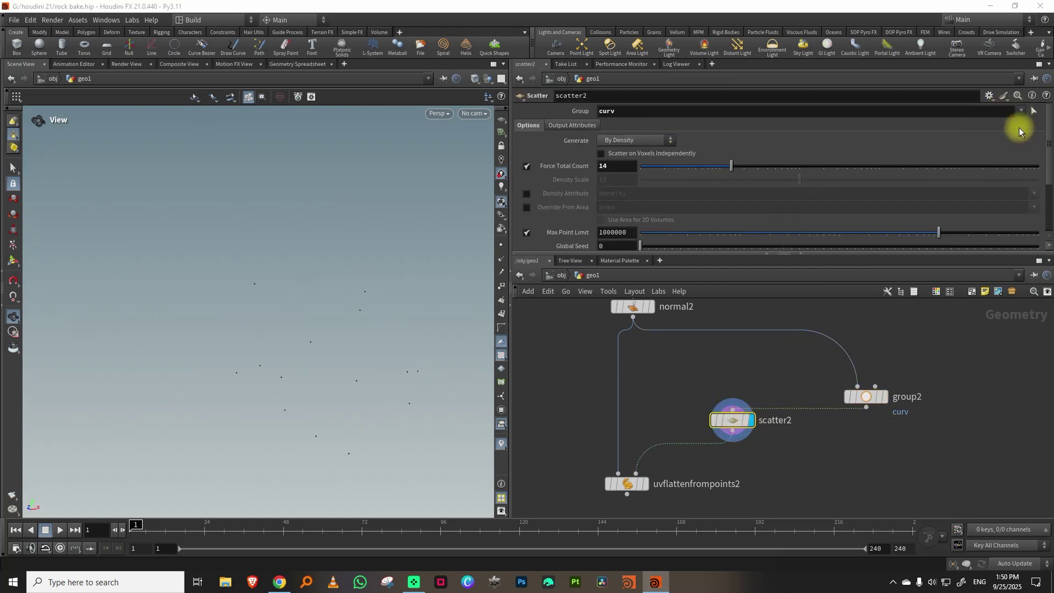
{"action": "left_click_drag", "start_coordinate": [223, 313], "coordinate": [336, 273]}
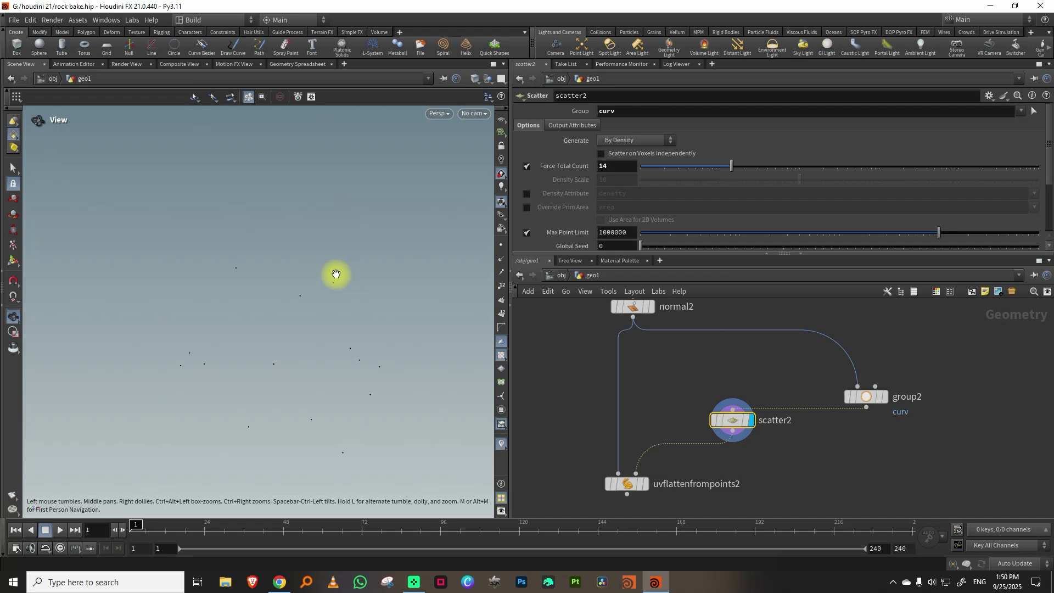
Step: Display the UV Flatten from Points node and check the unwrapped checker texture around the rock
{"action": "left_click", "coordinate": [644, 484]}
{"action": "left_click", "coordinate": [625, 483]}
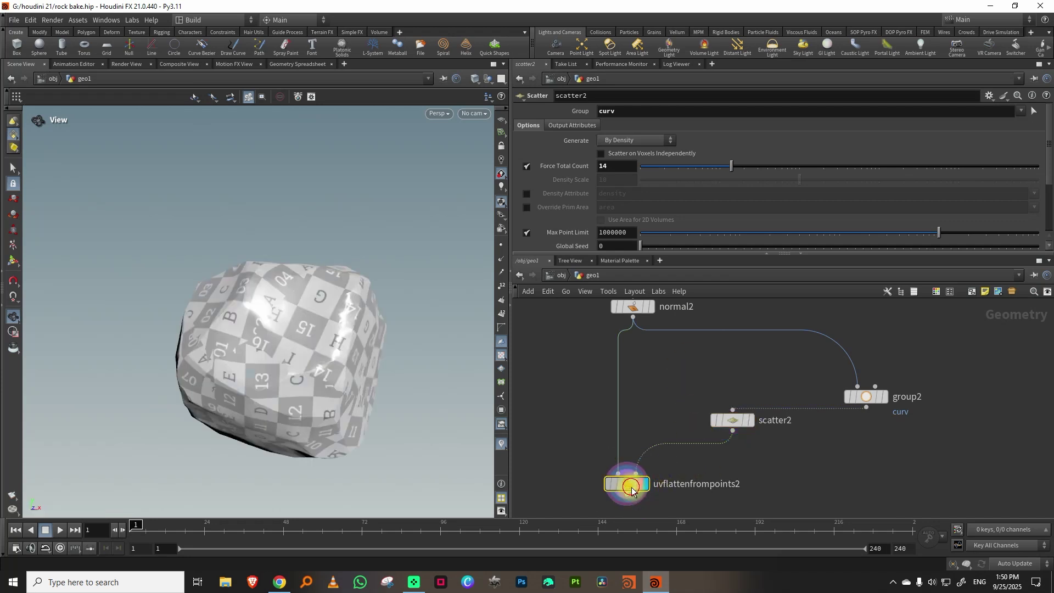
{"action": "left_click_drag", "start_coordinate": [364, 334], "coordinate": [273, 371]}
{"action": "right_click_drag", "start_coordinate": [343, 328], "coordinate": [279, 378]}
{"action": "left_click_drag", "start_coordinate": [280, 379], "coordinate": [367, 346]}
Step: Set the Scatter node's Force Total Count to 8 and its Global Seed to 7
{"action": "left_click", "coordinate": [732, 420]}
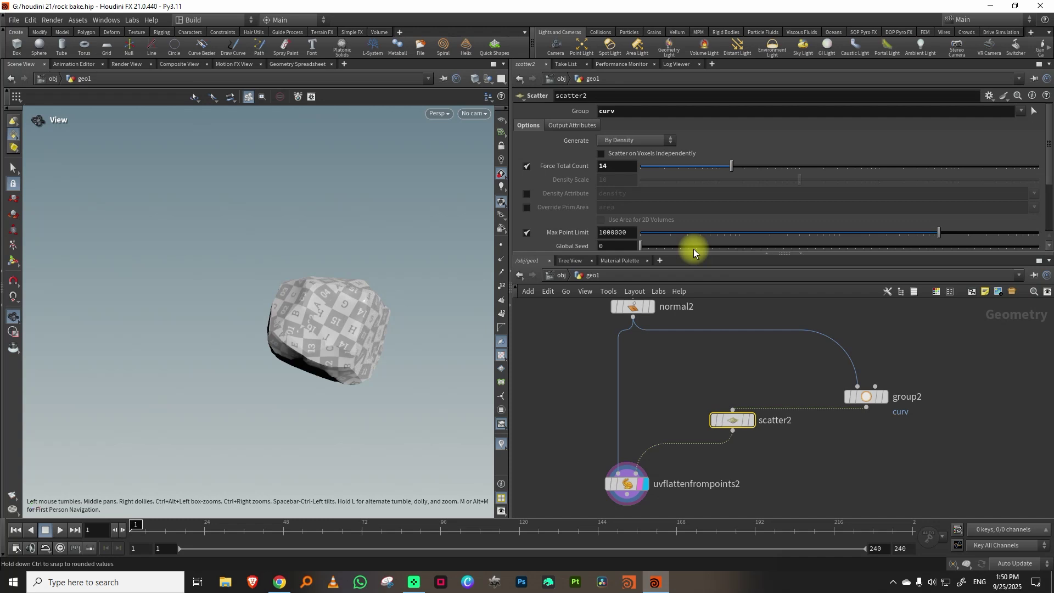
{"action": "left_click_drag", "start_coordinate": [719, 165], "coordinate": [711, 169]}
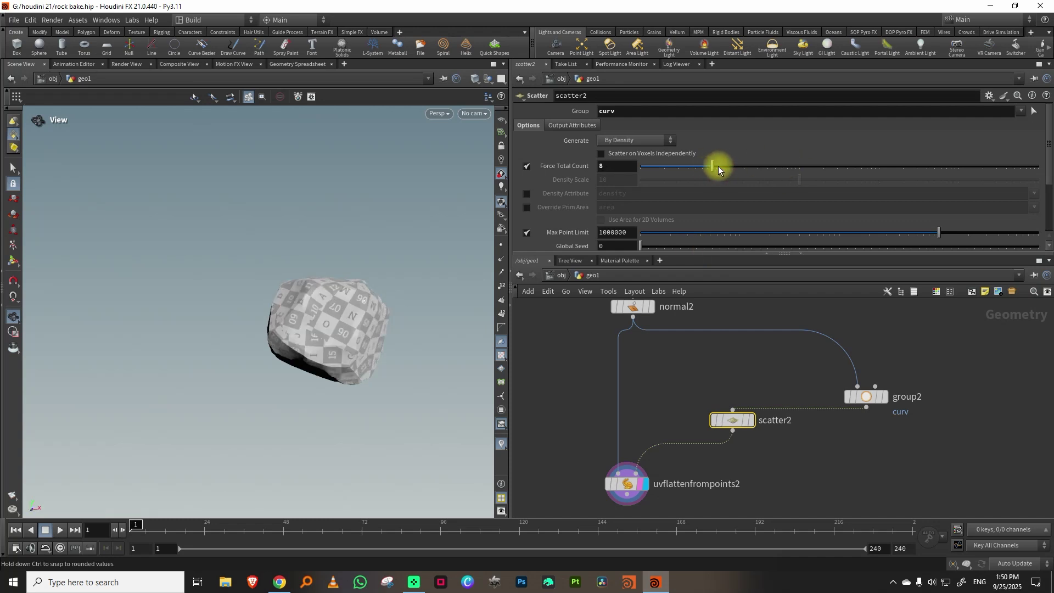
{"action": "left_click_drag", "start_coordinate": [1046, 154], "coordinate": [1046, 219]}
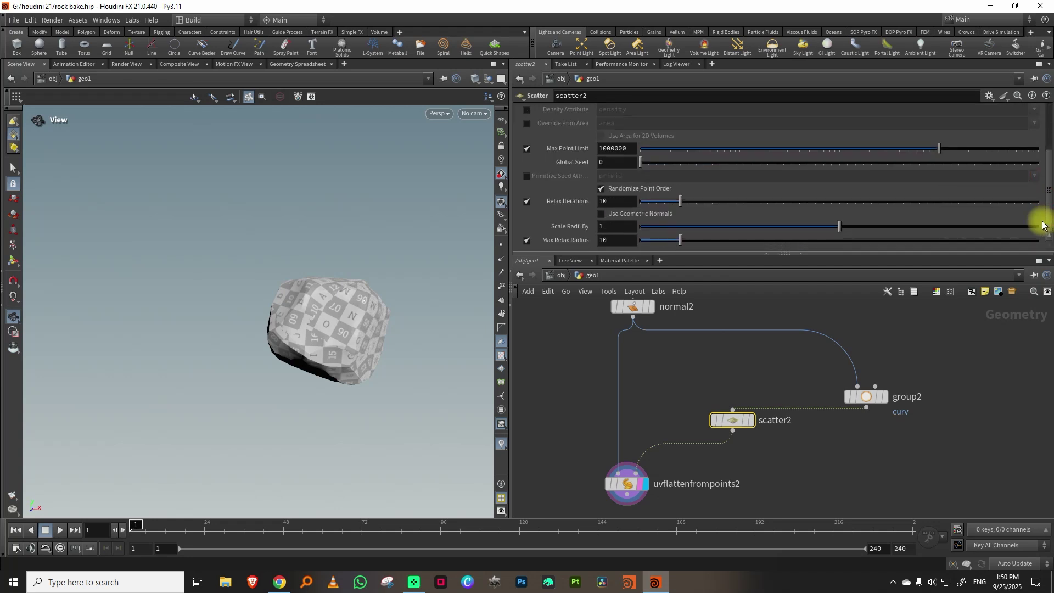
{"action": "left_click_drag", "start_coordinate": [653, 165], "coordinate": [666, 162]}
{"action": "left_click_drag", "start_coordinate": [346, 306], "coordinate": [365, 233]}
{"action": "key", "text": "Return"}
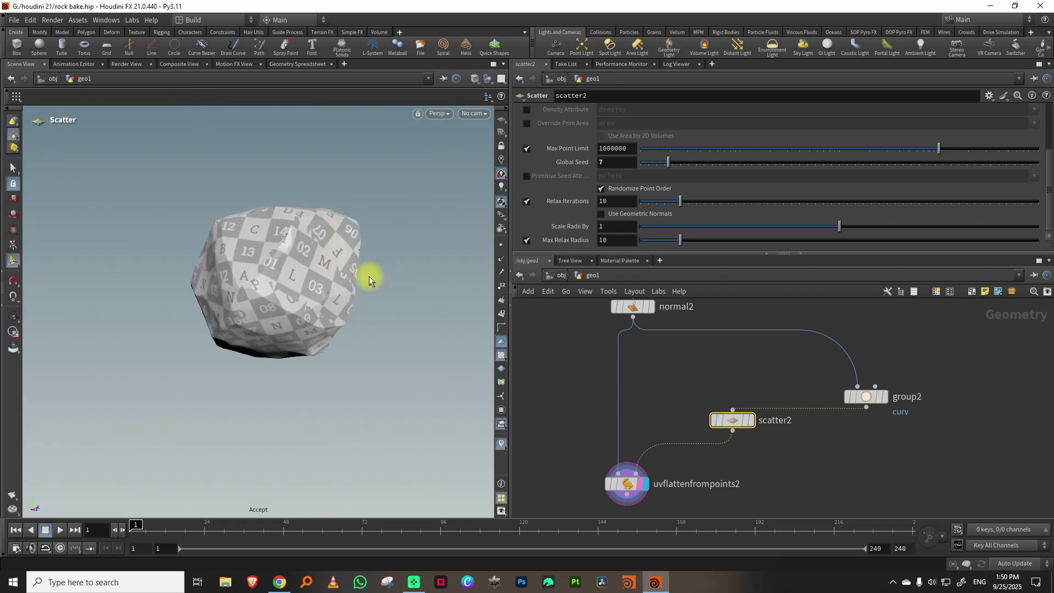
Step: Inspect the UV Flatten from Points node's UV islands and seams beside the rock
{"action": "left_click_drag", "start_coordinate": [332, 275], "coordinate": [287, 317], "text": "alt"}
{"action": "key", "text": "Return"}
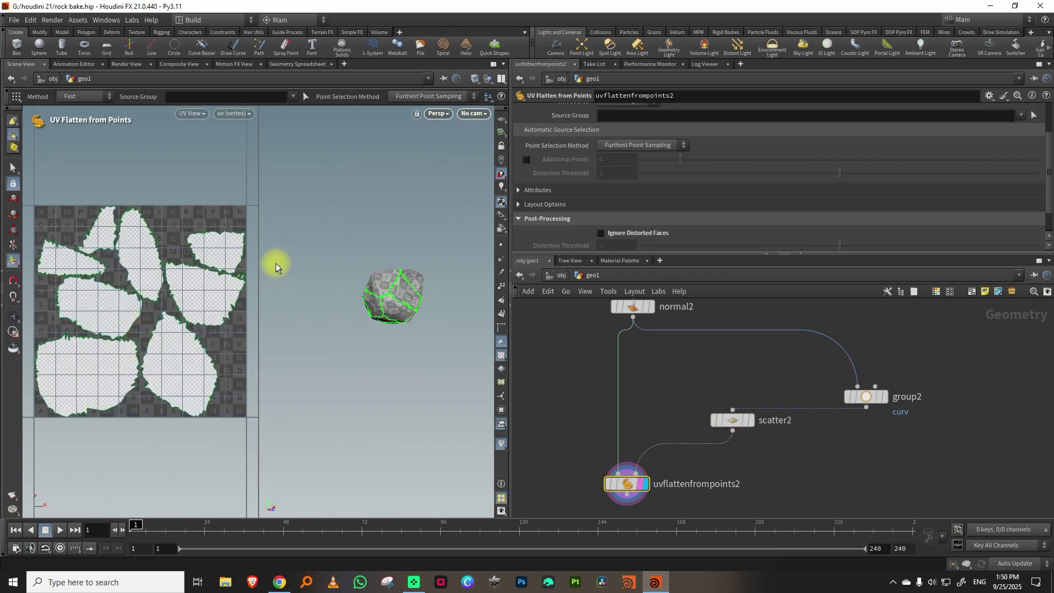
{"action": "left_click_drag", "start_coordinate": [673, 252], "coordinate": [670, 211]}
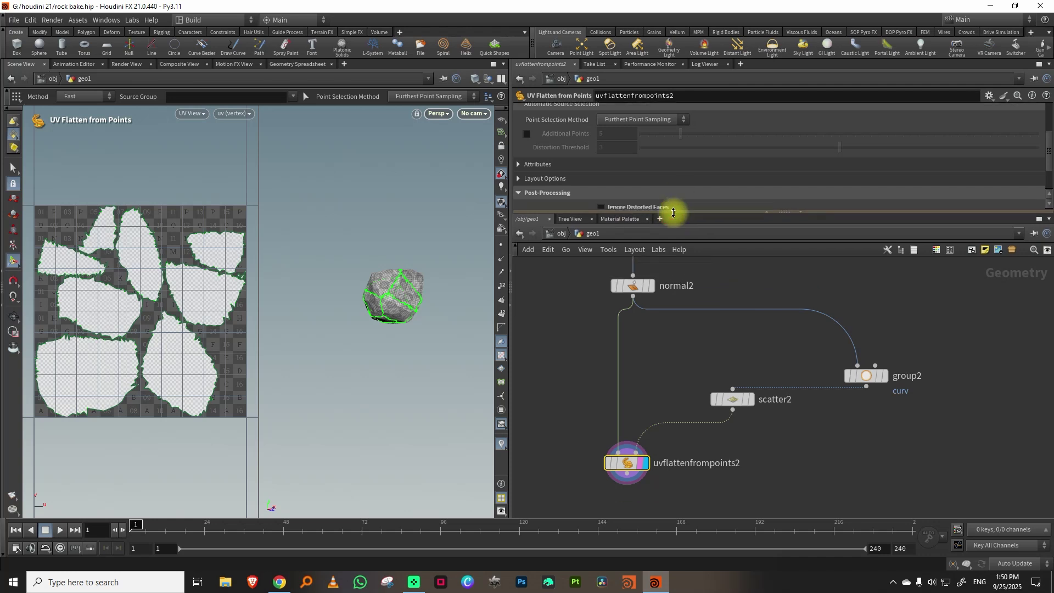
Step: Move the Group node close above the Scatter node and shift the second rock's node chain aside
{"action": "middle_click_drag", "start_coordinate": [828, 439], "coordinate": [809, 416]}
{"action": "left_click_drag", "start_coordinate": [847, 353], "coordinate": [732, 327]}
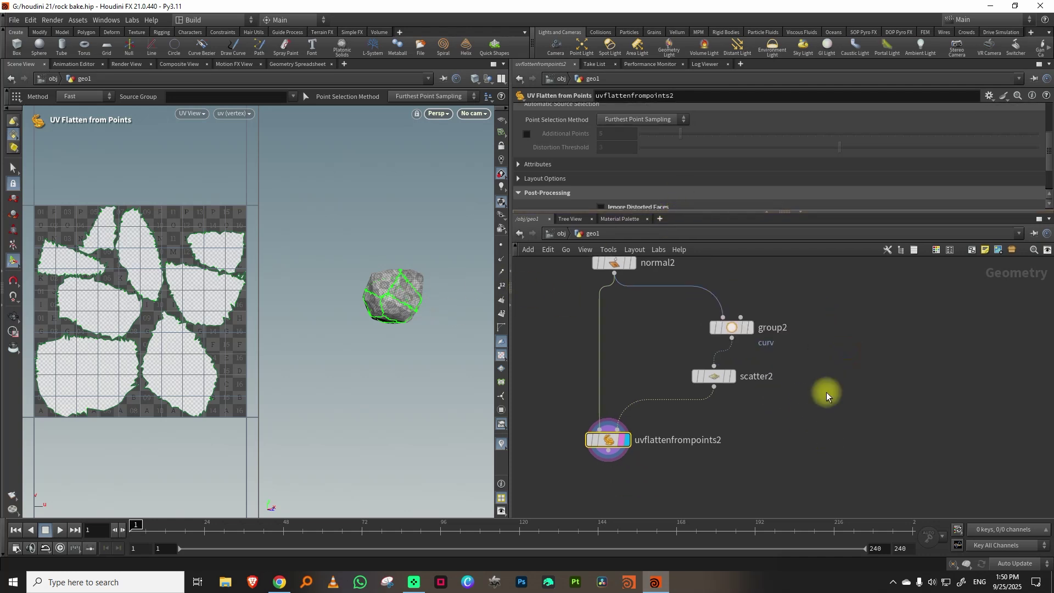
{"action": "middle_click_drag", "start_coordinate": [817, 403], "coordinate": [915, 393]}
{"action": "scroll", "coordinate": [915, 392], "scroll_direction": "down", "scroll_amount": 3}
{"action": "middle_click_drag", "start_coordinate": [716, 334], "coordinate": [713, 401]}
{"action": "scroll", "coordinate": [712, 401], "scroll_direction": "down", "scroll_amount": 3}
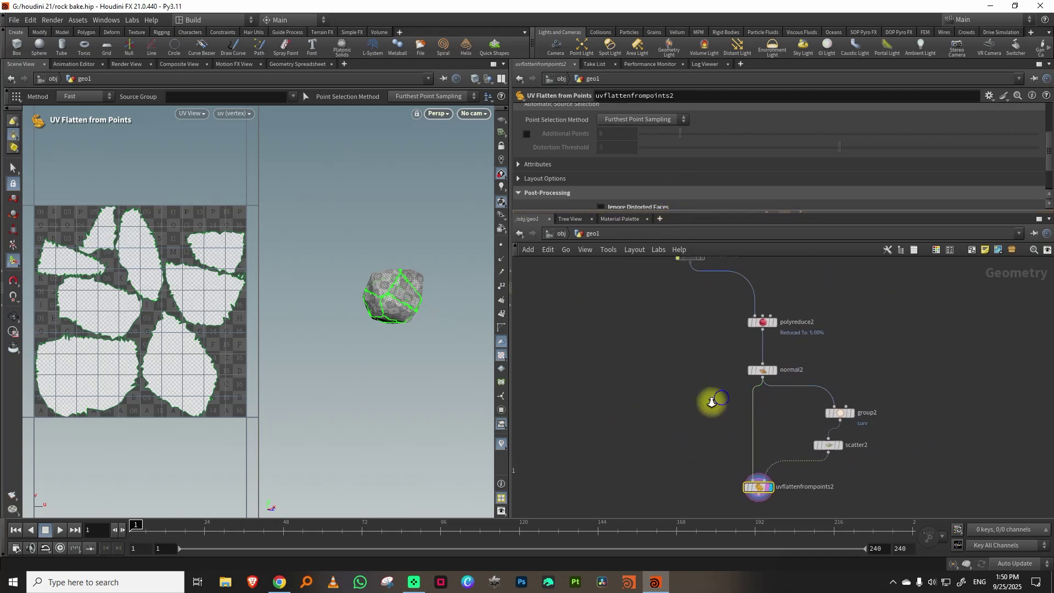
{"action": "middle_click_drag", "start_coordinate": [864, 317], "coordinate": [792, 344]}
{"action": "scroll", "coordinate": [791, 344], "scroll_direction": "down", "scroll_amount": 3}
{"action": "left_click_drag", "start_coordinate": [681, 276], "coordinate": [799, 465]}
{"action": "left_click_drag", "start_coordinate": [736, 426], "coordinate": [890, 419]}
{"action": "scroll", "coordinate": [861, 376], "scroll_direction": "up", "scroll_amount": 3}
{"action": "middle_click_drag", "start_coordinate": [863, 346], "coordinate": [742, 393]}
{"action": "scroll", "coordinate": [766, 396], "scroll_direction": "up", "scroll_amount": 3}
{"action": "left_click", "coordinate": [762, 364]}
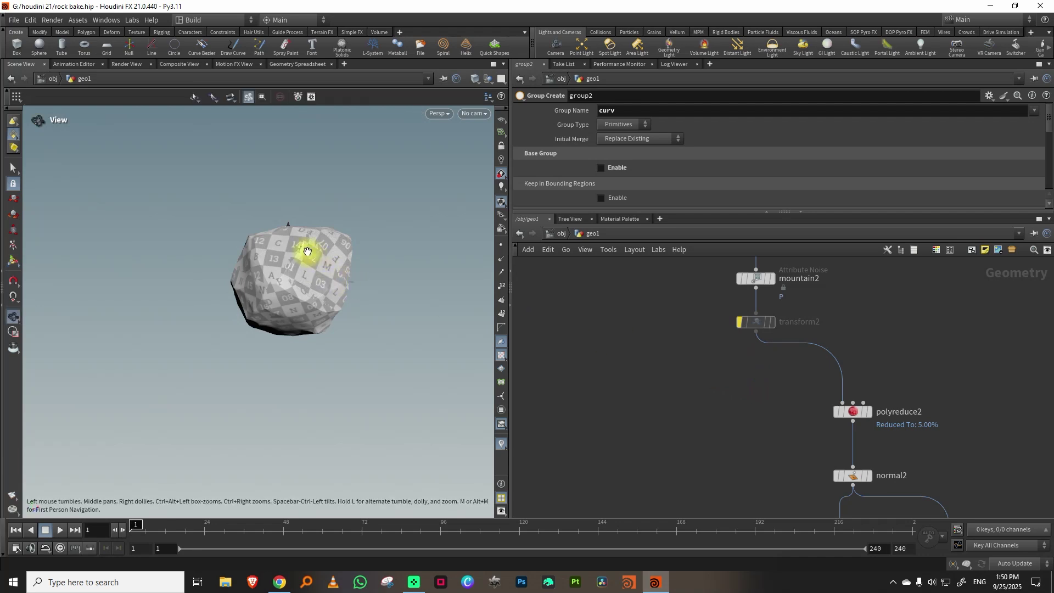
Step: Add a VDB from Polygons node fed from the Transform node's output, beside the PolyReduce branch, and display it
{"action": "left_click_drag", "start_coordinate": [305, 252], "coordinate": [371, 262], "text": "alt"}
{"action": "scroll", "coordinate": [301, 286], "scroll_direction": "up", "scroll_amount": 3}
{"action": "key", "text": "Tab"}
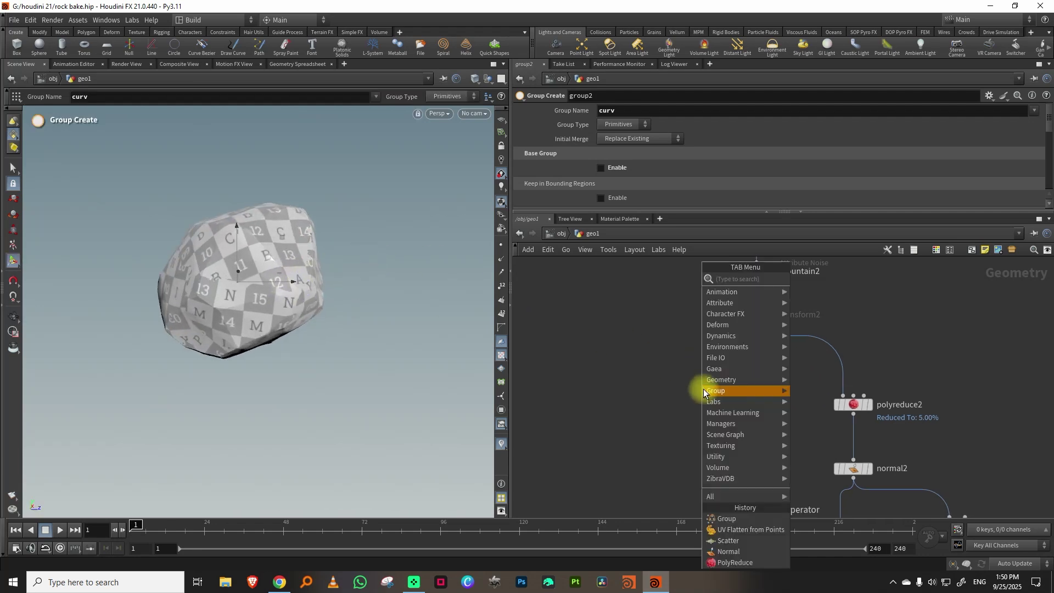
{"action": "type", "text": "vdb"}
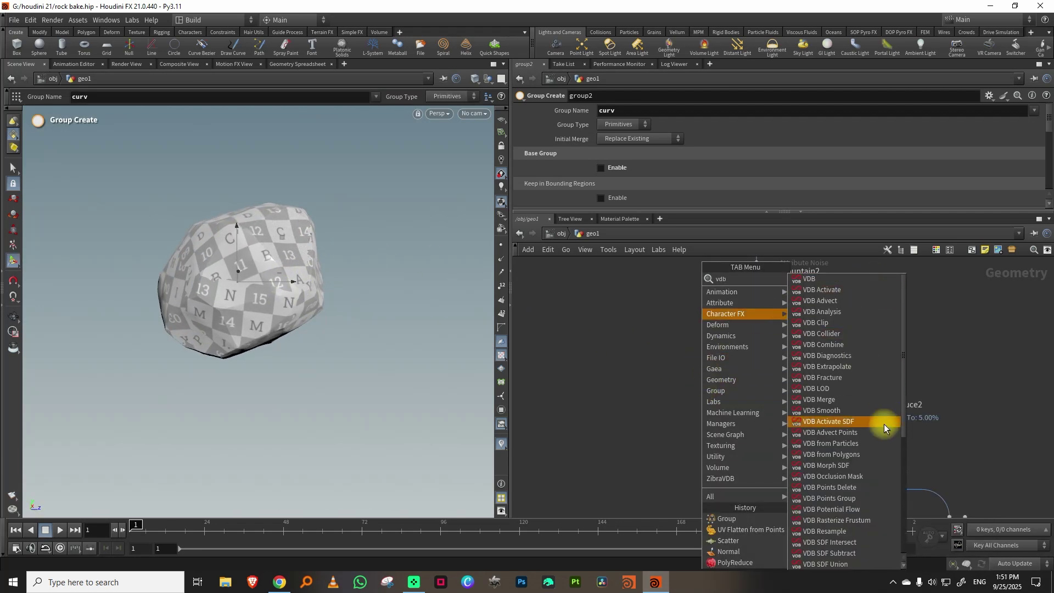
{"action": "left_click", "coordinate": [851, 454]}
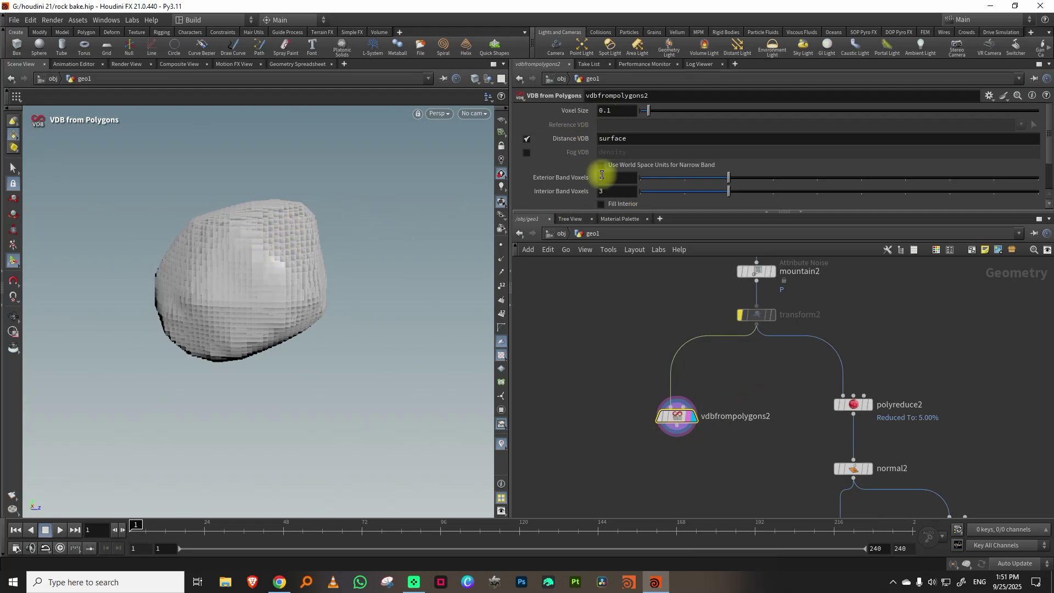
Step: Turn off ambient occlusion in the viewport lighting and set the VDB from Polygons node's Voxel Size to 0.007
{"action": "left_click", "coordinate": [501, 173]}
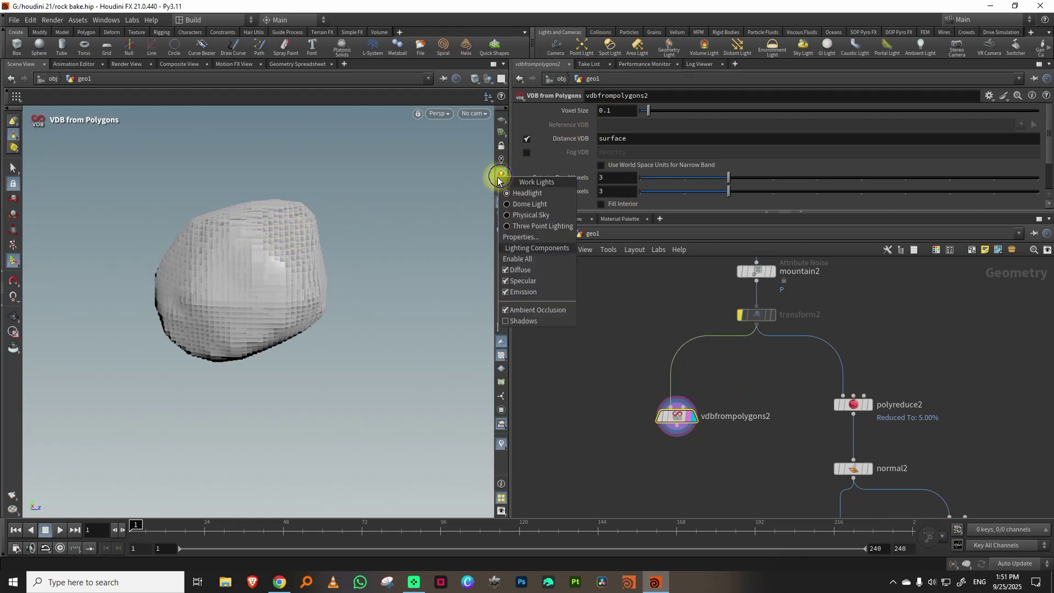
{"action": "left_click", "coordinate": [529, 310]}
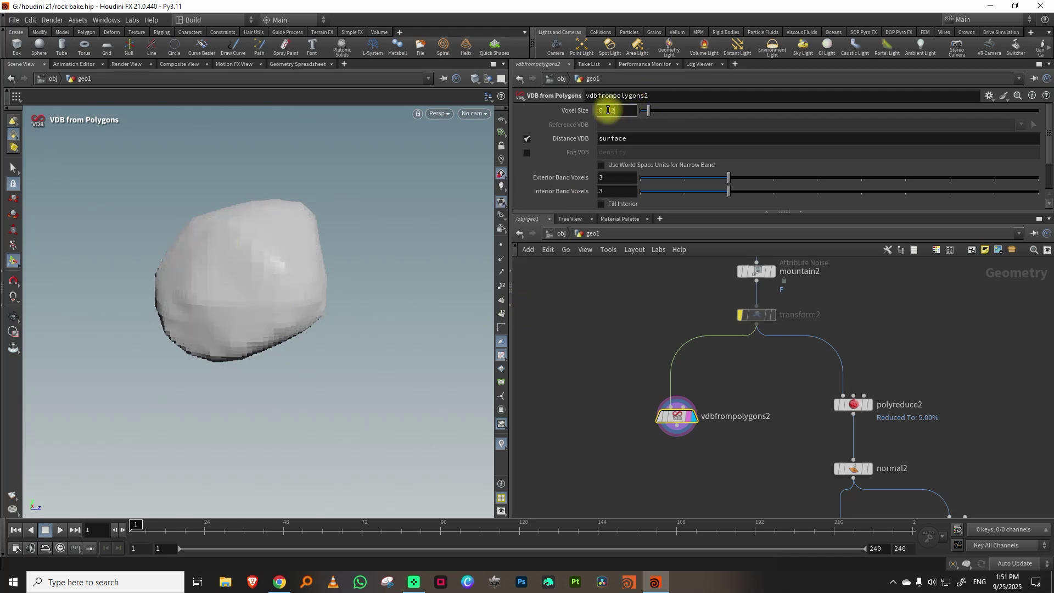
{"action": "key", "text": "Return"}
{"action": "left_click_drag", "start_coordinate": [610, 112], "coordinate": [621, 107]}
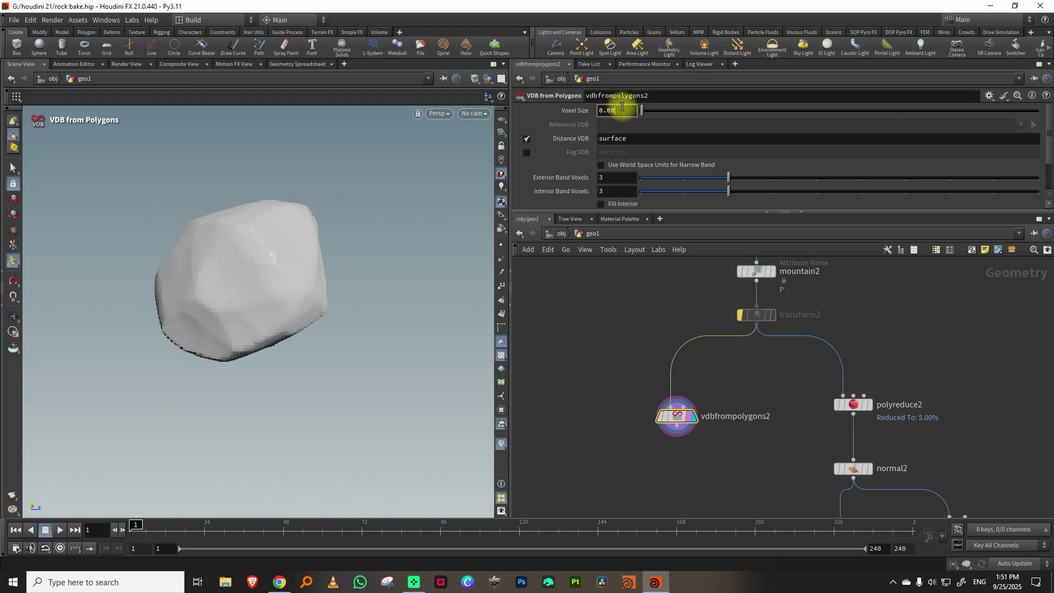
{"action": "key", "text": "Return"}
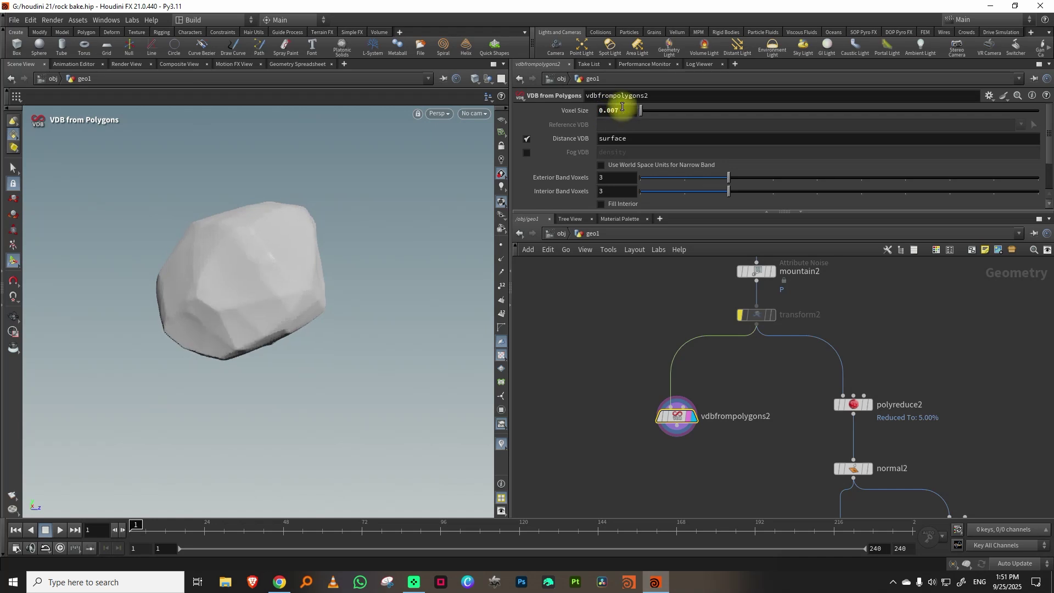
Step: Enable Fill Interior on the VDB from Polygons node and name its Distance VDB density
{"action": "middle_click_drag", "start_coordinate": [806, 381], "coordinate": [795, 315]}
{"action": "mouse_move", "coordinate": [685, 214]}
{"action": "left_mouse_down"}
{"action": "mouse_move", "coordinate": [683, 272]}
{"action": "mouse_move", "coordinate": [670, 270]}
{"action": "mouse_move", "coordinate": [677, 229]}
{"action": "left_mouse_up"}
{"action": "left_click", "coordinate": [601, 203]}
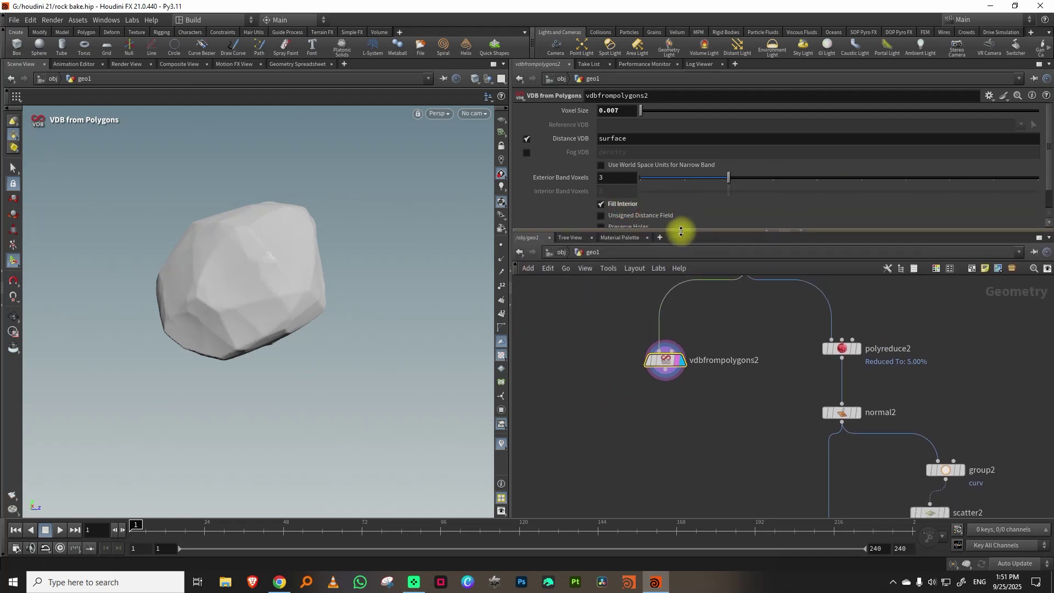
{"action": "left_click", "coordinate": [646, 139]}
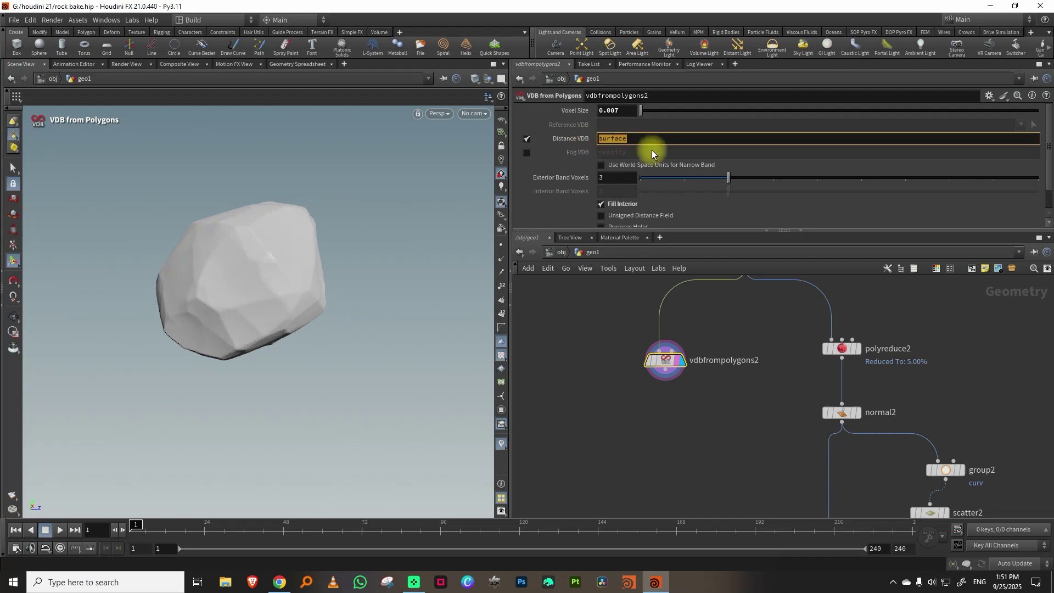
{"action": "key", "text": "Return"}
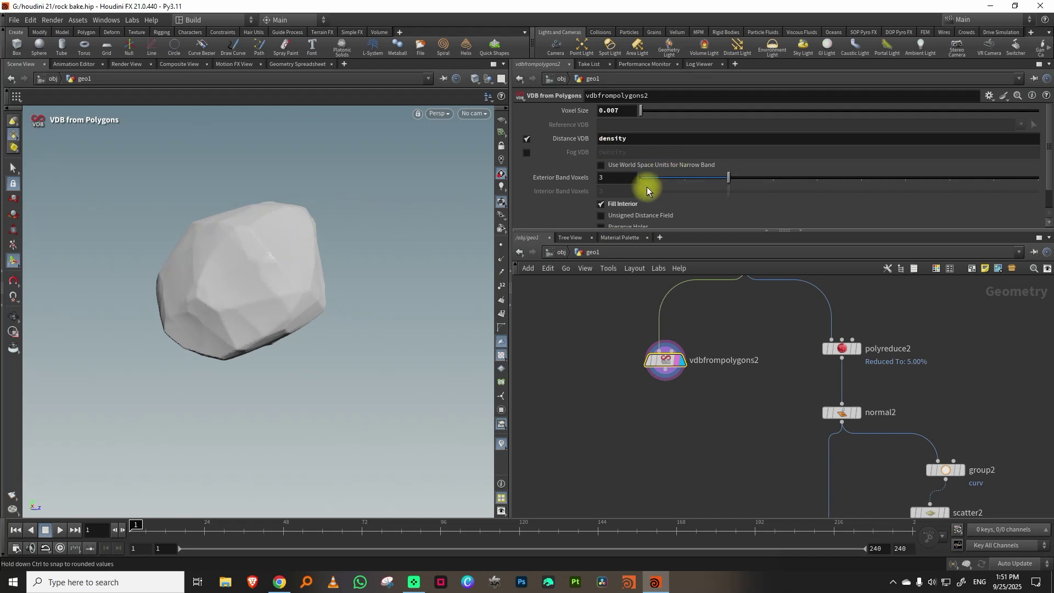
{"action": "middle_click_drag", "start_coordinate": [649, 423], "coordinate": [651, 397]}
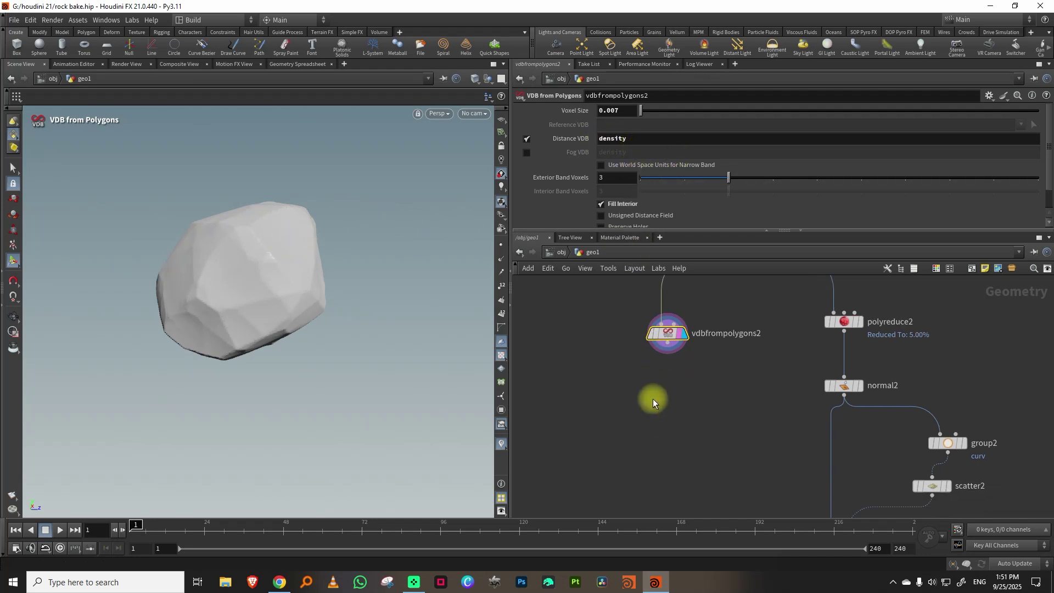
Step: Add a Volume VOP node below the VDB from Polygons node, display it and open its inner network
{"action": "key", "text": "Tab"}
{"action": "mouse_move", "coordinate": [651, 400]}
{"action": "type", "text": "vop"}
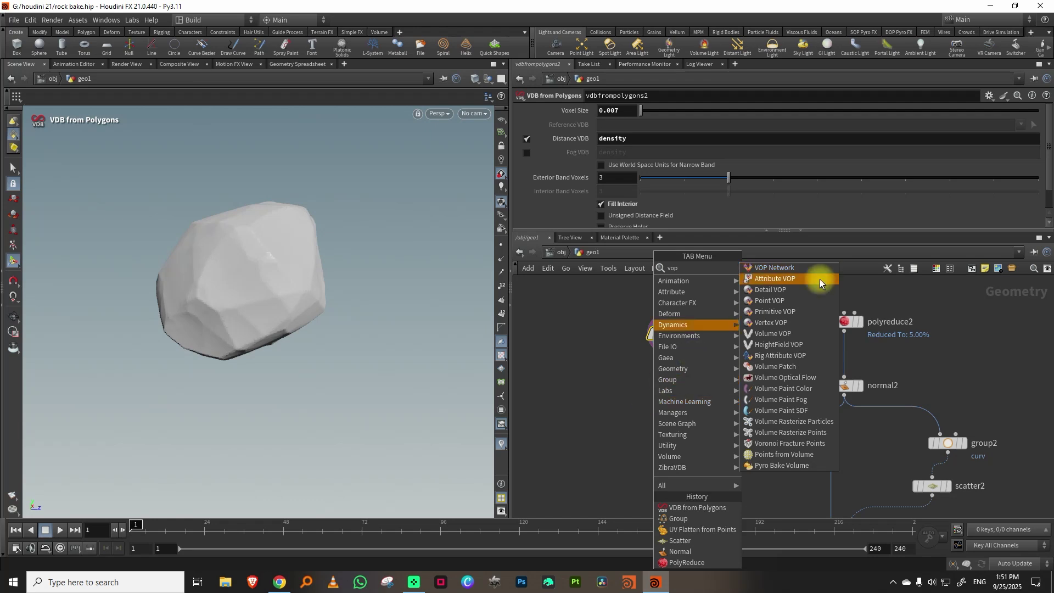
{"action": "left_click", "coordinate": [795, 334]}
{"action": "left_click", "coordinate": [666, 414]}
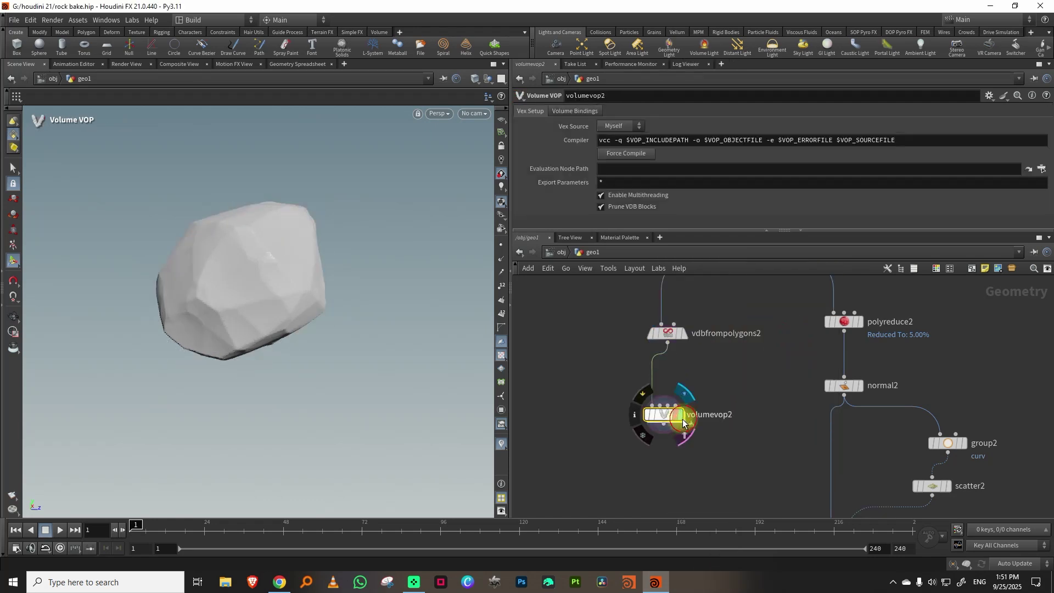
{"action": "double_click", "coordinate": [666, 414]}
Step: Widen the network area and move the volume output node well away from the global parameters node
{"action": "left_click_drag", "start_coordinate": [508, 365], "coordinate": [390, 366]}
{"action": "left_click_drag", "start_coordinate": [823, 319], "coordinate": [931, 358]}
{"action": "left_click_drag", "start_coordinate": [622, 363], "coordinate": [594, 356]}
{"action": "key", "text": "h"}
Step: Add a Turbulent Noise node and connect the volume's P output to its pos input
{"action": "left_click", "coordinate": [680, 373]}
{"action": "key", "text": "Tab"}
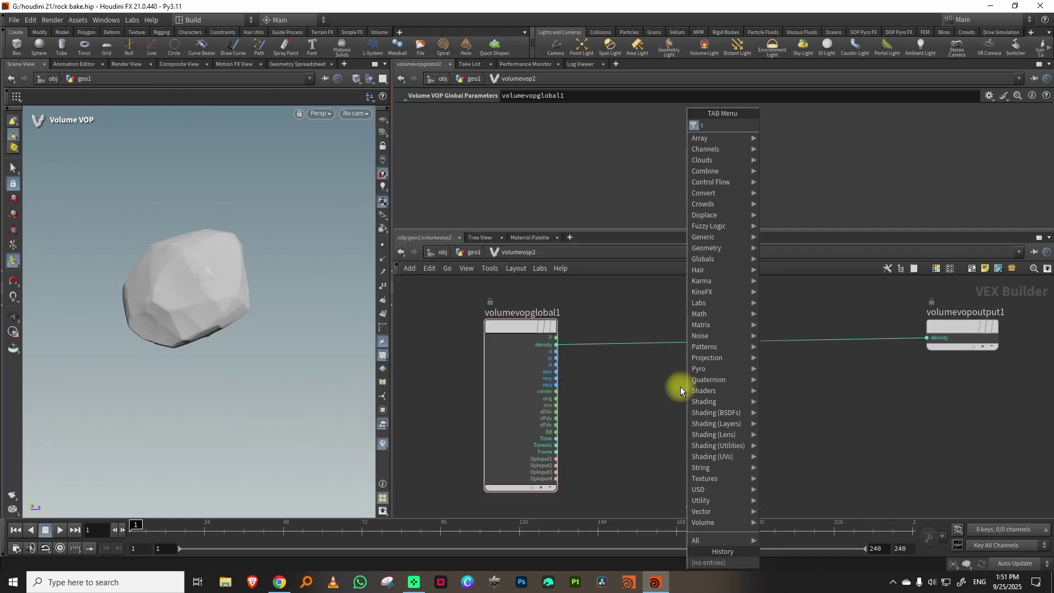
{"action": "type", "text": "turb"}
{"action": "left_click", "coordinate": [795, 127]}
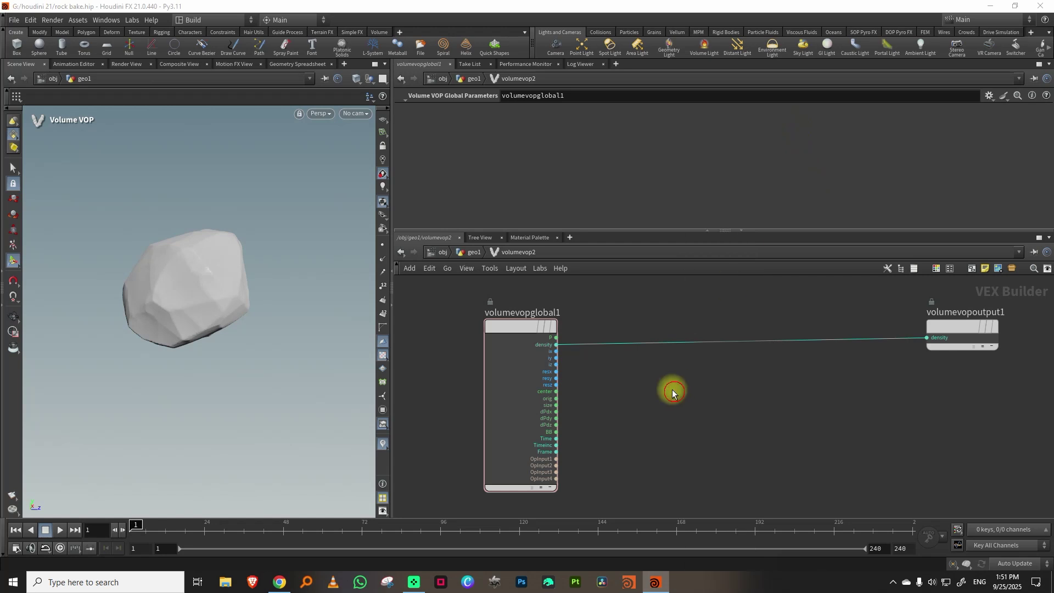
{"action": "left_click", "coordinate": [604, 376]}
{"action": "left_click", "coordinate": [556, 337]}
{"action": "left_click", "coordinate": [638, 409]}
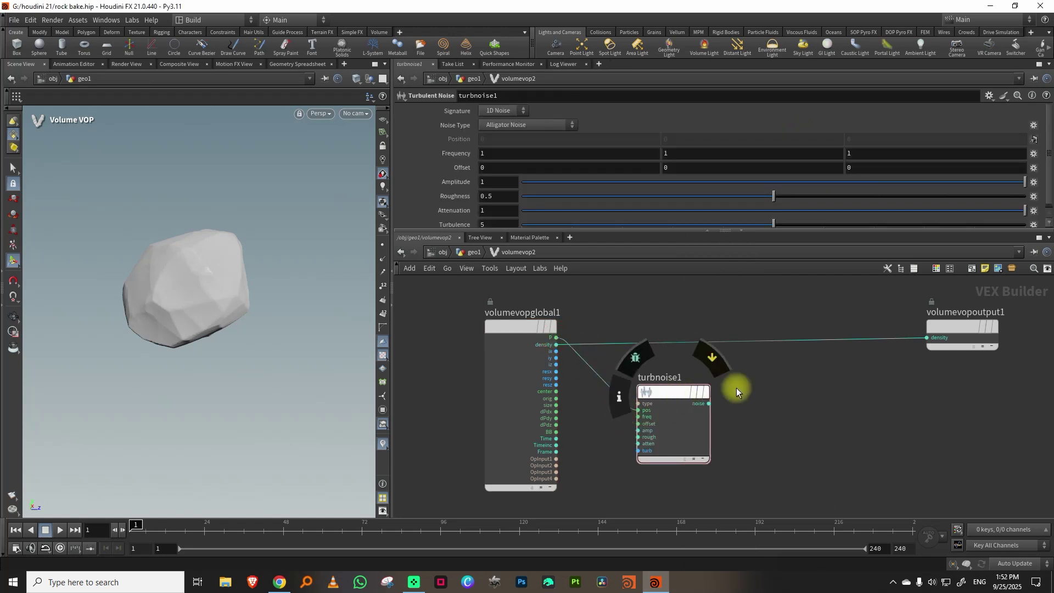
Step: Add a Fit Range node beside the Turbulent Noise and feed the noise output into its val input
{"action": "key", "text": "shift+d"}
{"action": "middle_click_drag", "start_coordinate": [783, 376], "coordinate": [709, 370]}
{"action": "key", "text": "Tab"}
{"action": "type", "text": "f"}
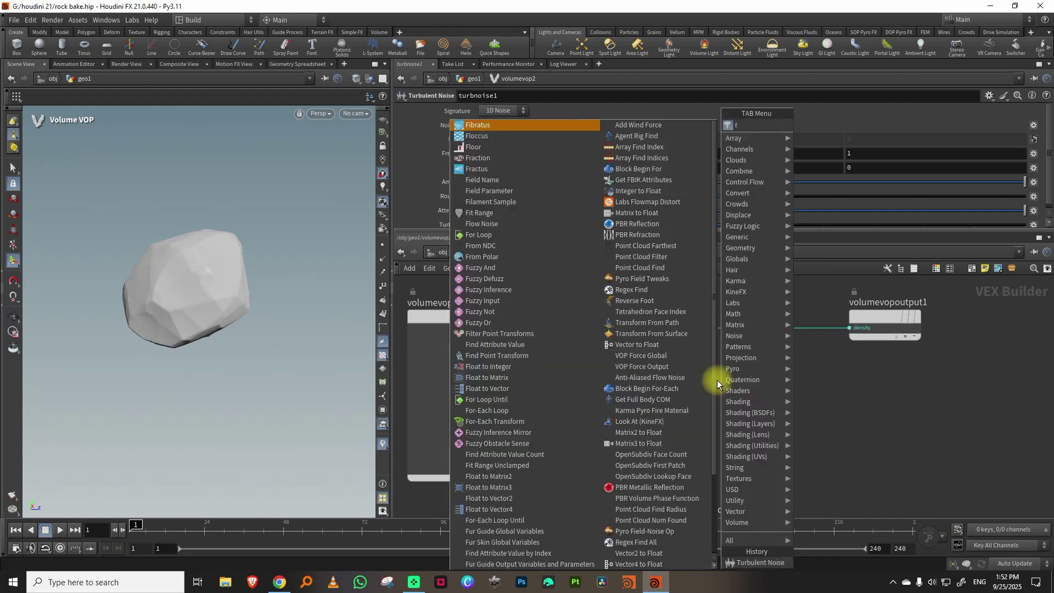
{"action": "type", "text": "it"}
{"action": "left_click", "coordinate": [835, 136]}
{"action": "left_click", "coordinate": [708, 390]}
{"action": "key", "text": "y"}
{"action": "left_click_drag", "start_coordinate": [655, 425], "coordinate": [619, 380]}
{"action": "left_click", "coordinate": [622, 386]}
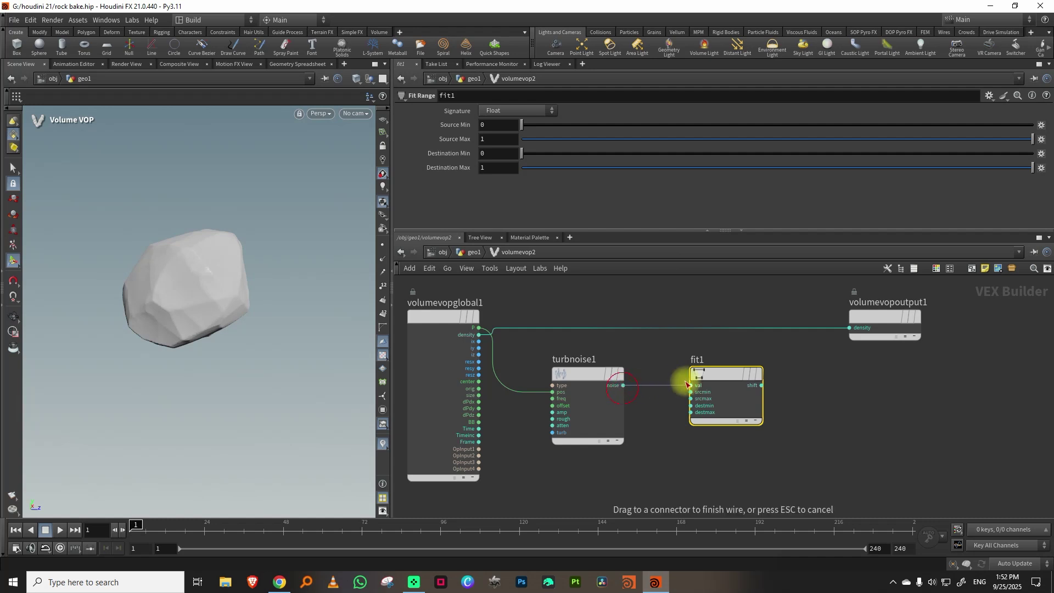
{"action": "left_click_drag", "start_coordinate": [714, 374], "coordinate": [690, 379]}
Step: Add a Multiply Constant node fed by the Fit Range output and set its Multiplier to 0.066
{"action": "key", "text": "Tab"}
{"action": "type", "text": "mul"}
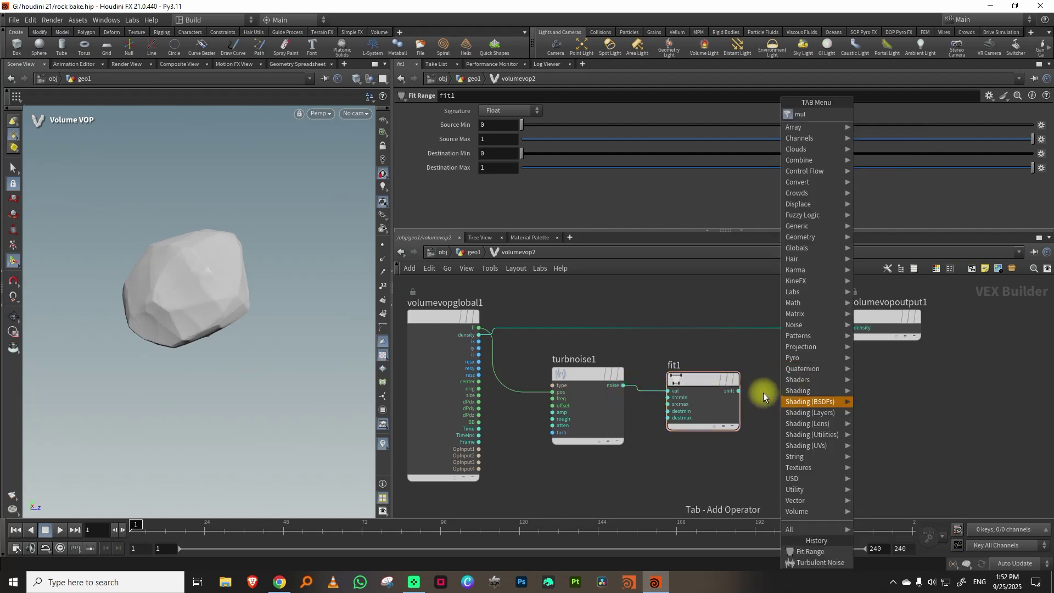
{"action": "left_click", "coordinate": [878, 134]}
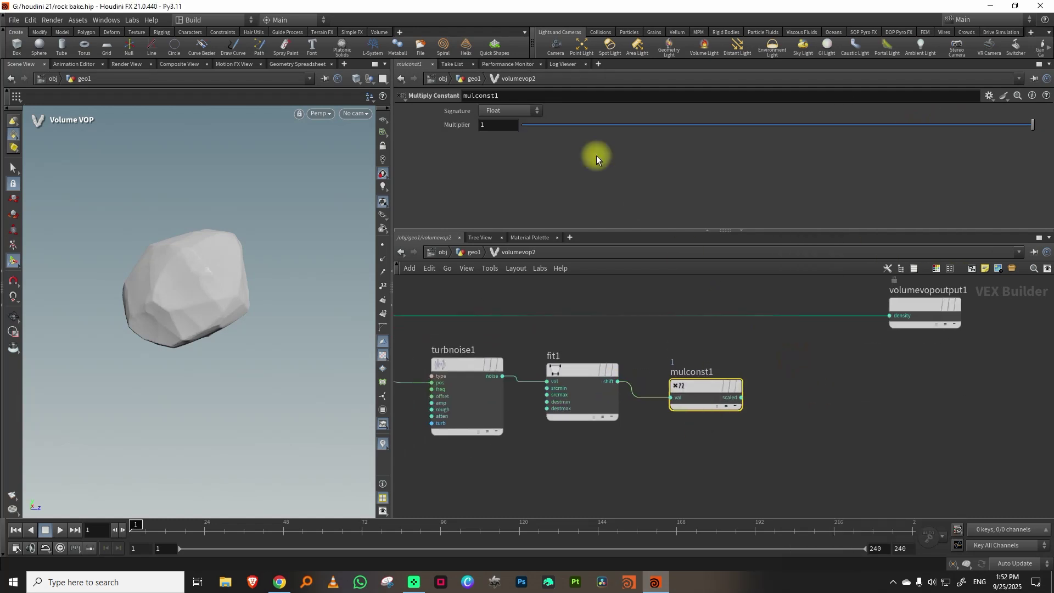
{"action": "left_click", "coordinate": [555, 125]}
Step: Insert an Add node on the density wire before the output and connect the Multiply Constant result to its second input
{"action": "middle_click_drag", "start_coordinate": [812, 371], "coordinate": [788, 376]}
{"action": "key", "text": "Tab"}
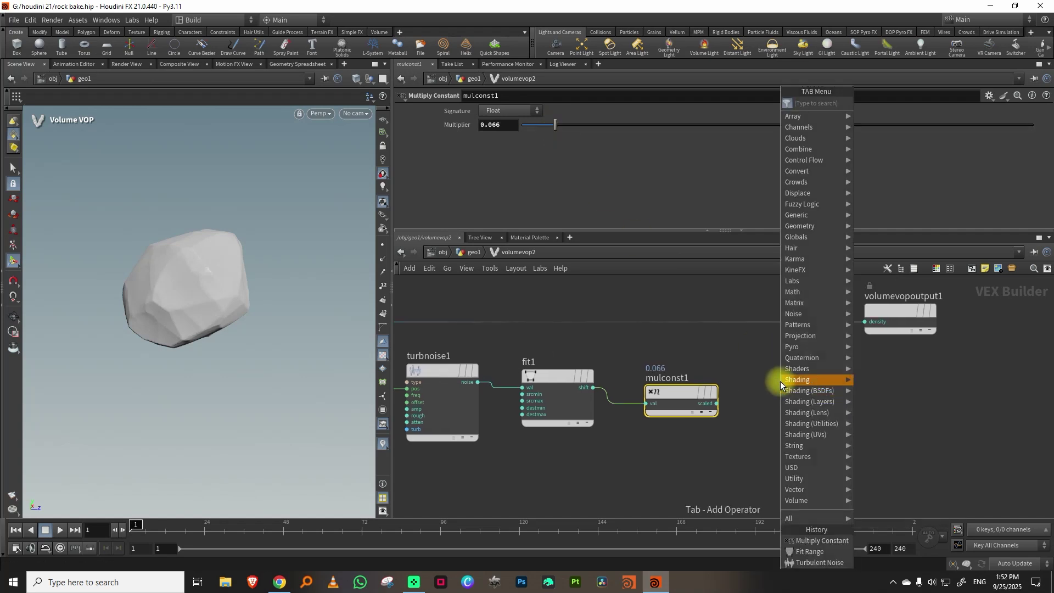
{"action": "type", "text": "add"}
{"action": "left_click", "coordinate": [872, 103]}
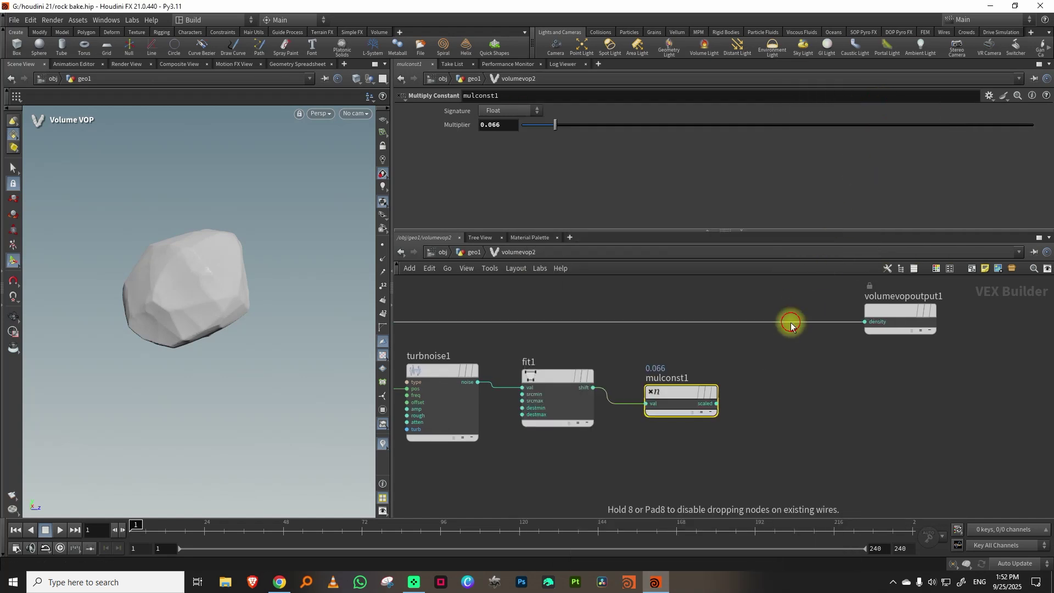
{"action": "left_click", "coordinate": [790, 324]}
{"action": "left_click", "coordinate": [716, 403]}
{"action": "left_click", "coordinate": [756, 337]}
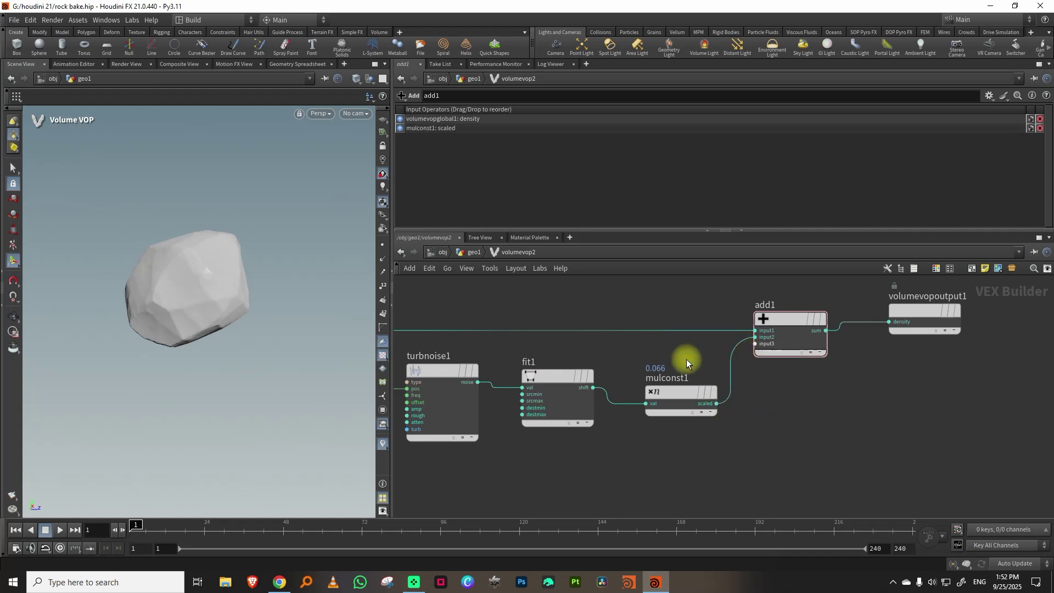
{"action": "key", "text": "Escape"}
{"action": "mouse_move", "coordinate": [215, 289]}
{"action": "left_mouse_down"}
{"action": "mouse_move", "coordinate": [198, 287]}
{"action": "mouse_move", "coordinate": [213, 288]}
{"action": "left_mouse_up"}
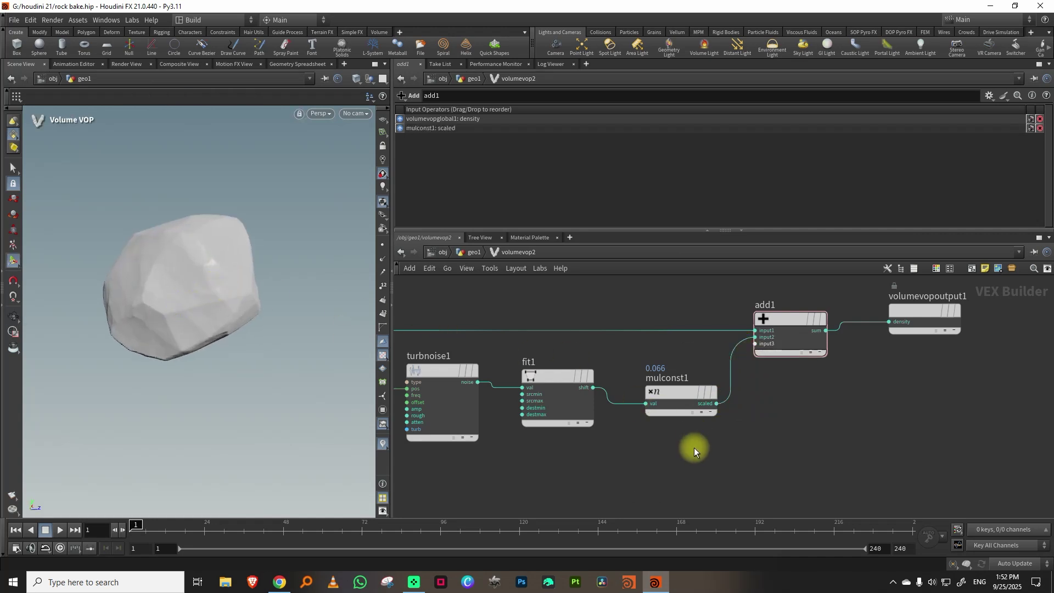
Step: Enlarge the parameter area and raise the Multiply Constant's Multiplier to 0.172
{"action": "left_click", "coordinate": [661, 400]}
{"action": "middle_click_drag", "start_coordinate": [617, 349], "coordinate": [640, 364]}
{"action": "left_click", "coordinate": [595, 389]}
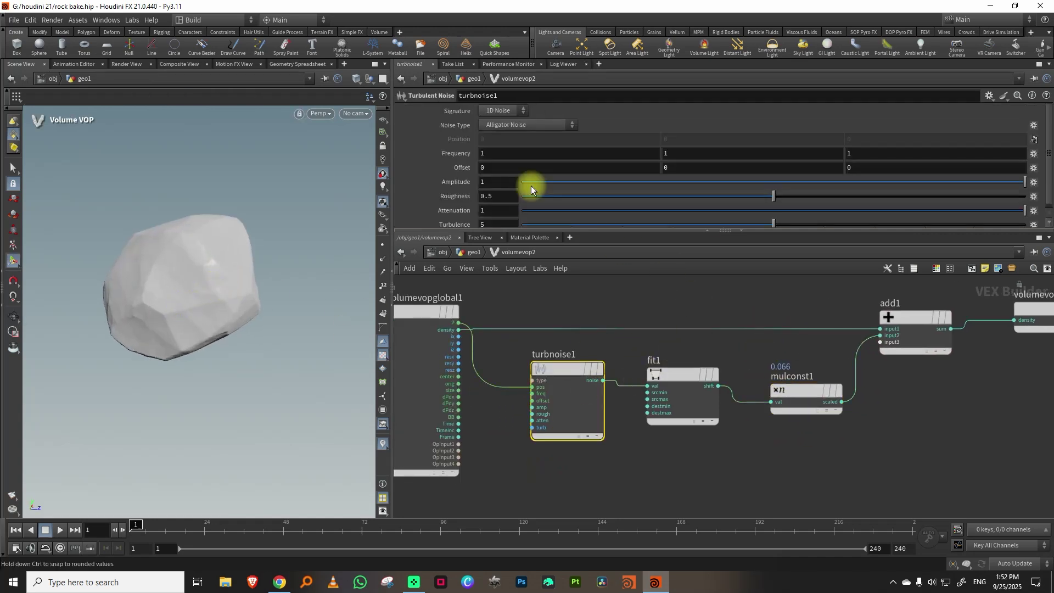
{"action": "left_click_drag", "start_coordinate": [623, 230], "coordinate": [609, 304]}
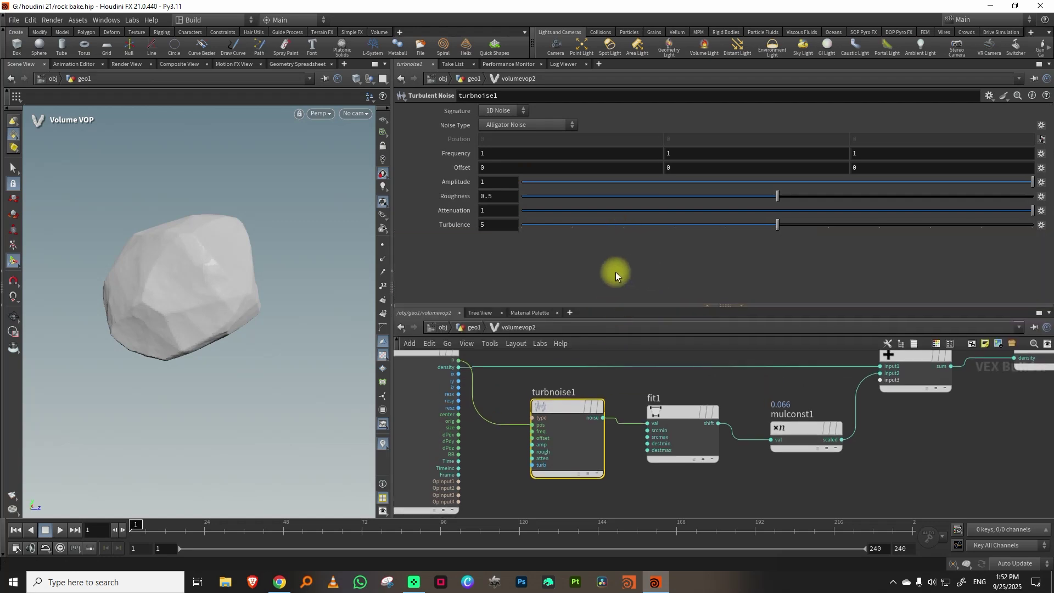
{"action": "left_click", "coordinate": [775, 433]}
{"action": "left_click_drag", "start_coordinate": [588, 126], "coordinate": [591, 127]}
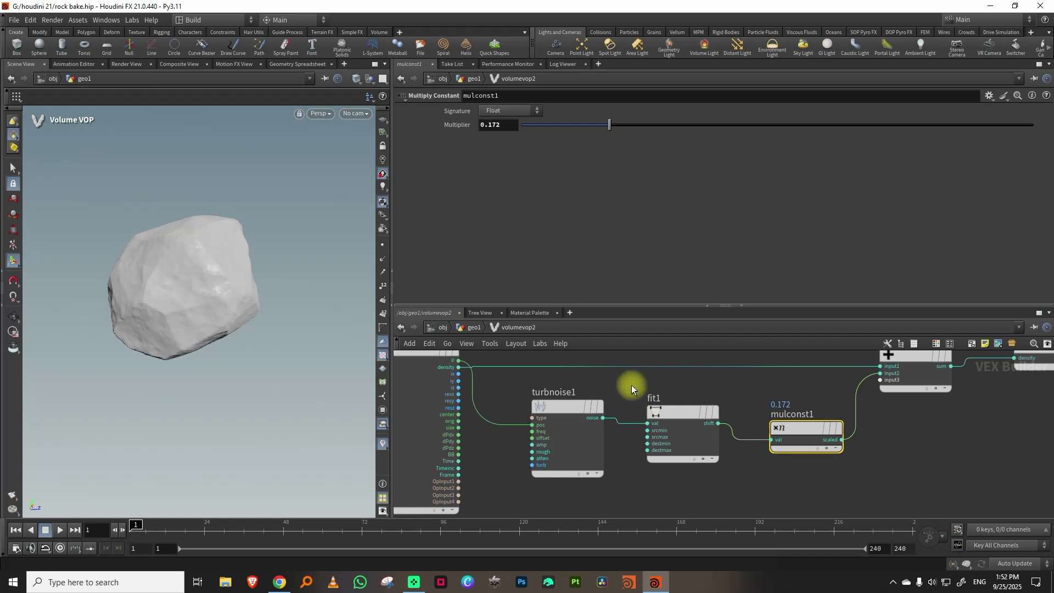
Step: Set the Fit Range node's Source Min to 0.189 and Source Max to 0.338 and check the rock's surface
{"action": "left_click", "coordinate": [676, 413]}
{"action": "left_click_drag", "start_coordinate": [790, 142], "coordinate": [788, 144]}
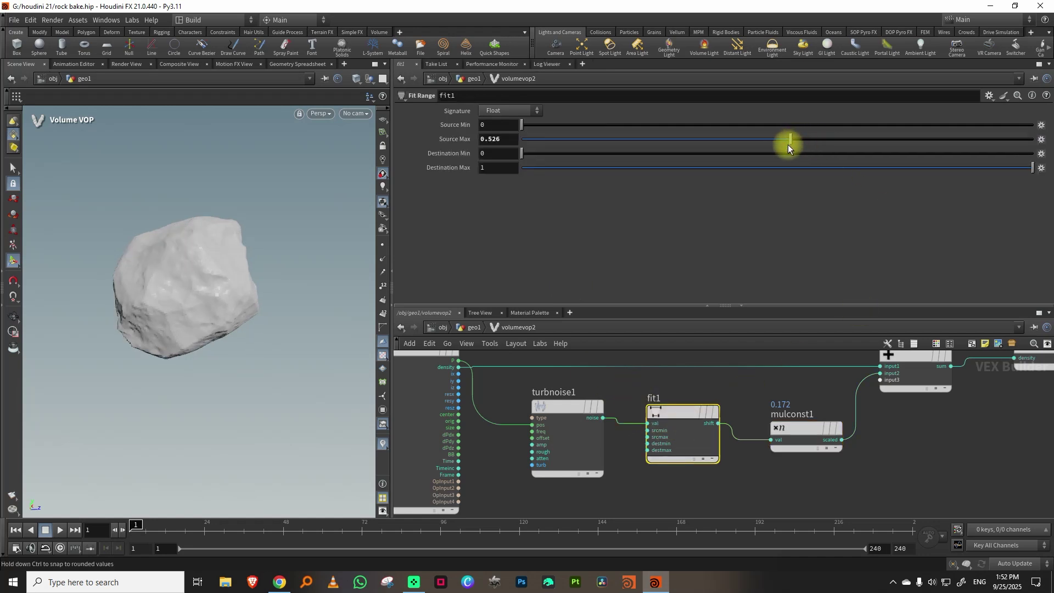
{"action": "left_click", "coordinate": [654, 124]}
{"action": "left_click", "coordinate": [708, 138]}
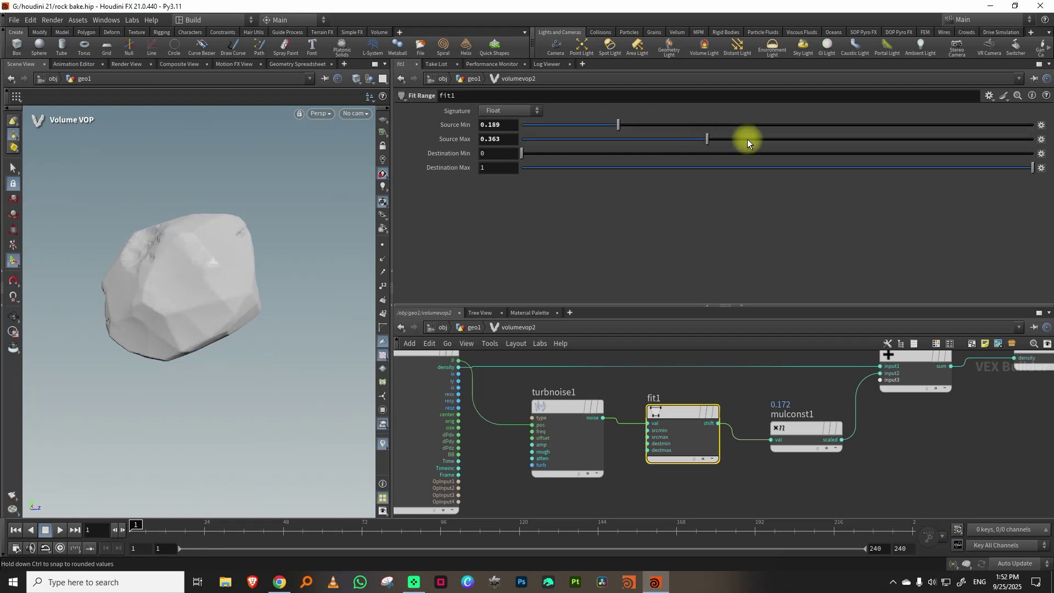
{"action": "left_click_drag", "start_coordinate": [747, 142], "coordinate": [694, 141]}
{"action": "left_click_drag", "start_coordinate": [240, 262], "coordinate": [214, 268], "text": "alt"}
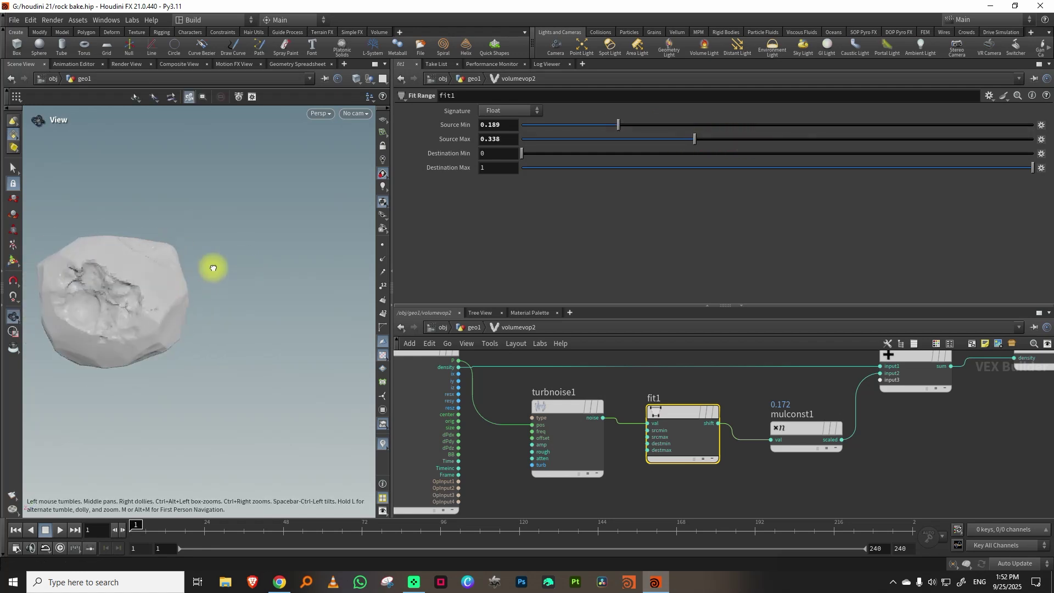
{"action": "middle_click_drag", "start_coordinate": [214, 268], "coordinate": [219, 244], "text": "alt"}
{"action": "left_click_drag", "start_coordinate": [220, 255], "coordinate": [177, 273], "text": "alt"}
{"action": "key", "text": "Escape"}
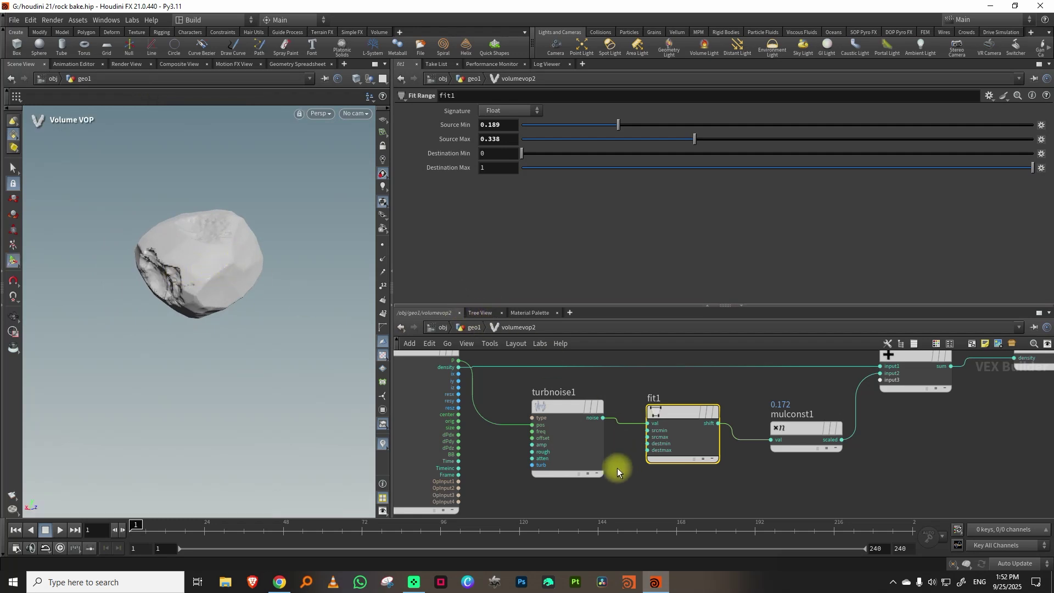
Step: Set the first Frequency value of the Turbulent Noise node to 10 and inspect the stretched noise on the rock
{"action": "left_click", "coordinate": [594, 477]}
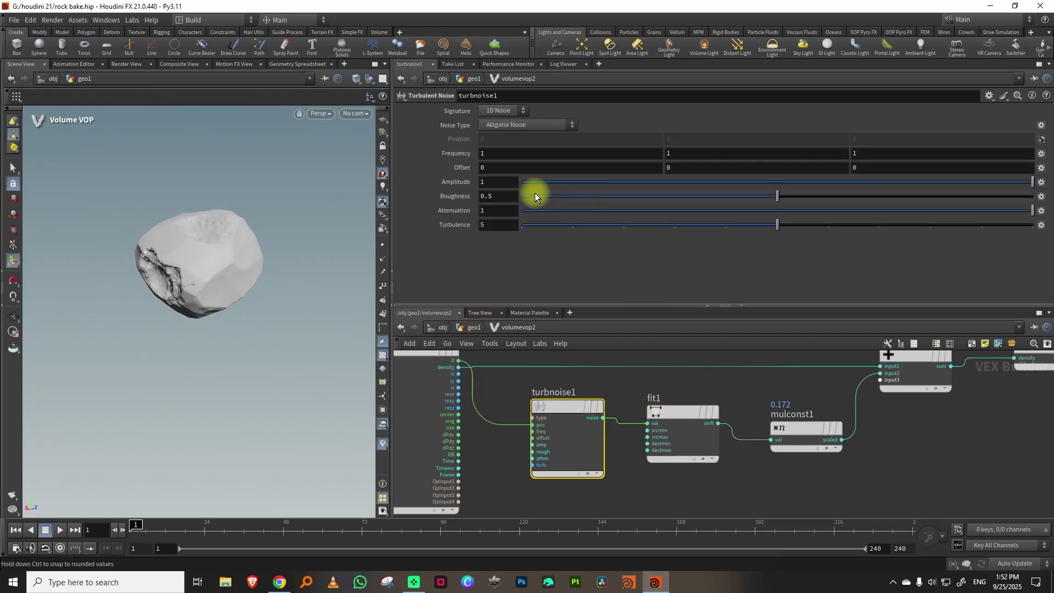
{"action": "left_click", "coordinate": [493, 153]}
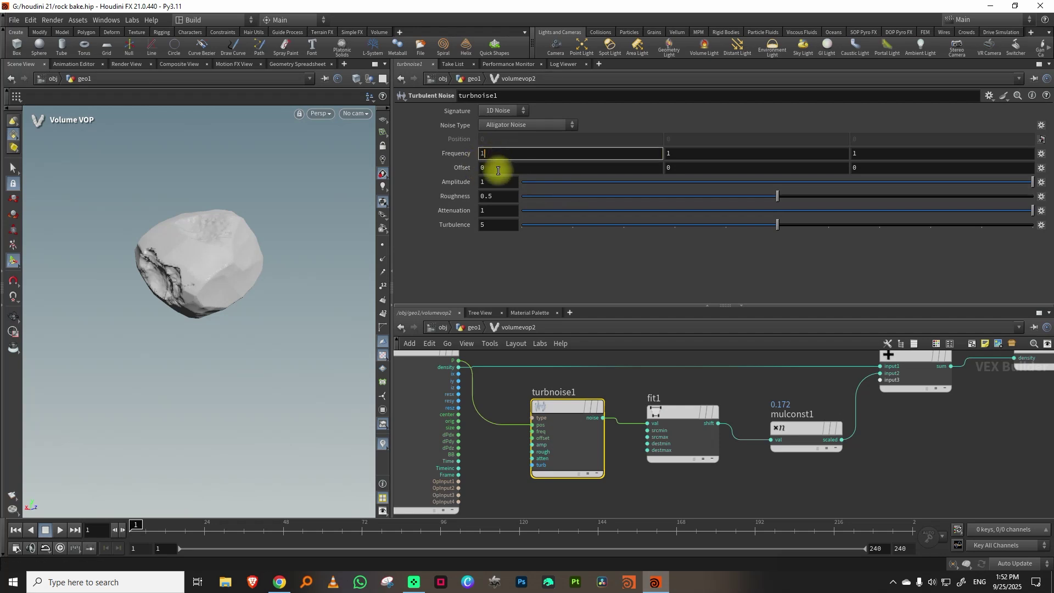
{"action": "key", "text": "Return"}
{"action": "left_click_drag", "start_coordinate": [245, 263], "coordinate": [189, 318], "text": "alt"}
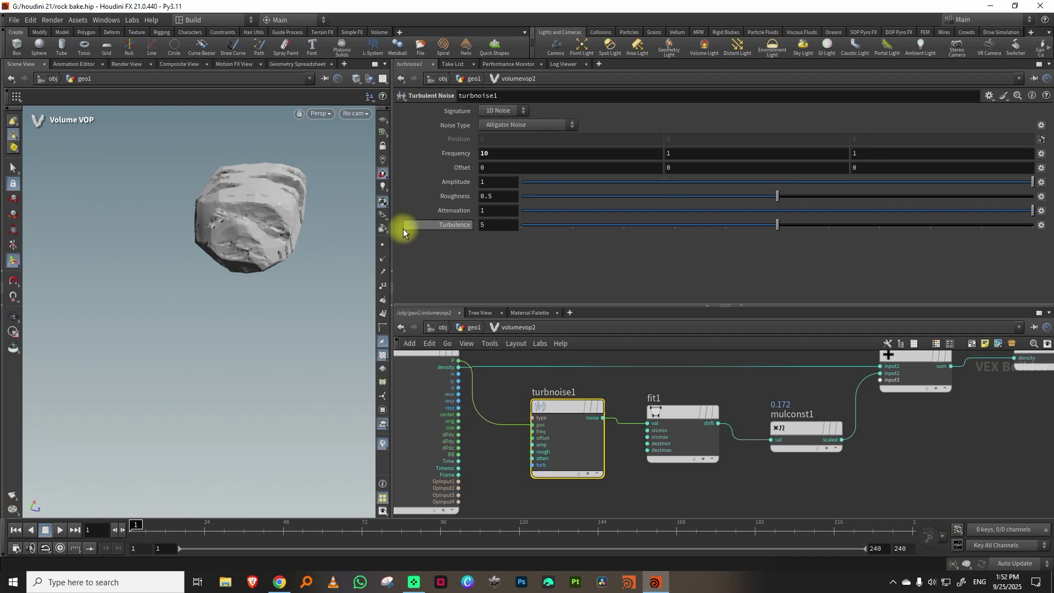
{"action": "left_click_drag", "start_coordinate": [245, 219], "coordinate": [351, 192]}
Step: Lower the Multiply Constant's Multiplier to 0.035 and inspect the rock from another side
{"action": "left_click", "coordinate": [806, 438]}
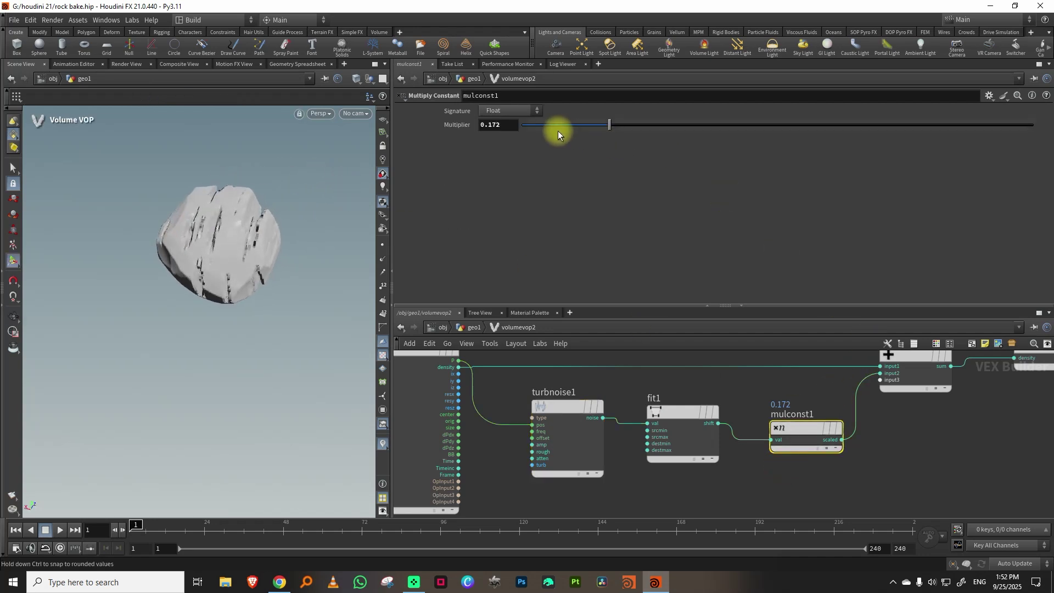
{"action": "left_click_drag", "start_coordinate": [553, 125], "coordinate": [535, 123]}
{"action": "key", "text": "Escape"}
{"action": "left_click_drag", "start_coordinate": [207, 242], "coordinate": [242, 232]}
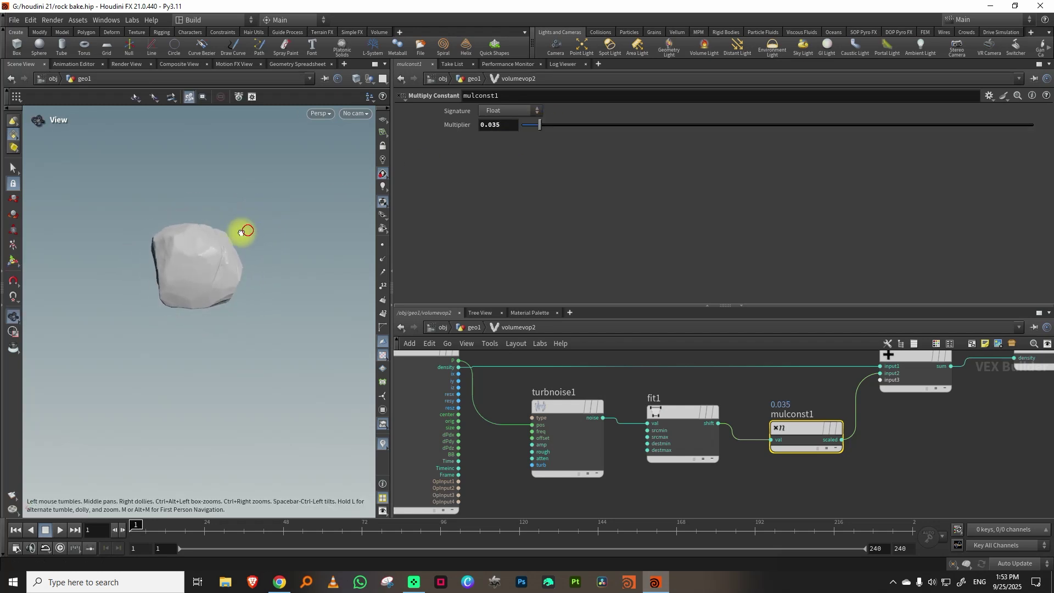
Step: Set the third Frequency value of the Turbulent Noise node to 0.5
{"action": "left_click", "coordinate": [595, 409]}
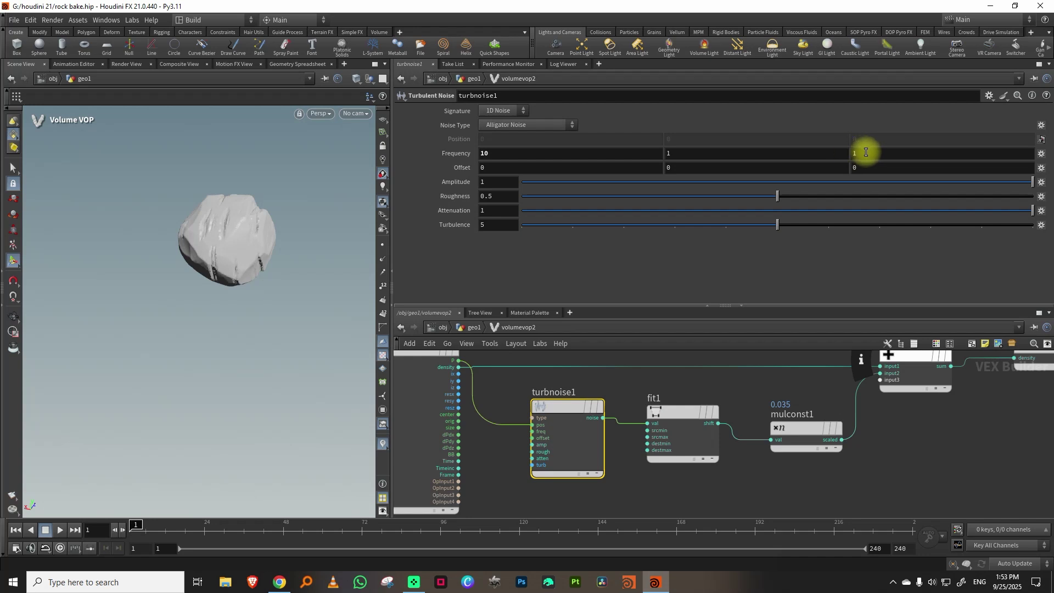
{"action": "left_click_drag", "start_coordinate": [872, 153], "coordinate": [831, 154]}
{"action": "type", "text": "0.5"}
{"action": "key", "text": "Return"}
{"action": "key", "text": "Escape"}
{"action": "left_click_drag", "start_coordinate": [255, 257], "coordinate": [230, 253]}
Step: Set the Turbulent Noise's second Frequency value to 0.1 and its first to 40, and inspect the layered cracks
{"action": "left_click_drag", "start_coordinate": [667, 153], "coordinate": [622, 158]}
{"action": "type", "text": "0.1"}
{"action": "key", "text": "Return"}
{"action": "key", "text": "space"}
{"action": "left_click_drag", "start_coordinate": [252, 223], "coordinate": [236, 247]}
{"action": "right_click_drag", "start_coordinate": [235, 247], "coordinate": [302, 209]}
{"action": "left_click_drag", "start_coordinate": [275, 225], "coordinate": [256, 273]}
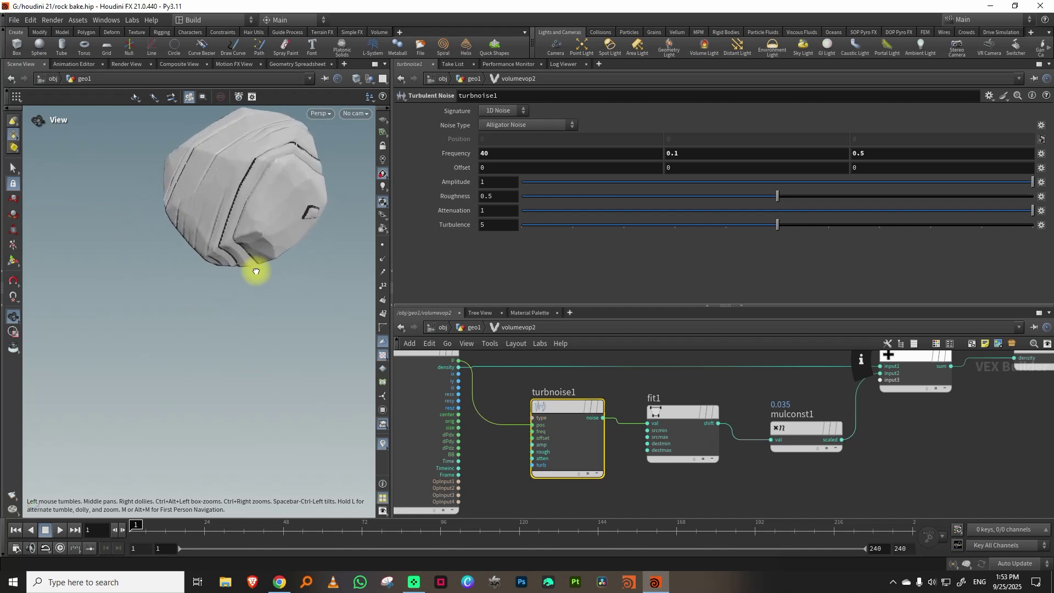
Step: Set the Turbulent Noise's first Frequency value to 20 and its second to 0.6
{"action": "left_click_drag", "start_coordinate": [498, 153], "coordinate": [439, 156]}
{"action": "type", "text": "20"}
{"action": "key", "text": "Return"}
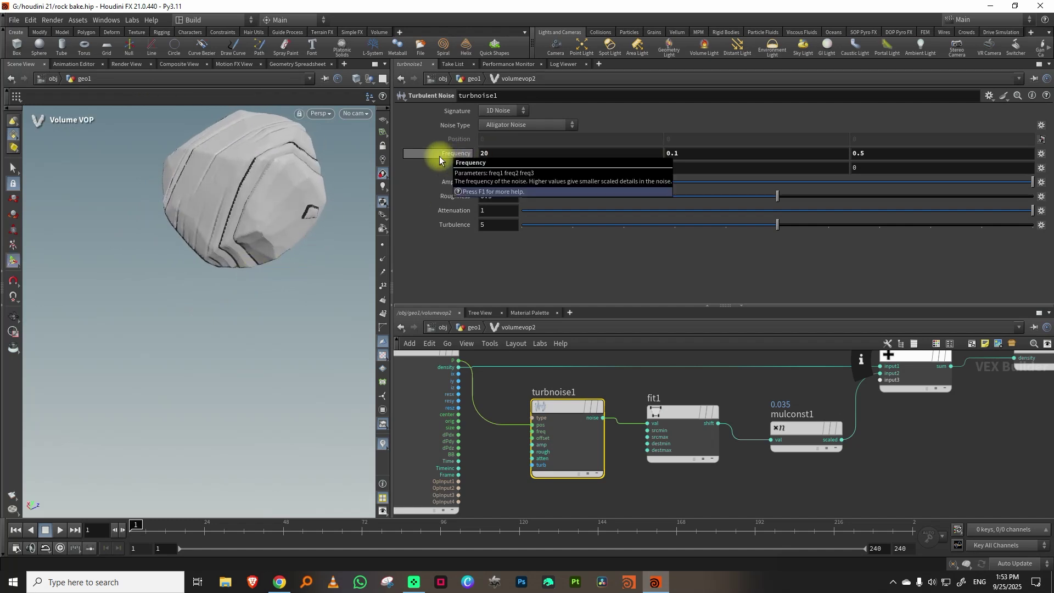
{"action": "double_click", "coordinate": [675, 154]}
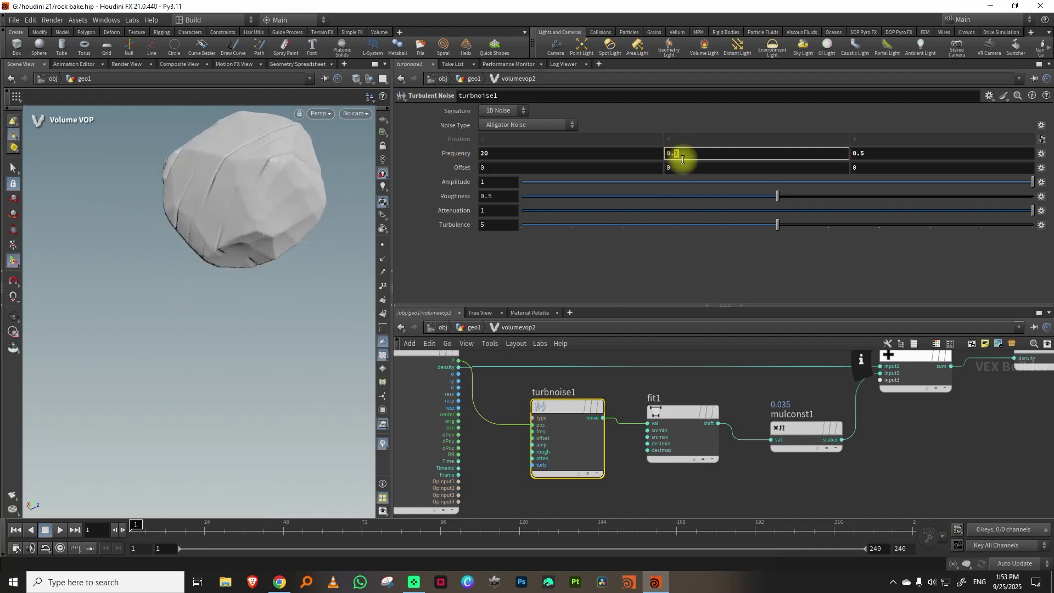
{"action": "key", "text": "Return"}
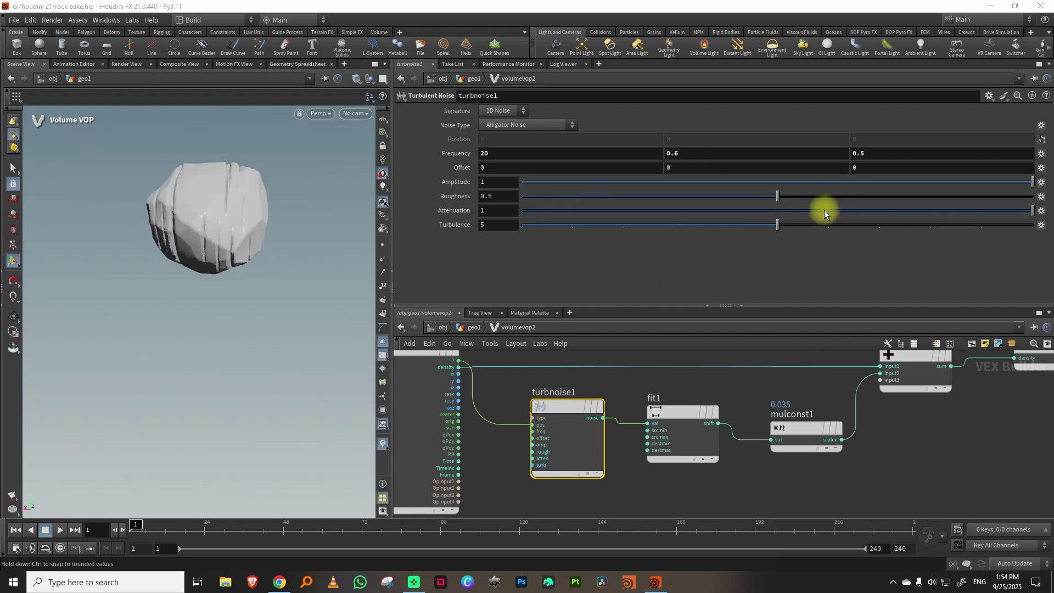
Step: Try different Roughness values on the Turbulent Noise, settle on 0.511 and check the rock
{"action": "left_click", "coordinate": [924, 198]}
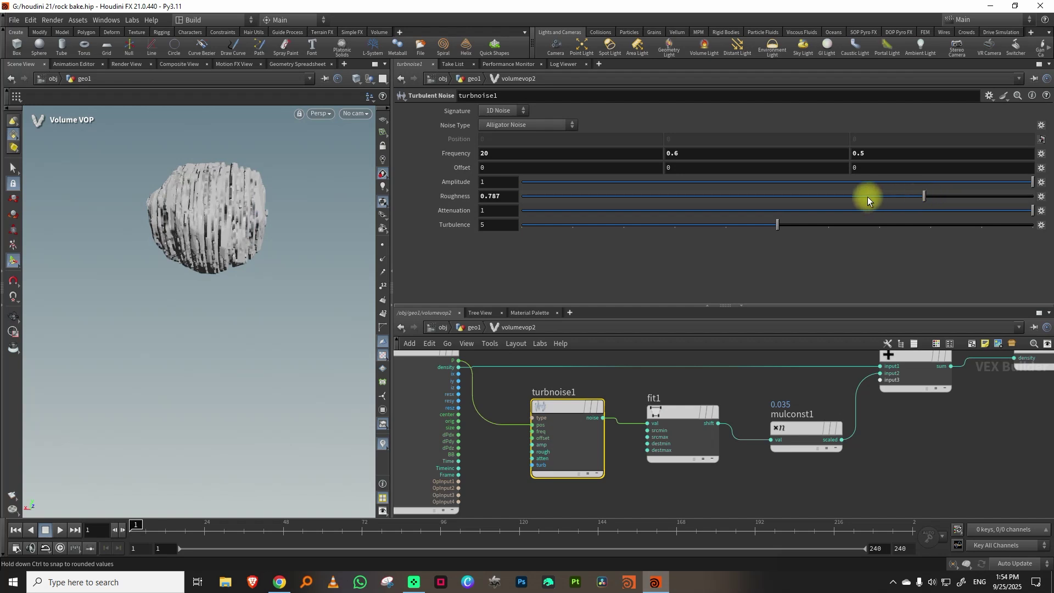
{"action": "left_click", "coordinate": [719, 196]}
{"action": "left_click", "coordinate": [782, 196]}
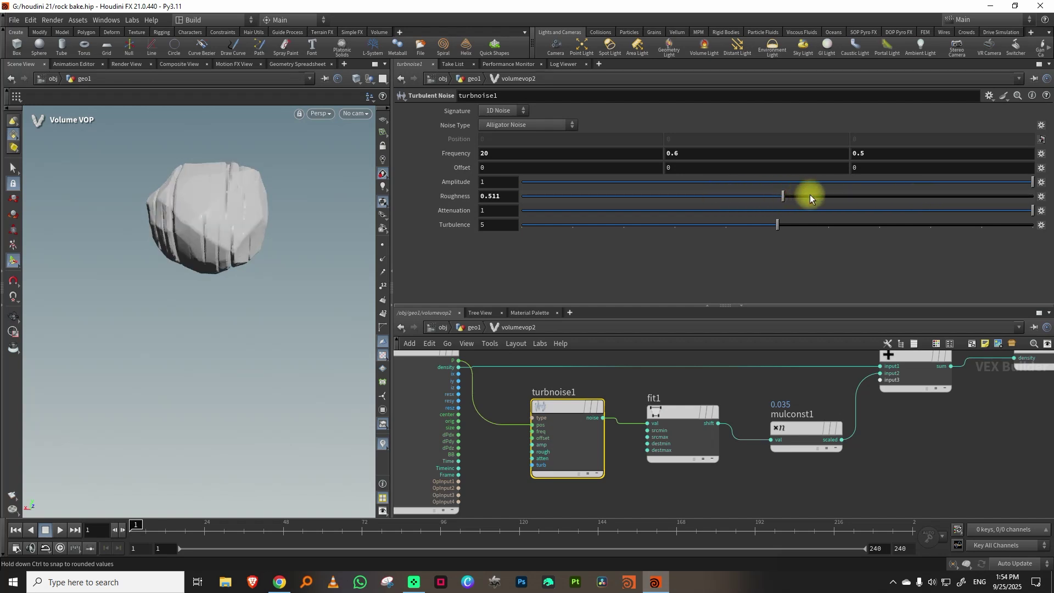
{"action": "left_click_drag", "start_coordinate": [272, 253], "coordinate": [295, 233], "text": "alt"}
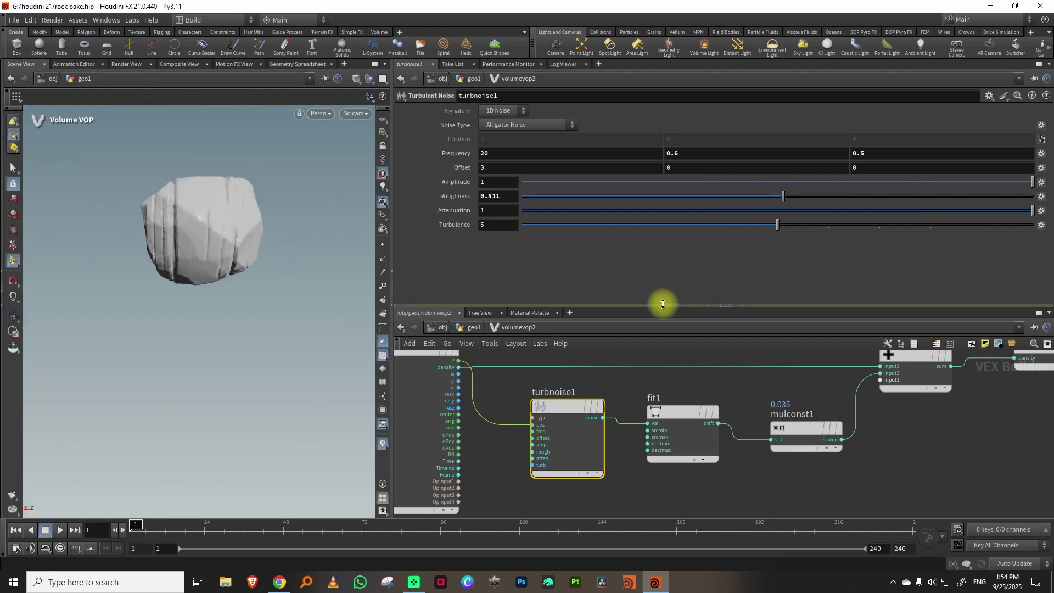
Step: Enlarge the network area and move the global parameters node further from the Turbulent Noise to free up space
{"action": "left_click_drag", "start_coordinate": [663, 304], "coordinate": [671, 209]}
{"action": "middle_click_drag", "start_coordinate": [776, 343], "coordinate": [840, 346]}
{"action": "scroll", "coordinate": [841, 347], "scroll_direction": "down", "scroll_amount": 3}
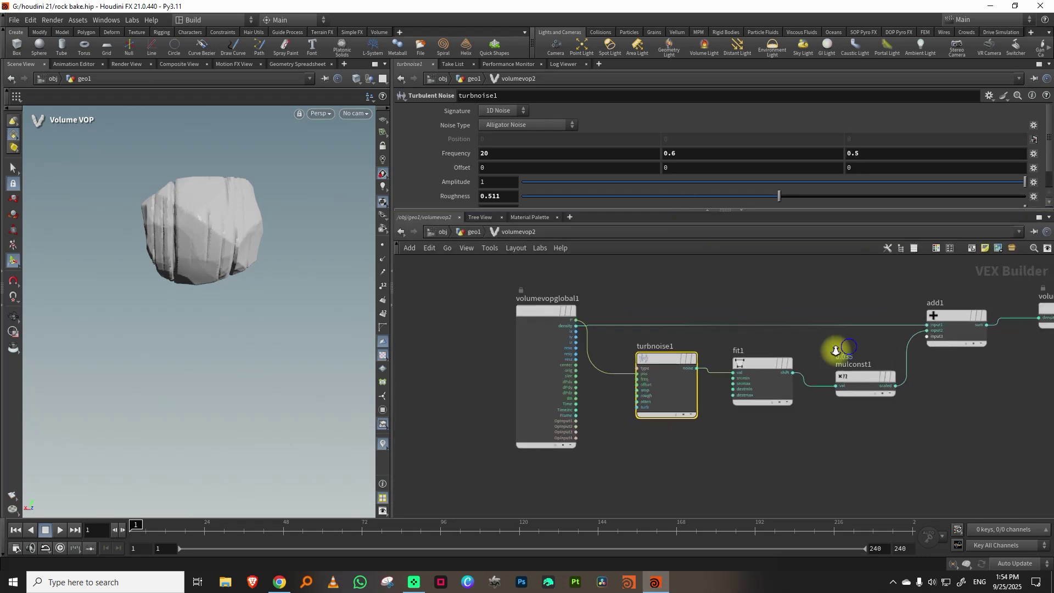
{"action": "left_click_drag", "start_coordinate": [585, 335], "coordinate": [478, 333]}
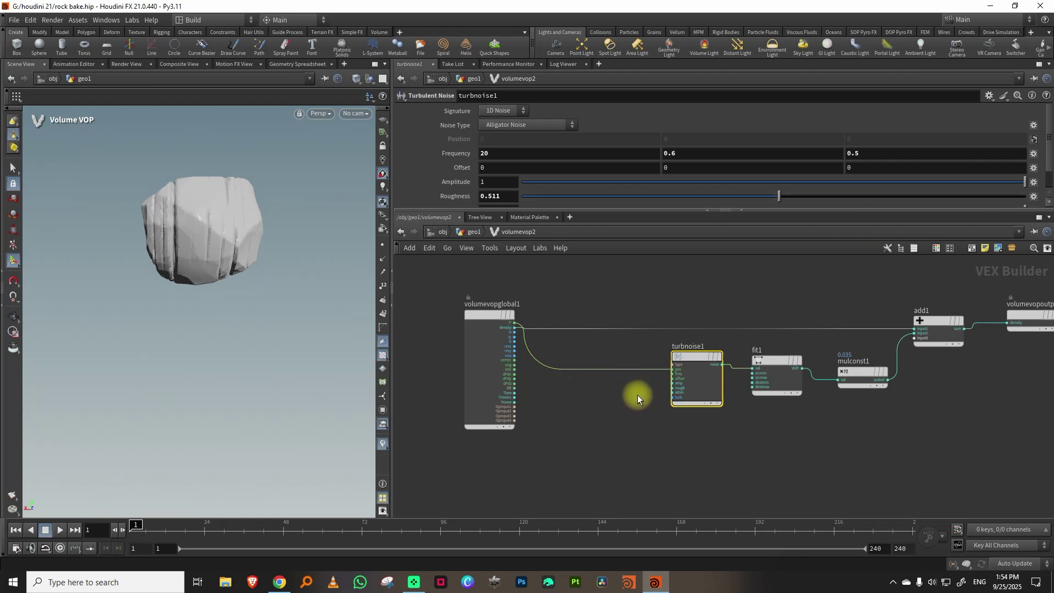
Step: Add a Quaternion node below the Turbulent Noise branch of the Volume VOP network
{"action": "middle_click_drag", "start_coordinate": [585, 412], "coordinate": [614, 386]}
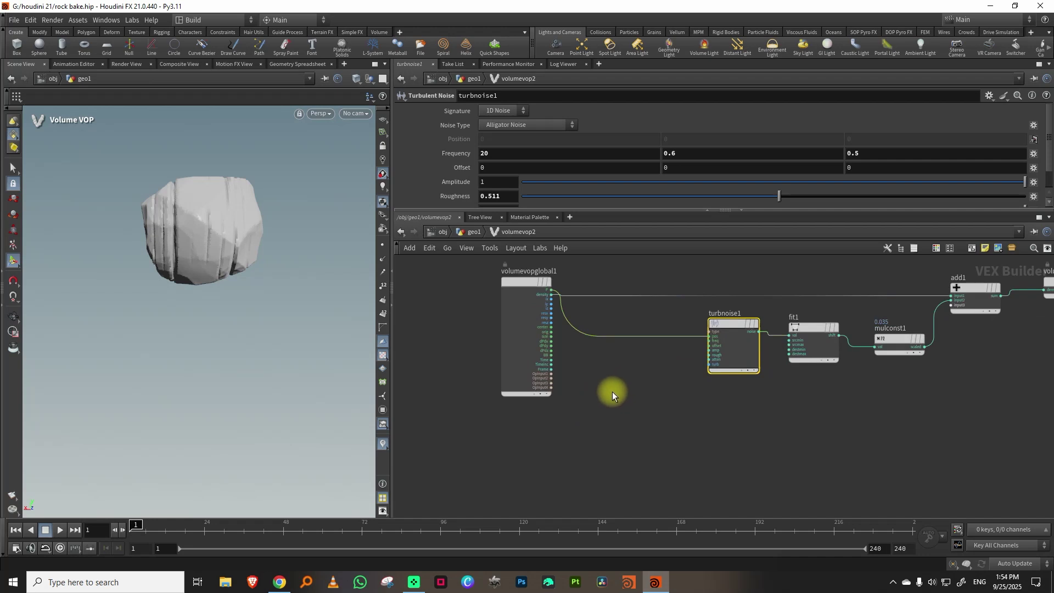
{"action": "key", "text": "Tab"}
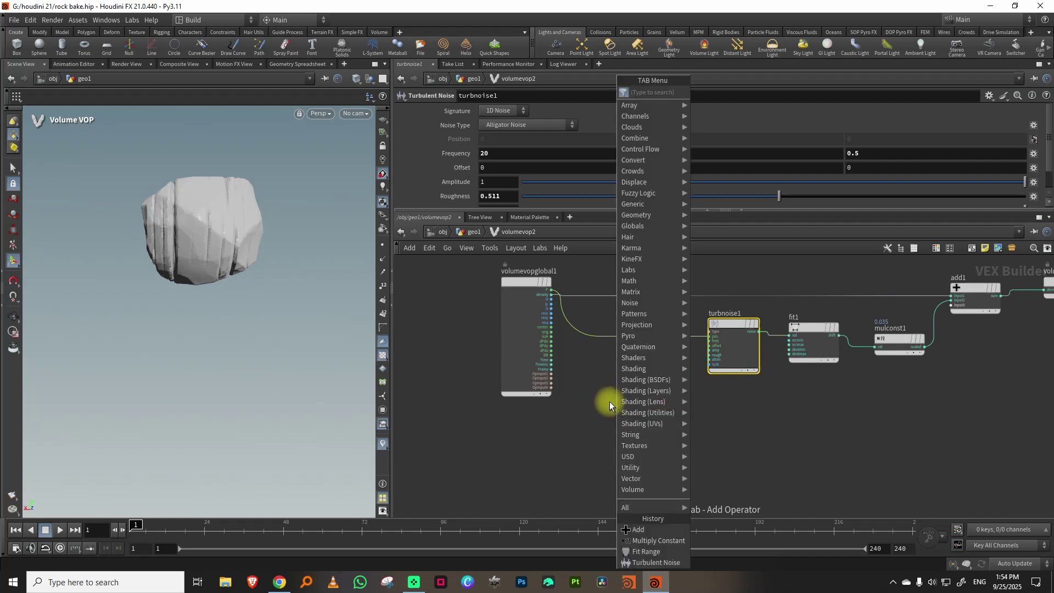
{"action": "type", "text": "quat"}
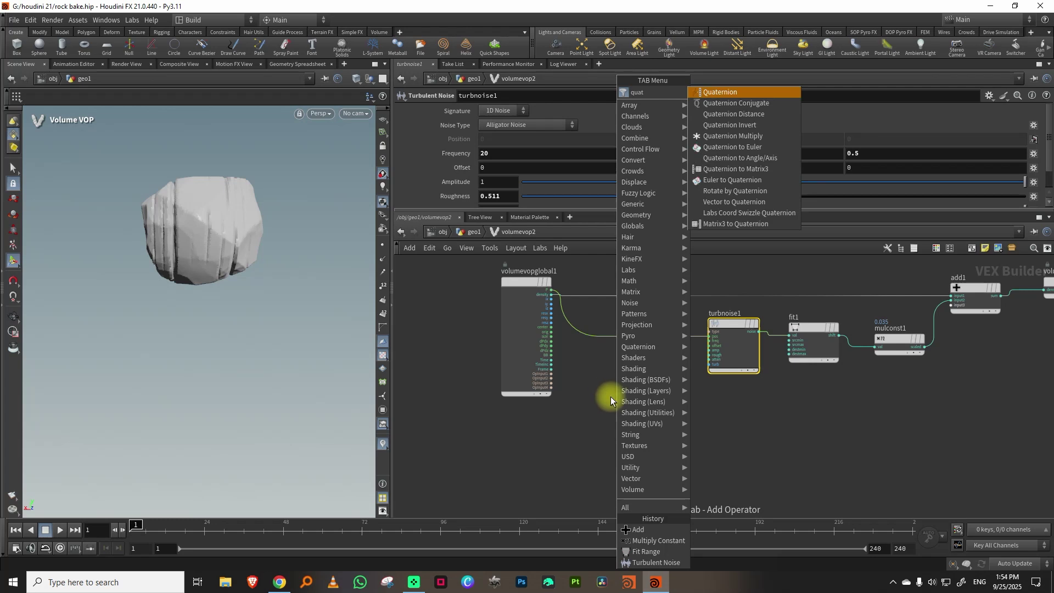
{"action": "left_click", "coordinate": [722, 92]}
{"action": "left_click", "coordinate": [593, 404]}
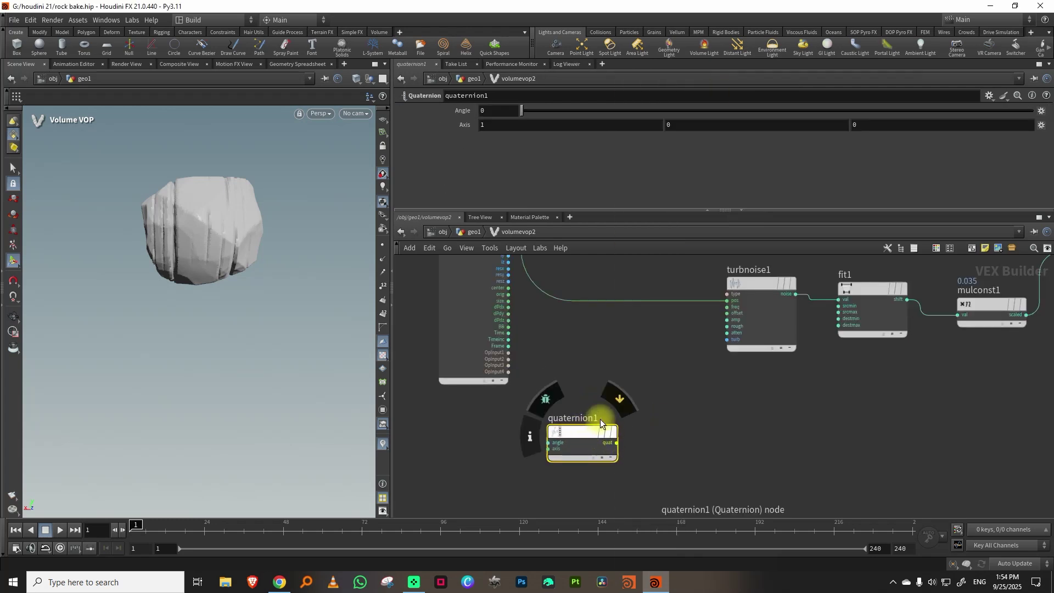
Step: Add a Constant node beside the Quaternion node and rename it "angle"
{"action": "middle_click_drag", "start_coordinate": [490, 440], "coordinate": [573, 386]}
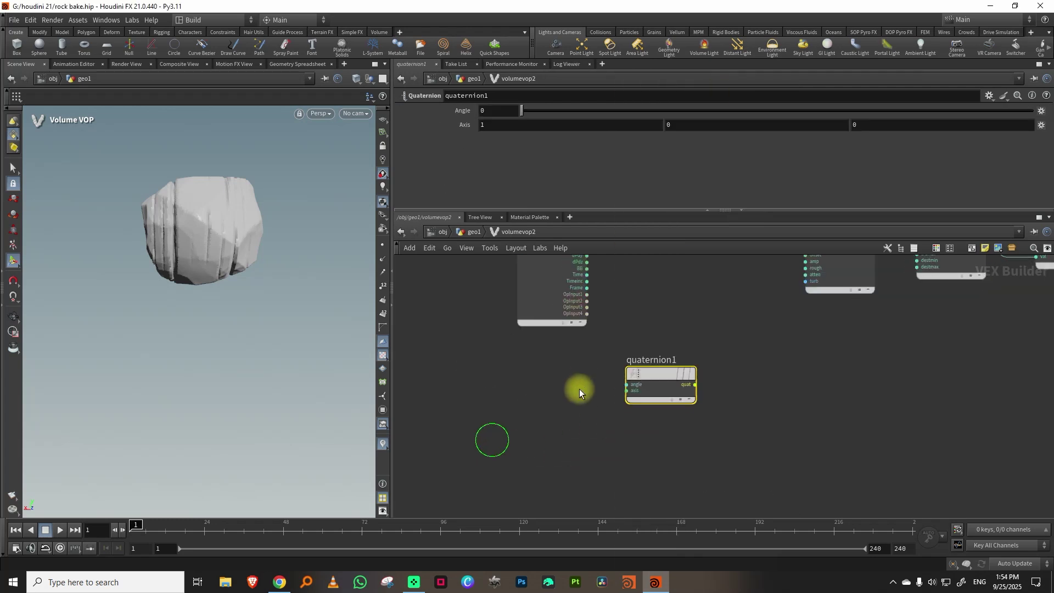
{"action": "key", "text": "Tab"}
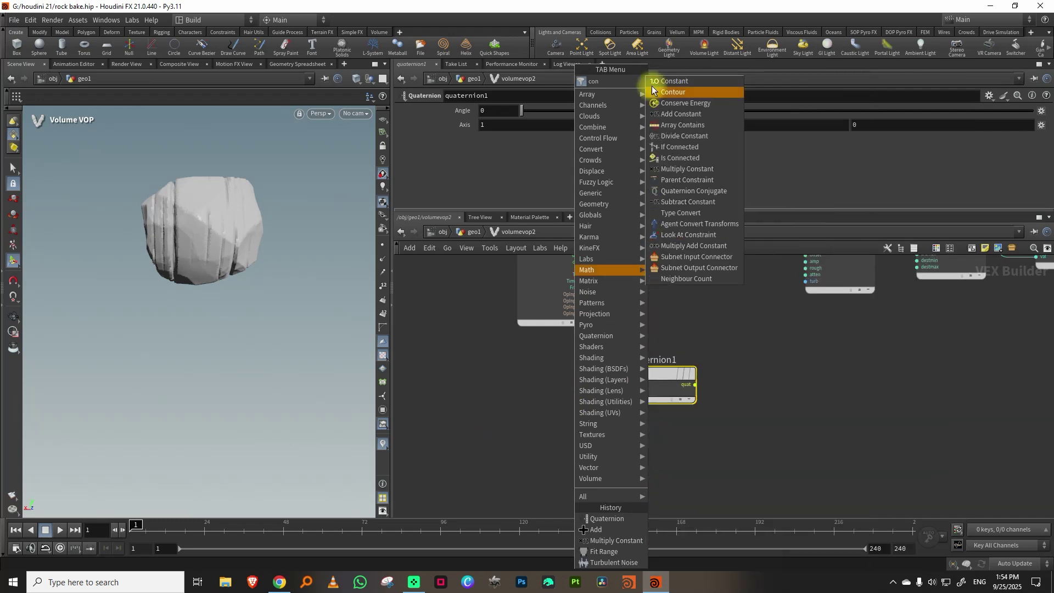
{"action": "left_click", "coordinate": [652, 86]}
{"action": "left_click", "coordinate": [459, 378]}
{"action": "double_click", "coordinate": [464, 361]}
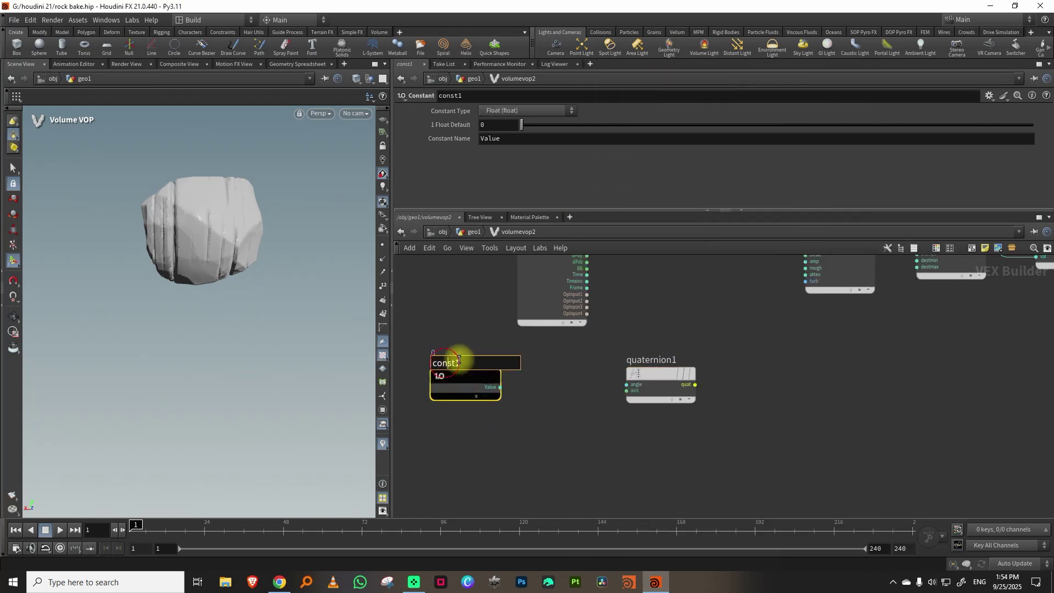
{"action": "type", "text": "angle"}
{"action": "key", "text": "Return"}
Step: Duplicate the angle constant, place the copy below it and rename it "axis"
{"action": "middle_click_drag", "start_coordinate": [540, 406], "coordinate": [574, 338]}
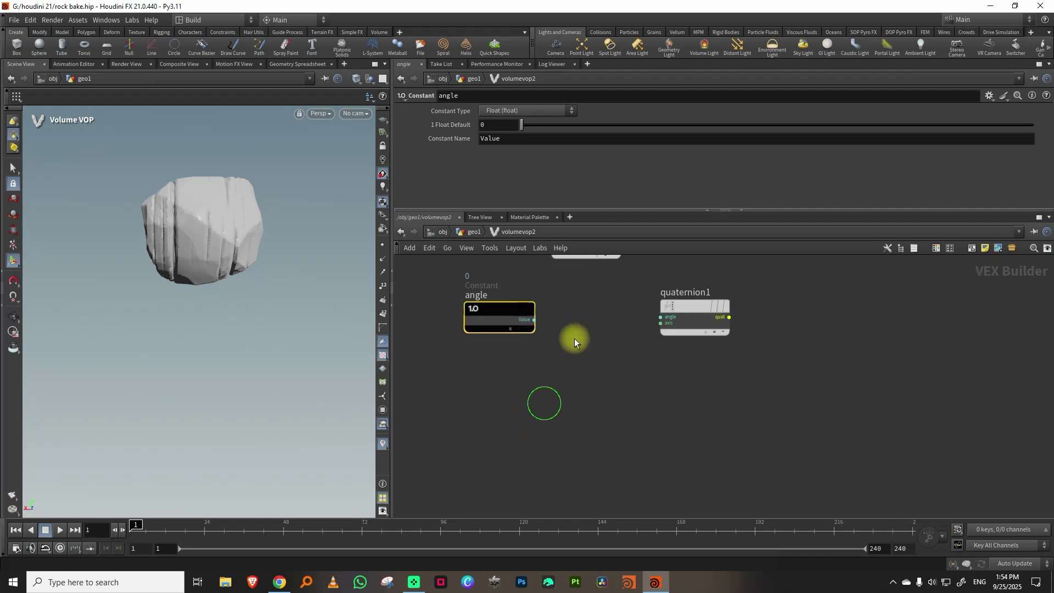
{"action": "key", "text": "ctrl+v"}
{"action": "left_click_drag", "start_coordinate": [560, 358], "coordinate": [483, 389]}
{"action": "double_click", "coordinate": [486, 388]}
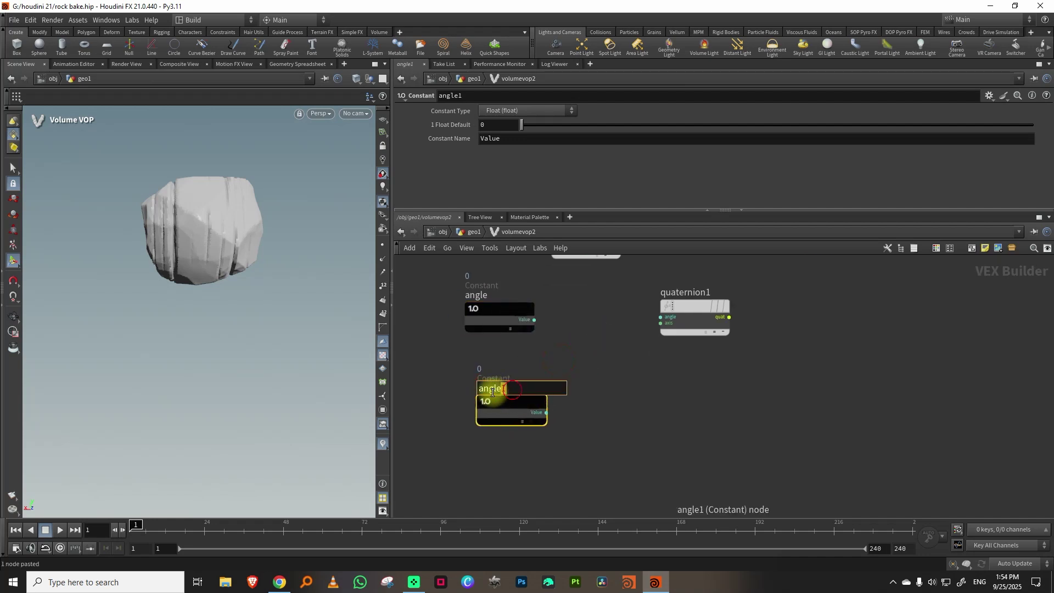
{"action": "type", "text": "axis"}
{"action": "key", "text": "Return"}
Step: Add a Rotate by Quaternion node after the Quaternion node
{"action": "middle_click_drag", "start_coordinate": [714, 328], "coordinate": [627, 390]}
{"action": "left_click_drag", "start_coordinate": [607, 381], "coordinate": [584, 391]}
{"action": "left_click", "coordinate": [669, 341]}
{"action": "key", "text": "Tab"}
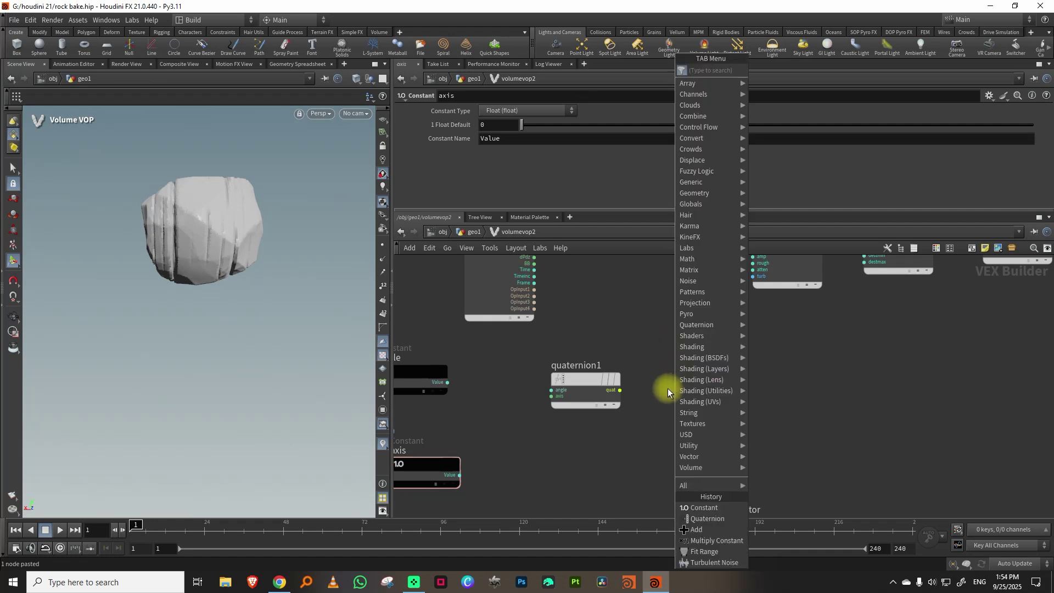
{"action": "type", "text": "rota"}
{"action": "left_click", "coordinate": [793, 82]}
{"action": "left_click", "coordinate": [699, 382]}
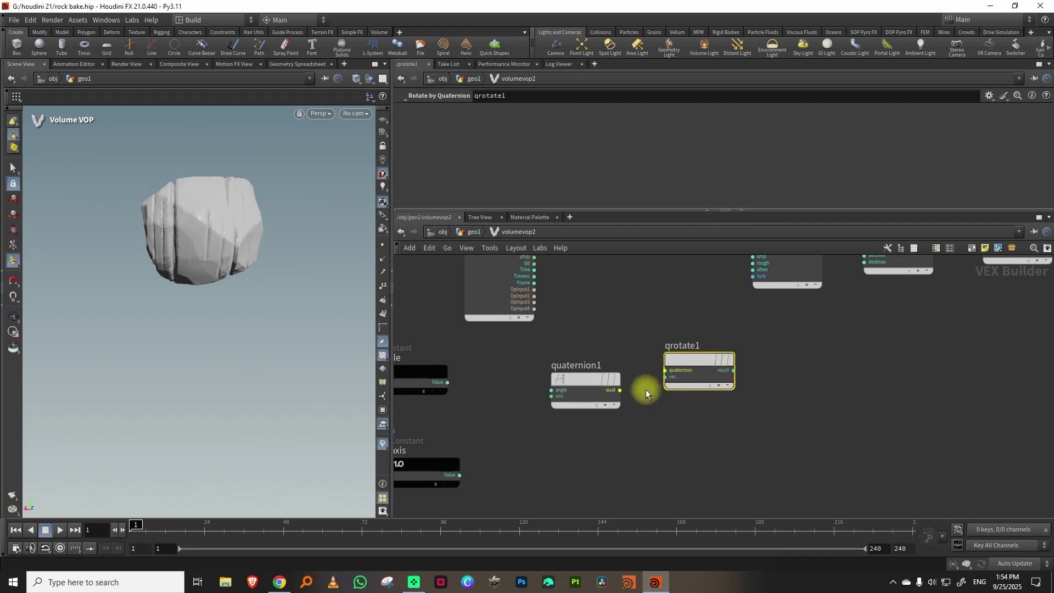
Step: Wire the Quaternion output into Rotate by Quaternion's quaternion input and the global P into its vec input
{"action": "left_click", "coordinate": [619, 390]}
{"action": "left_click", "coordinate": [665, 369]}
{"action": "left_click_drag", "start_coordinate": [687, 357], "coordinate": [685, 293]}
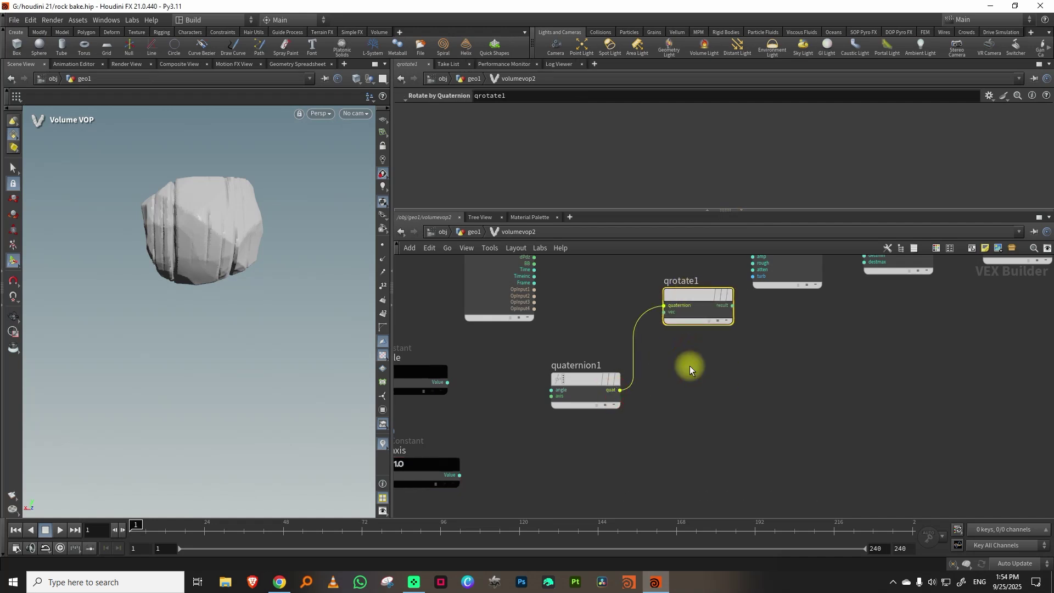
{"action": "middle_click_drag", "start_coordinate": [689, 365], "coordinate": [670, 464]}
{"action": "left_click", "coordinate": [515, 272]}
{"action": "left_click", "coordinate": [640, 423]}
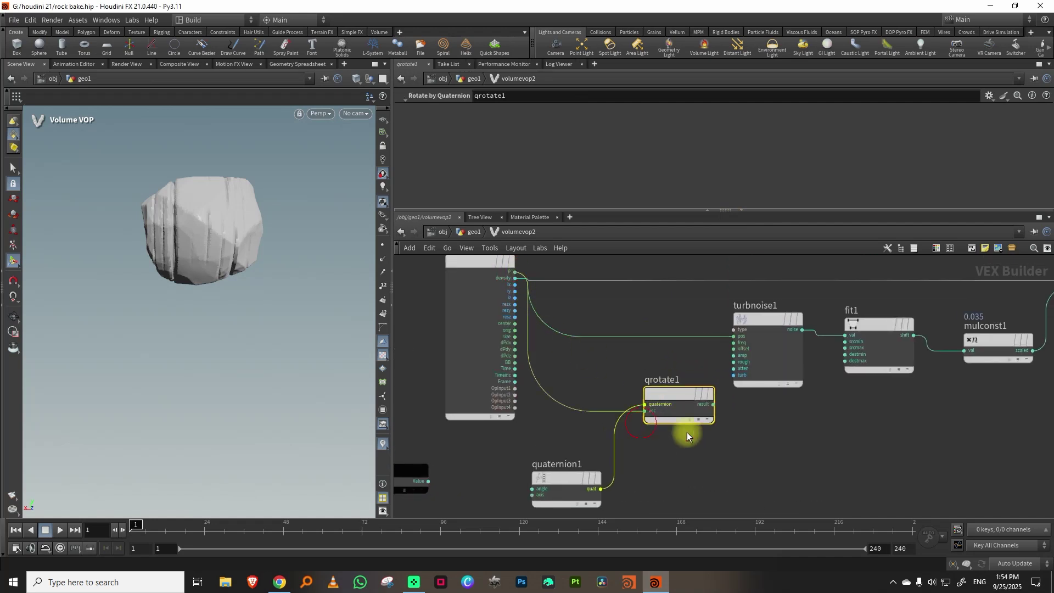
Step: Add a Degrees to Radians node and wire it between the angle constant and the Quaternion's angle input
{"action": "middle_click_drag", "start_coordinate": [423, 481], "coordinate": [534, 404]}
{"action": "left_click_drag", "start_coordinate": [511, 397], "coordinate": [466, 381]}
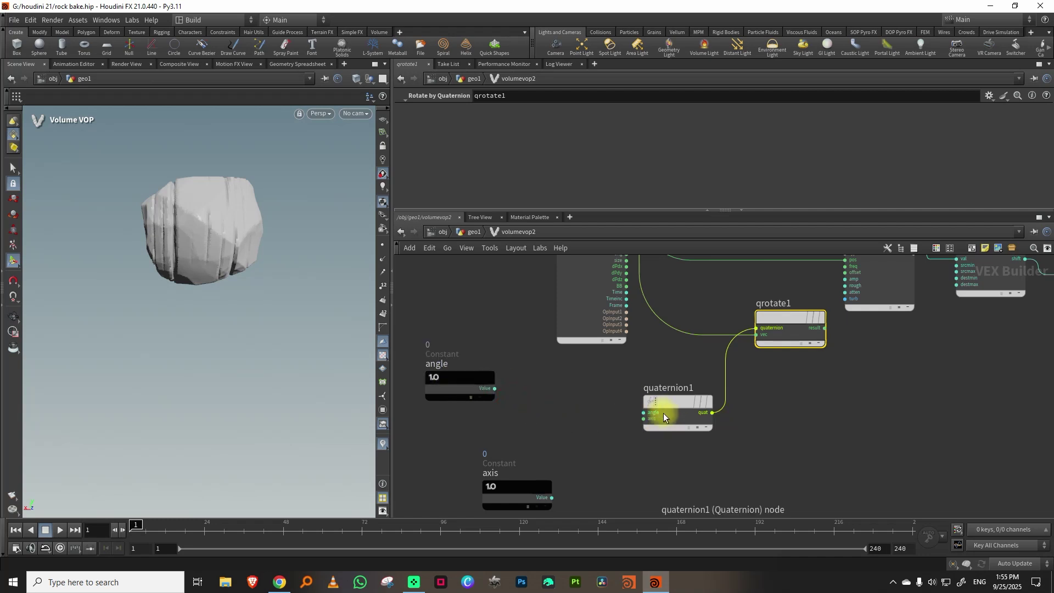
{"action": "middle_click_drag", "start_coordinate": [663, 413], "coordinate": [742, 413]}
{"action": "left_click", "coordinate": [560, 377]}
{"action": "key", "text": "Tab"}
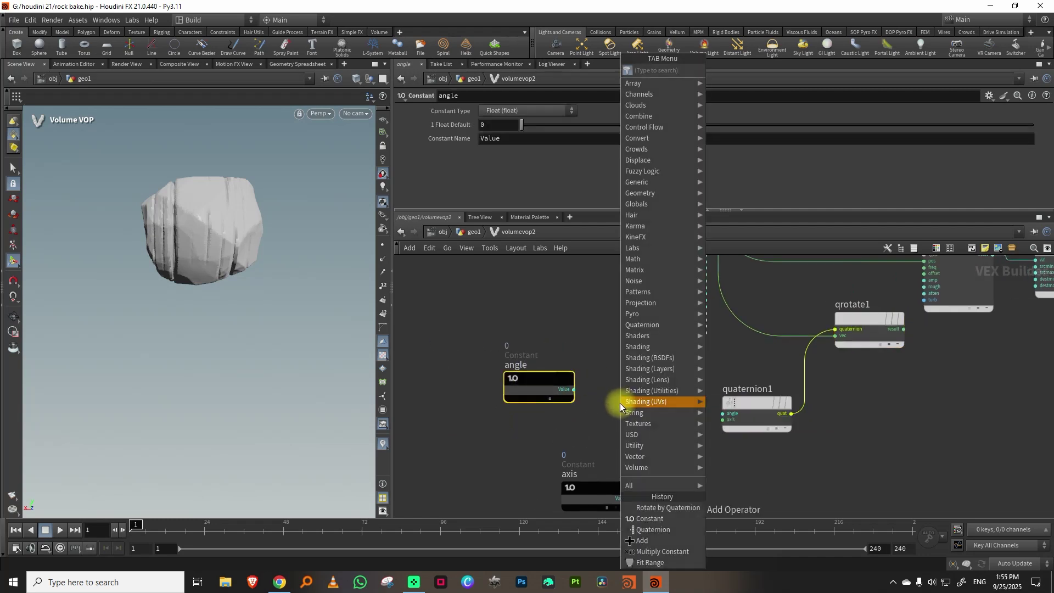
{"action": "type", "text": "degr"}
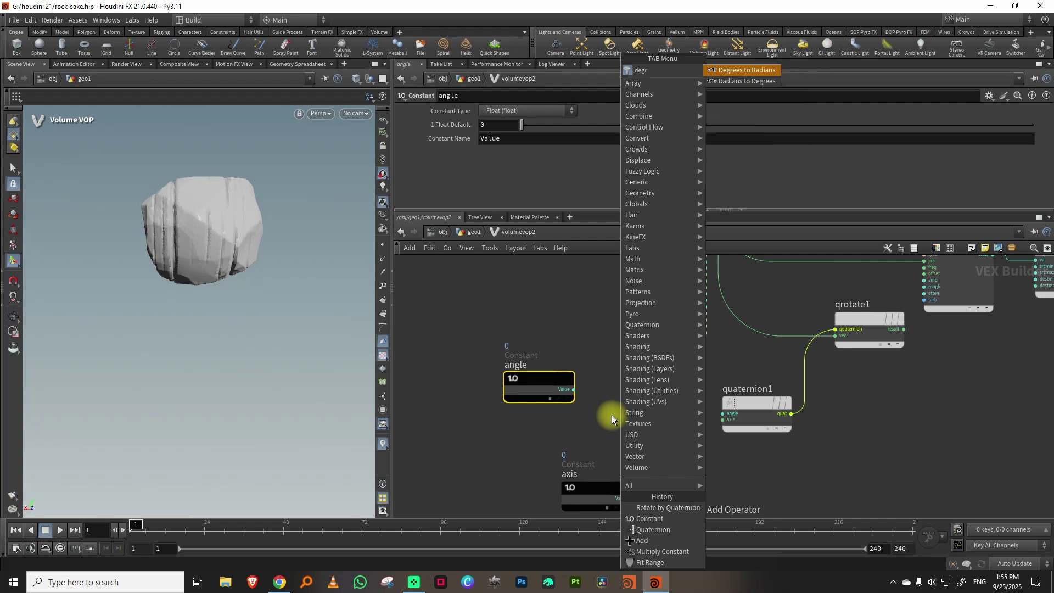
{"action": "left_click", "coordinate": [756, 70]}
{"action": "left_click", "coordinate": [646, 394]}
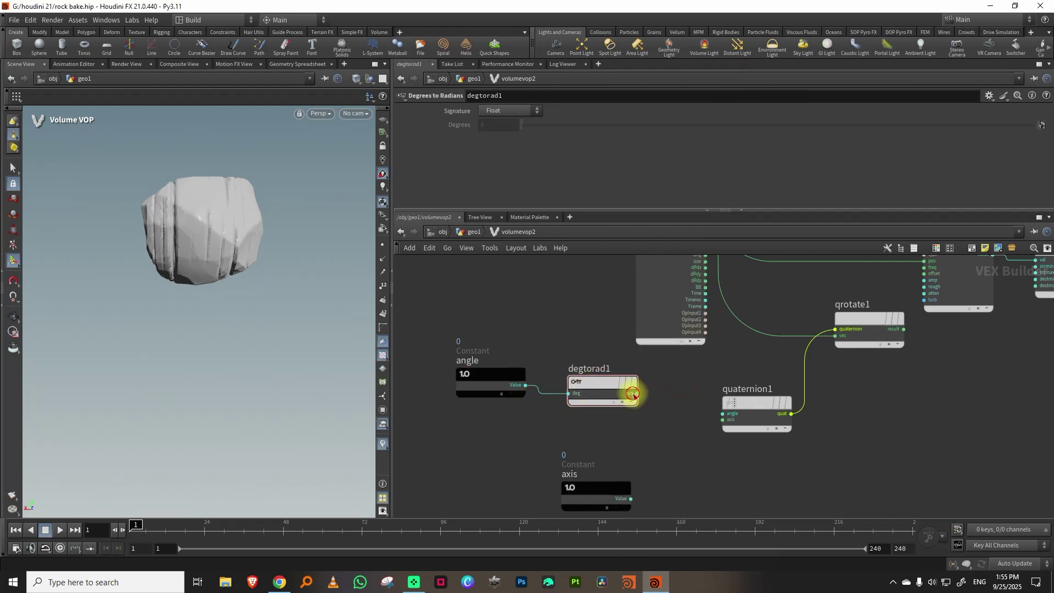
Step: Change the axis constant's type to 3 Floats (vector) and set its first component to 1
{"action": "middle_click_drag", "start_coordinate": [610, 502], "coordinate": [618, 450]}
{"action": "left_click", "coordinate": [582, 431]}
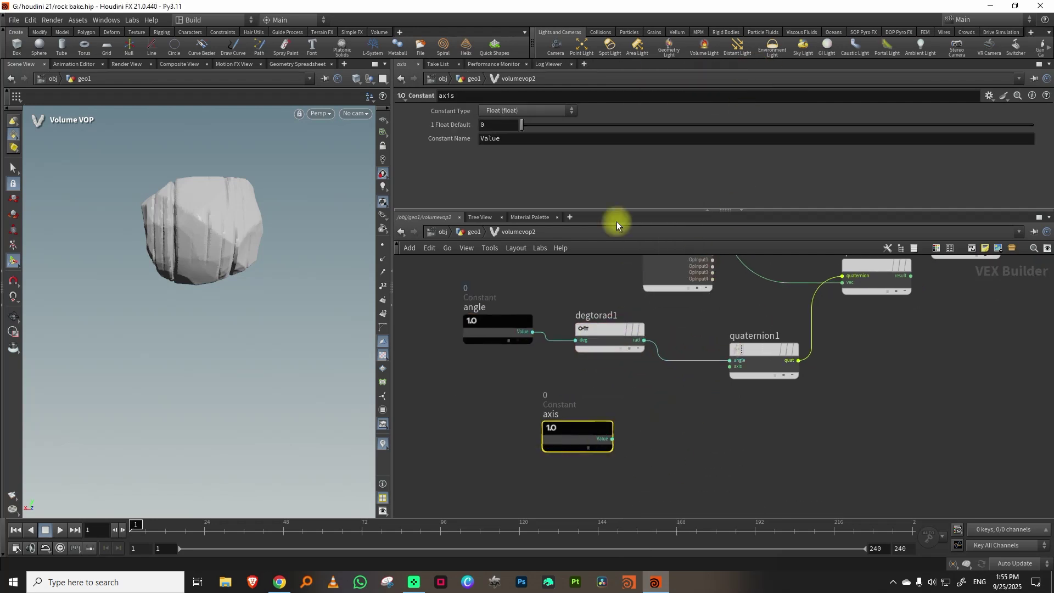
{"action": "left_click", "coordinate": [521, 110]}
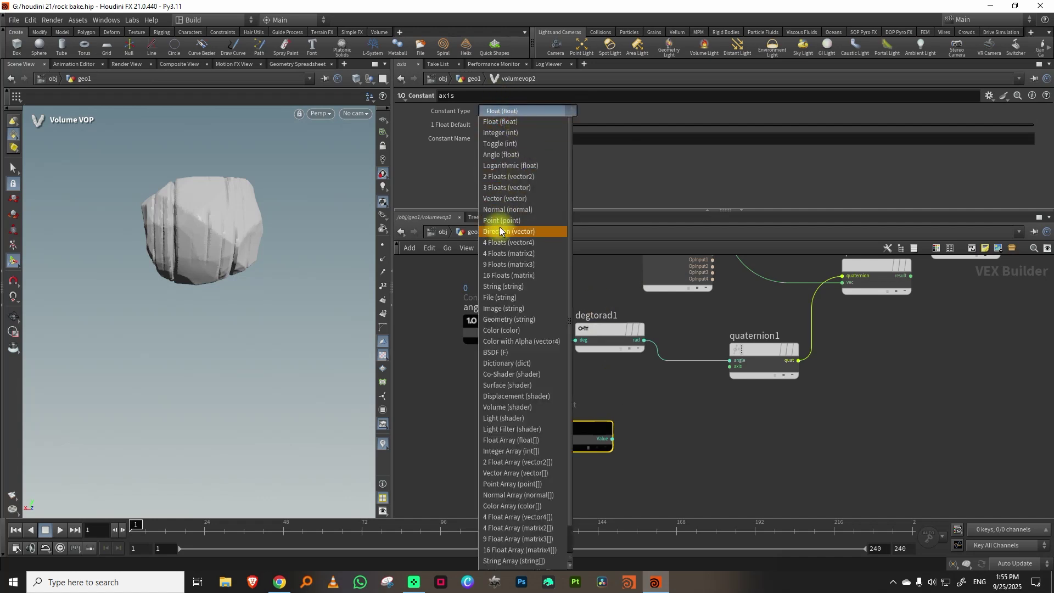
{"action": "left_click", "coordinate": [513, 184]}
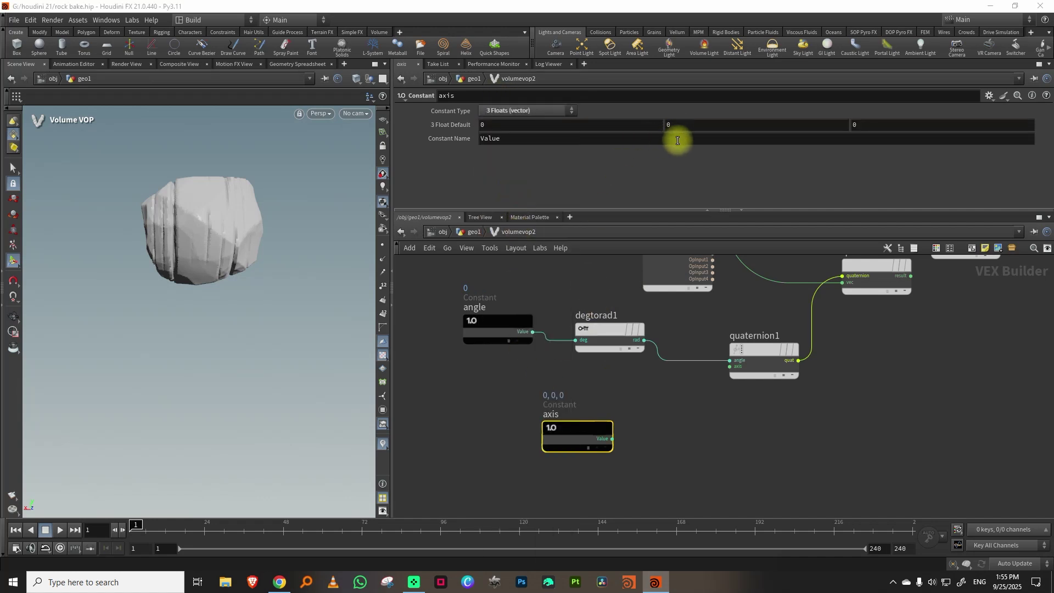
{"action": "left_click_drag", "start_coordinate": [508, 127], "coordinate": [419, 139]}
{"action": "type", "text": "1"}
{"action": "key", "text": "Return"}
Step: Connect the axis constant to the Quaternion's axis input and the Rotate by Quaternion result to the Turbulent Noise's pos input
{"action": "left_click", "coordinate": [611, 438]}
{"action": "left_click", "coordinate": [729, 366]}
{"action": "middle_click_drag", "start_coordinate": [858, 346], "coordinate": [710, 464]}
{"action": "left_click_drag", "start_coordinate": [728, 393], "coordinate": [709, 370]}
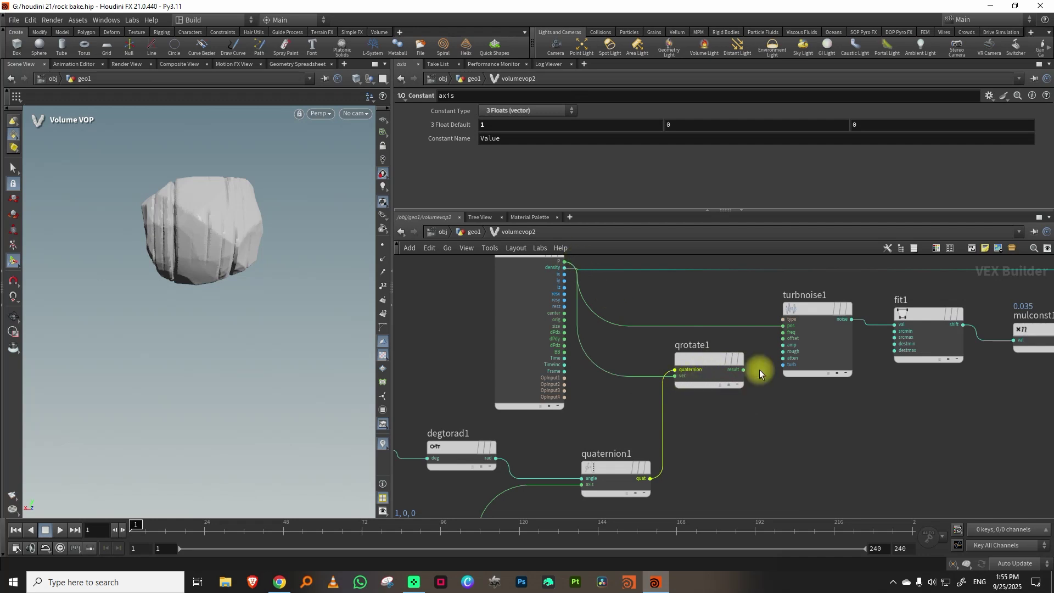
{"action": "left_click", "coordinate": [743, 370]}
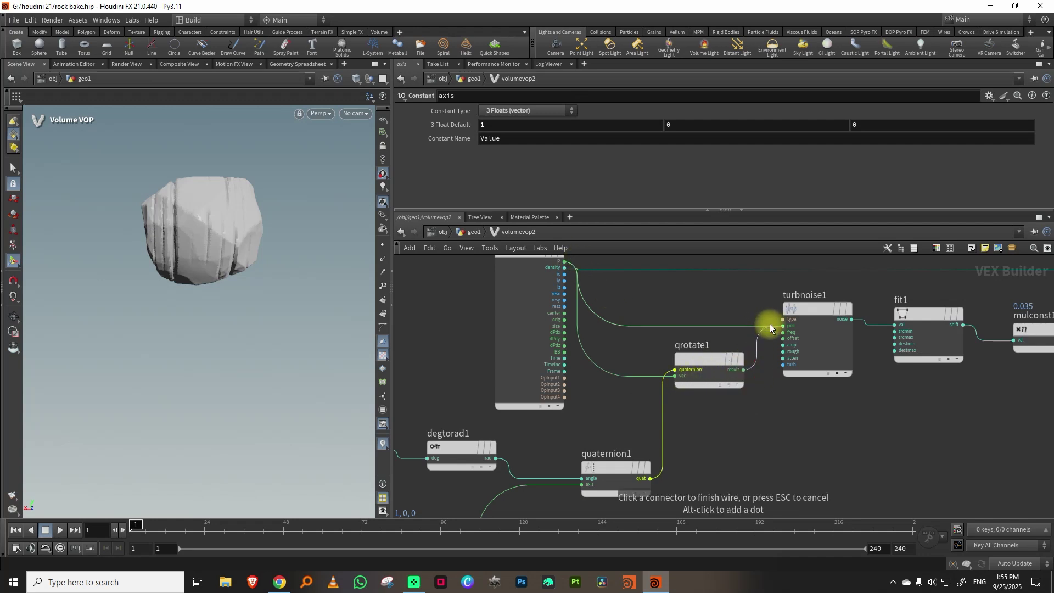
{"action": "left_click", "coordinate": [769, 325]}
Step: Set the angle constant to 45 and check the rotated cracks on the rock
{"action": "middle_click_drag", "start_coordinate": [604, 409], "coordinate": [763, 338]}
{"action": "left_click_drag", "start_coordinate": [529, 324], "coordinate": [467, 418]}
{"action": "left_click", "coordinate": [491, 125]}
{"action": "type", "text": "45"}
{"action": "key", "text": "Return"}
{"action": "left_click_drag", "start_coordinate": [241, 247], "coordinate": [263, 258]}
Step: Set the axis constant's second component to 1 and its first to 0, checking the crack direction
{"action": "left_click", "coordinate": [582, 477]}
{"action": "left_click", "coordinate": [682, 125]}
{"action": "type", "text": "1"}
{"action": "key", "text": "Return"}
{"action": "mouse_move", "coordinate": [249, 233]}
{"action": "left_mouse_down", "text": "alt"}
{"action": "mouse_move", "coordinate": [231, 221]}
{"action": "mouse_move", "coordinate": [253, 215]}
{"action": "left_mouse_up", "text": "alt"}
{"action": "type", "text": "0"}
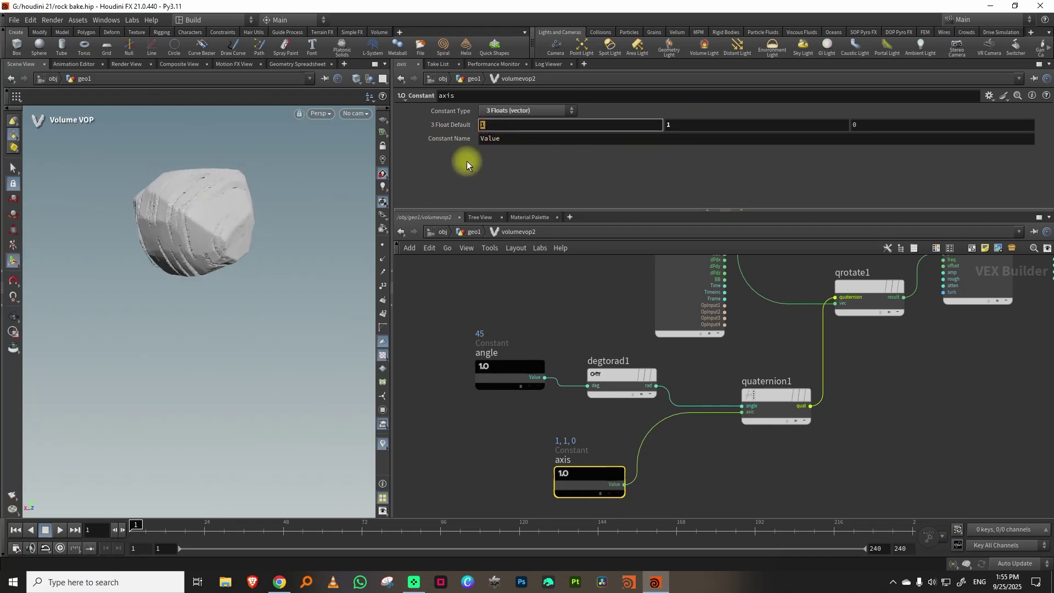
{"action": "key", "text": "Return"}
Step: Select the angle constant, inspect the rock from another side and adjust the angle value interactively
{"action": "left_click", "coordinate": [500, 374]}
{"action": "left_click_drag", "start_coordinate": [252, 302], "coordinate": [194, 277]}
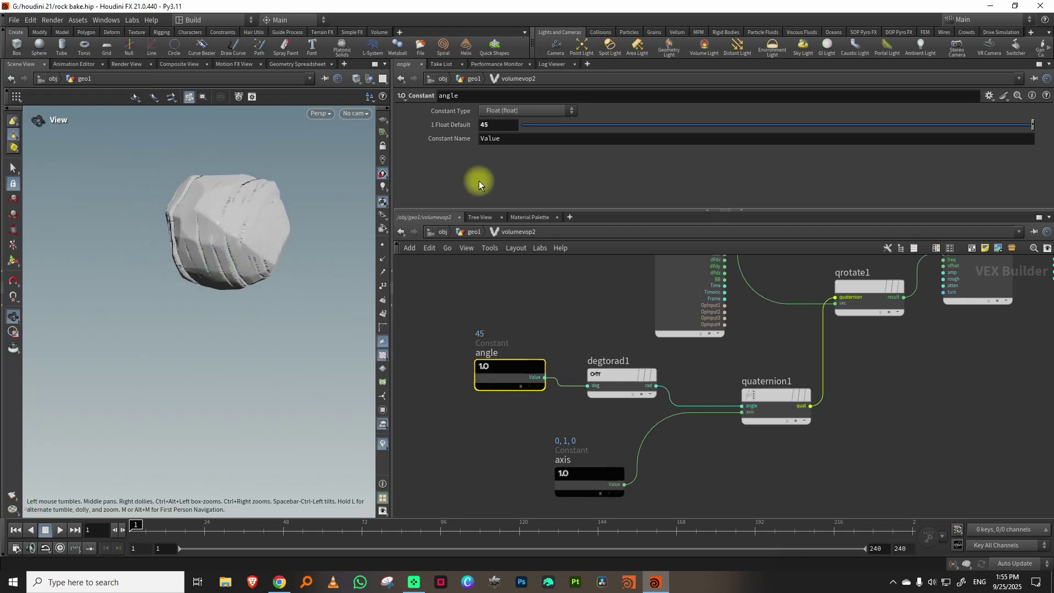
{"action": "middle_click_drag", "start_coordinate": [499, 125], "coordinate": [574, 116]}
Step: Set the axis constant's third component to 1 and check the diagonal cracks on the rock
{"action": "left_click", "coordinate": [580, 473]}
{"action": "left_click_drag", "start_coordinate": [858, 126], "coordinate": [799, 136]}
{"action": "type", "text": "1"}
{"action": "key", "text": "Return"}
{"action": "left_click_drag", "start_coordinate": [226, 233], "coordinate": [181, 246], "text": "alt"}
Step: Set the Fit Range's Source Min to 0.175 and Source Max to 0.503, and inspect the rock from several sides
{"action": "middle_click_drag", "start_coordinate": [1037, 347], "coordinate": [783, 473]}
{"action": "left_click", "coordinate": [837, 396]}
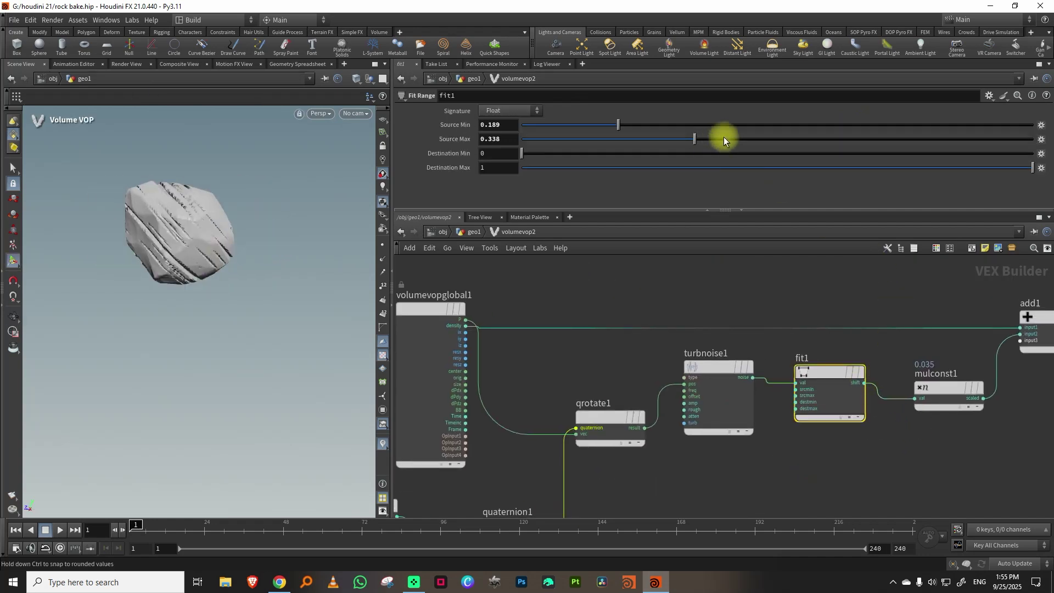
{"action": "left_click_drag", "start_coordinate": [599, 127], "coordinate": [598, 128]}
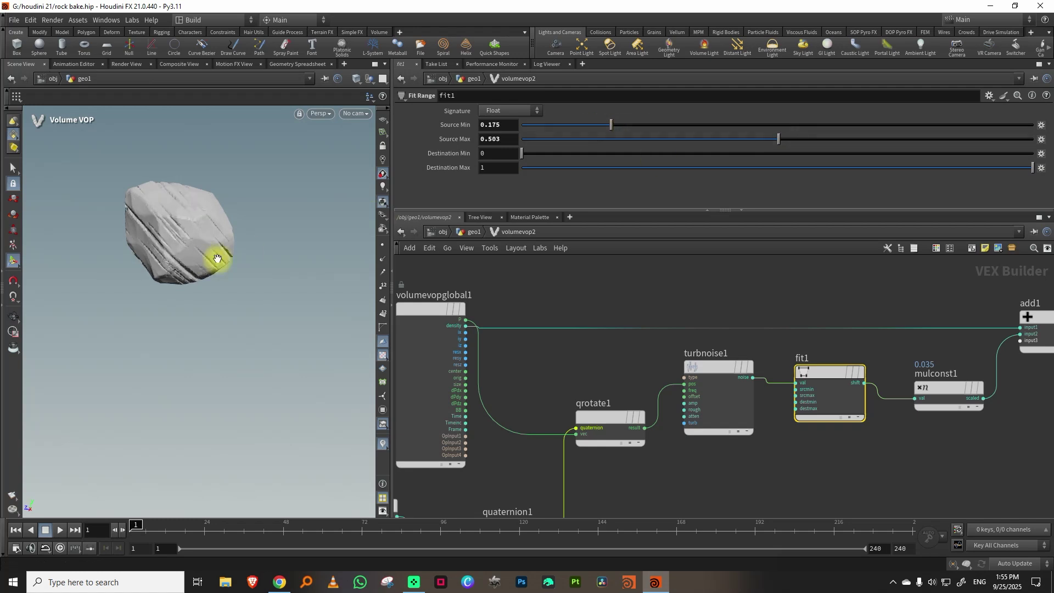
{"action": "left_click_drag", "start_coordinate": [216, 259], "coordinate": [203, 277], "text": "alt"}
{"action": "left_click_drag", "start_coordinate": [265, 256], "coordinate": [237, 242]}
{"action": "middle_click_drag", "start_coordinate": [802, 459], "coordinate": [792, 382]}
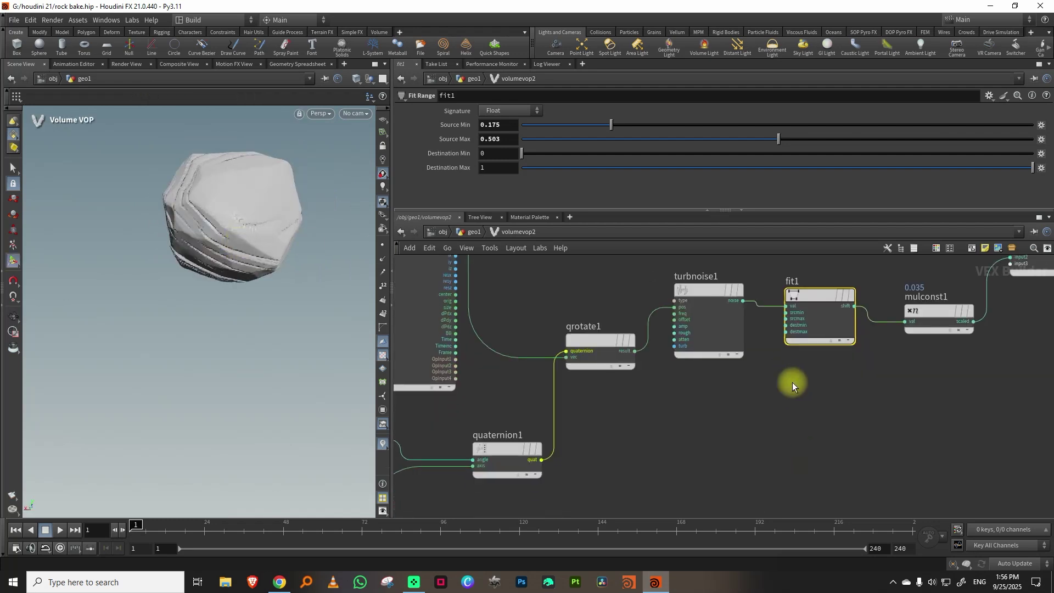
{"action": "scroll", "coordinate": [792, 382], "scroll_direction": "down", "scroll_amount": 2}
{"action": "key", "text": "Escape"}
{"action": "mouse_move", "coordinate": [169, 235]}
{"action": "left_mouse_down"}
{"action": "mouse_move", "coordinate": [257, 235]}
{"action": "mouse_move", "coordinate": [160, 240]}
{"action": "left_mouse_up"}
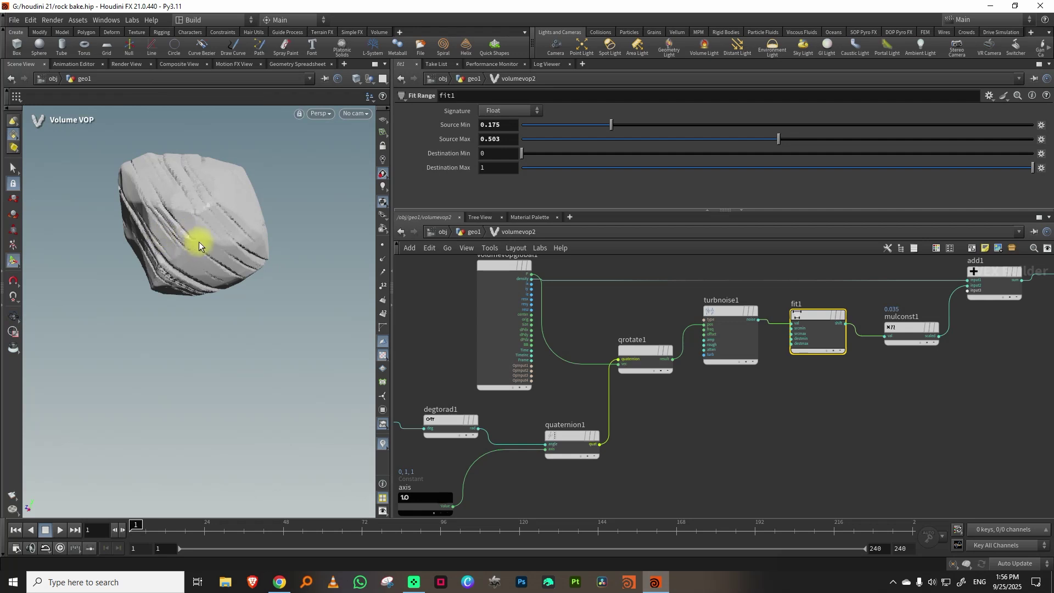
Step: Add a Relative to Bounding Box node below the Turbulent Noise branch
{"action": "middle_click_drag", "start_coordinate": [736, 475], "coordinate": [653, 423]}
{"action": "key", "text": "Tab"}
{"action": "type", "text": "rela"}
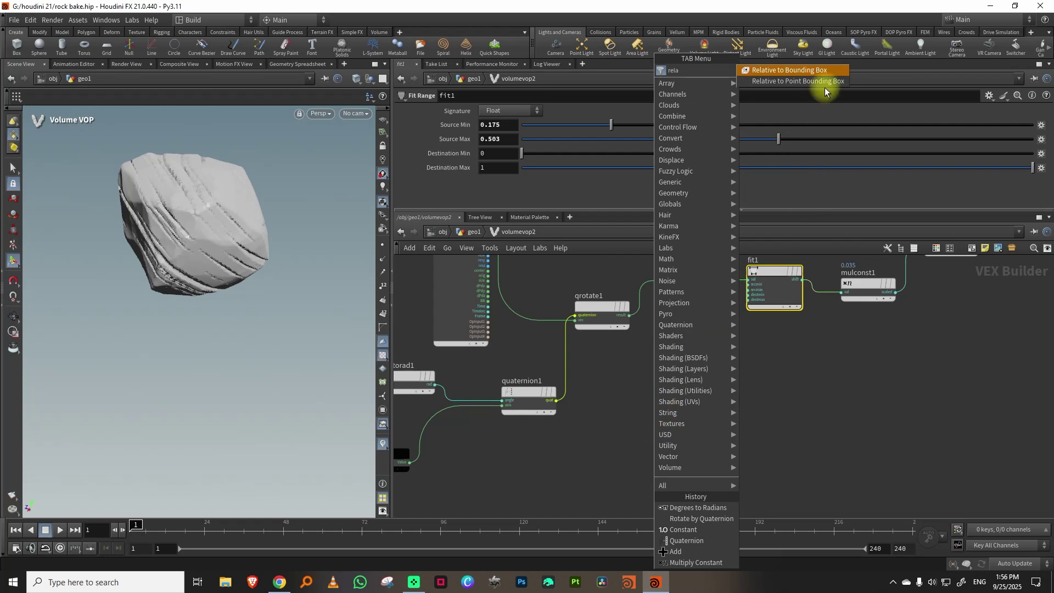
{"action": "left_click", "coordinate": [811, 70]}
{"action": "left_click", "coordinate": [666, 378]}
Step: Wire OpInput1 into the Relative to Bounding Box's file input and the global P into its P input, and move the node clear
{"action": "scroll", "coordinate": [595, 368], "scroll_direction": "up", "scroll_amount": 3}
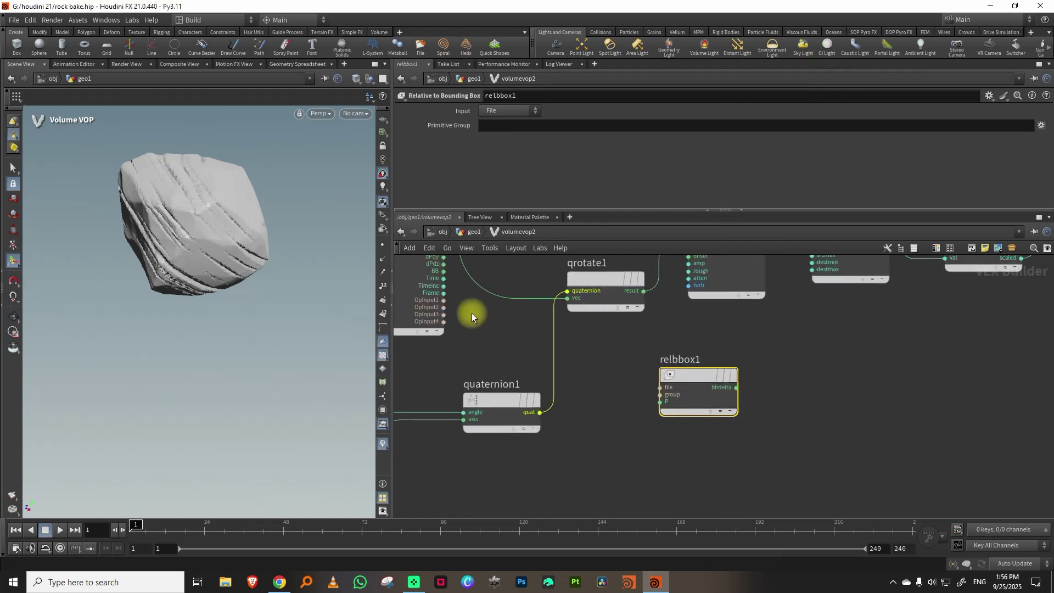
{"action": "left_click", "coordinate": [444, 300]}
{"action": "left_click", "coordinate": [672, 394]}
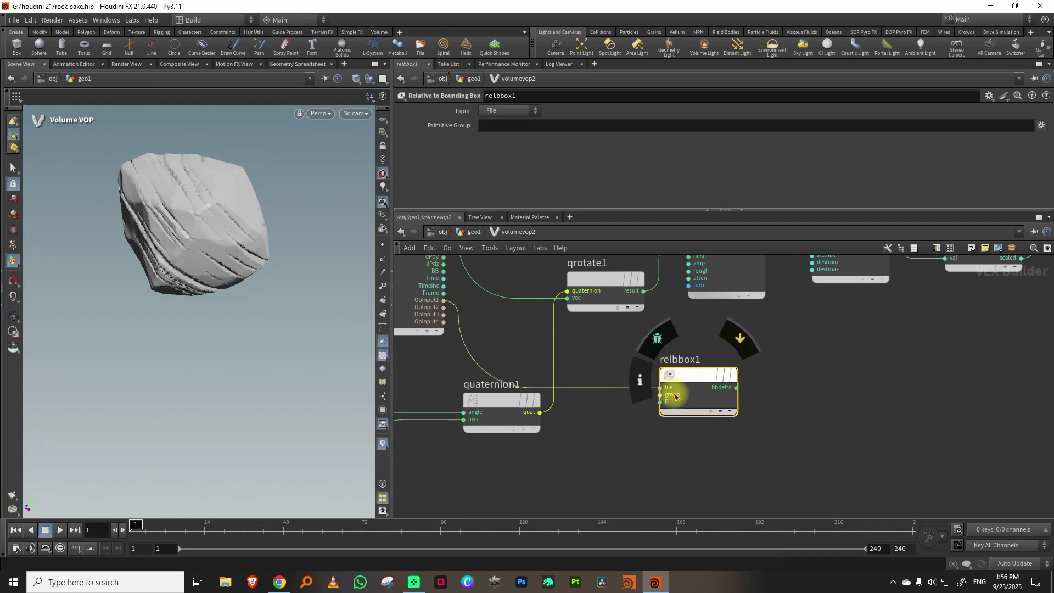
{"action": "middle_click_drag", "start_coordinate": [708, 319], "coordinate": [717, 413]}
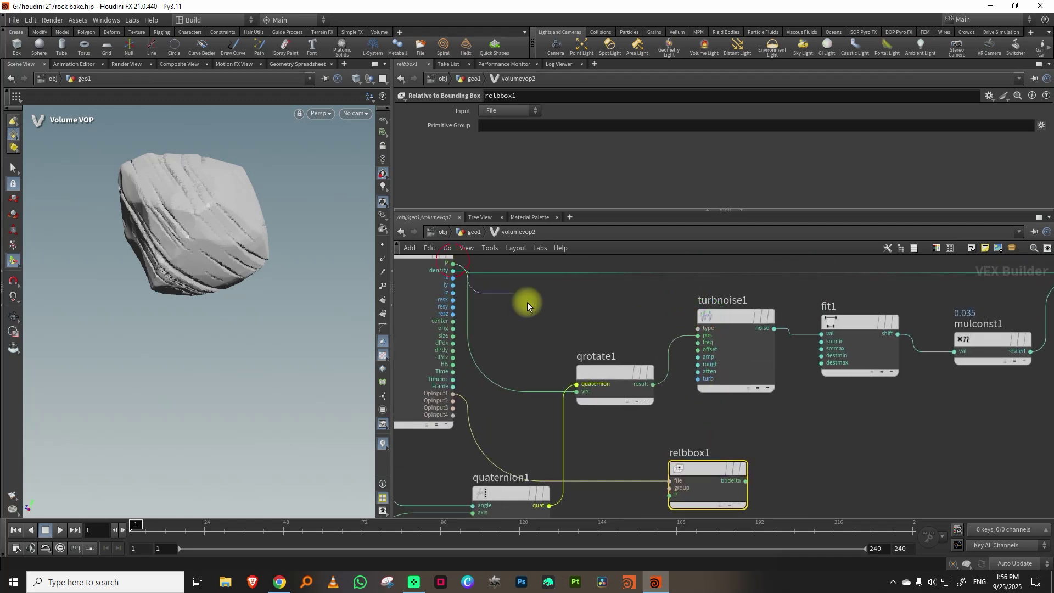
{"action": "middle_click_drag", "start_coordinate": [660, 476], "coordinate": [630, 378]}
{"action": "left_click", "coordinate": [640, 394]}
{"action": "left_click_drag", "start_coordinate": [690, 366], "coordinate": [759, 383]}
Step: Add a Vector to Float node and feed it with the Relative to Bounding Box's bbdelta output
{"action": "middle_click_drag", "start_coordinate": [856, 375], "coordinate": [770, 377]}
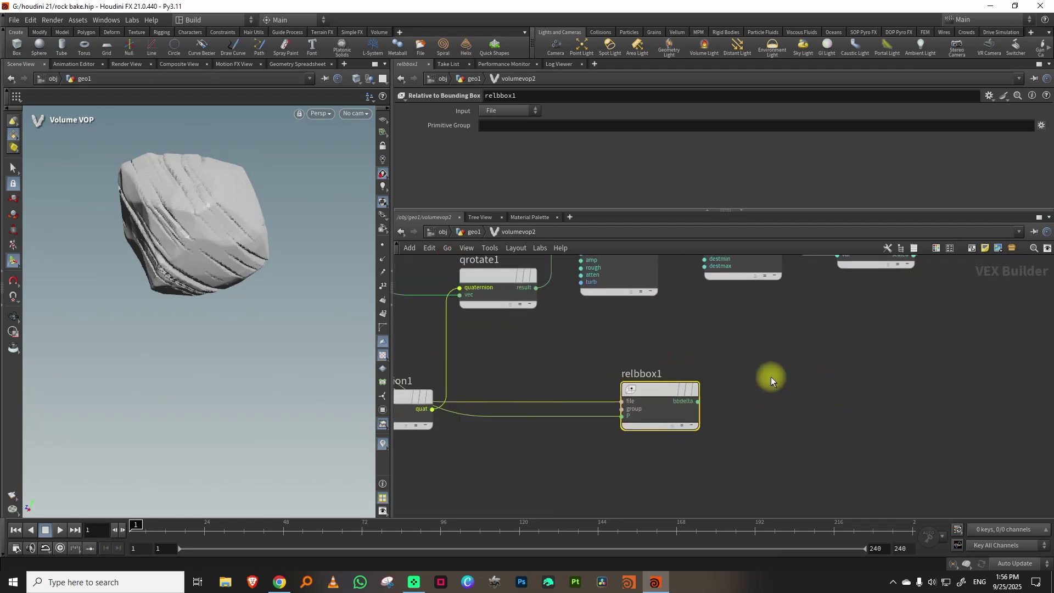
{"action": "key", "text": "Tab"}
{"action": "type", "text": "vec"}
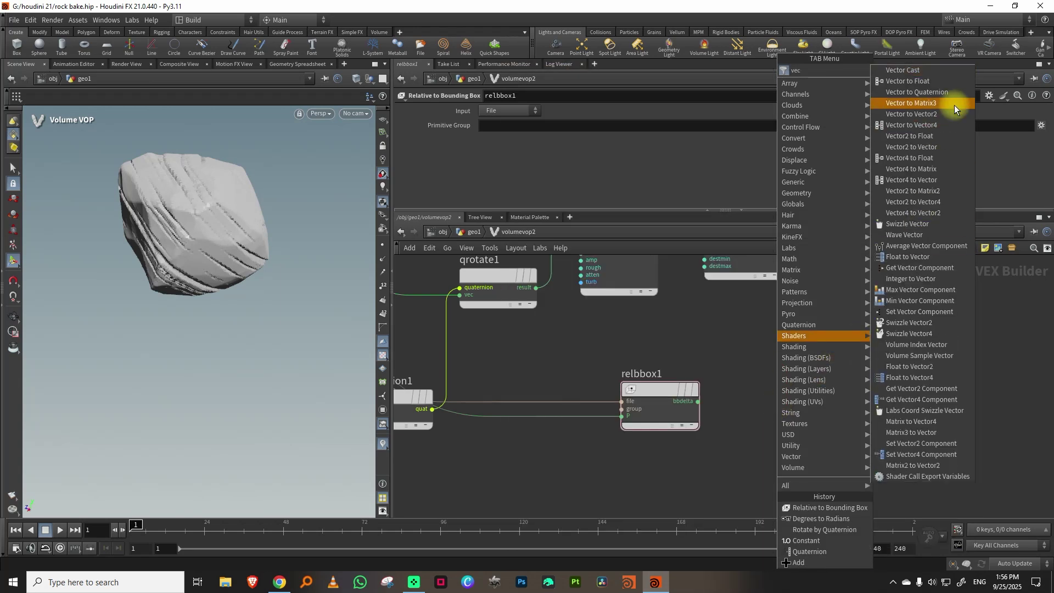
{"action": "left_click", "coordinate": [908, 80]}
{"action": "left_click", "coordinate": [834, 354]}
{"action": "left_click", "coordinate": [696, 401]}
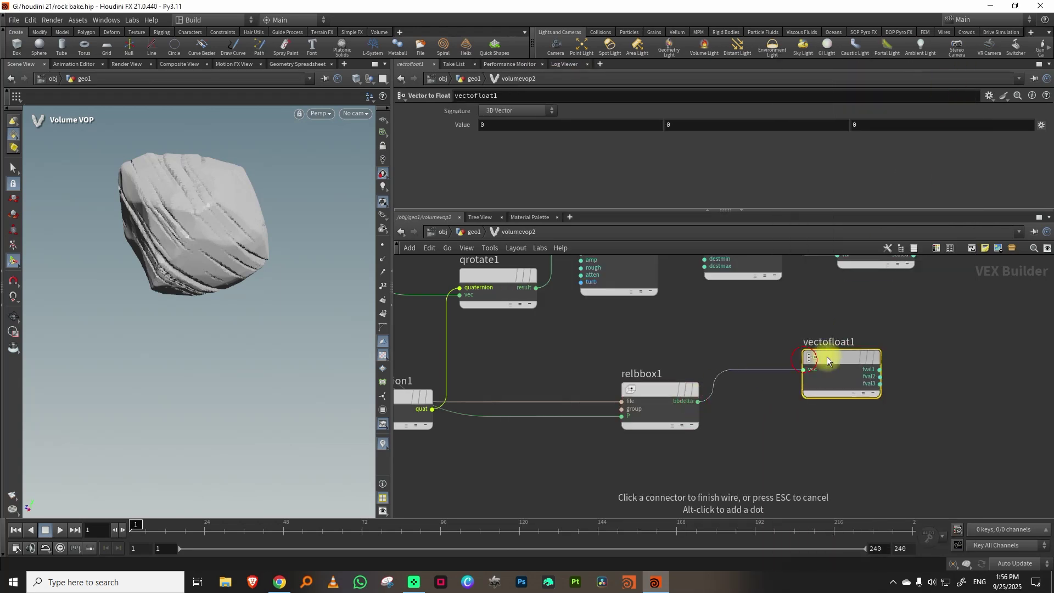
{"action": "left_click", "coordinate": [827, 357]}
Step: Add a second Fit Range node and wire the Vector to Float's fval2 output into its val input
{"action": "middle_click_drag", "start_coordinate": [900, 361], "coordinate": [759, 417]}
{"action": "key", "text": "Tab"}
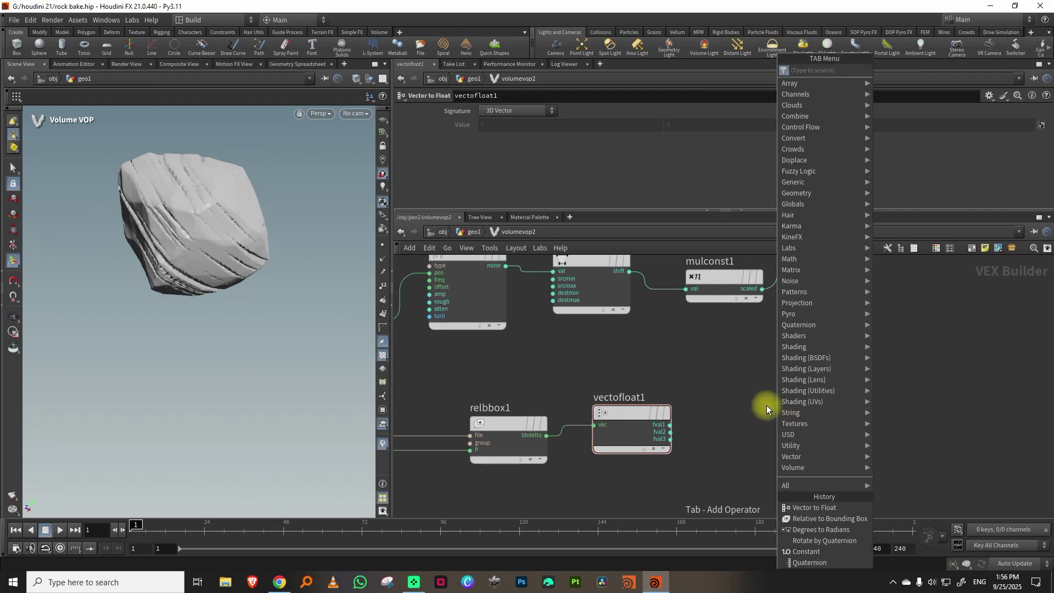
{"action": "type", "text": "fit"}
{"action": "left_click", "coordinate": [916, 70]}
{"action": "left_click", "coordinate": [792, 384]}
{"action": "left_click", "coordinate": [670, 431]}
{"action": "left_click", "coordinate": [755, 389]}
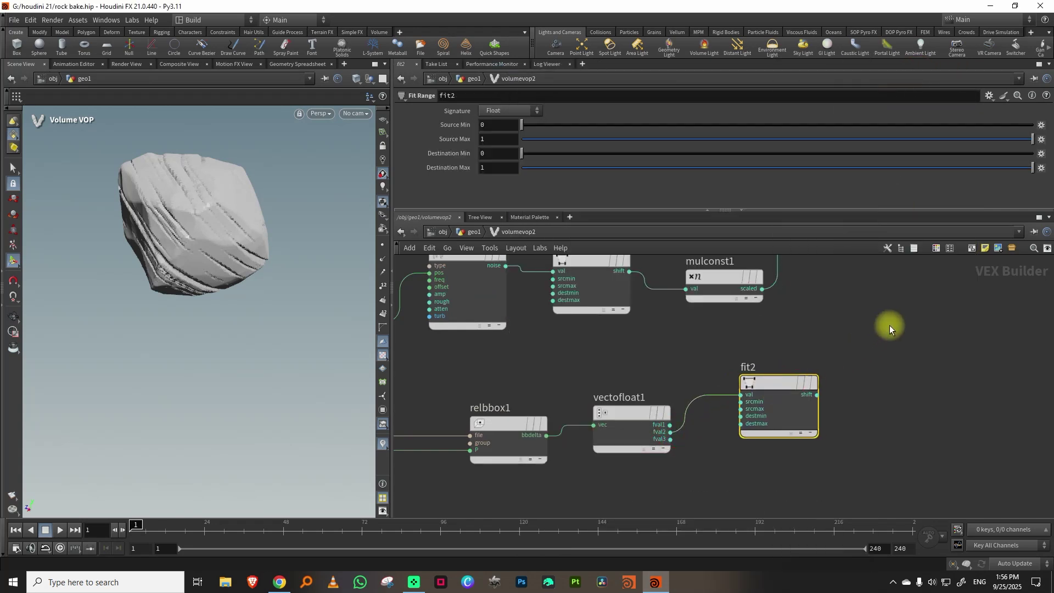
Step: Move the Add and output nodes clear and insert a Multiply node between the Multiply Constant and the Add node
{"action": "middle_click_drag", "start_coordinate": [889, 325], "coordinate": [779, 451]}
{"action": "left_click_drag", "start_coordinate": [738, 279], "coordinate": [913, 392]}
{"action": "left_click_drag", "start_coordinate": [749, 323], "coordinate": [900, 300]}
{"action": "middle_click_drag", "start_coordinate": [818, 400], "coordinate": [852, 360]}
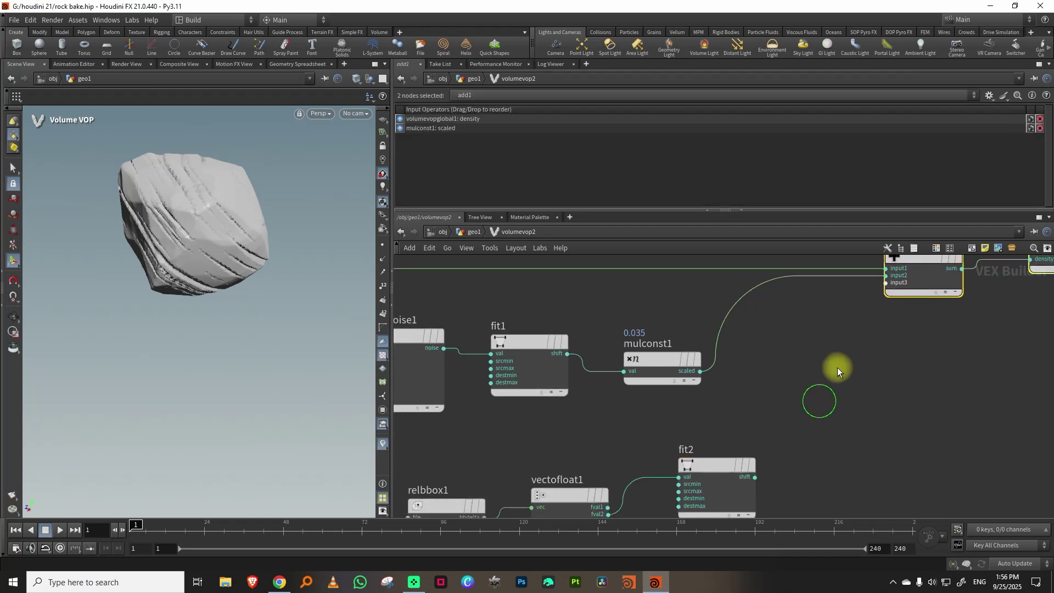
{"action": "key", "text": "Tab"}
{"action": "type", "text": "mu"}
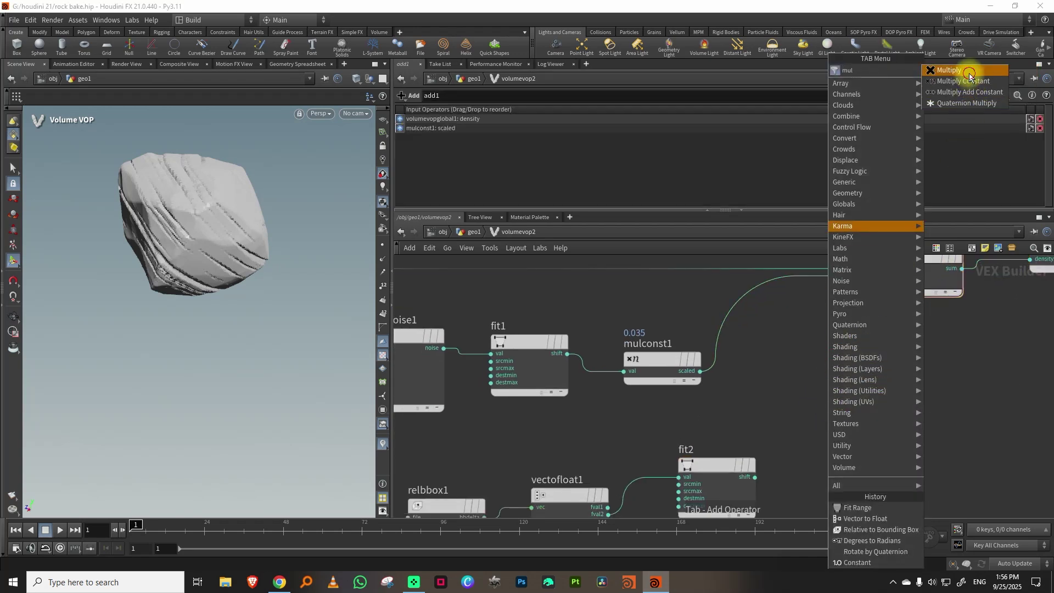
{"action": "left_click", "coordinate": [966, 70]}
{"action": "left_click", "coordinate": [768, 287]}
{"action": "left_click_drag", "start_coordinate": [767, 289], "coordinate": [839, 423]}
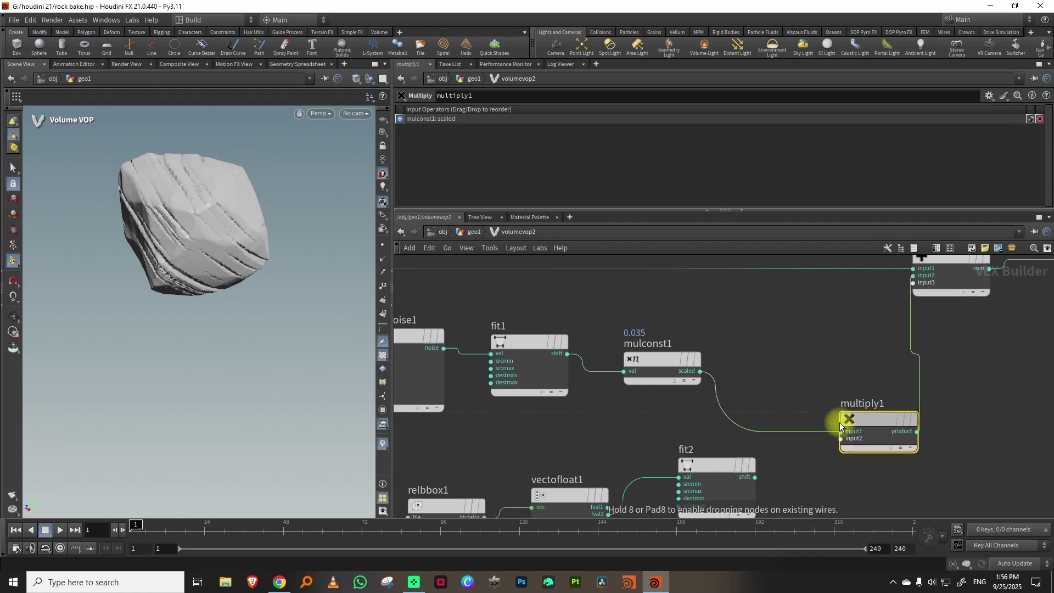
Step: Wire the second Fit Range's shift output into the Multiply node's input2
{"action": "middle_click_drag", "start_coordinate": [791, 472], "coordinate": [801, 377]}
{"action": "left_click", "coordinate": [766, 383]}
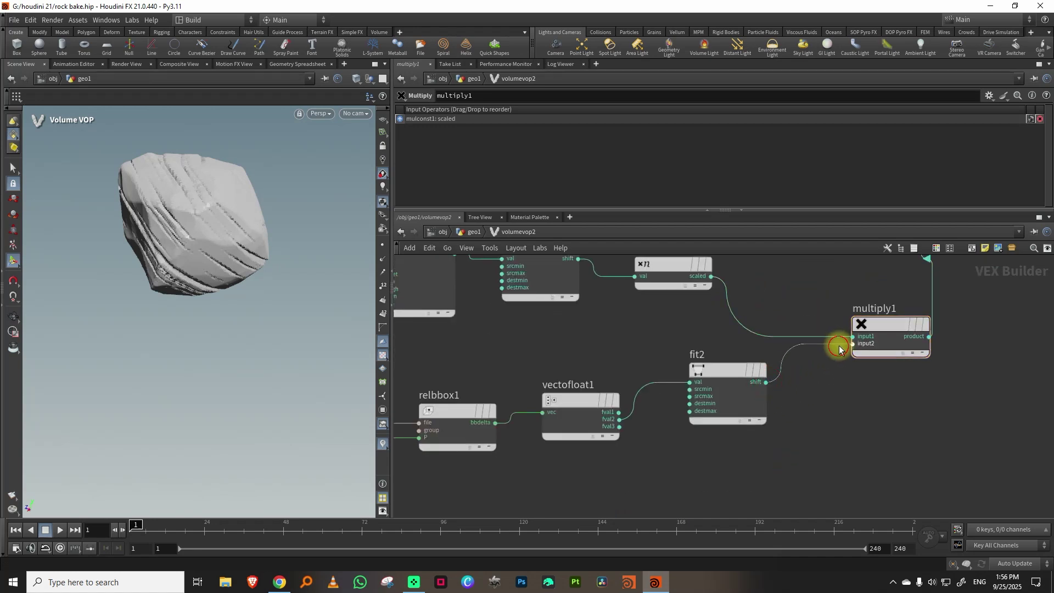
{"action": "left_click", "coordinate": [852, 343]}
Step: Invert the second Fit Range by setting Destination Min to 1 and Destination Max to 0
{"action": "left_click", "coordinate": [752, 409]}
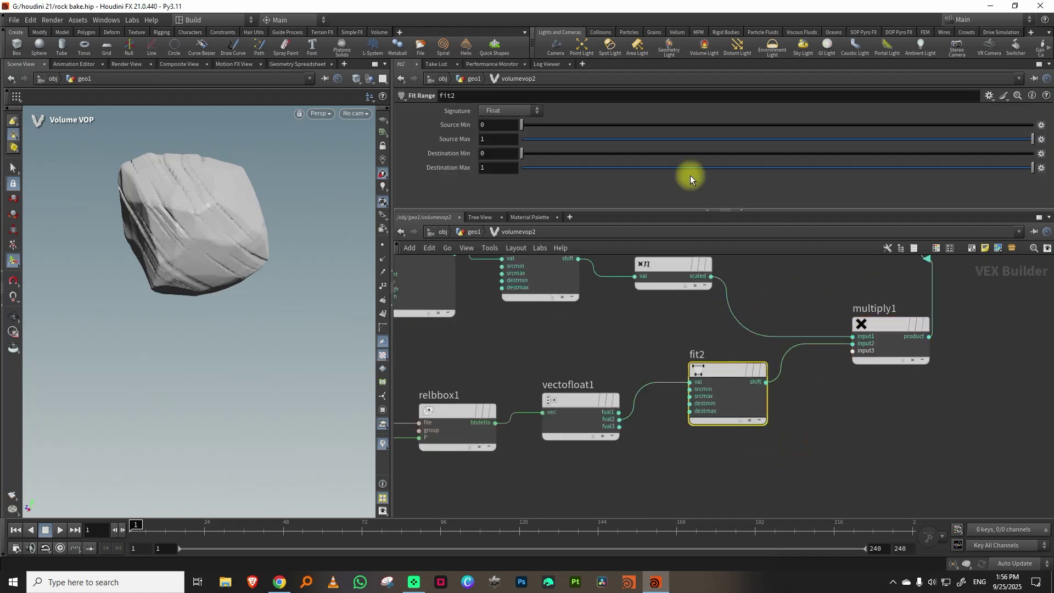
{"action": "left_click_drag", "start_coordinate": [692, 209], "coordinate": [693, 287]}
{"action": "left_click", "coordinate": [1019, 155]}
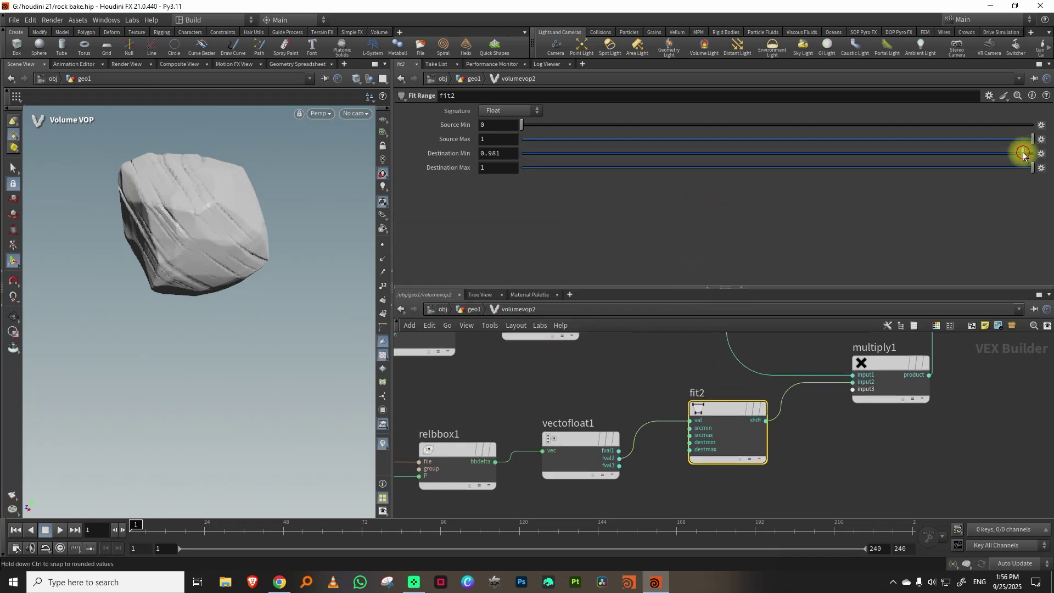
{"action": "left_click_drag", "start_coordinate": [1031, 167], "coordinate": [465, 175]}
{"action": "mouse_move", "coordinate": [339, 191]}
{"action": "left_mouse_down"}
{"action": "mouse_move", "coordinate": [176, 223]}
{"action": "mouse_move", "coordinate": [345, 183]}
{"action": "left_mouse_up"}
Step: Set the second Fit Range's Source Min to 0.461 and its Source Max to 1
{"action": "mouse_move", "coordinate": [891, 138]}
{"action": "left_mouse_down"}
{"action": "mouse_move", "coordinate": [841, 140]}
{"action": "mouse_move", "coordinate": [893, 138]}
{"action": "left_mouse_up"}
{"action": "left_click_drag", "start_coordinate": [734, 126], "coordinate": [756, 126]}
{"action": "left_click_drag", "start_coordinate": [893, 139], "coordinate": [991, 142]}
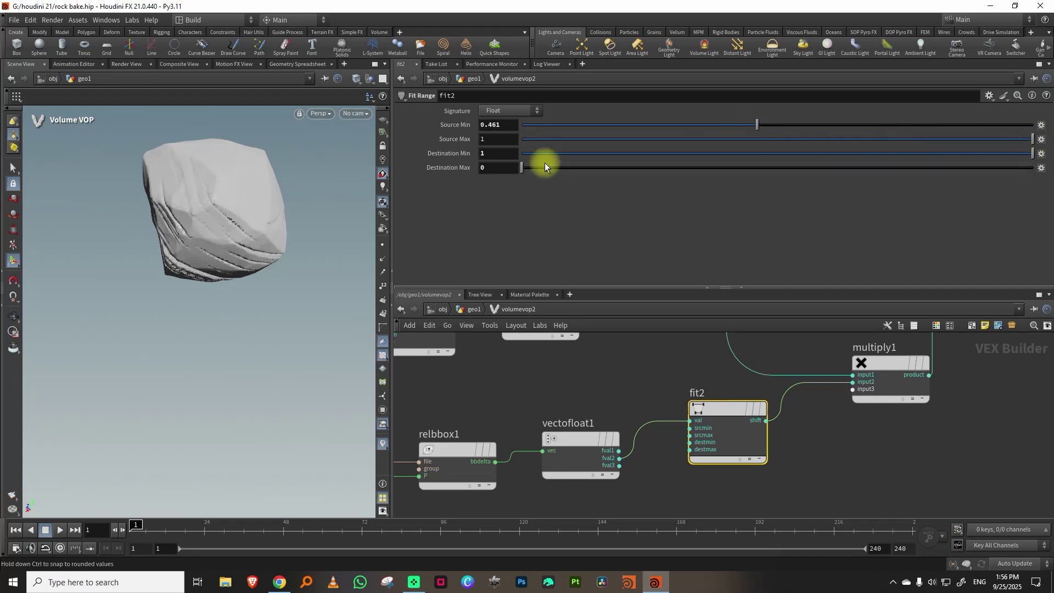
Step: Set the second Fit Range's Destination Max to 0.233 and check the rock from another side
{"action": "left_click_drag", "start_coordinate": [539, 168], "coordinate": [641, 169]}
{"action": "key", "text": "Escape"}
{"action": "left_click_drag", "start_coordinate": [195, 205], "coordinate": [249, 199]}
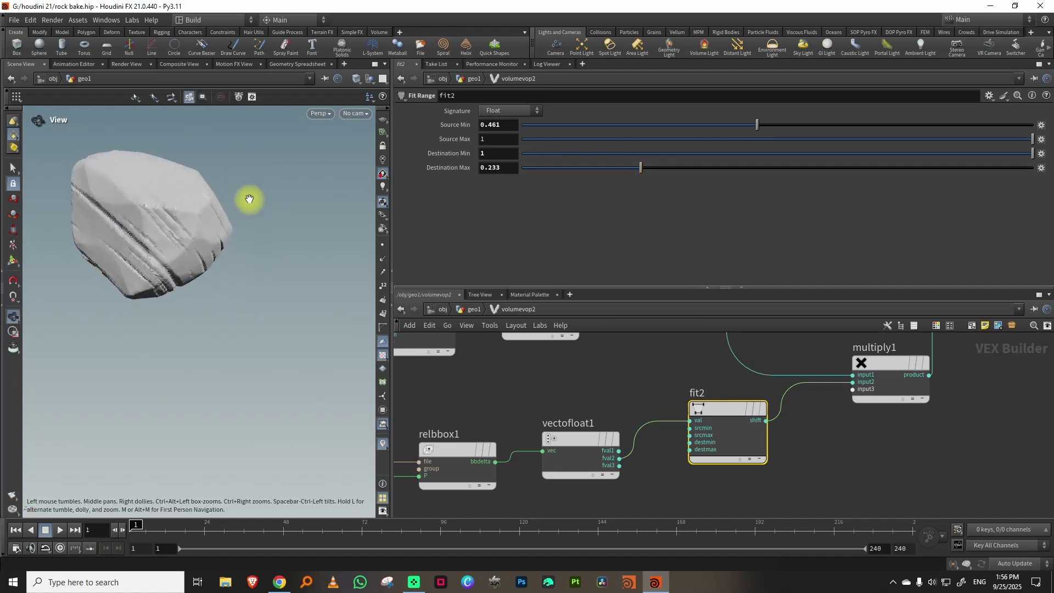
Step: Set the Turbulent Noise's third Frequency component to 2 and inspect the cracks on the rock
{"action": "scroll", "coordinate": [625, 425], "scroll_direction": "down", "scroll_amount": 3}
{"action": "left_click", "coordinate": [554, 398]}
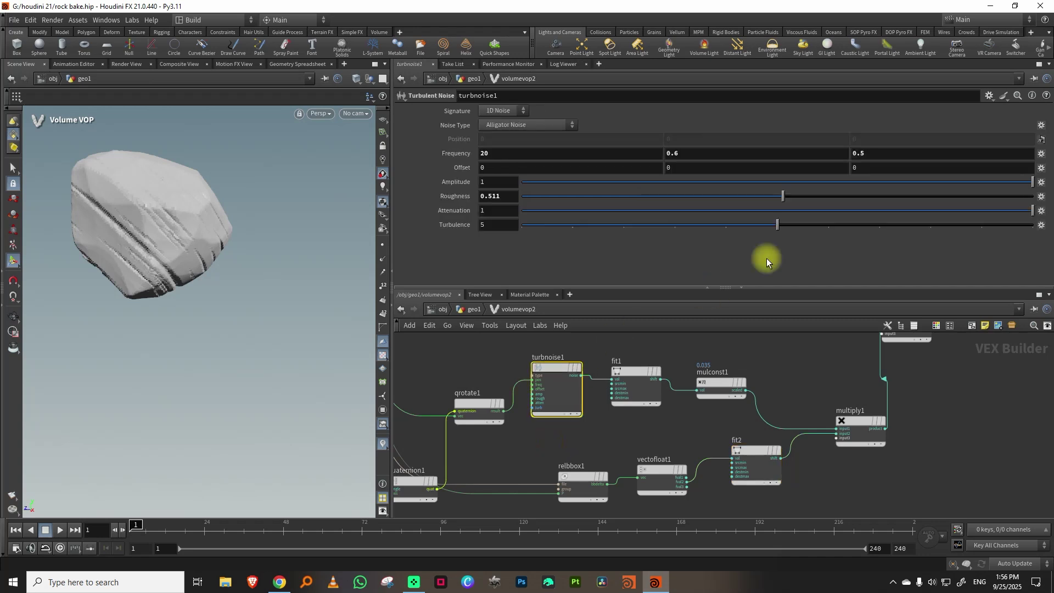
{"action": "left_click", "coordinate": [857, 153]}
{"action": "key", "text": "Return"}
{"action": "left_click_drag", "start_coordinate": [294, 254], "coordinate": [261, 268], "text": "alt"}
{"action": "scroll", "coordinate": [262, 266], "scroll_direction": "down", "scroll_amount": 2}
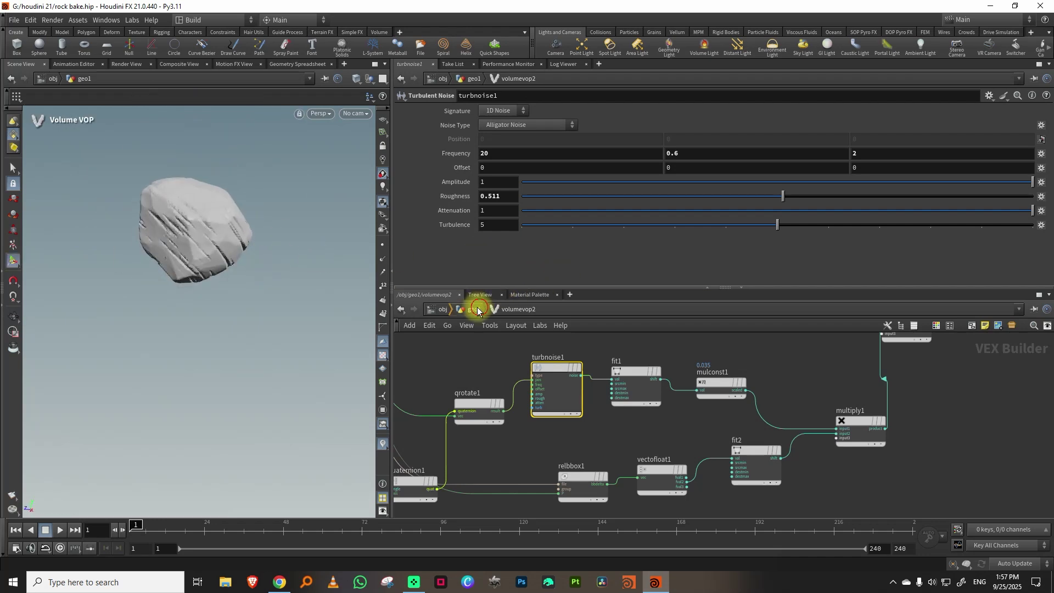
Step: Return to the geo1 network, set the VDB from Polygons' Voxel Size to 0.004 and inspect the rock
{"action": "left_click", "coordinate": [477, 311]}
{"action": "left_click", "coordinate": [608, 421]}
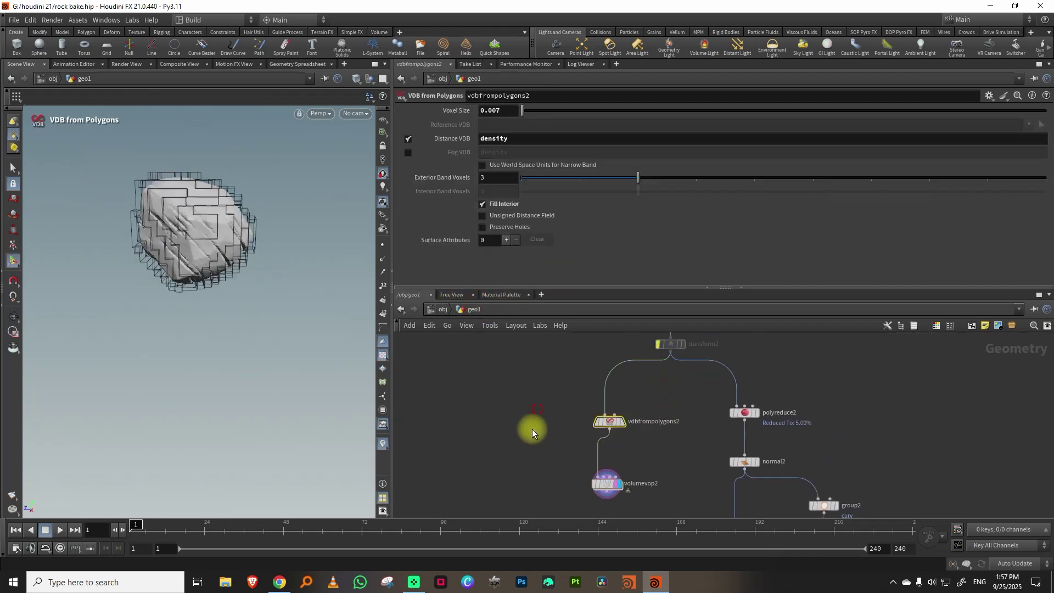
{"action": "left_click", "coordinate": [496, 110]}
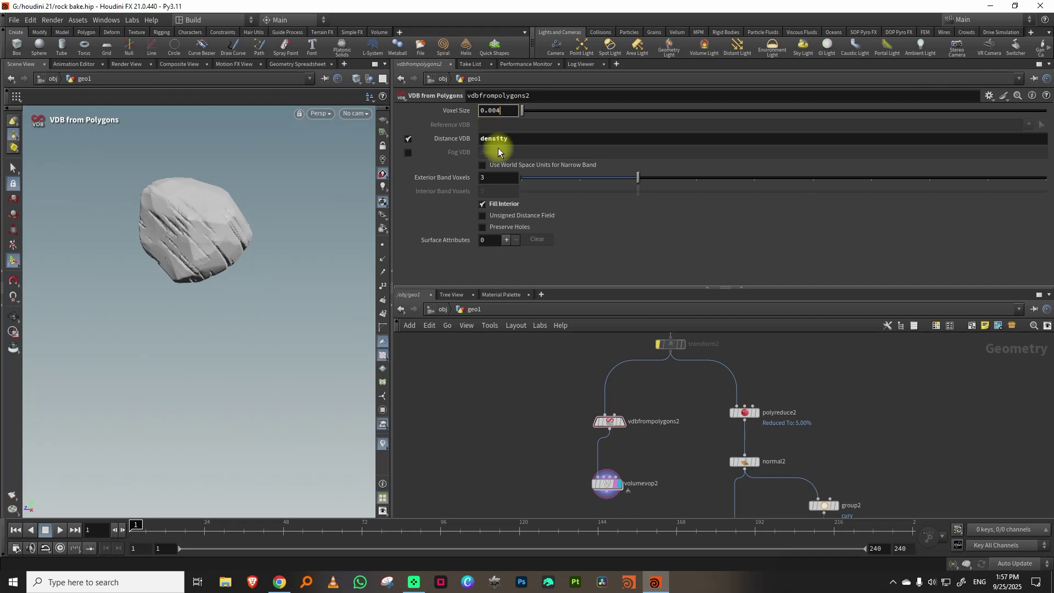
{"action": "key", "text": "Escape"}
{"action": "left_click_drag", "start_coordinate": [187, 267], "coordinate": [199, 248]}
Step: Add a VDB Smooth SDF node after the Volume VOP, set its Iterations to 1 and inspect the smoothed rock
{"action": "middle_click_drag", "start_coordinate": [520, 431], "coordinate": [509, 370]}
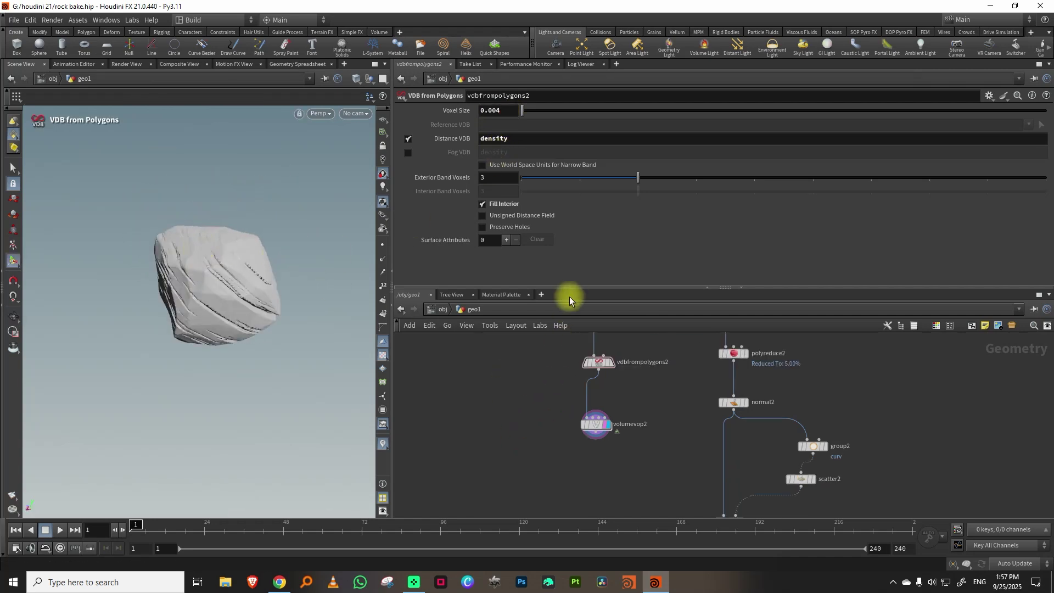
{"action": "left_click_drag", "start_coordinate": [578, 287], "coordinate": [578, 244]}
{"action": "scroll", "coordinate": [542, 369], "scroll_direction": "down", "scroll_amount": 2}
{"action": "key", "text": "Tab"}
{"action": "type", "text": "sd"}
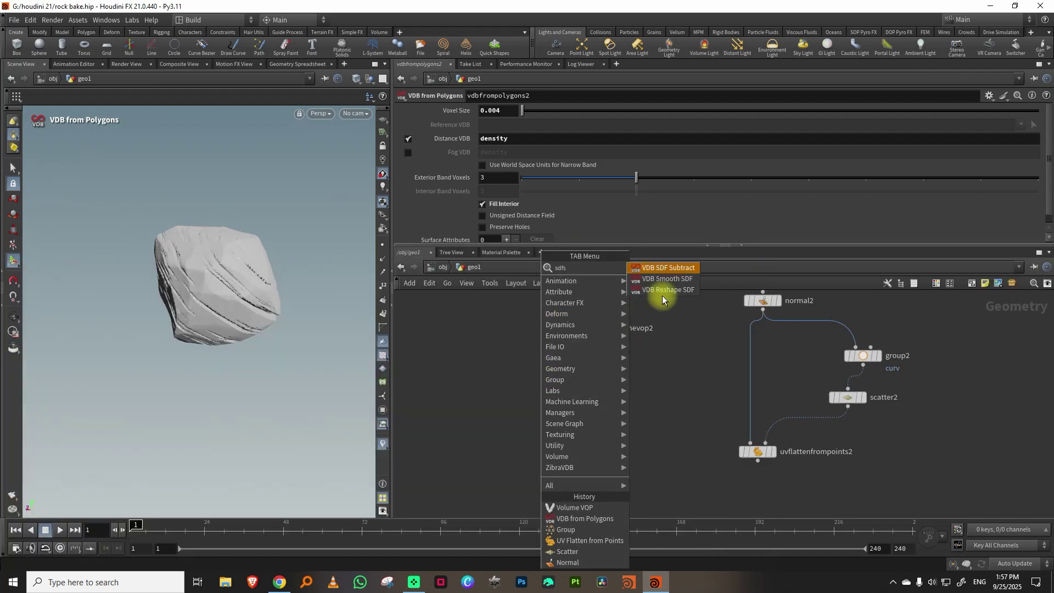
{"action": "left_click", "coordinate": [665, 267]}
{"action": "key", "text": "Return"}
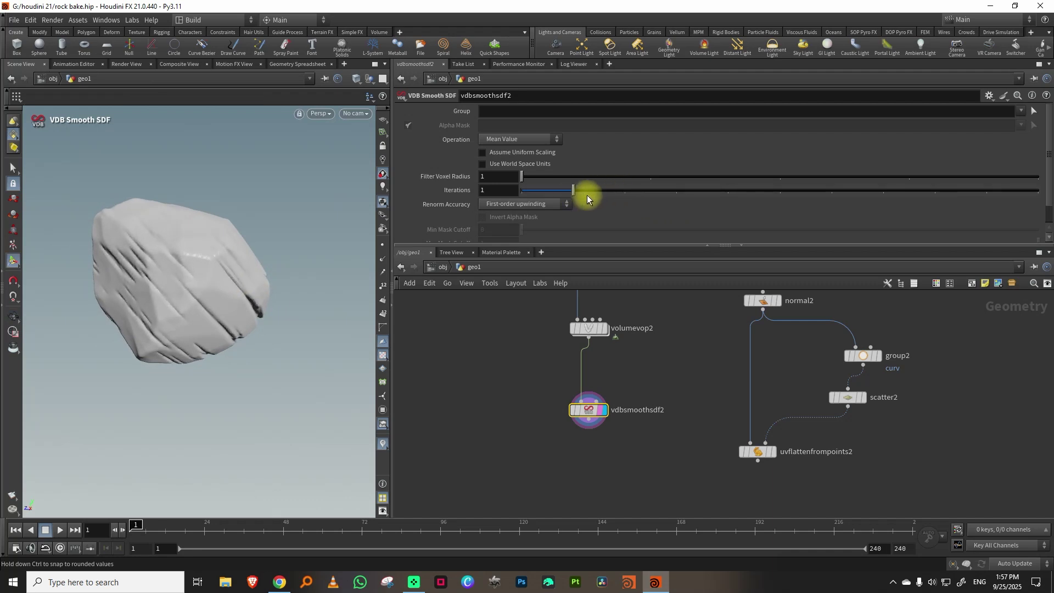
{"action": "left_click_drag", "start_coordinate": [227, 285], "coordinate": [203, 296], "text": "alt"}
Step: Add a Convert VDB node below the VDB Smooth SDF node
{"action": "middle_click_drag", "start_coordinate": [715, 395], "coordinate": [681, 354]}
{"action": "left_click", "coordinate": [648, 349]}
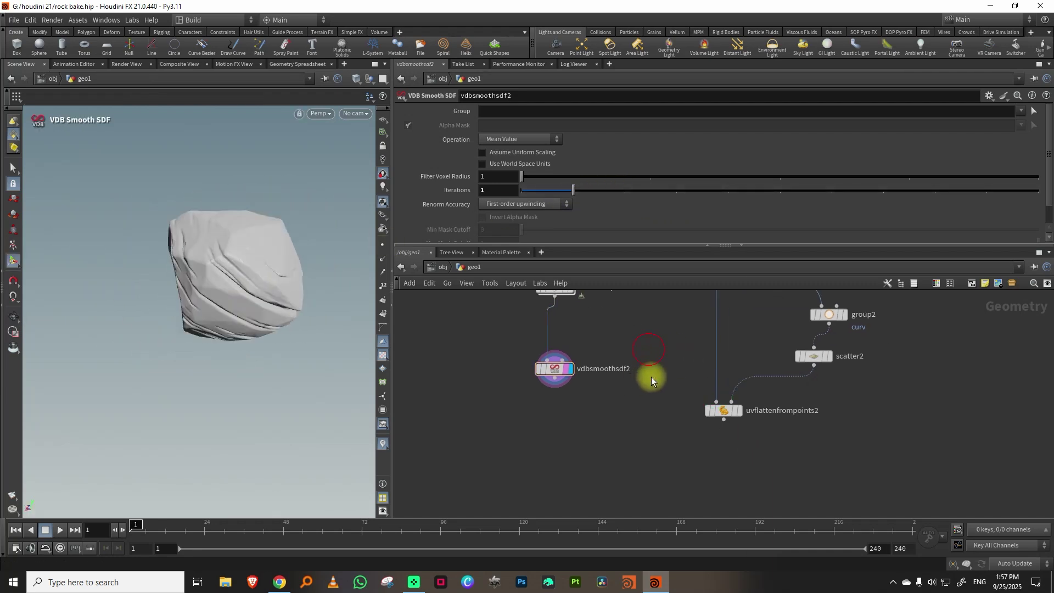
{"action": "key", "text": "Tab"}
{"action": "type", "text": "conver"}
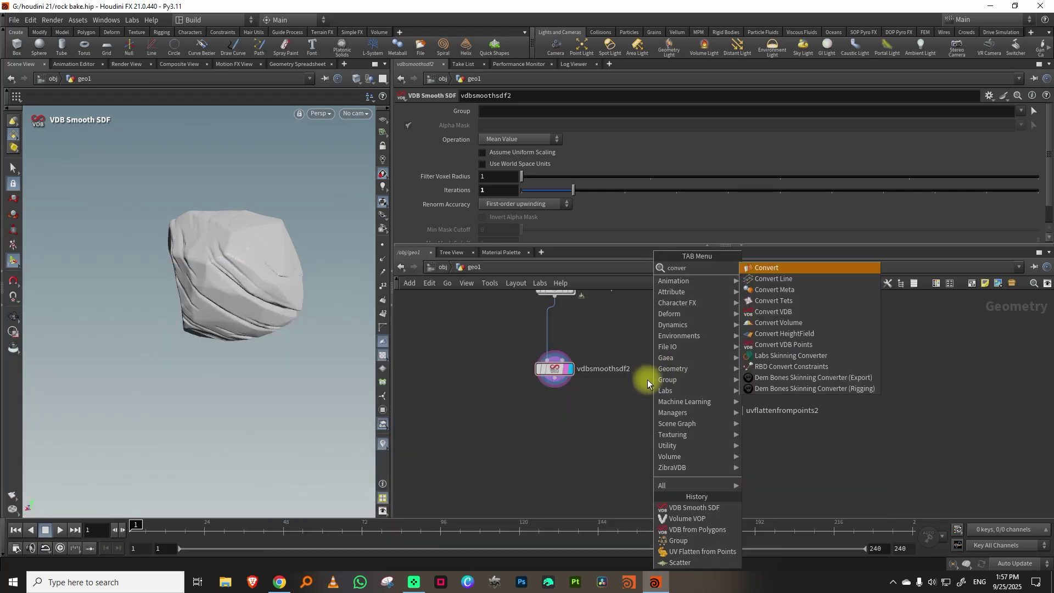
{"action": "left_click", "coordinate": [786, 311]}
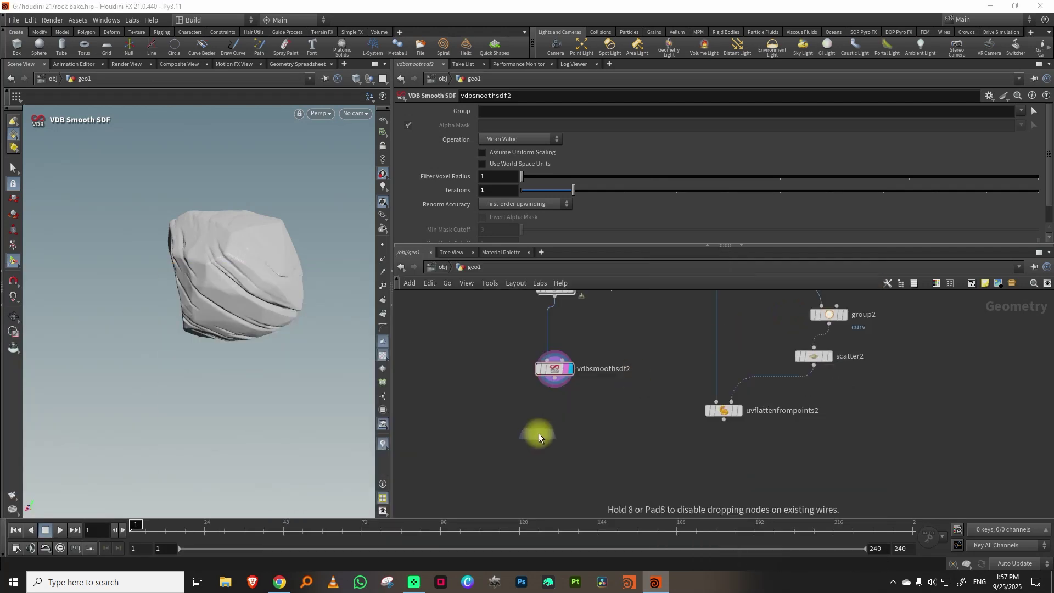
{"action": "left_click", "coordinate": [538, 433]}
Step: Set the Convert VDB to Polygons, wire the VDB Smooth SDF into it, display it and inspect the resulting mesh
{"action": "left_click", "coordinate": [509, 125]}
{"action": "left_click", "coordinate": [505, 157]}
{"action": "left_click_drag", "start_coordinate": [554, 378], "coordinate": [531, 423]}
{"action": "left_click", "coordinate": [555, 432]}
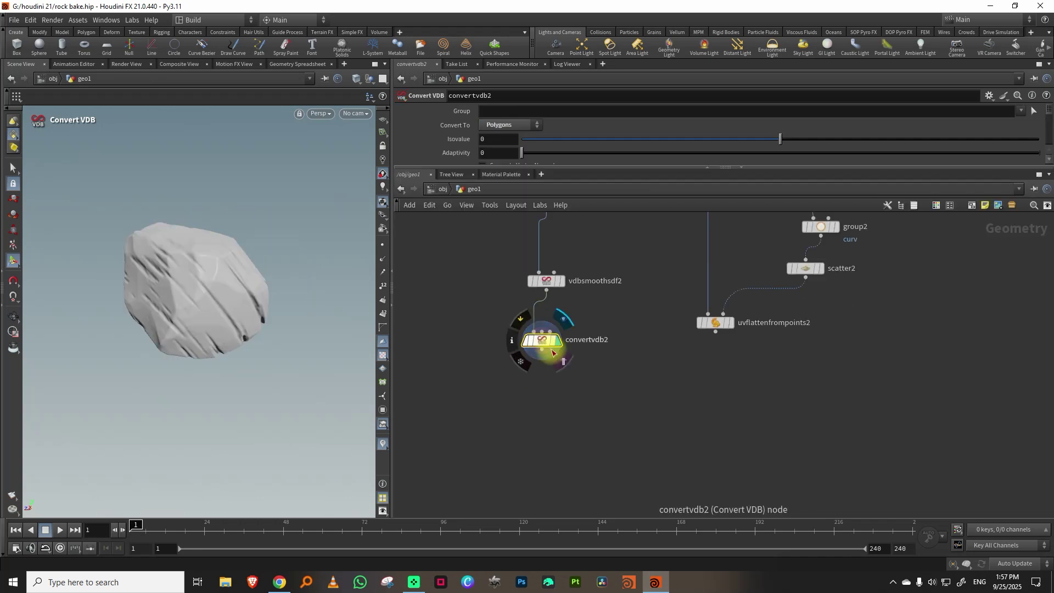
{"action": "key", "text": "Escape"}
{"action": "left_click_drag", "start_coordinate": [207, 287], "coordinate": [235, 289]}
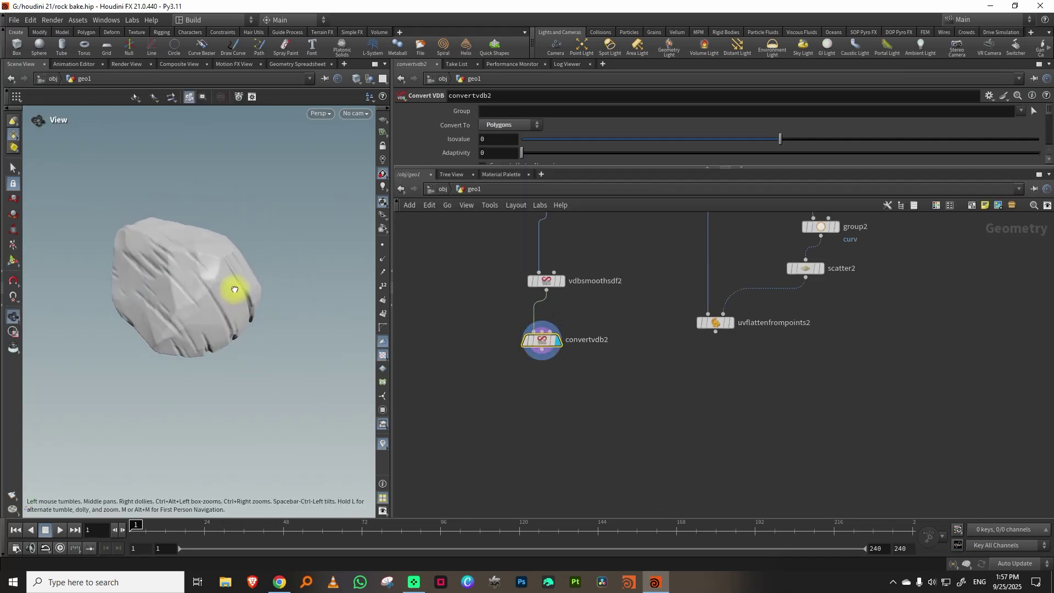
{"action": "key", "text": "Return"}
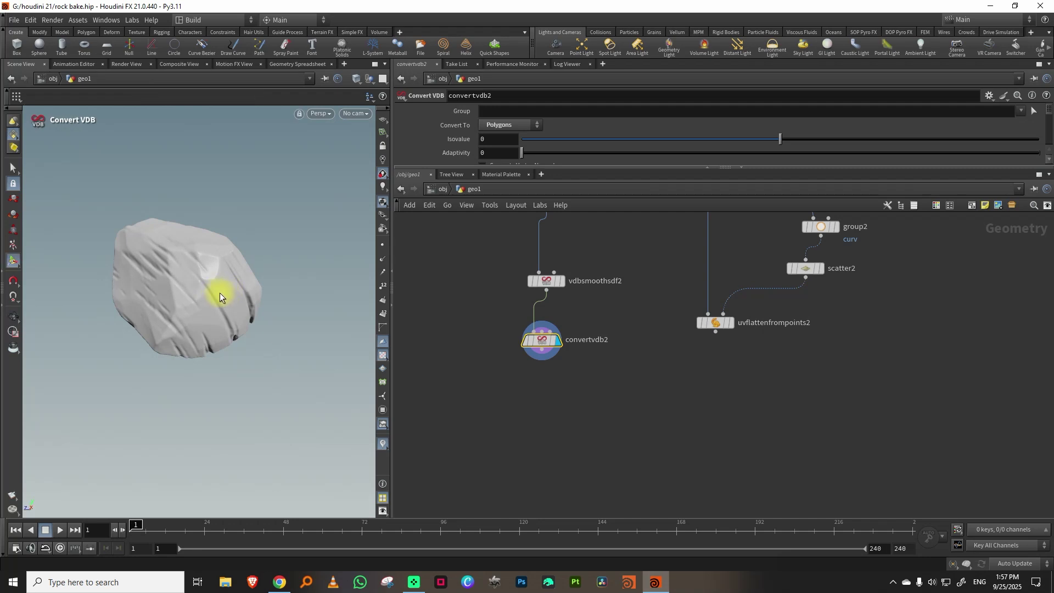
{"action": "mouse_move", "coordinate": [221, 274]}
{"action": "left_mouse_down"}
{"action": "mouse_move", "coordinate": [216, 298]}
{"action": "mouse_move", "coordinate": [231, 291]}
{"action": "left_mouse_up"}
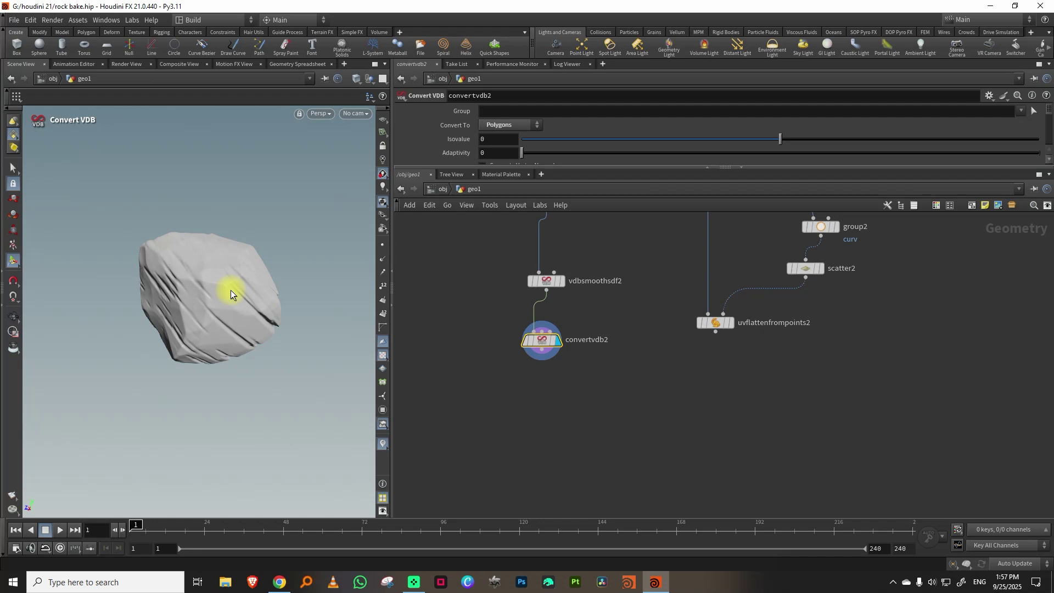
Step: Add a Labs Calculate Slope node and connect the Convert VDB's output to it
{"action": "middle_click_drag", "start_coordinate": [558, 412], "coordinate": [559, 364]}
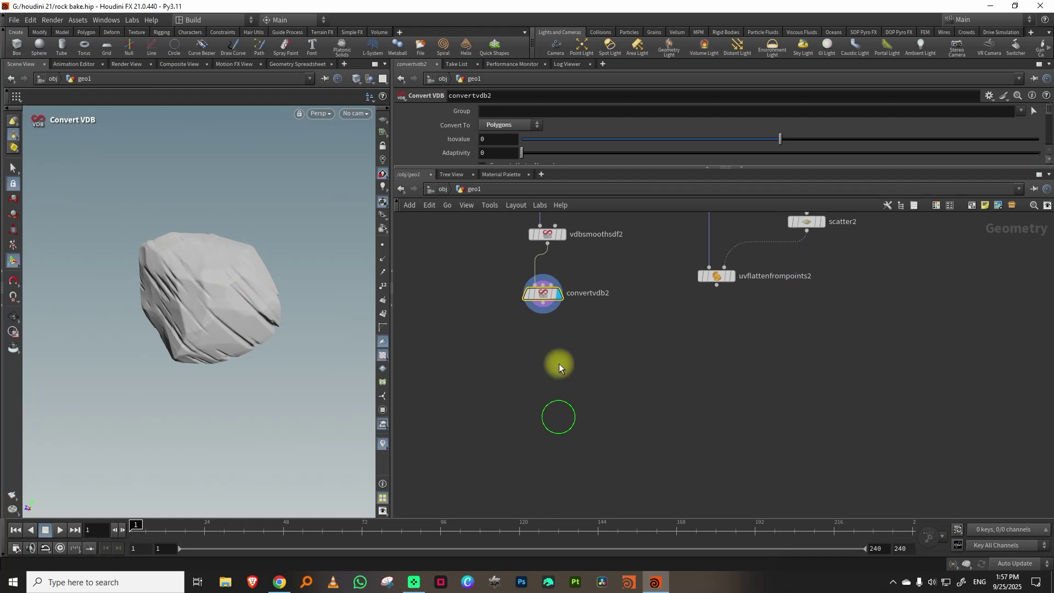
{"action": "key", "text": "Tab"}
{"action": "type", "text": "slo"}
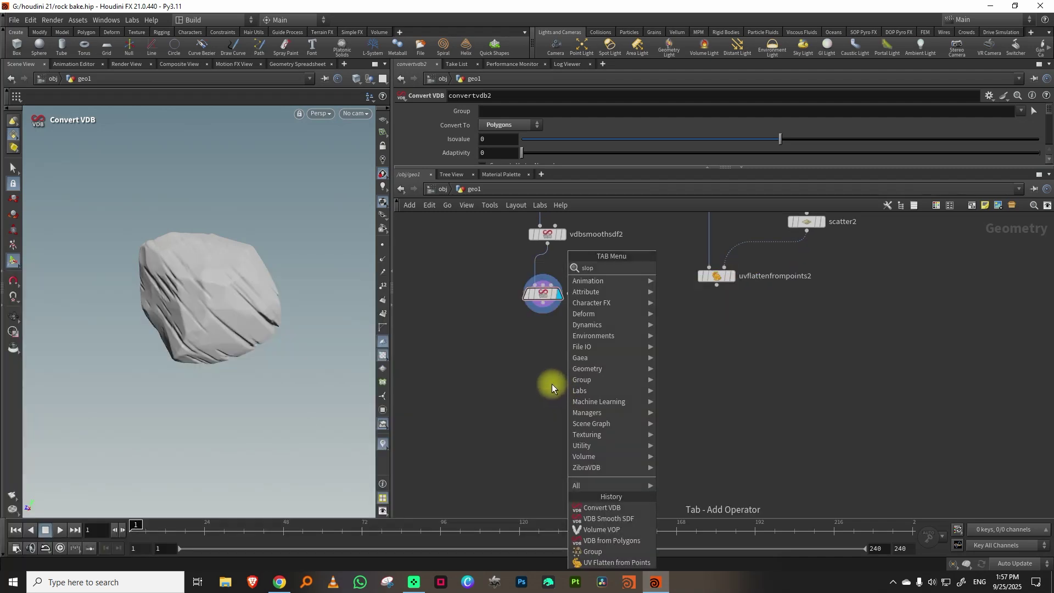
{"action": "left_click", "coordinate": [701, 269]}
{"action": "left_click", "coordinate": [519, 386]}
{"action": "mouse_move", "coordinate": [543, 302]}
{"action": "left_mouse_down"}
{"action": "mouse_move", "coordinate": [501, 369]}
{"action": "mouse_move", "coordinate": [520, 375]}
{"action": "left_mouse_up"}
Step: Turn off Output Slope Mask as Color (Cd) on the slope node and inspect the rock
{"action": "left_click_drag", "start_coordinate": [198, 281], "coordinate": [233, 296], "text": "alt"}
{"action": "left_click_drag", "start_coordinate": [591, 168], "coordinate": [575, 265]}
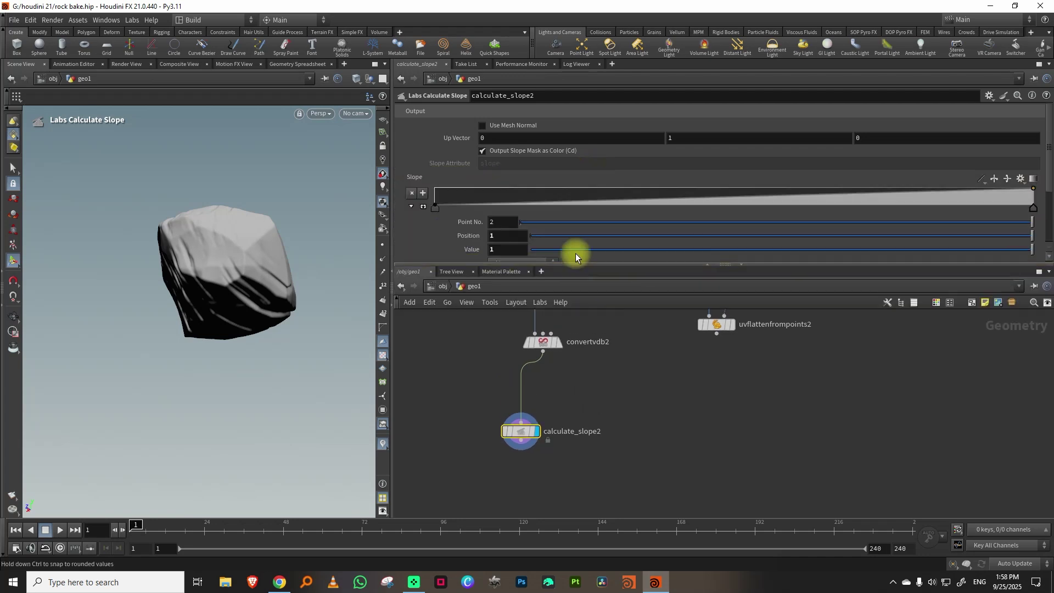
{"action": "left_click", "coordinate": [482, 150]}
{"action": "left_click_drag", "start_coordinate": [206, 266], "coordinate": [245, 242]}
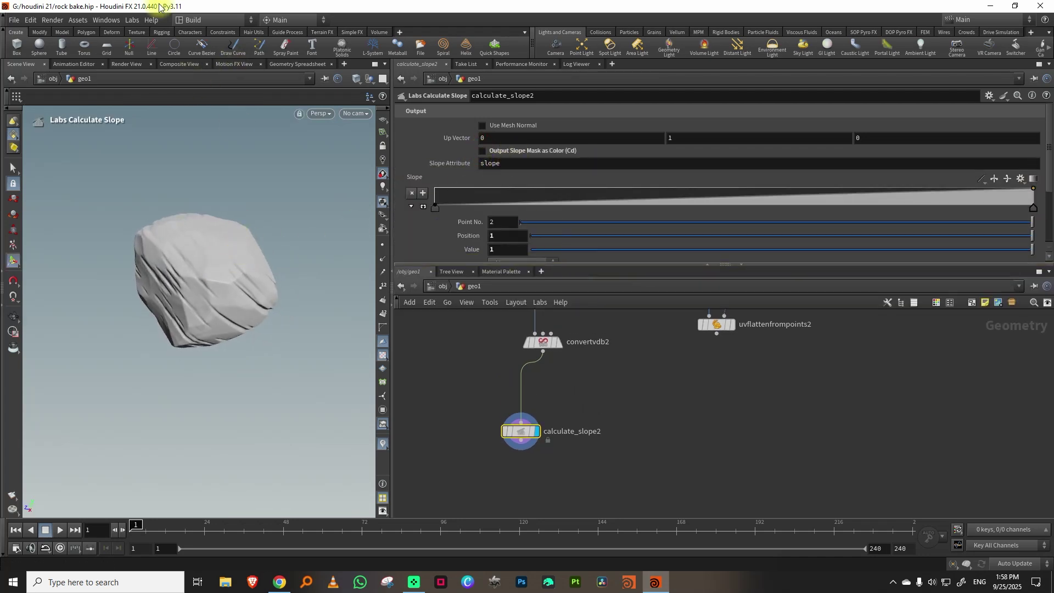
Step: Open the slope node's info, toggle the slope attribute's visualisation on and off, and close the info
{"action": "left_click", "coordinate": [497, 433]}
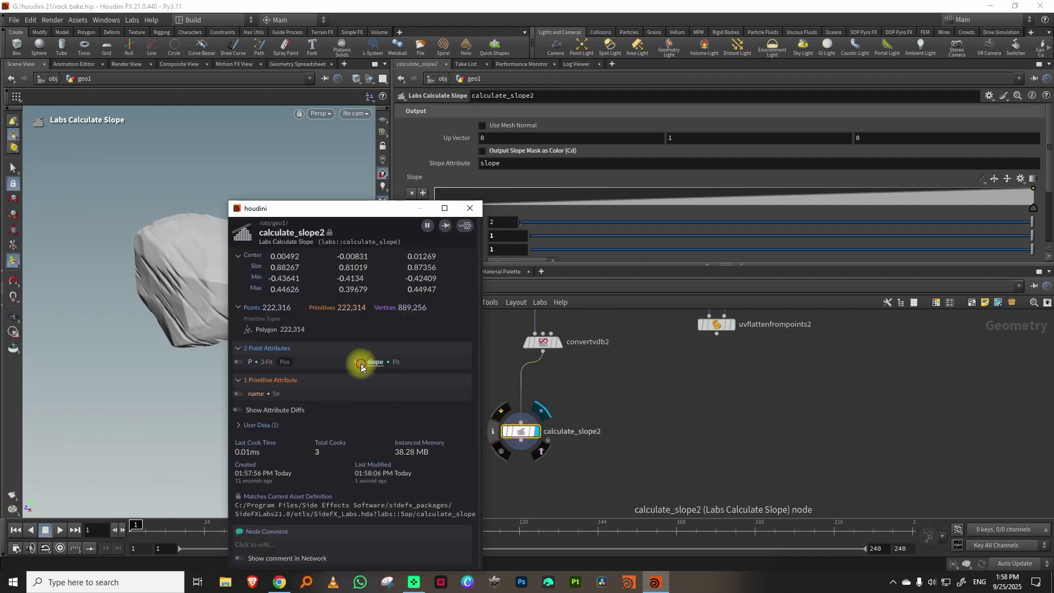
{"action": "left_click", "coordinate": [360, 363]}
{"action": "left_click", "coordinate": [359, 362]}
{"action": "left_click", "coordinate": [470, 209]}
Step: Add a Null node below the Labs Calculate Slope node and wire the slope output into it
{"action": "left_click_drag", "start_coordinate": [501, 266], "coordinate": [527, 182]}
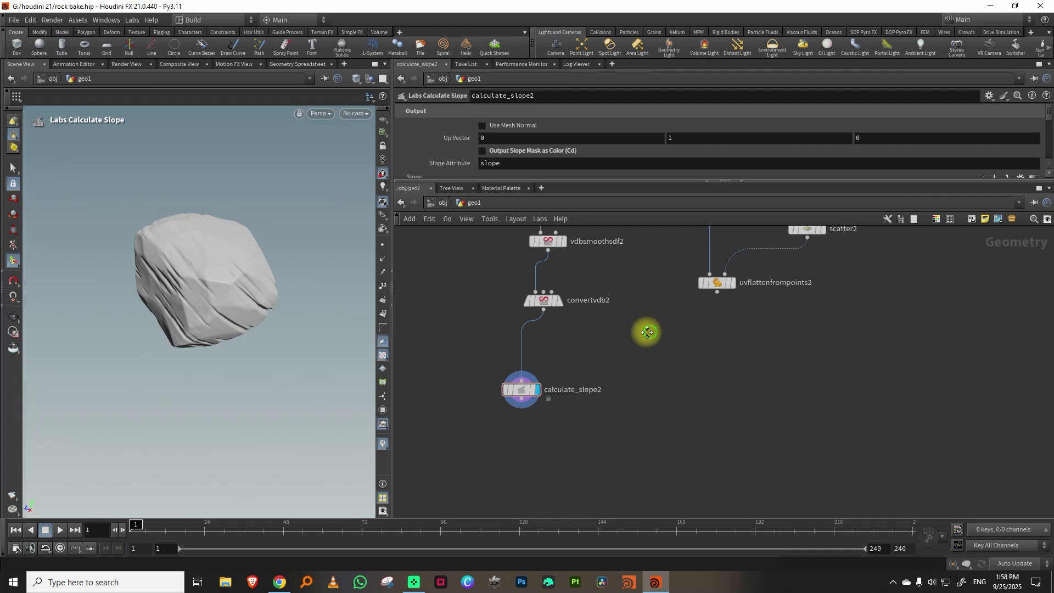
{"action": "middle_click_drag", "start_coordinate": [619, 370], "coordinate": [604, 331]}
{"action": "key", "text": "Tab"}
{"action": "type", "text": "nu"}
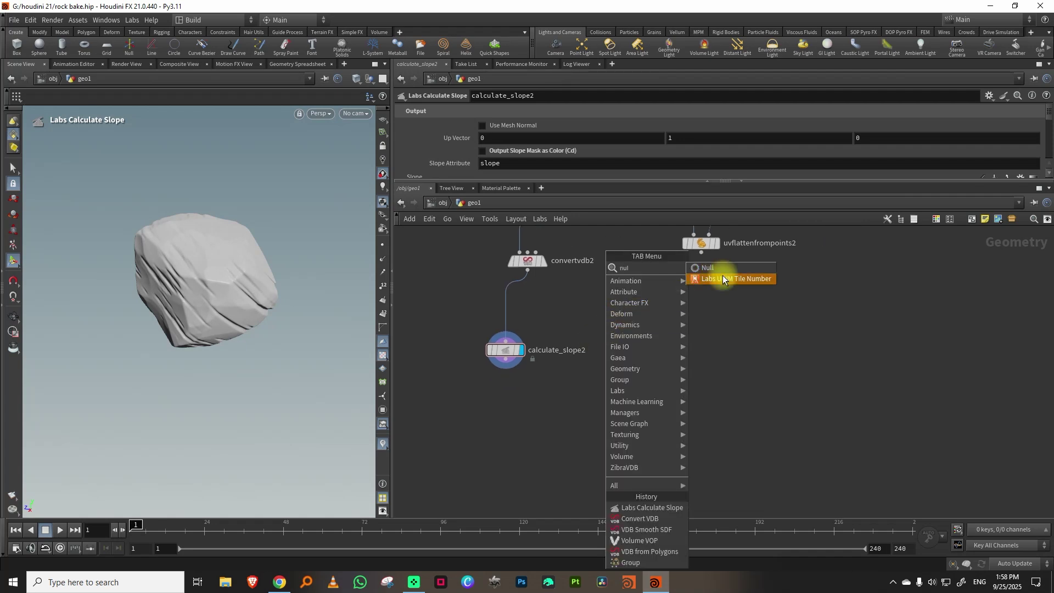
{"action": "left_click", "coordinate": [713, 268]}
{"action": "left_click", "coordinate": [501, 420]}
{"action": "left_click_drag", "start_coordinate": [502, 361], "coordinate": [501, 417]}
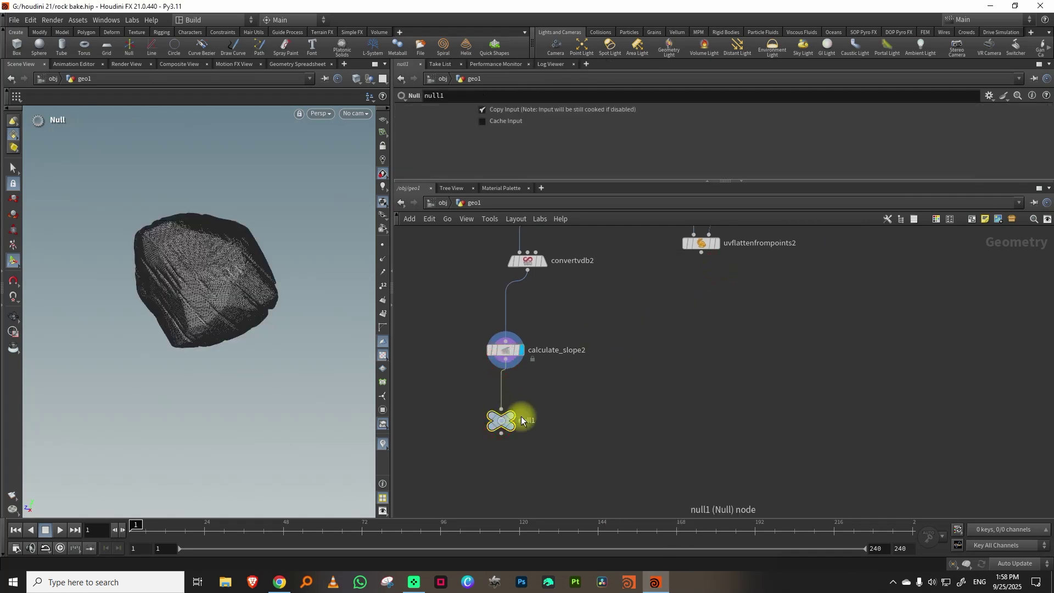
Step: Rename the Null node below the slope node to OUT_hires1 and display it
{"action": "double_click", "coordinate": [528, 420]}
{"action": "type", "text": "OUT_hires1"}
{"action": "key", "text": "Return"}
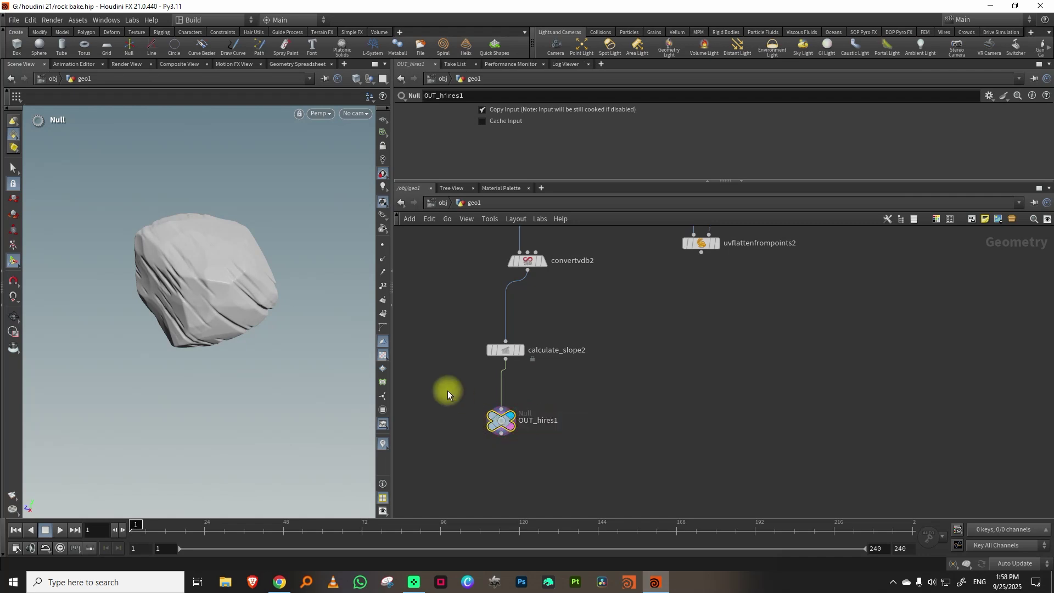
Step: Paste a copy of the Null, wire the uvflattenfrompoints2 output into it, and rename it OUT_lores1
{"action": "key", "text": "ctrl+v"}
{"action": "left_click_drag", "start_coordinate": [701, 252], "coordinate": [727, 350]}
{"action": "double_click", "coordinate": [766, 354]}
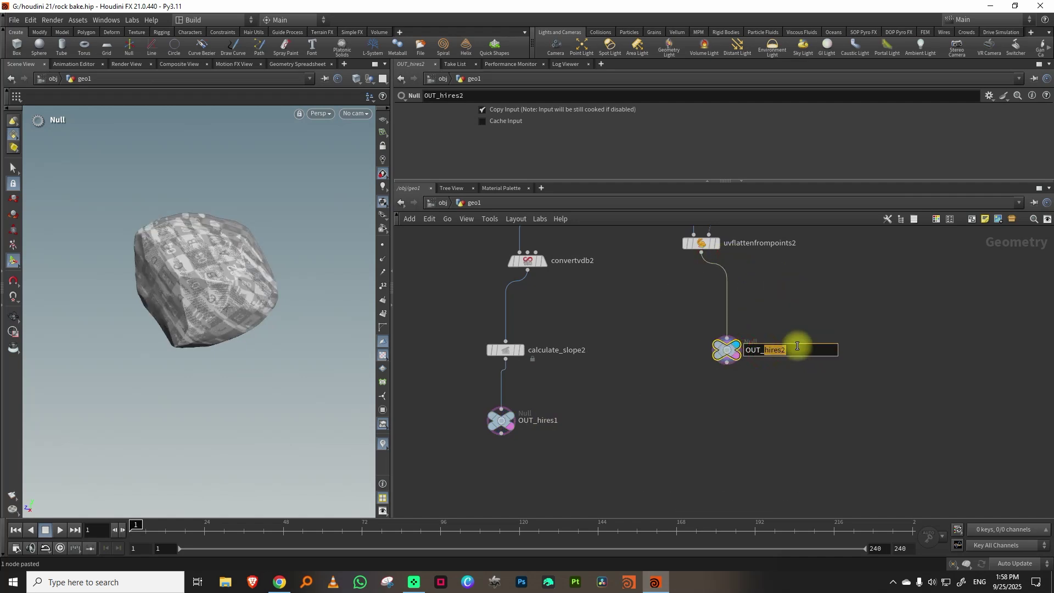
{"action": "type", "text": "lores1"}
{"action": "key", "text": "Return"}
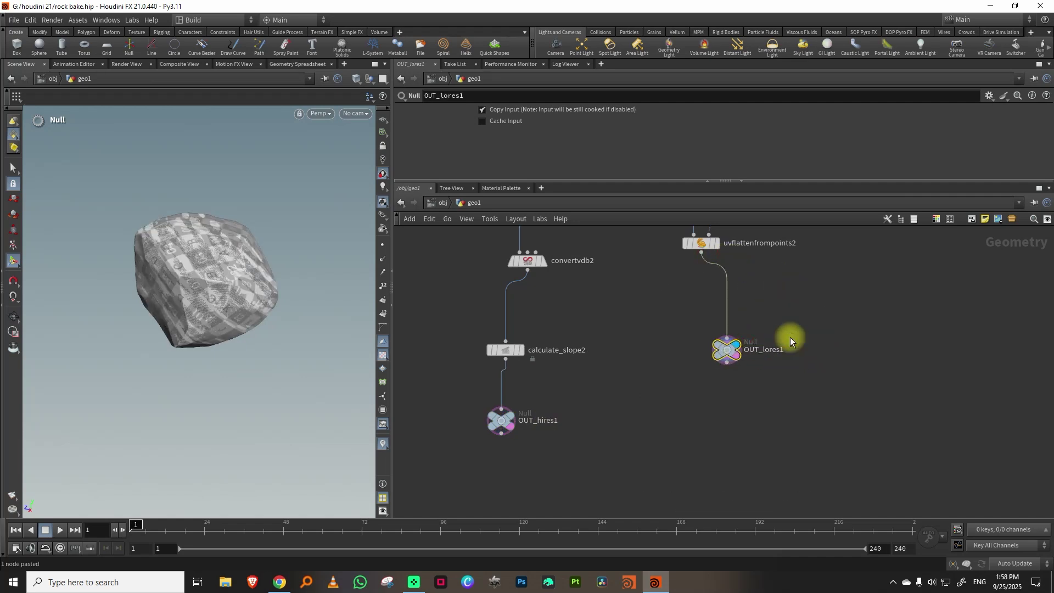
{"action": "mouse_move", "coordinate": [737, 347]}
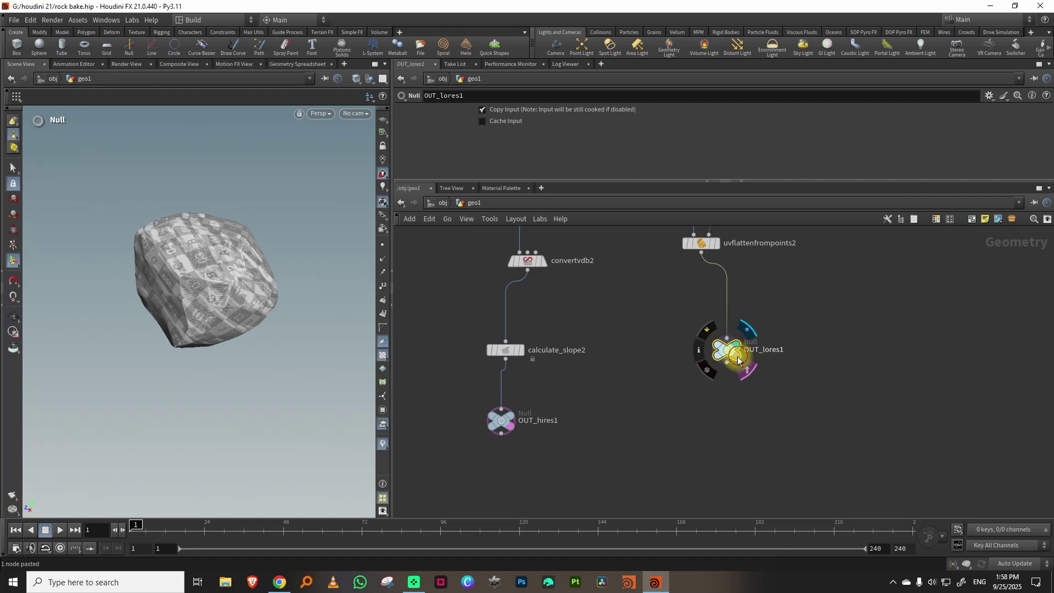
{"action": "left_click", "coordinate": [735, 355]}
Step: Save the scene, then add a COP Network node named rock_network and go inside it
{"action": "middle_click_drag", "start_coordinate": [880, 253], "coordinate": [736, 368]}
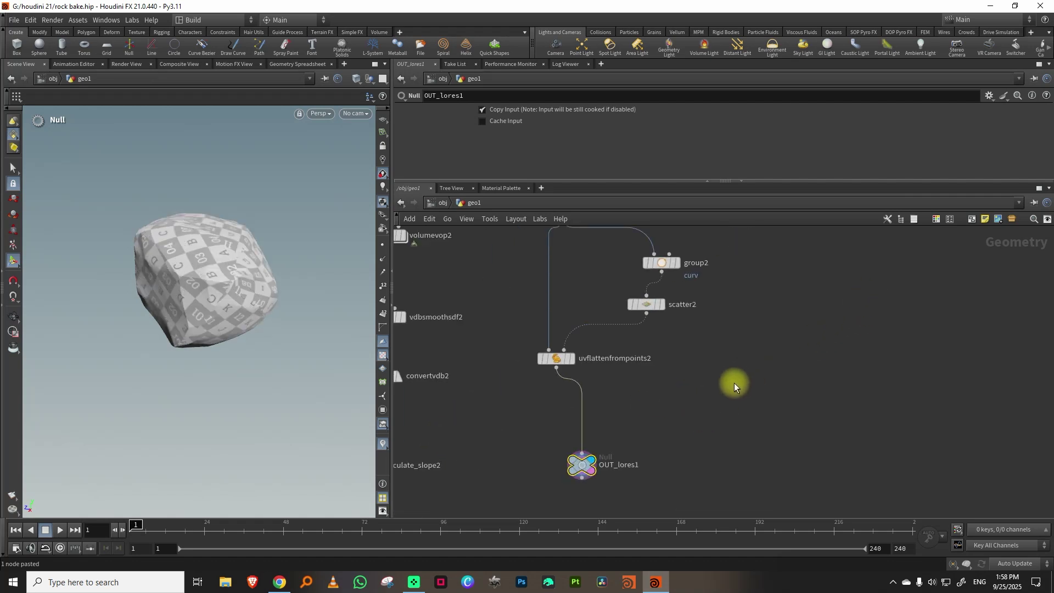
{"action": "scroll", "coordinate": [729, 385], "scroll_direction": "down", "scroll_amount": 2}
{"action": "key", "text": "ctrl+s"}
{"action": "key", "text": "Tab"}
{"action": "type", "text": "copn"}
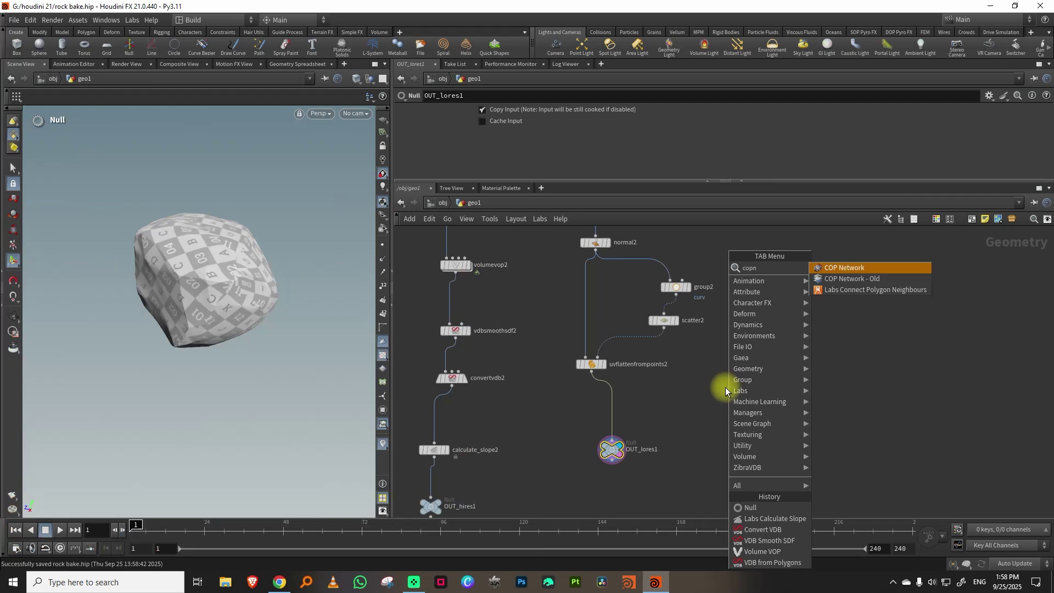
{"action": "left_click", "coordinate": [861, 271]}
{"action": "double_click", "coordinate": [835, 371]}
{"action": "type", "text": "rock_network"}
{"action": "key", "text": "Return"}
{"action": "key", "text": "i"}
{"action": "key", "text": "Tab"}
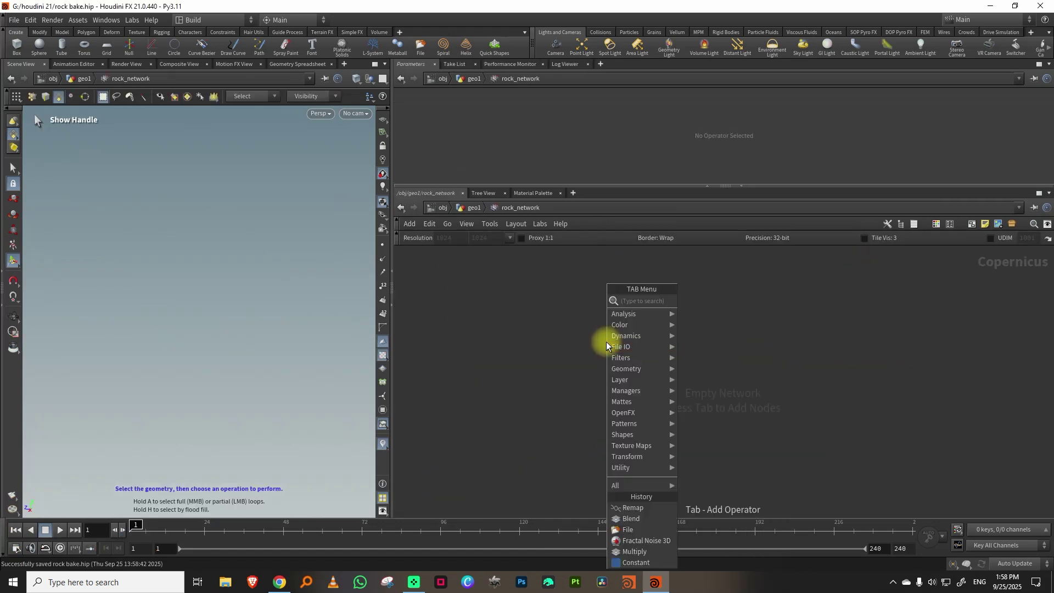
{"action": "type", "text": "bak"}
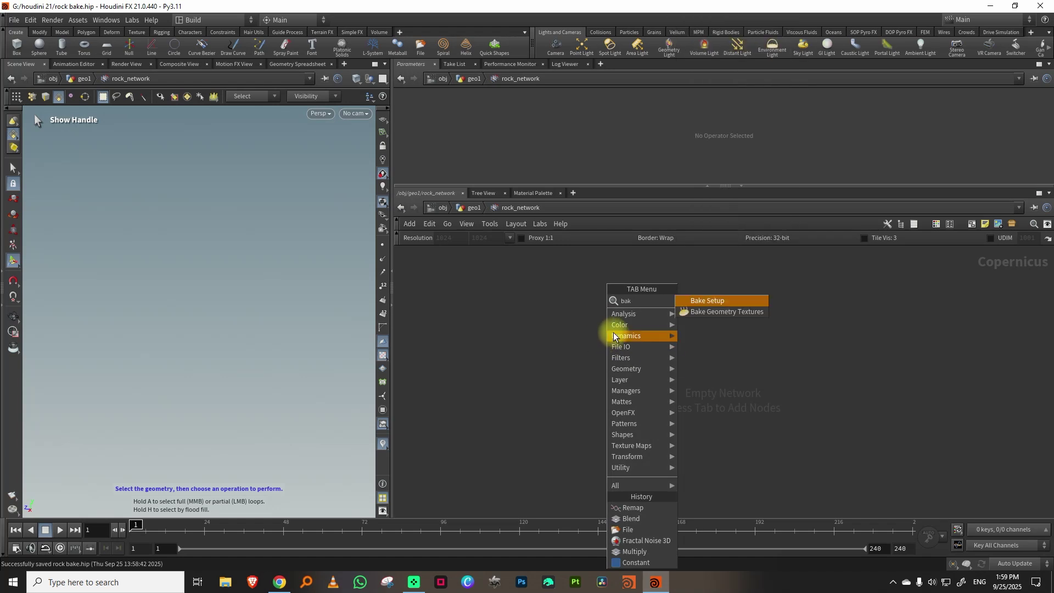
{"action": "left_click", "coordinate": [723, 311]}
{"action": "left_click", "coordinate": [670, 349]}
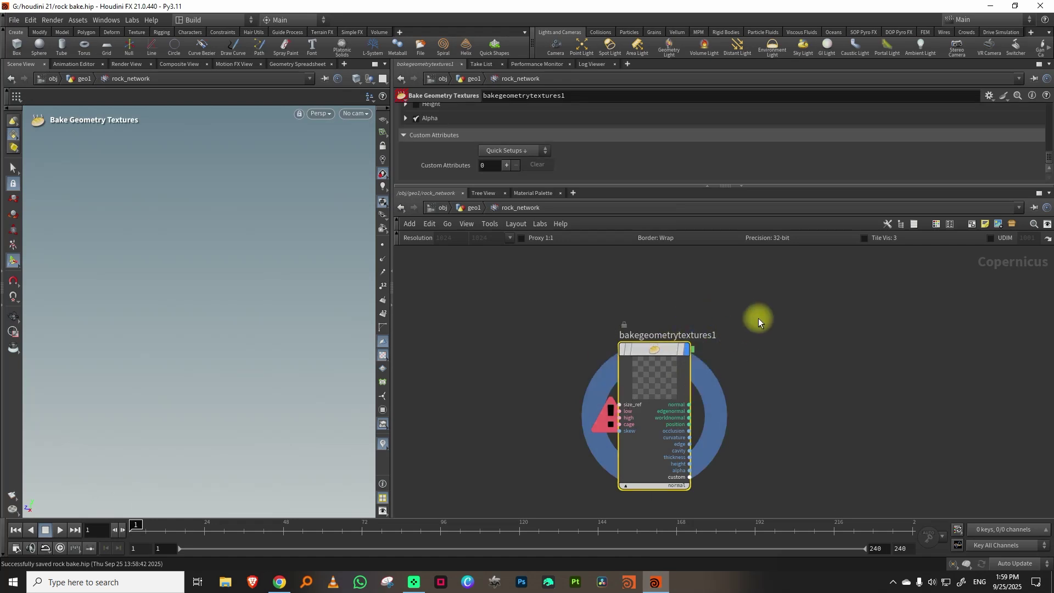
{"action": "key", "text": "Delete"}
Step: Add a Bake Setup to the empty rock_network
{"action": "key", "text": "Tab"}
{"action": "type", "text": "ba"}
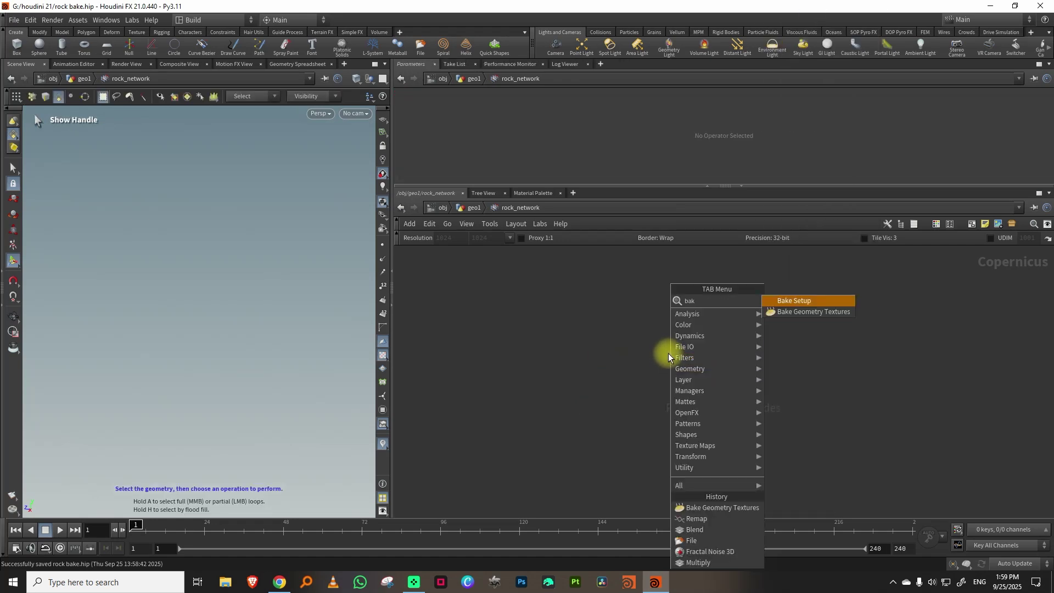
{"action": "left_click", "coordinate": [791, 301]}
{"action": "left_click", "coordinate": [641, 369]}
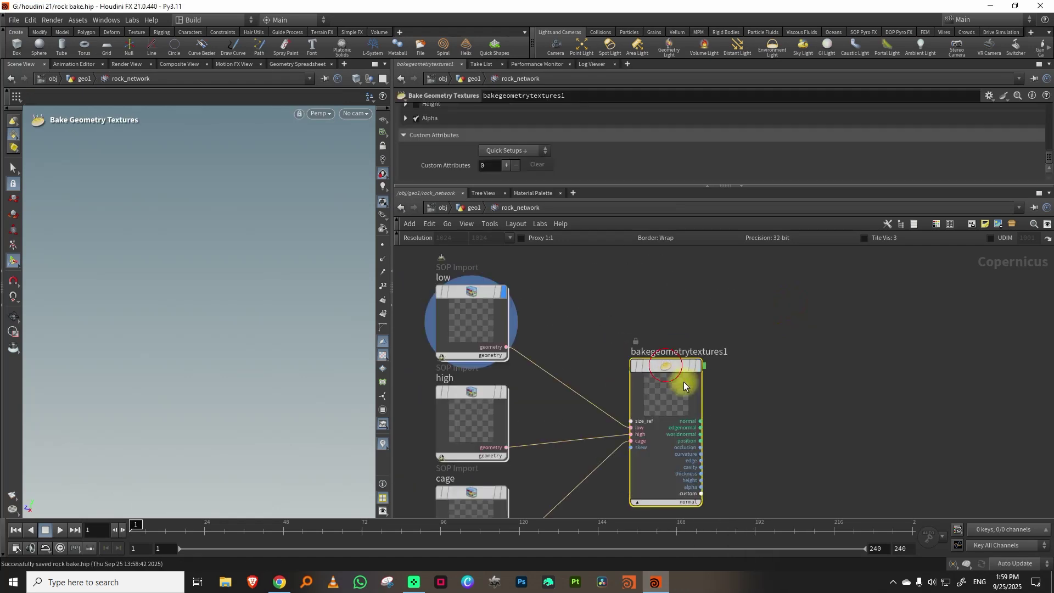
Step: Cut the cage connection to the bake node and delete the cage SOP Import node
{"action": "middle_click_drag", "start_coordinate": [766, 348], "coordinate": [803, 250]}
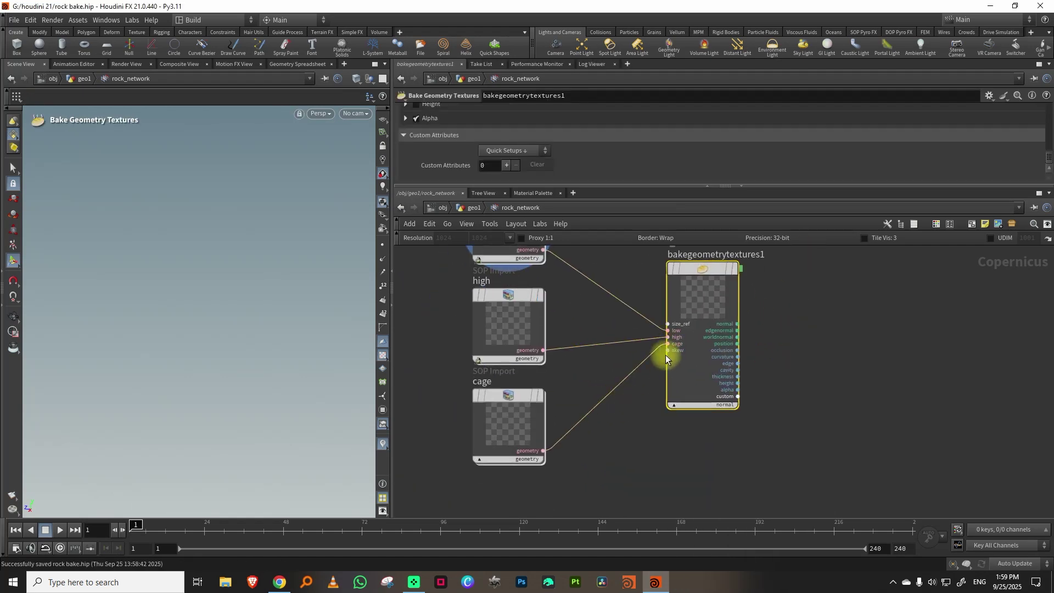
{"action": "key", "text": "y"}
{"action": "left_click", "coordinate": [537, 450]}
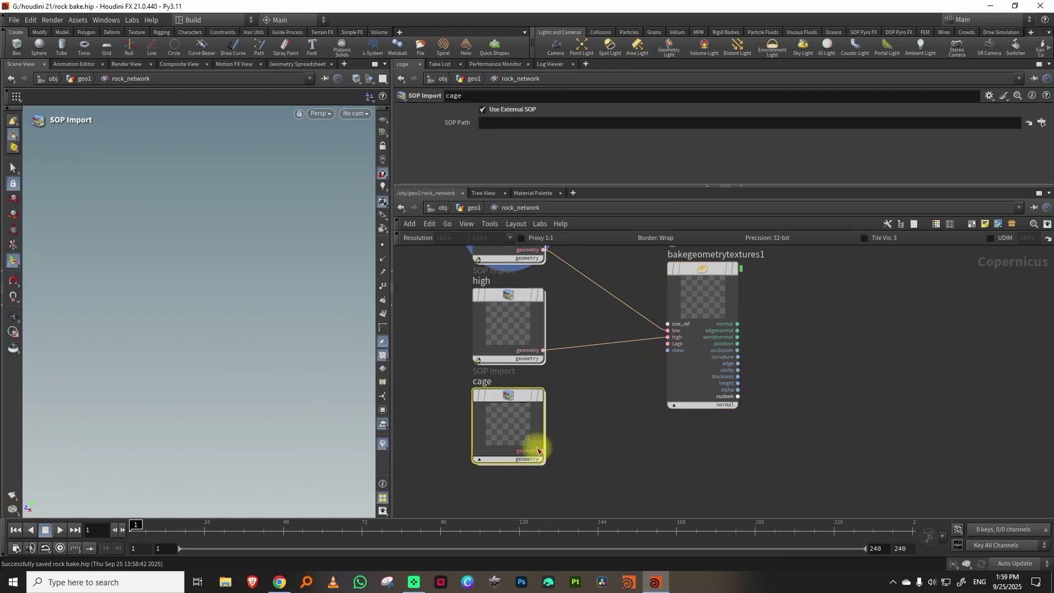
{"action": "key", "text": "Delete"}
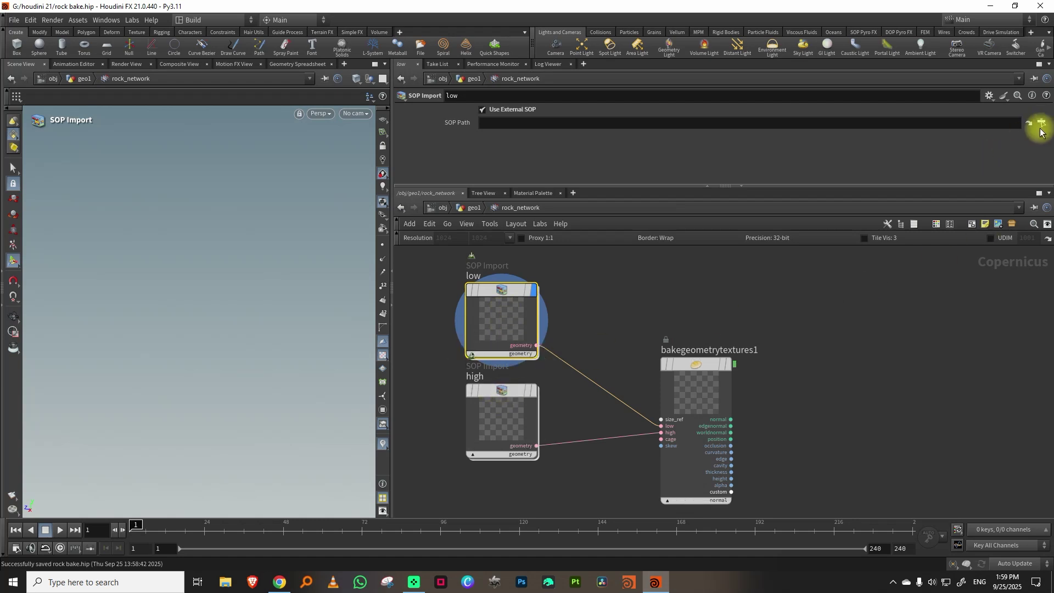
Step: Set the low SOP Import's path to OUT_lores1 in geo1
{"action": "left_click", "coordinate": [1041, 124]}
{"action": "scroll", "coordinate": [1037, 104], "scroll_direction": "down", "scroll_amount": 5}
{"action": "left_click_drag", "start_coordinate": [1045, 98], "coordinate": [1045, 57]}
{"action": "left_click", "coordinate": [996, 105]}
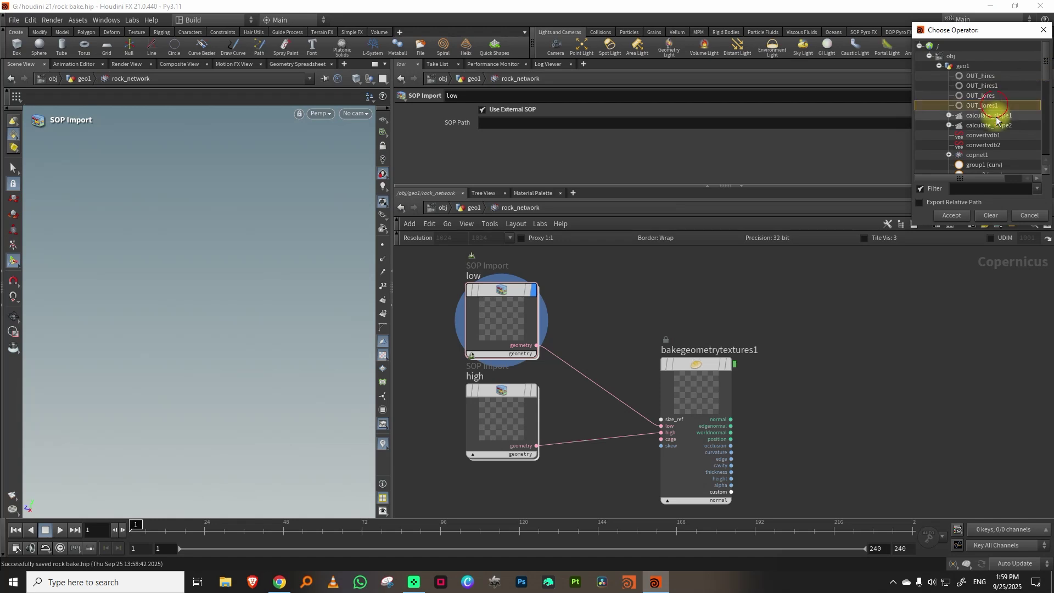
{"action": "left_click", "coordinate": [951, 216]}
Step: Set the high SOP Import's path to /obj/geo1/OUT_hires1
{"action": "left_click", "coordinate": [529, 408]}
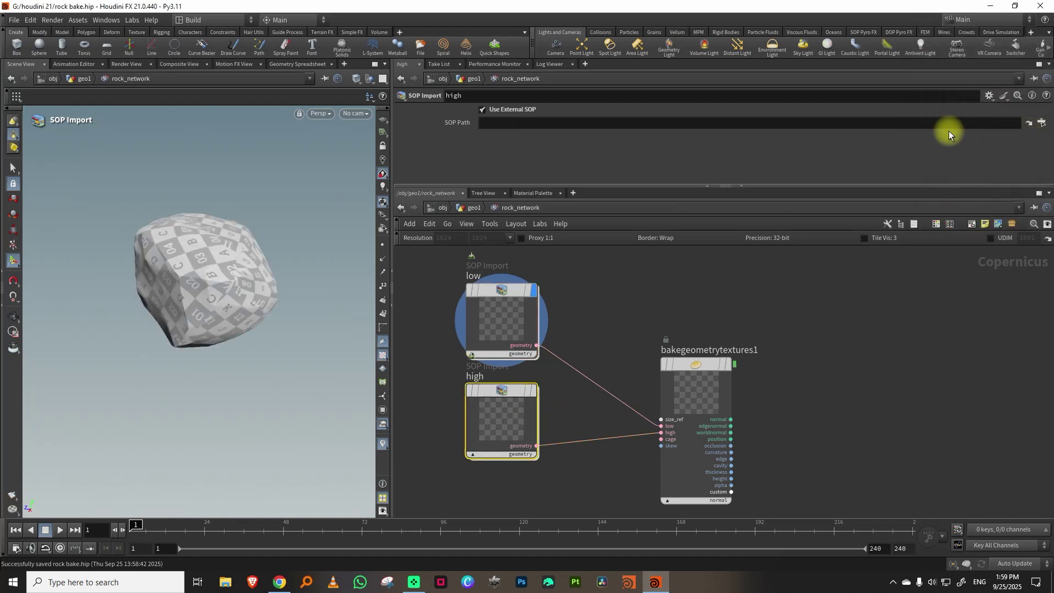
{"action": "left_click", "coordinate": [1041, 123]}
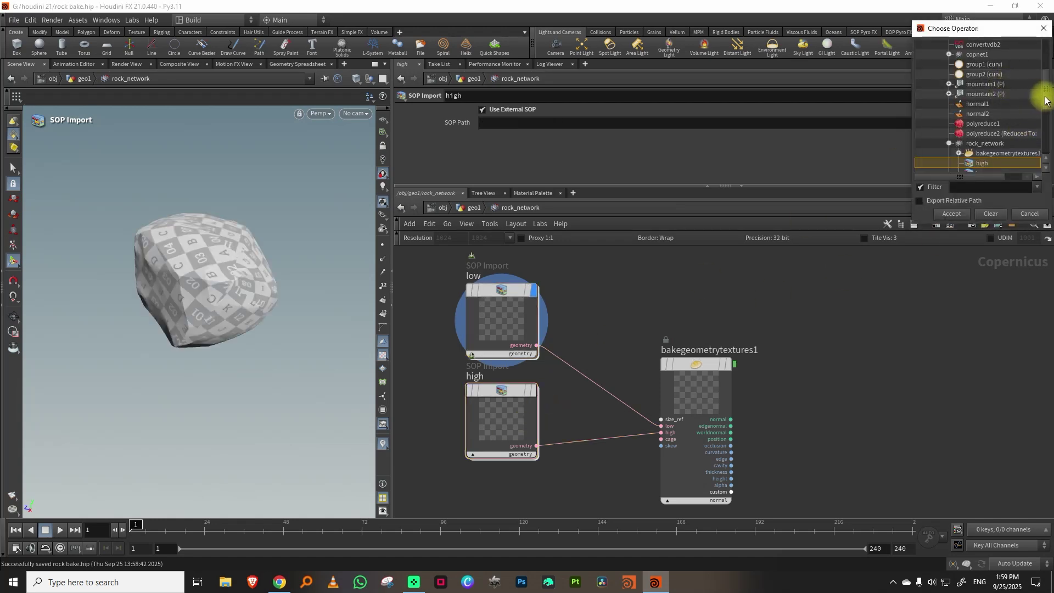
{"action": "left_click_drag", "start_coordinate": [1045, 98], "coordinate": [1045, 57]}
{"action": "left_click", "coordinate": [996, 77]}
{"action": "left_click", "coordinate": [954, 213]}
Step: Select the low and high SOP Import nodes and lay them out automatically
{"action": "middle_click_drag", "start_coordinate": [511, 494], "coordinate": [475, 467]}
{"action": "left_click_drag", "start_coordinate": [462, 472], "coordinate": [478, 317]}
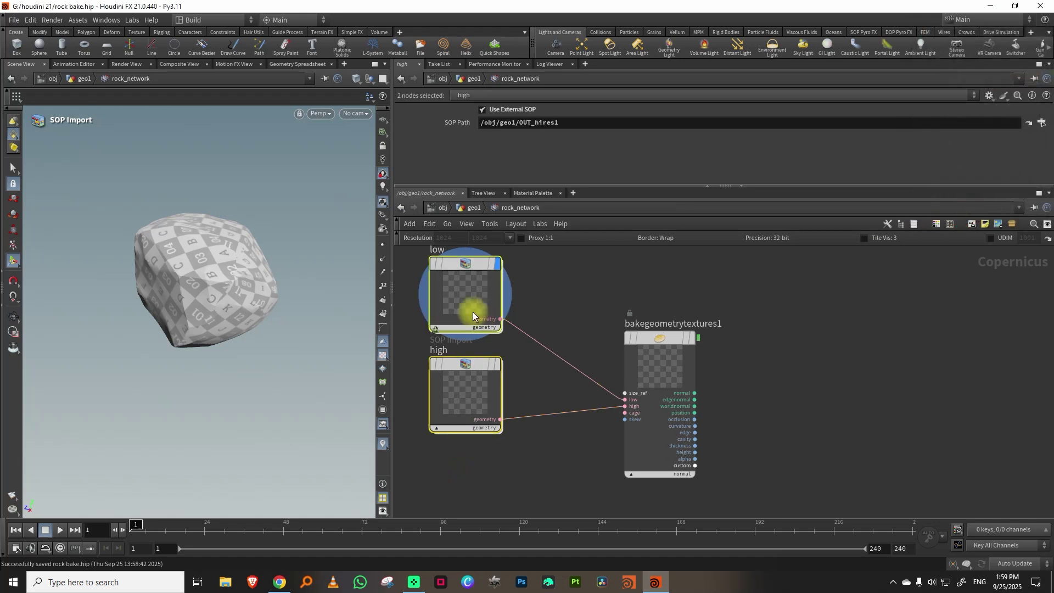
{"action": "key", "text": "l"}
Step: Display the Bake Geometry Textures node and inspect its baked normal map in the viewport
{"action": "mouse_move", "coordinate": [670, 340]}
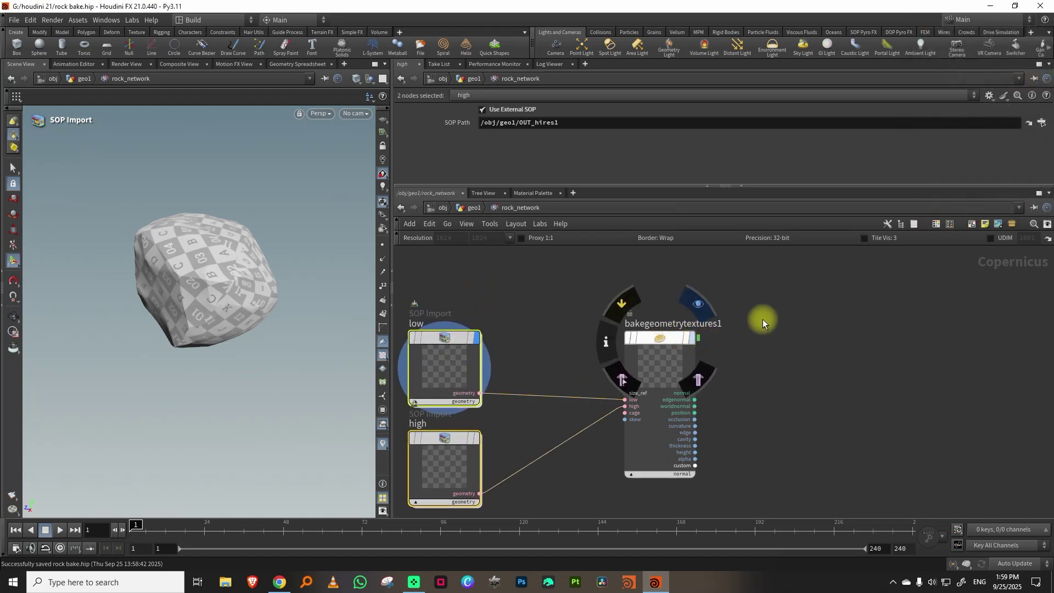
{"action": "left_click", "coordinate": [764, 305]}
{"action": "left_click", "coordinate": [218, 265]}
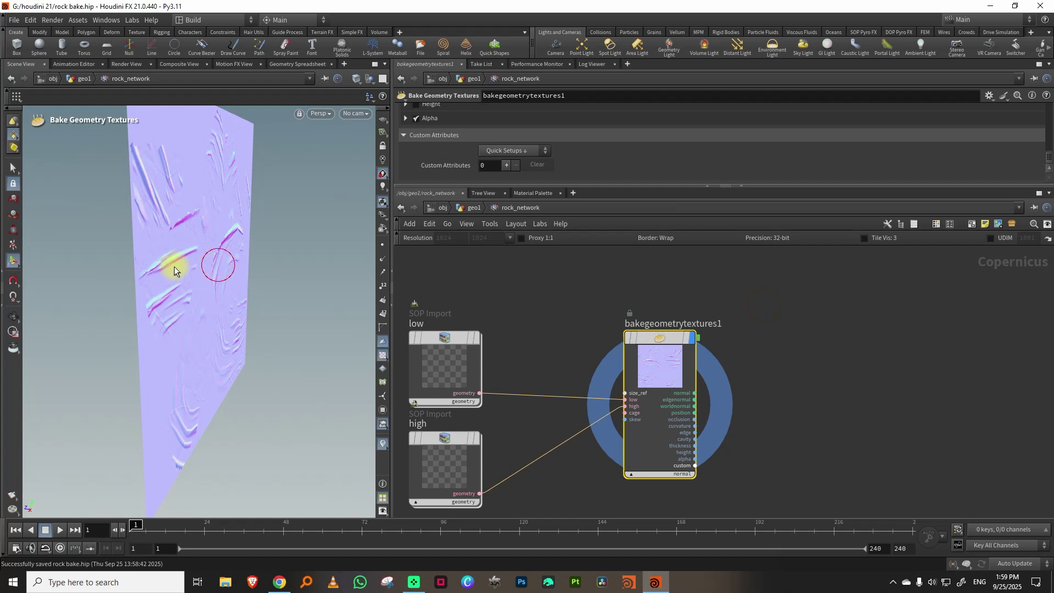
{"action": "key", "text": "Escape"}
{"action": "left_click_drag", "start_coordinate": [244, 280], "coordinate": [201, 269]}
{"action": "middle_click_drag", "start_coordinate": [201, 269], "coordinate": [258, 288]}
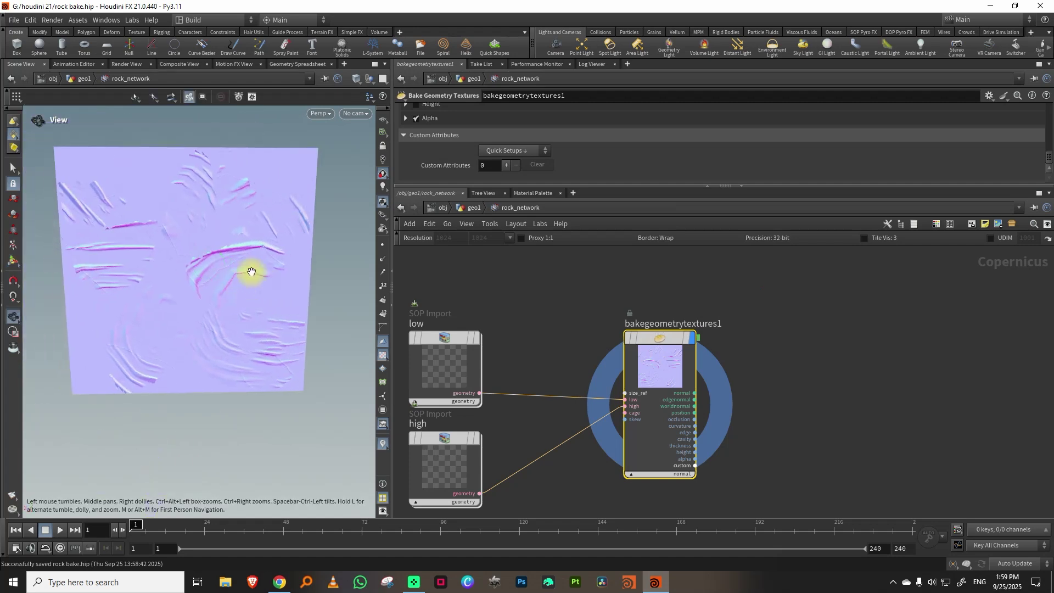
{"action": "scroll", "coordinate": [251, 272], "scroll_direction": "down", "scroll_amount": 2}
Step: Enable the World Normal and Position maps in the bake node's World Space settings
{"action": "left_click_drag", "start_coordinate": [579, 186], "coordinate": [592, 307]}
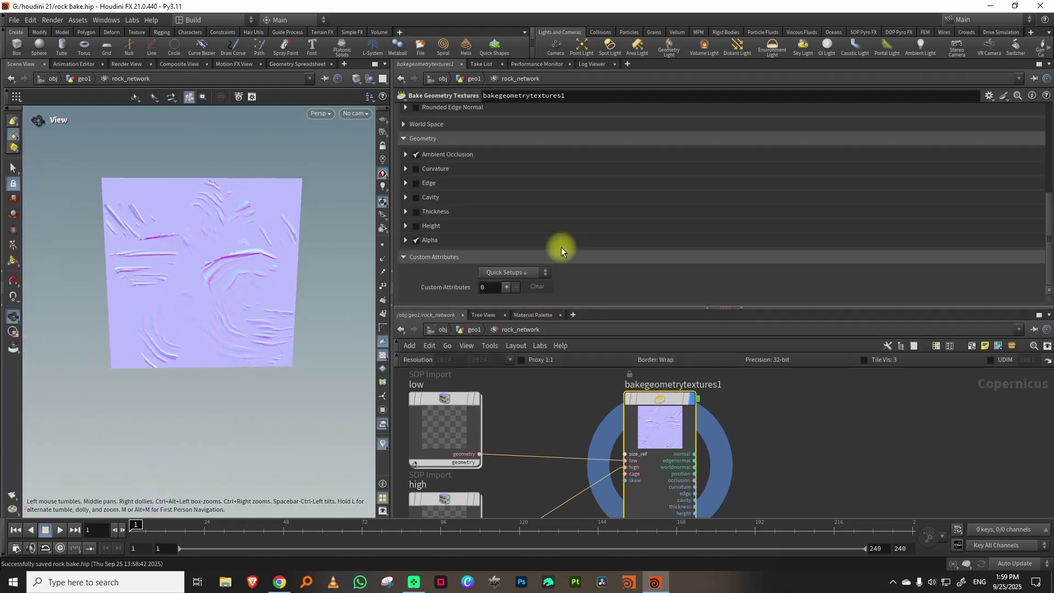
{"action": "scroll", "coordinate": [527, 207], "scroll_direction": "up", "scroll_amount": 3}
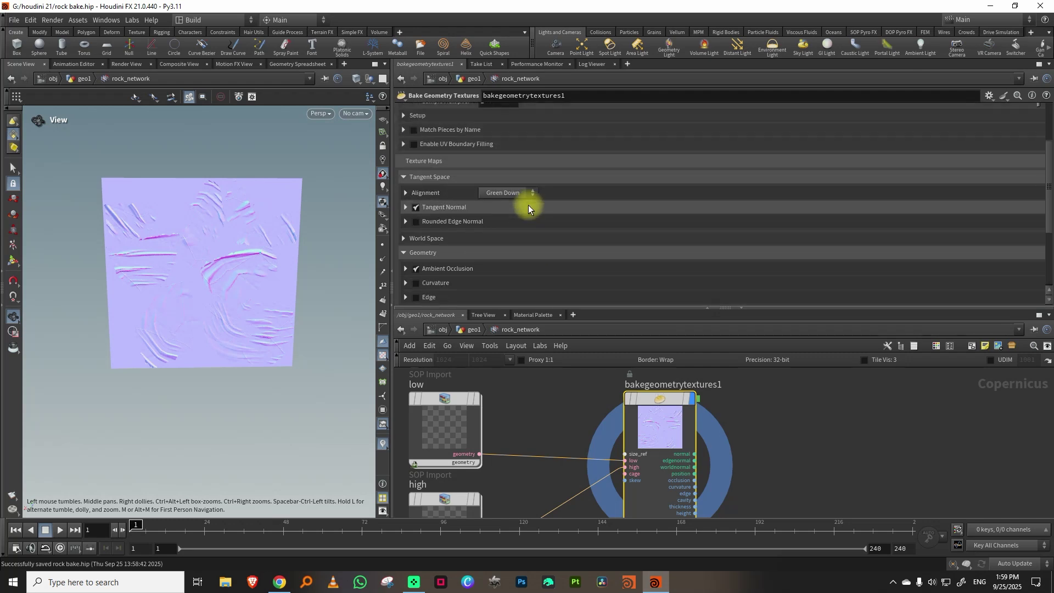
{"action": "scroll", "coordinate": [497, 234], "scroll_direction": "down", "scroll_amount": 1}
{"action": "left_click", "coordinate": [404, 224]}
{"action": "scroll", "coordinate": [695, 219], "scroll_direction": "down", "scroll_amount": 3}
{"action": "left_click", "coordinate": [416, 211]}
{"action": "left_click", "coordinate": [417, 226]}
Step: Enable the Curvature and Cavity maps in the bake node's Geometry settings
{"action": "scroll", "coordinate": [729, 222], "scroll_direction": "down", "scroll_amount": 6}
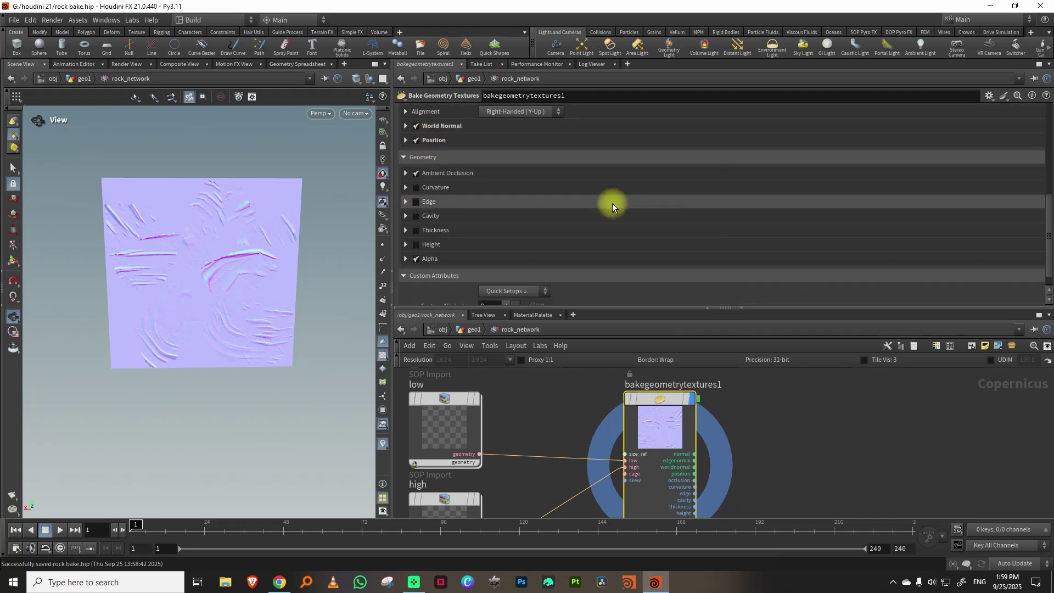
{"action": "left_click", "coordinate": [416, 187]}
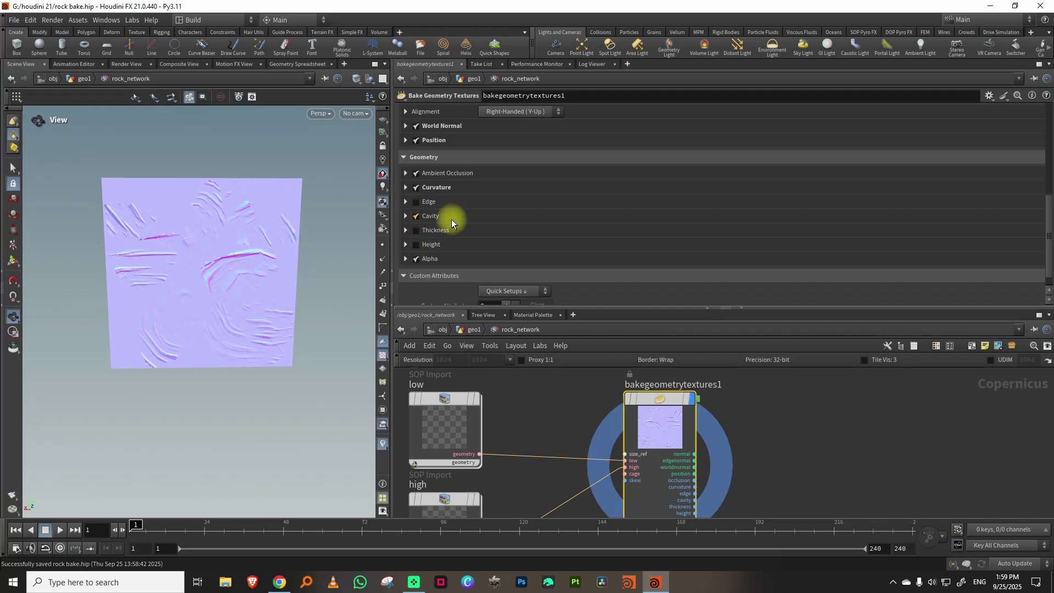
{"action": "scroll", "coordinate": [604, 205], "scroll_direction": "down", "scroll_amount": 1}
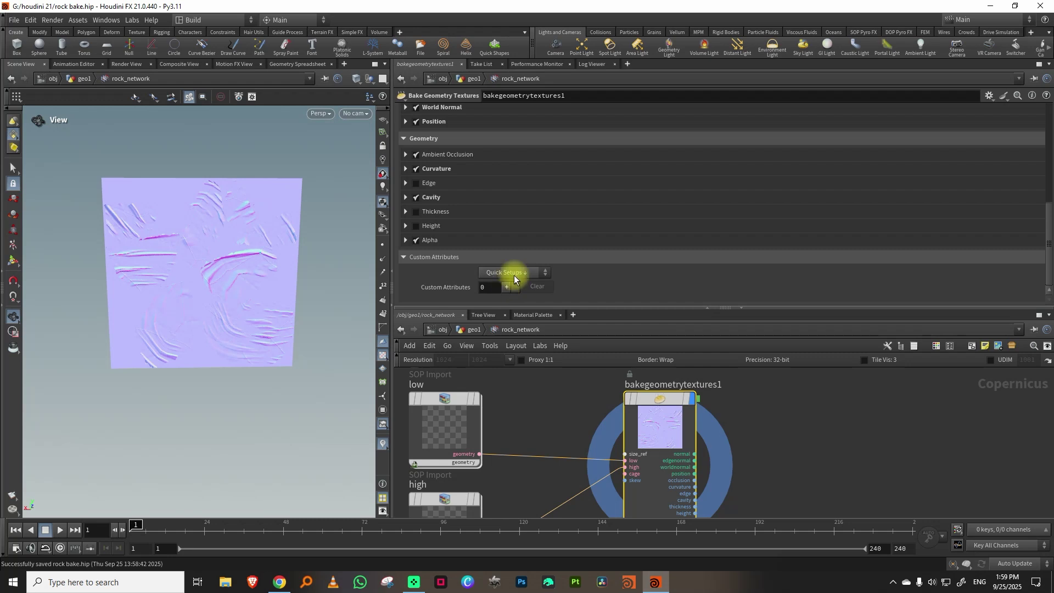
Step: Add one custom attribute to the bake node and name it slope, keeping the Mono type
{"action": "left_click", "coordinate": [653, 277]}
{"action": "left_click", "coordinate": [505, 287]}
{"action": "left_click", "coordinate": [508, 279]}
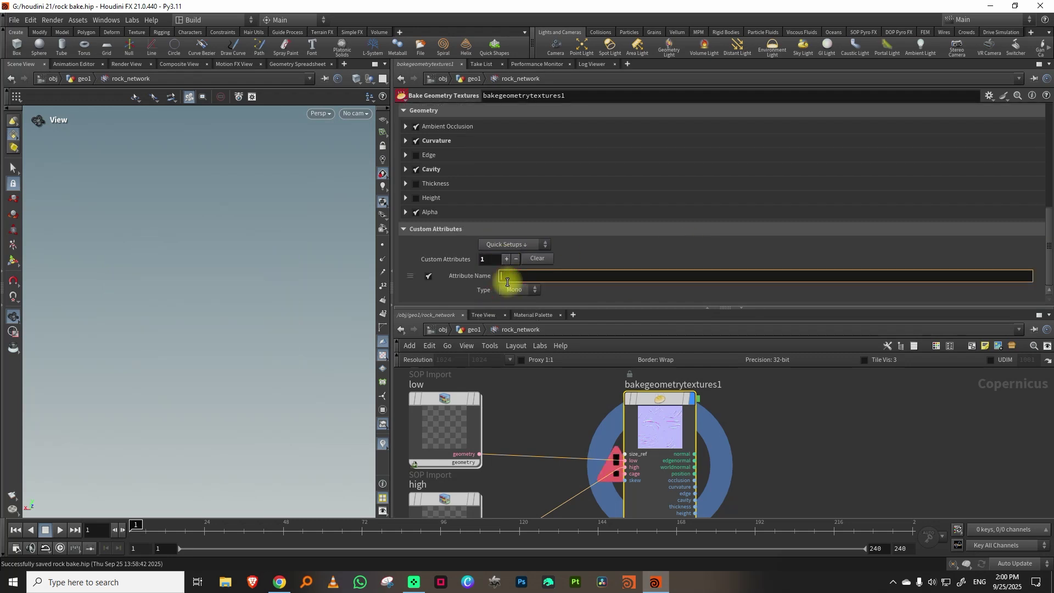
{"action": "key", "text": "Return"}
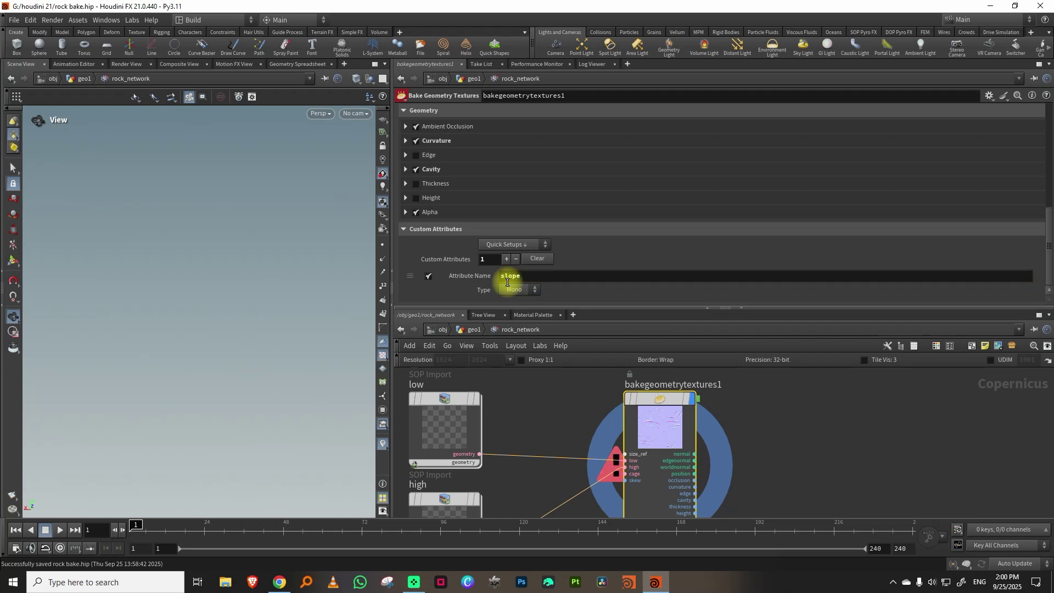
Step: Duplicate the low SOP Import node and place the copy beyond the bake node
{"action": "left_click_drag", "start_coordinate": [645, 307], "coordinate": [686, 203]}
{"action": "middle_click_drag", "start_coordinate": [749, 340], "coordinate": [733, 287]}
{"action": "right_click_drag", "start_coordinate": [709, 394], "coordinate": [686, 409]}
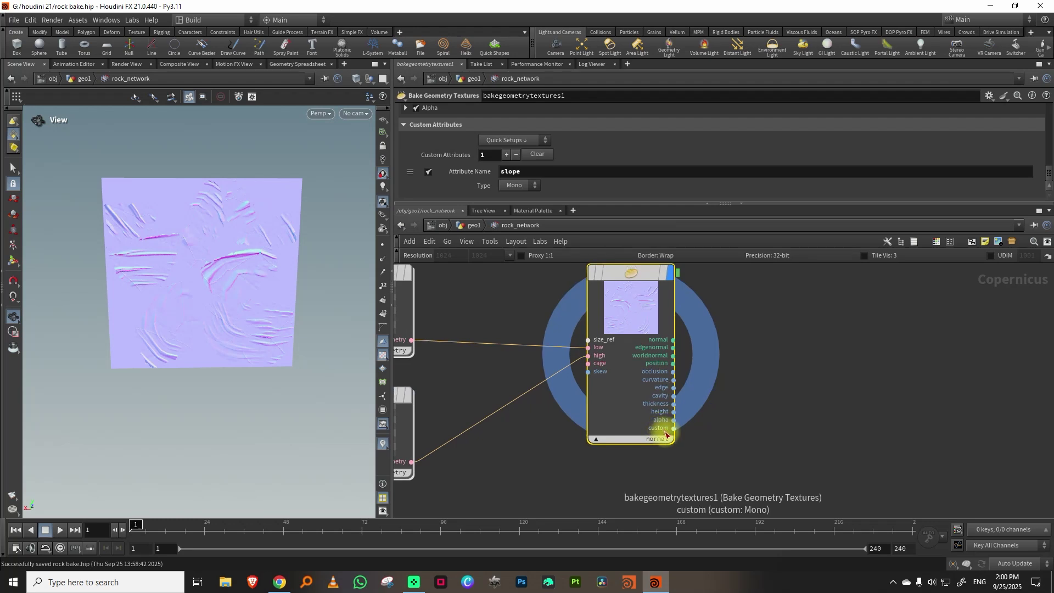
{"action": "scroll", "coordinate": [757, 377], "scroll_direction": "down", "scroll_amount": 3}
{"action": "key", "text": "Tab"}
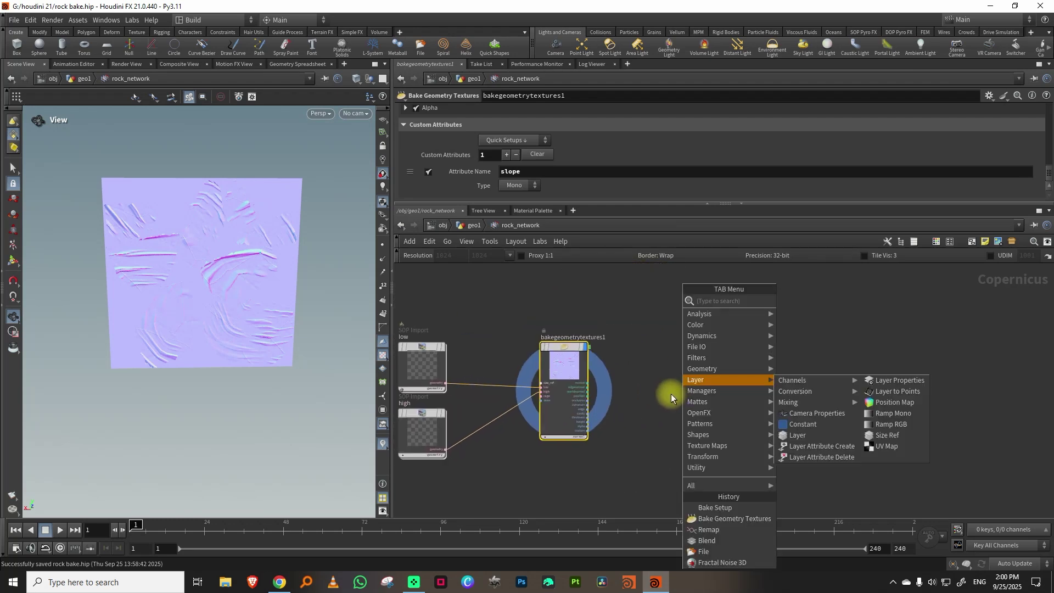
{"action": "left_click", "coordinate": [489, 310]}
{"action": "key", "text": "ctrl+c"}
{"action": "key", "text": "ctrl+v"}
{"action": "middle_click_drag", "start_coordinate": [874, 325], "coordinate": [783, 335]}
{"action": "scroll", "coordinate": [802, 361], "scroll_direction": "up", "scroll_amount": 2}
{"action": "left_click", "coordinate": [802, 359]}
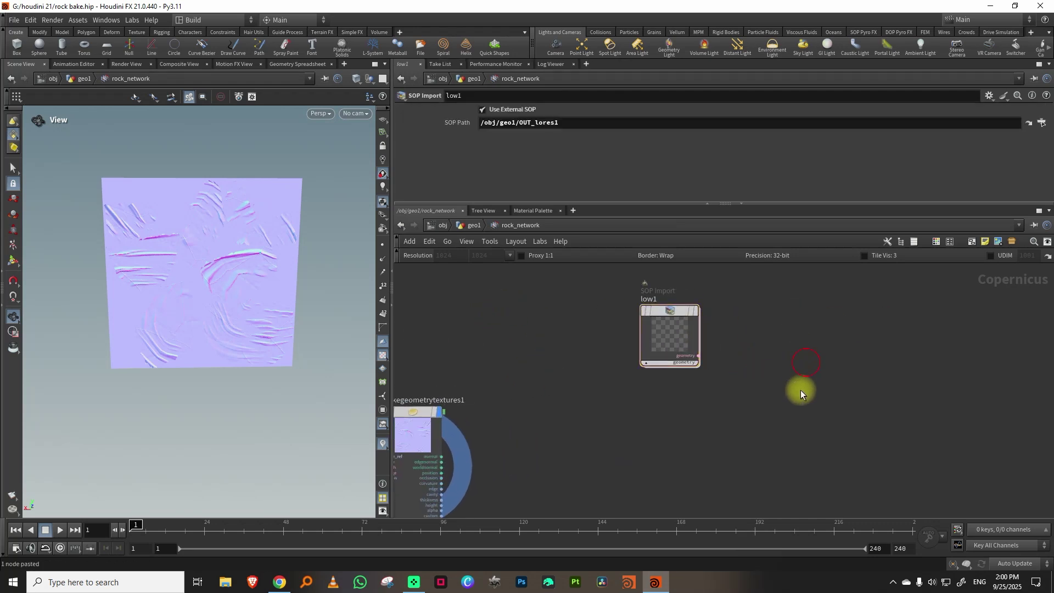
Step: Add a Preview Material node fed by the copied low import's geometry and wire the bake node's curvature output into its basecolor
{"action": "key", "text": "Tab"}
{"action": "type", "text": "prev"}
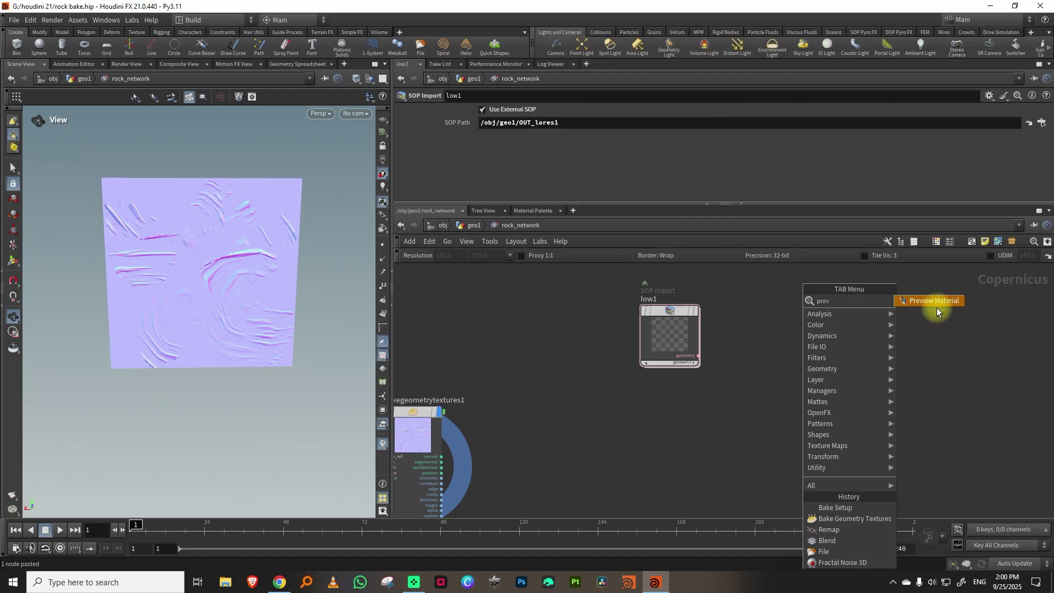
{"action": "left_click", "coordinate": [936, 308]}
{"action": "middle_click_drag", "start_coordinate": [739, 452], "coordinate": [827, 359]}
{"action": "left_click", "coordinate": [773, 376]}
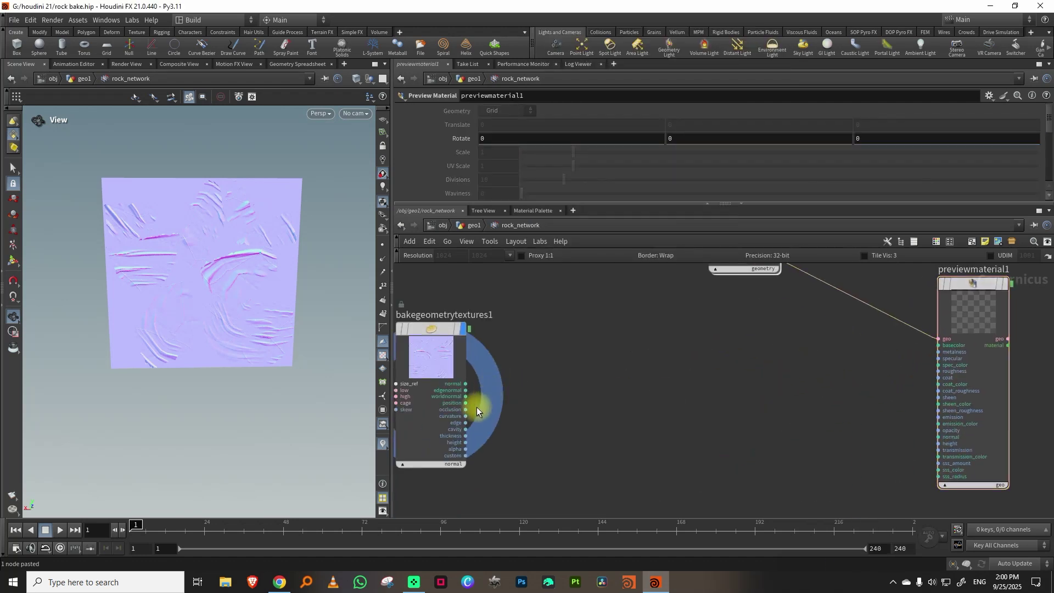
{"action": "left_click", "coordinate": [465, 416]}
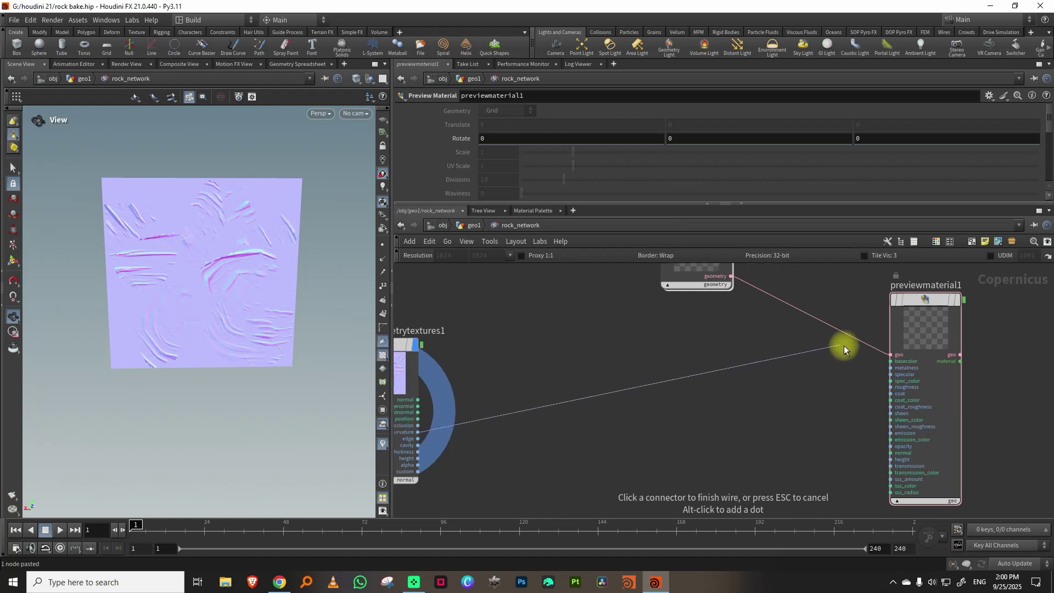
{"action": "left_click", "coordinate": [888, 361]}
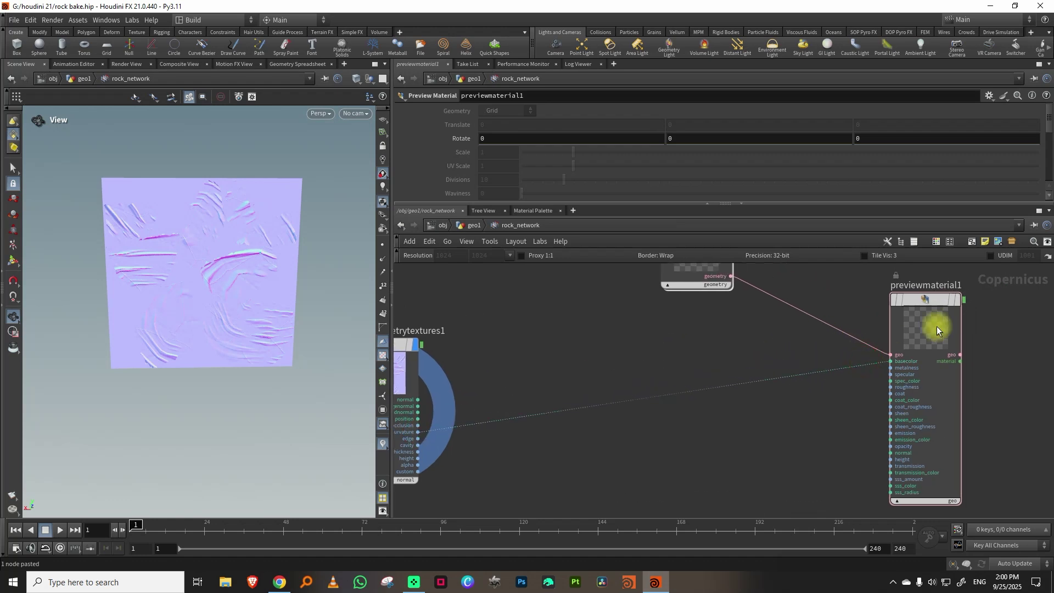
Step: Display the Preview Material node in the viewport and examine the shaded rock from several sides
{"action": "left_click", "coordinate": [955, 299]}
{"action": "left_click_drag", "start_coordinate": [208, 277], "coordinate": [265, 297]}
{"action": "right_click_drag", "start_coordinate": [132, 296], "coordinate": [240, 247]}
{"action": "left_click_drag", "start_coordinate": [200, 283], "coordinate": [162, 307]}
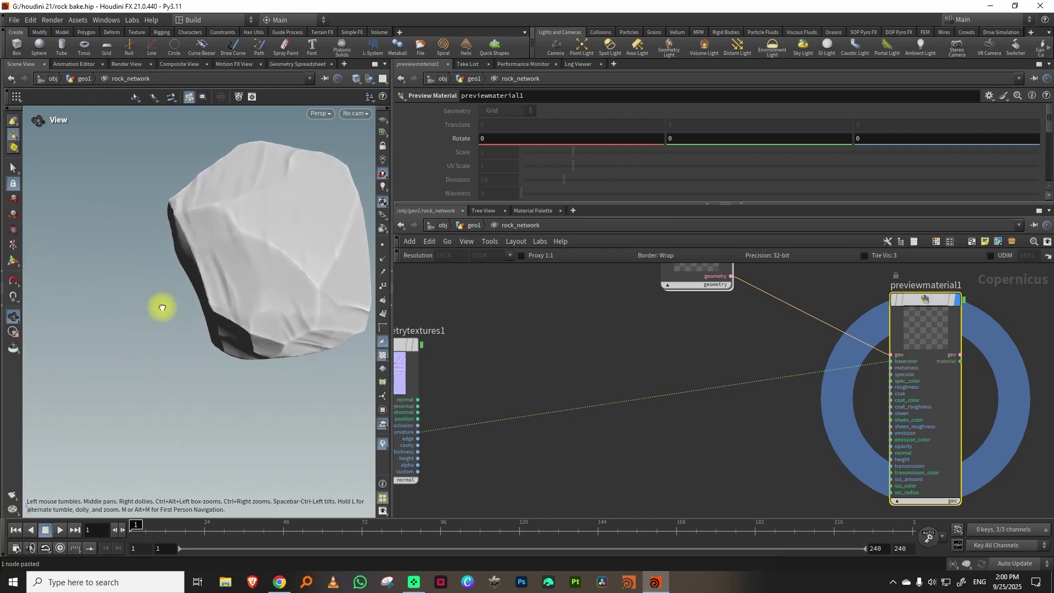
{"action": "right_click_drag", "start_coordinate": [214, 288], "coordinate": [184, 306]}
{"action": "left_click_drag", "start_coordinate": [184, 305], "coordinate": [241, 280]}
Step: Preview the bake node's occlusion and cavity outputs in turn as the Preview Material's basecolor
{"action": "middle_click_drag", "start_coordinate": [483, 380], "coordinate": [538, 335]}
{"action": "left_click", "coordinate": [477, 381]}
{"action": "left_click", "coordinate": [924, 321]}
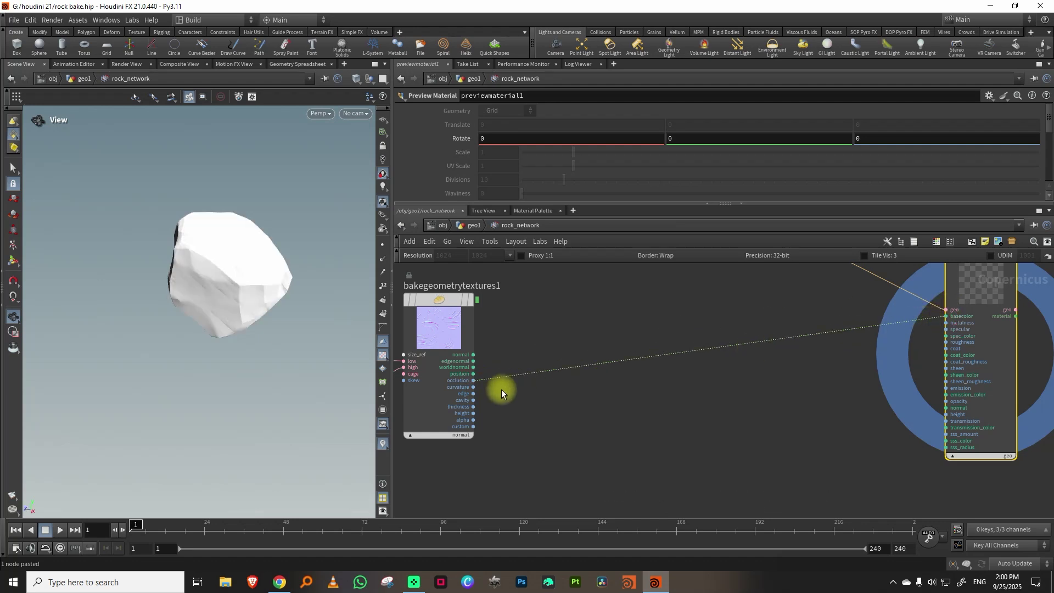
{"action": "left_click", "coordinate": [473, 400]}
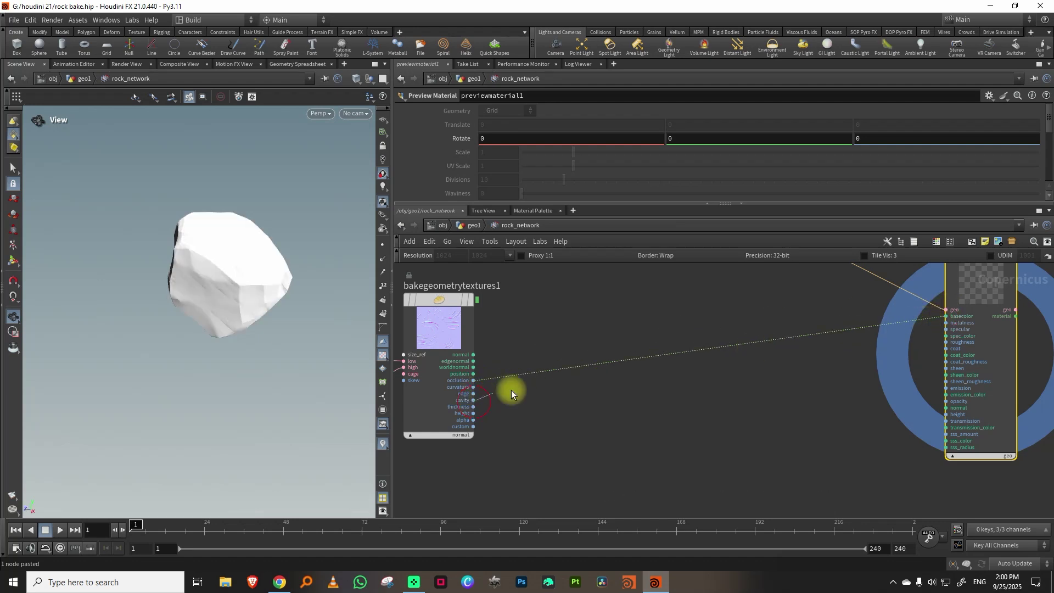
{"action": "left_click", "coordinate": [946, 316]}
{"action": "left_click_drag", "start_coordinate": [195, 312], "coordinate": [329, 307]}
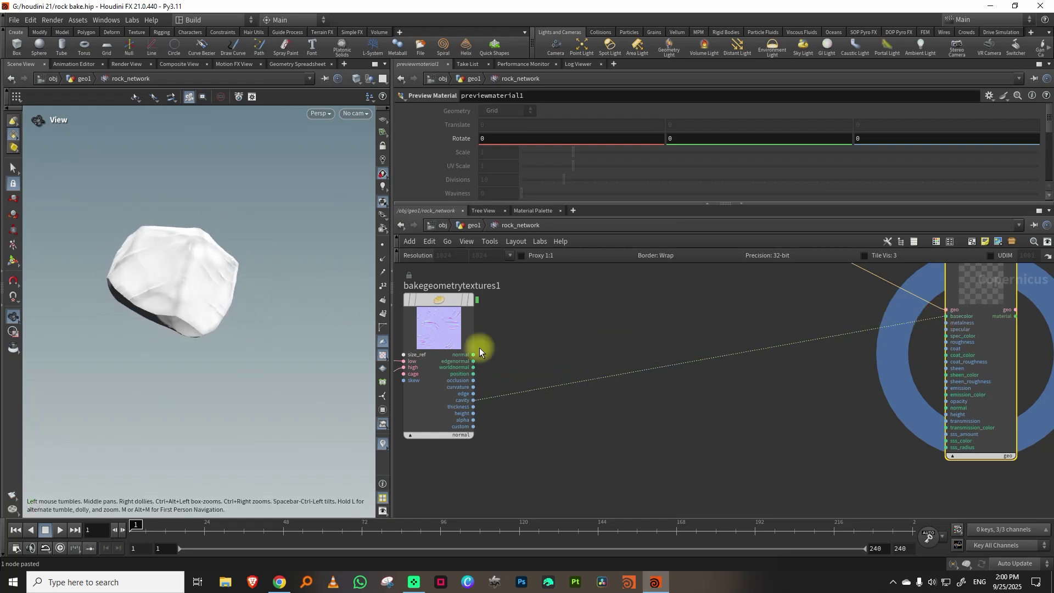
Step: Wire the bake node's custom output into the Preview Material's basecolor and examine the slope mask on the rock
{"action": "left_click", "coordinate": [473, 426]}
{"action": "left_click", "coordinate": [938, 318]}
{"action": "left_click_drag", "start_coordinate": [181, 304], "coordinate": [260, 300]}
Step: Try UV Boundary Filling on the bake node and switch it back off
{"action": "middle_click_drag", "start_coordinate": [552, 329], "coordinate": [617, 346]}
{"action": "left_click", "coordinate": [522, 354]}
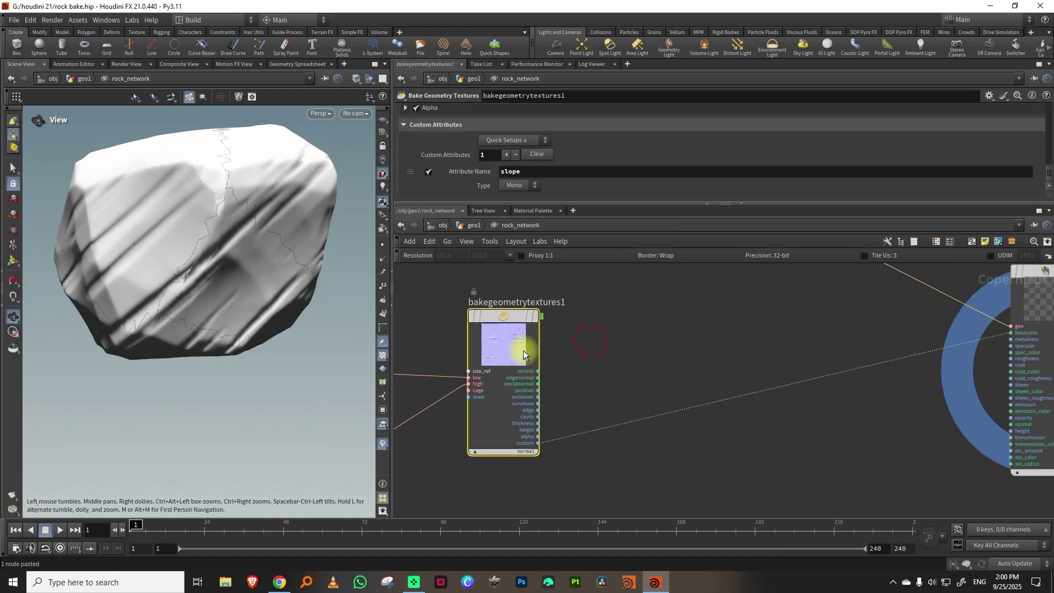
{"action": "left_click_drag", "start_coordinate": [543, 203], "coordinate": [546, 233]}
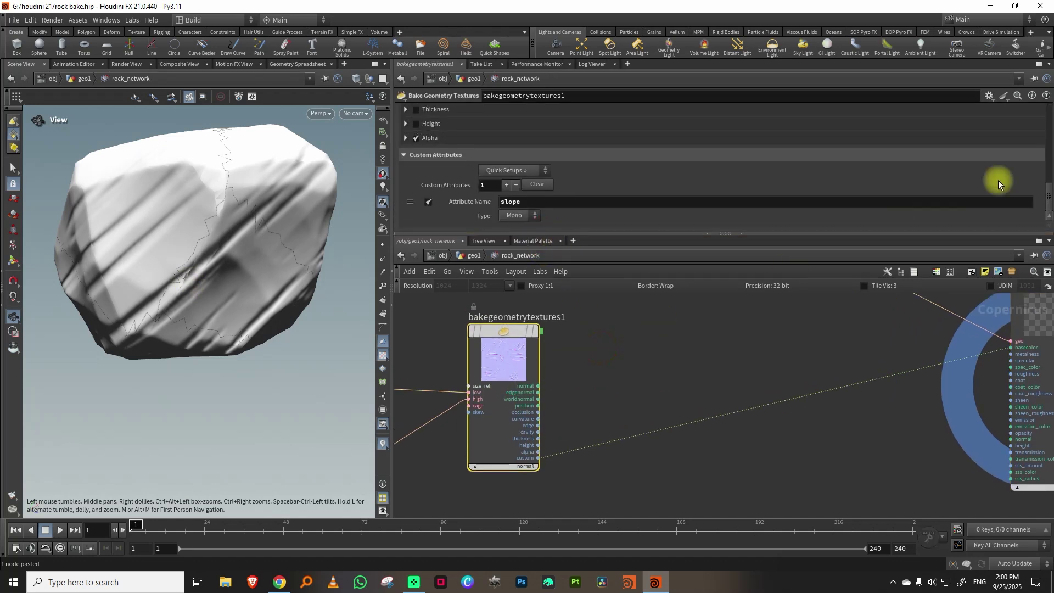
{"action": "left_click_drag", "start_coordinate": [1048, 191], "coordinate": [1046, 119]}
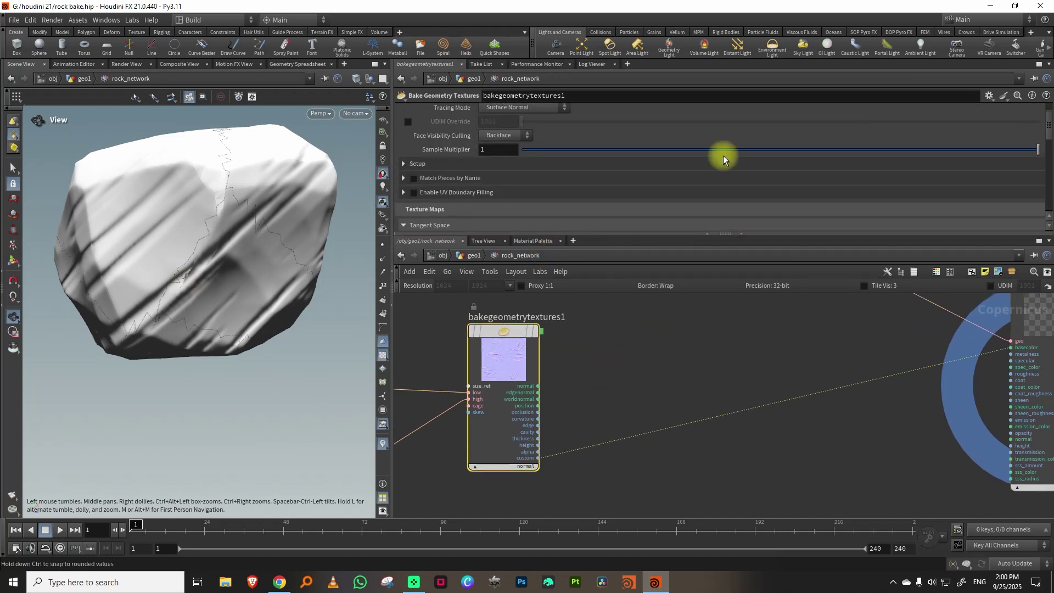
{"action": "left_click", "coordinate": [414, 194]}
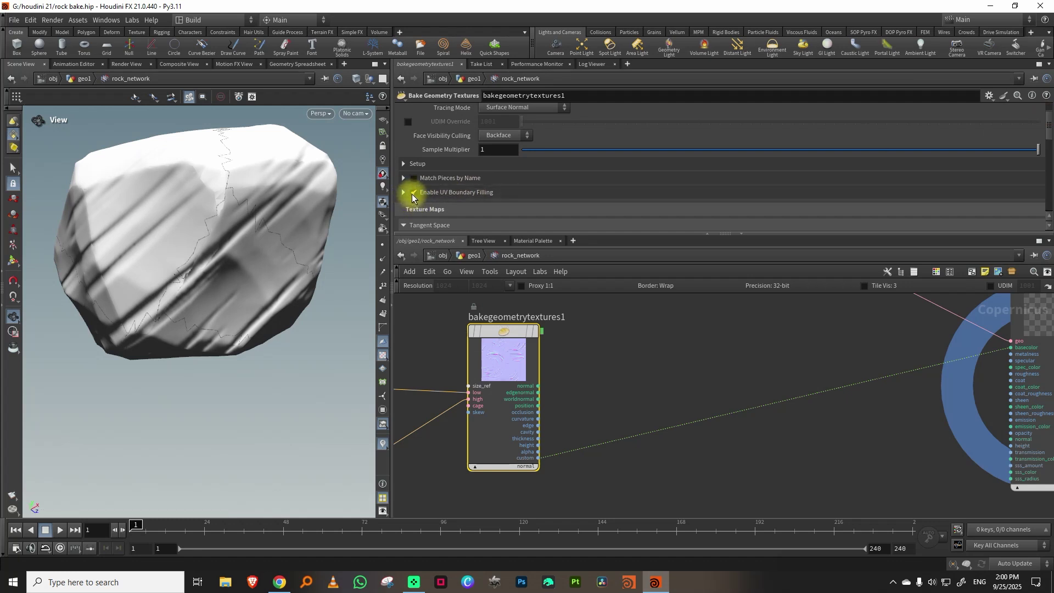
{"action": "left_click", "coordinate": [413, 193]}
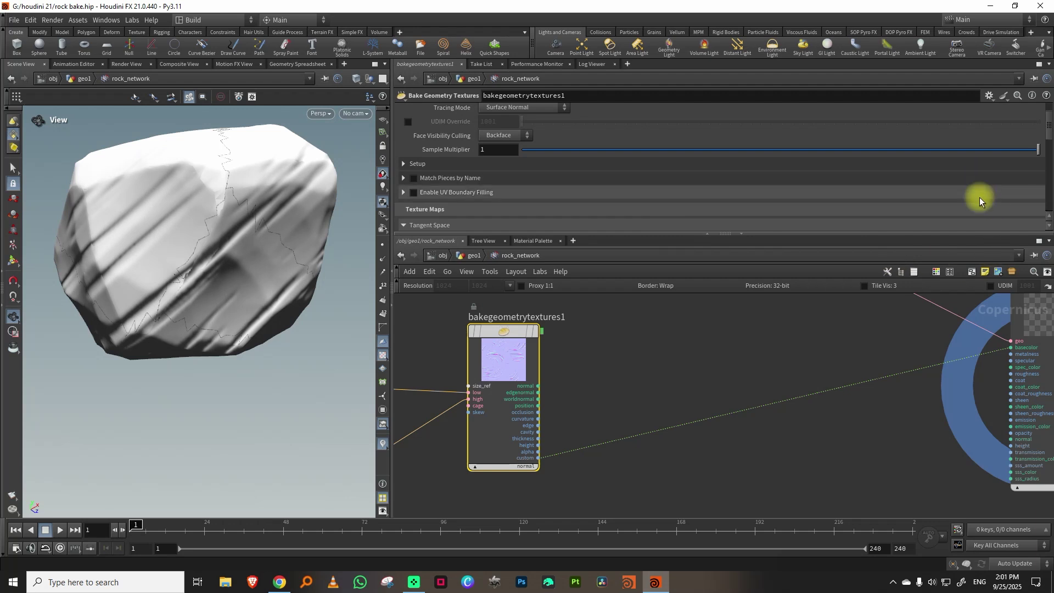
Step: Move the low import, high import and bake nodes together, farther away from the Preview Material node
{"action": "left_click_drag", "start_coordinate": [675, 233], "coordinate": [676, 167]}
{"action": "scroll", "coordinate": [689, 315], "scroll_direction": "down", "scroll_amount": 5}
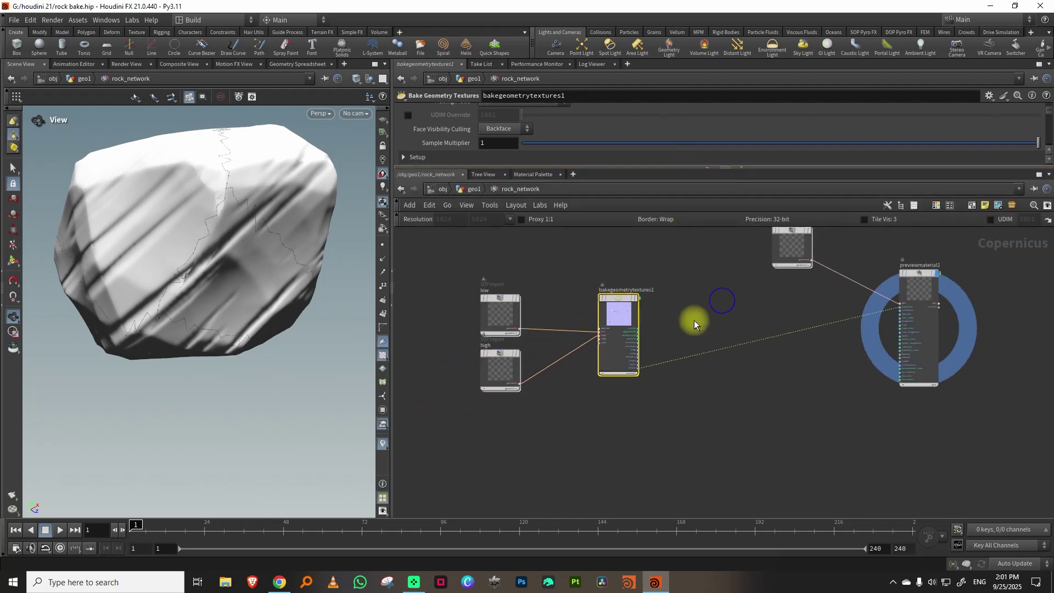
{"action": "left_click_drag", "start_coordinate": [474, 404], "coordinate": [624, 273]}
{"action": "left_click_drag", "start_coordinate": [616, 311], "coordinate": [566, 315]}
{"action": "left_click", "coordinate": [652, 302]}
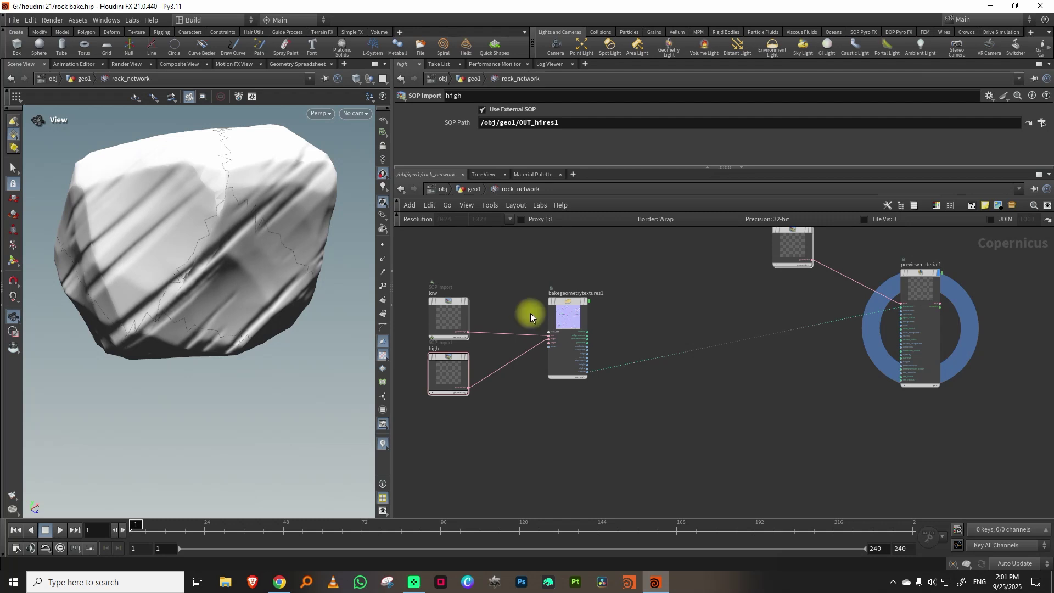
Step: Preview the bake node's alpha output as the Preview Material's basecolor and cut that connection
{"action": "scroll", "coordinate": [640, 315], "scroll_direction": "up", "scroll_amount": 5}
{"action": "left_click", "coordinate": [547, 375]}
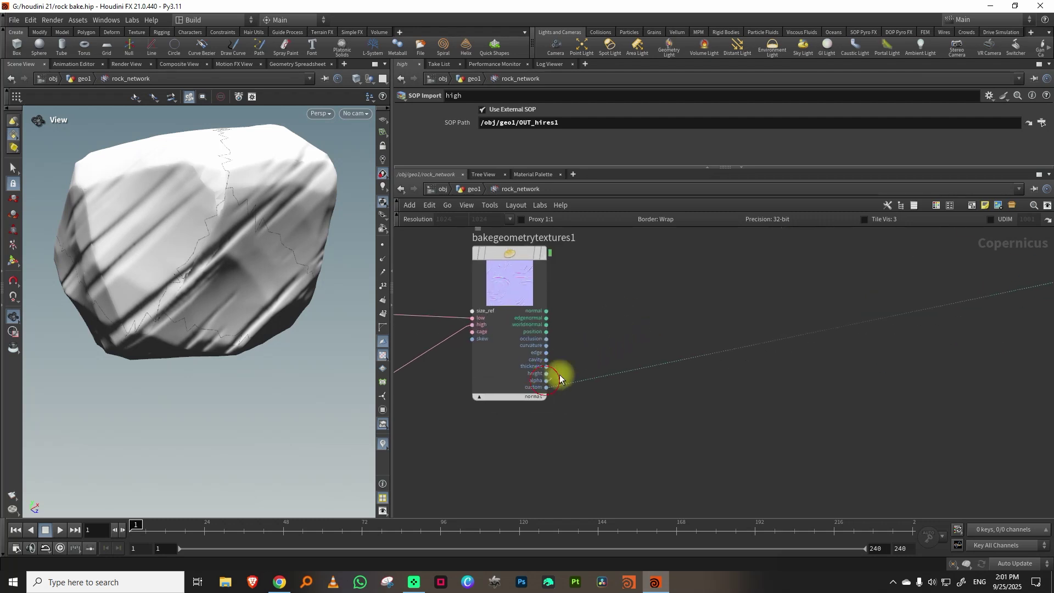
{"action": "left_click", "coordinate": [893, 293]}
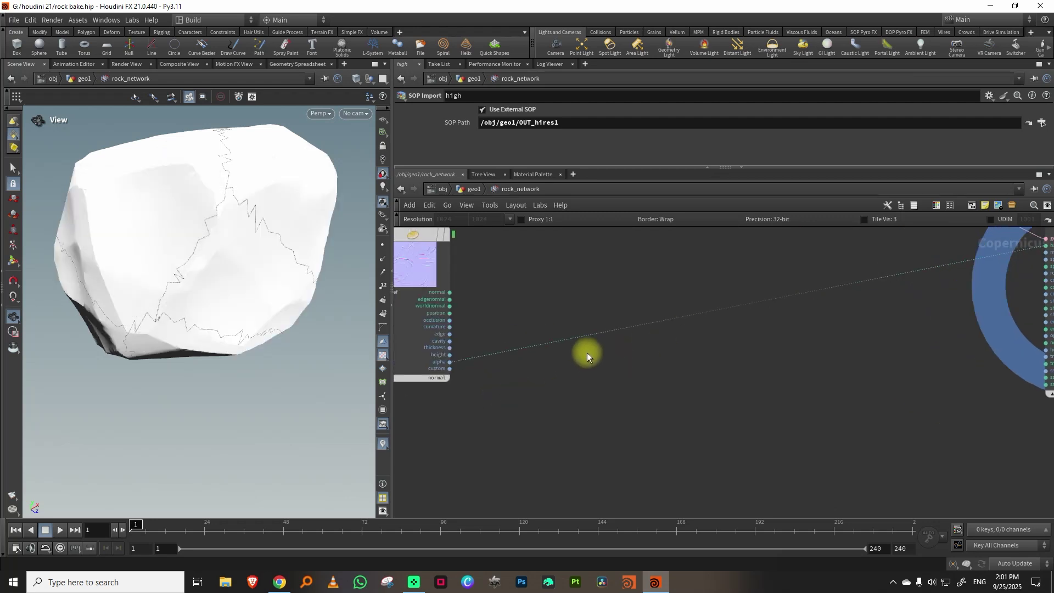
{"action": "key", "text": "y"}
{"action": "left_click_drag", "start_coordinate": [583, 349], "coordinate": [571, 315]}
Step: Add a Smooth Fill node between the bake node and the Preview Material
{"action": "middle_click_drag", "start_coordinate": [570, 326], "coordinate": [585, 330]}
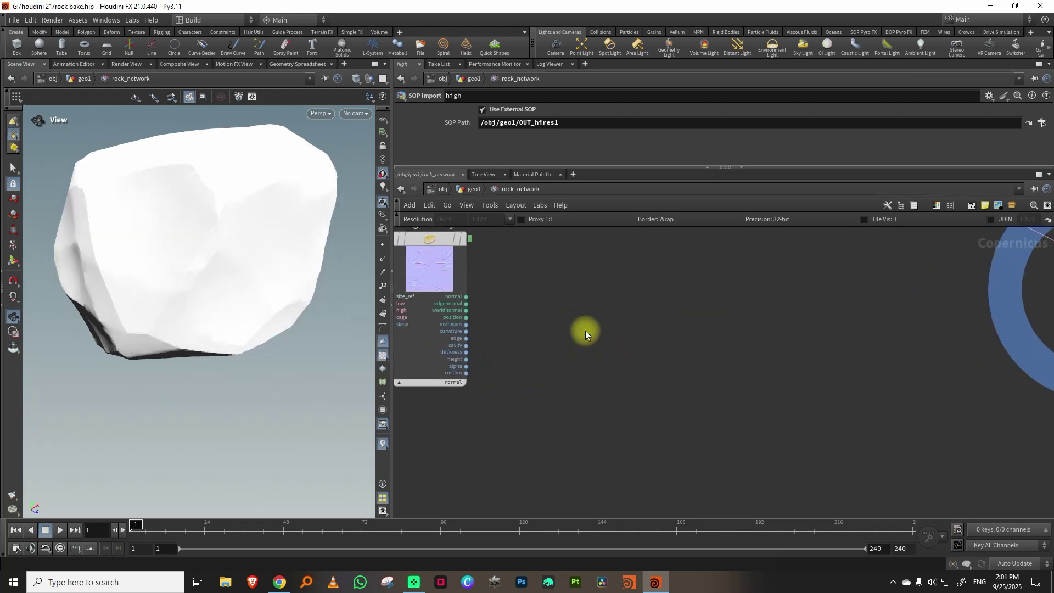
{"action": "key", "text": "Tab"}
{"action": "type", "text": "smooth"}
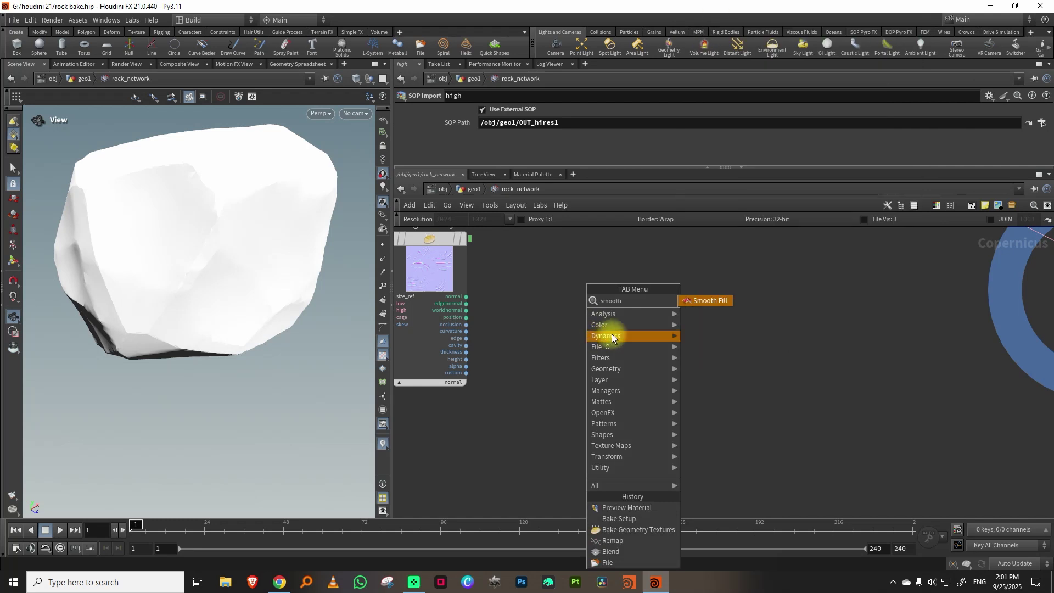
{"action": "left_click", "coordinate": [695, 305]}
{"action": "left_click", "coordinate": [630, 318]}
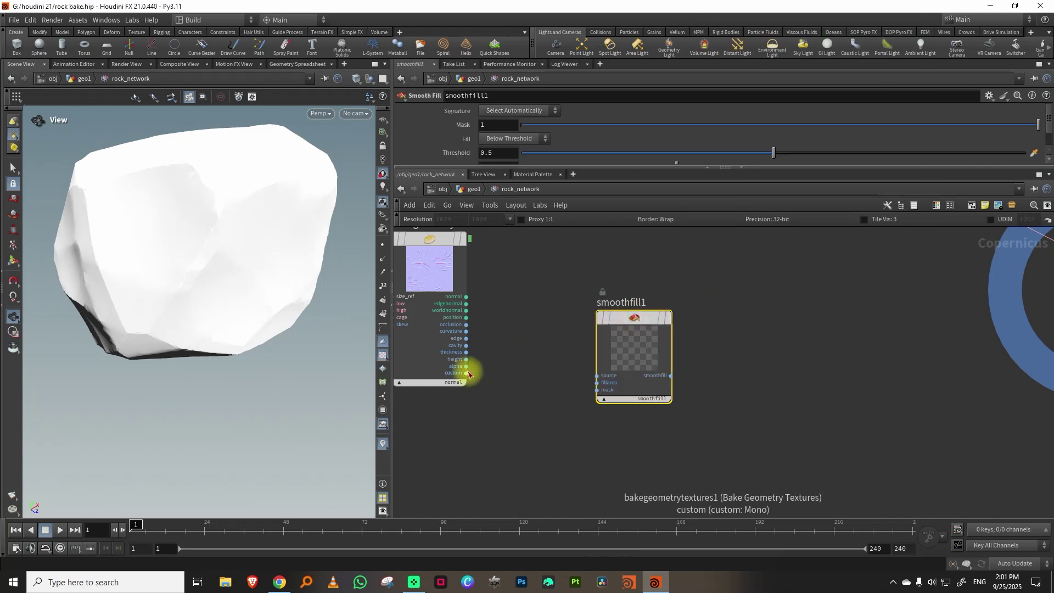
Step: Feed Smooth Fill with the bake's custom output as source and alpha as fillarea, and wire its result into basecolor
{"action": "left_click", "coordinate": [466, 373]}
{"action": "left_click", "coordinate": [613, 376]}
{"action": "left_click", "coordinate": [466, 366]}
{"action": "left_click", "coordinate": [597, 382]}
{"action": "middle_click_drag", "start_coordinate": [730, 344], "coordinate": [544, 372]}
{"action": "left_click", "coordinate": [486, 405]}
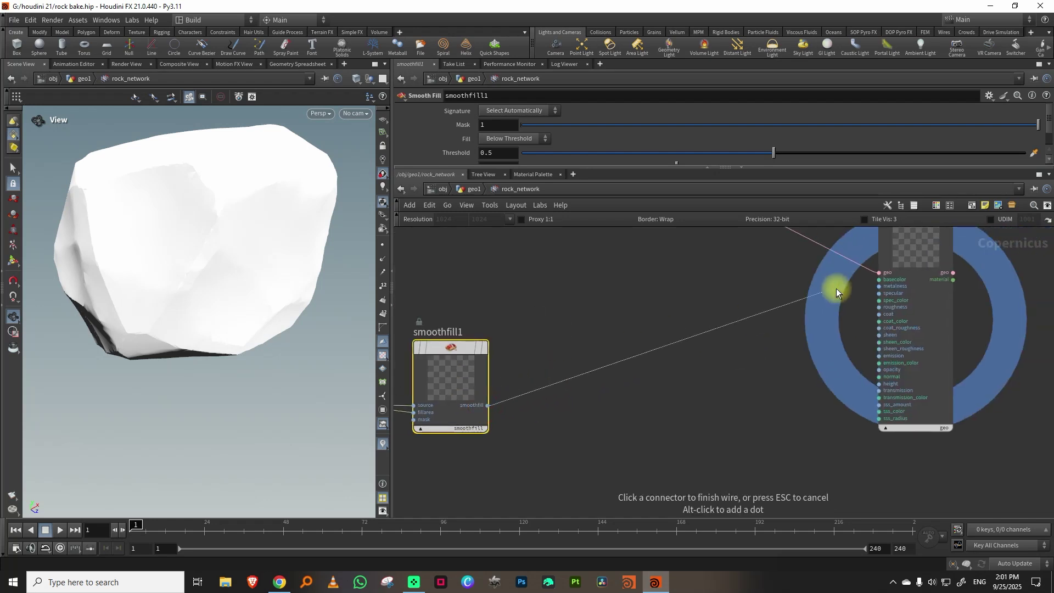
{"action": "left_click", "coordinate": [878, 279]}
{"action": "left_click_drag", "start_coordinate": [162, 258], "coordinate": [233, 294]}
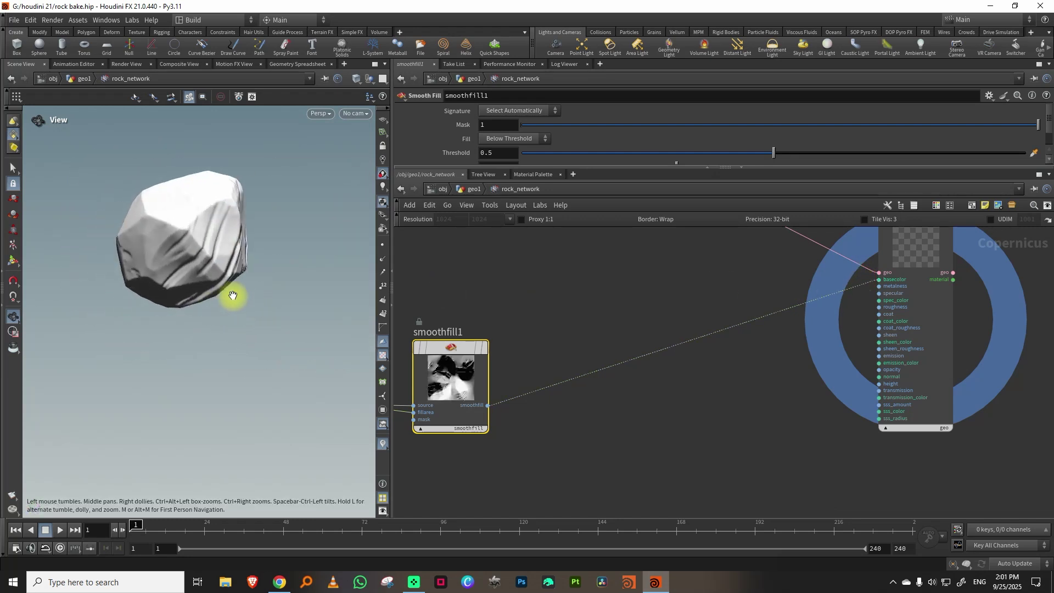
Step: Disconnect the Smooth Fill node from the bake node and Preview Material, leaving it unattached between them
{"action": "scroll", "coordinate": [702, 313], "scroll_direction": "down", "scroll_amount": 3}
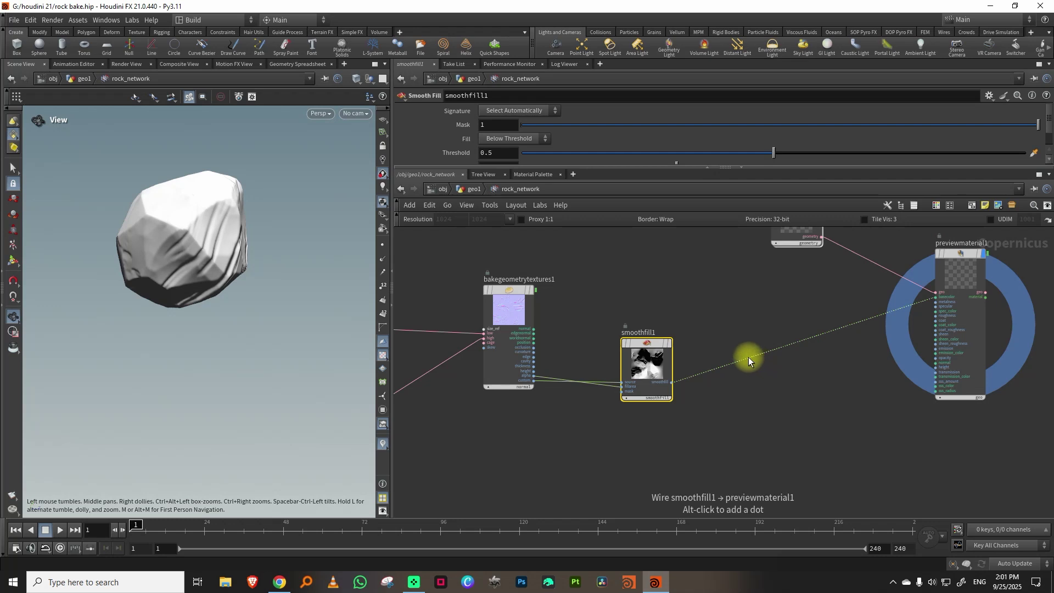
{"action": "left_click_drag", "start_coordinate": [634, 362], "coordinate": [628, 308]}
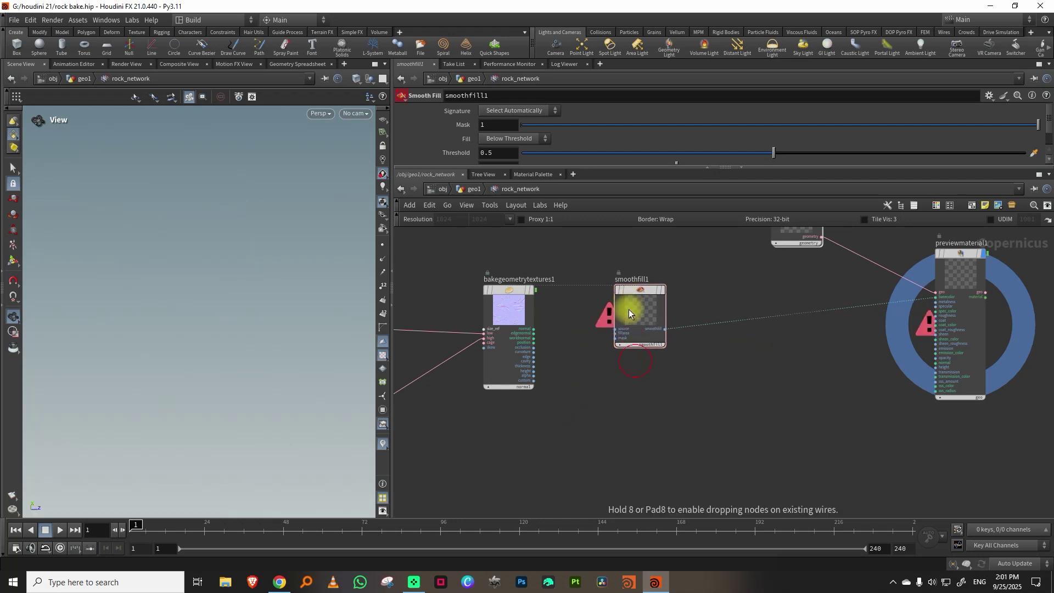
{"action": "left_click_drag", "start_coordinate": [730, 346], "coordinate": [698, 291]}
{"action": "left_click", "coordinate": [642, 308]}
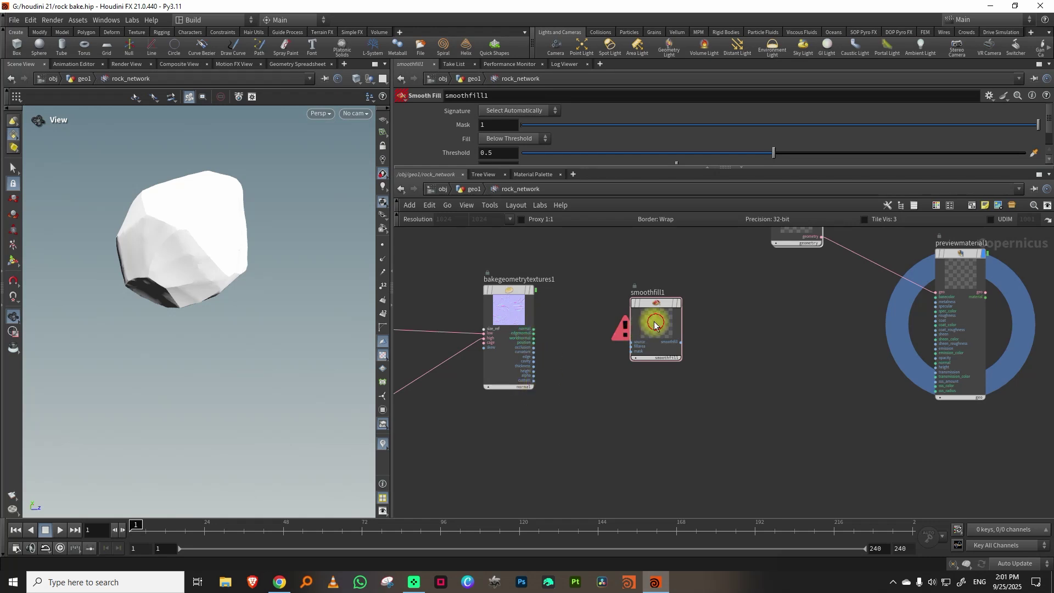
{"action": "left_click_drag", "start_coordinate": [655, 324], "coordinate": [640, 333]}
{"action": "scroll", "coordinate": [575, 347], "scroll_direction": "up", "scroll_amount": 3}
{"action": "left_click", "coordinate": [515, 357]}
{"action": "middle_click_drag", "start_coordinate": [564, 339], "coordinate": [496, 365]}
{"action": "left_click_drag", "start_coordinate": [605, 337], "coordinate": [623, 323]}
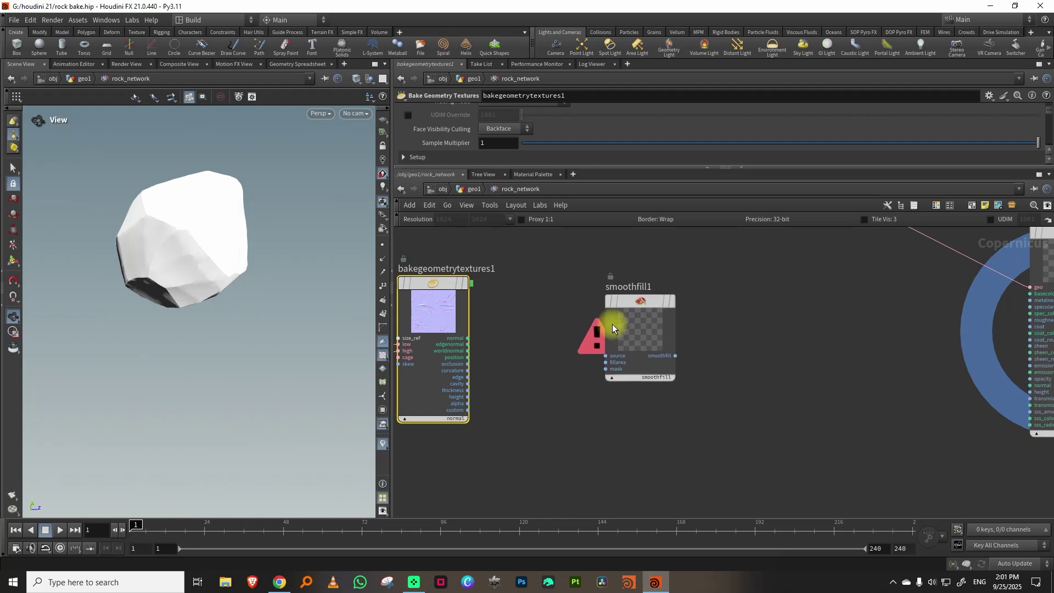
{"action": "middle_click_drag", "start_coordinate": [546, 340], "coordinate": [693, 311]}
{"action": "scroll", "coordinate": [708, 315], "scroll_direction": "down", "scroll_amount": 3}
{"action": "left_click_drag", "start_coordinate": [511, 398], "coordinate": [572, 300]}
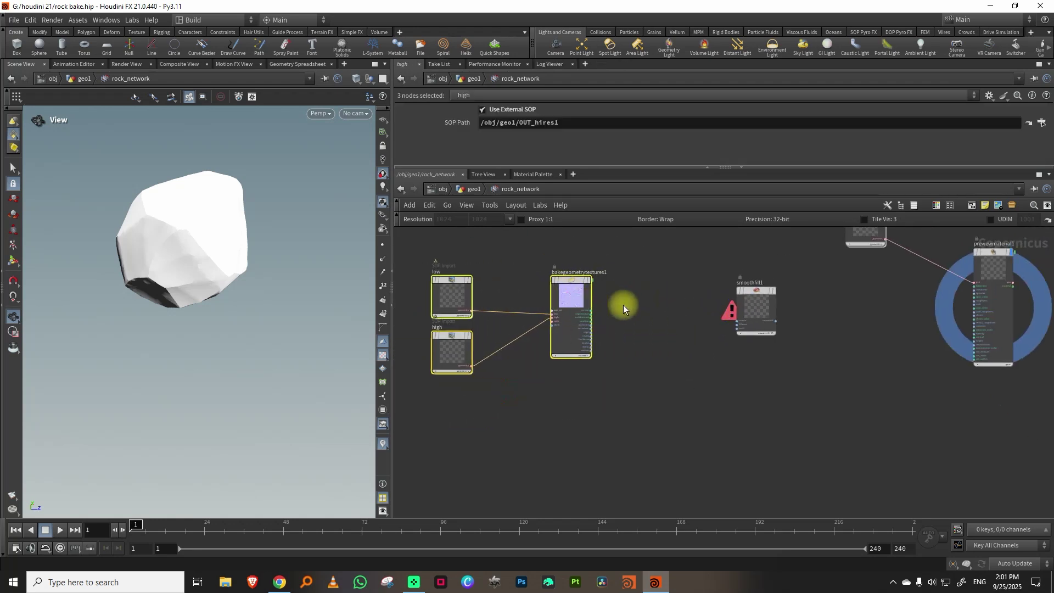
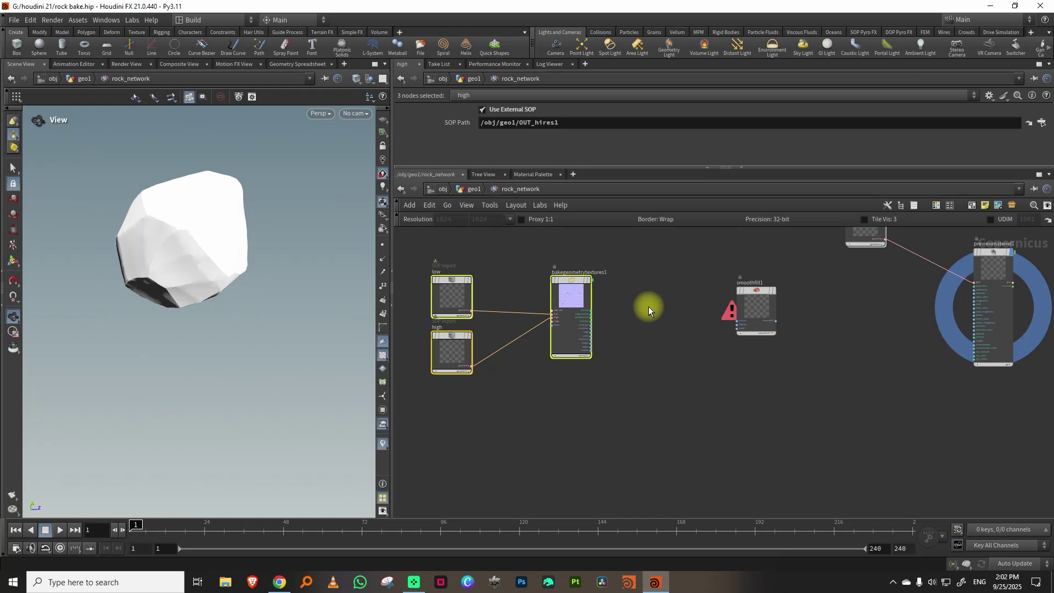
{"action": "scroll", "coordinate": [651, 326], "scroll_direction": "up", "scroll_amount": 3}
{"action": "key", "text": "Tab"}
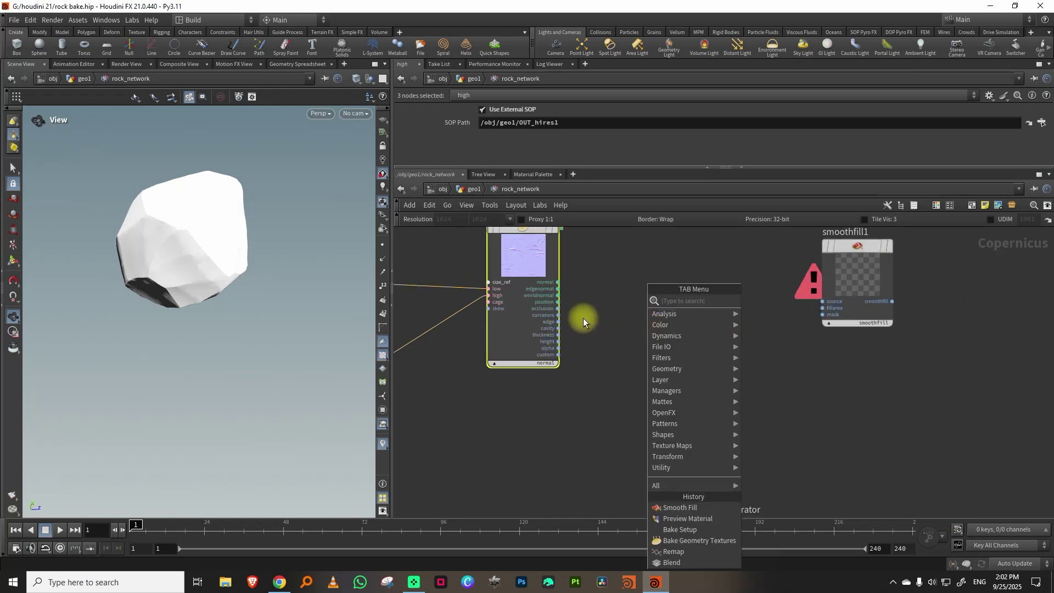
{"action": "key", "text": "Escape"}
Step: Try wiring the bake node's normal output into the Preview Material's normal input and remove the connection
{"action": "left_click", "coordinate": [557, 282]}
{"action": "left_click", "coordinate": [694, 363]}
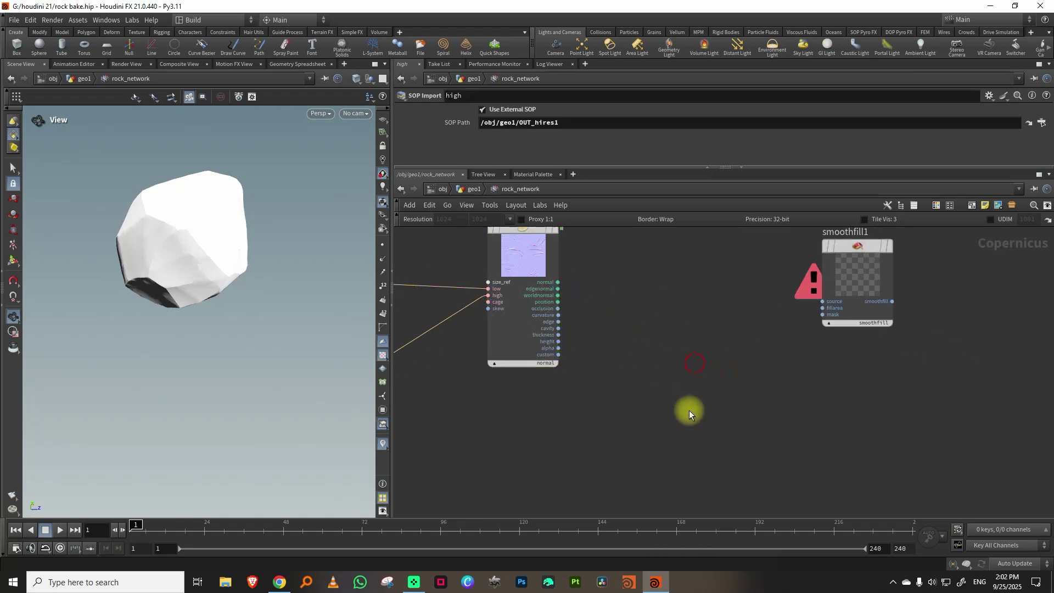
{"action": "left_click", "coordinate": [559, 284]}
{"action": "middle_click_drag", "start_coordinate": [933, 329], "coordinate": [661, 338]}
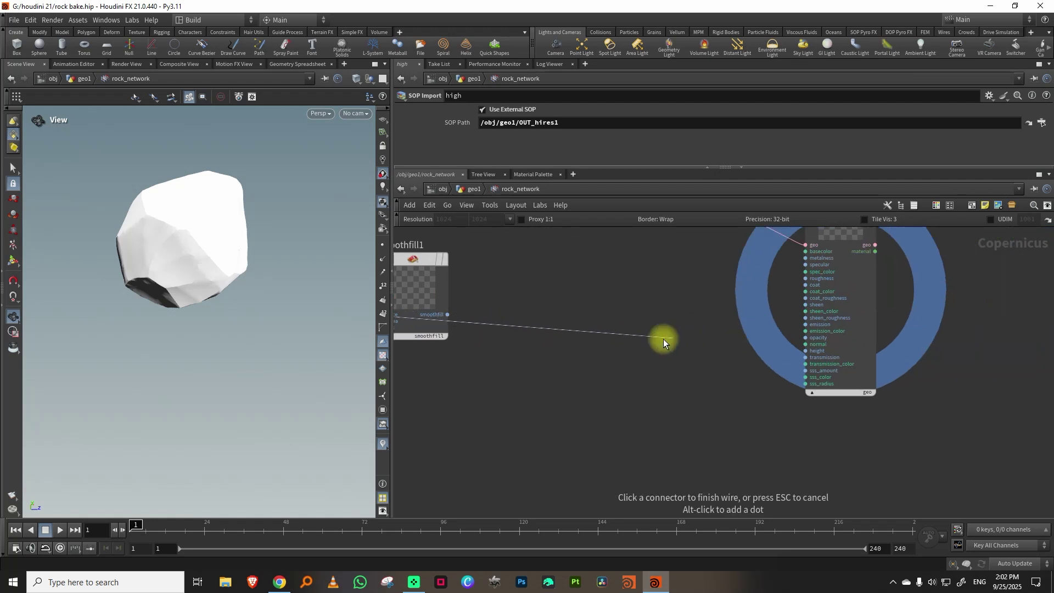
{"action": "left_click", "coordinate": [788, 344]}
{"action": "middle_click_drag", "start_coordinate": [889, 231], "coordinate": [822, 310]}
{"action": "mouse_move", "coordinate": [263, 271]}
{"action": "left_mouse_down"}
{"action": "mouse_move", "coordinate": [193, 258]}
{"action": "mouse_move", "coordinate": [278, 226]}
{"action": "mouse_move", "coordinate": [266, 275]}
{"action": "mouse_move", "coordinate": [216, 270]}
{"action": "mouse_move", "coordinate": [225, 264]}
{"action": "left_mouse_up"}
{"action": "middle_click_drag", "start_coordinate": [493, 312], "coordinate": [679, 341]}
{"action": "left_click_drag", "start_coordinate": [669, 355], "coordinate": [641, 402]}
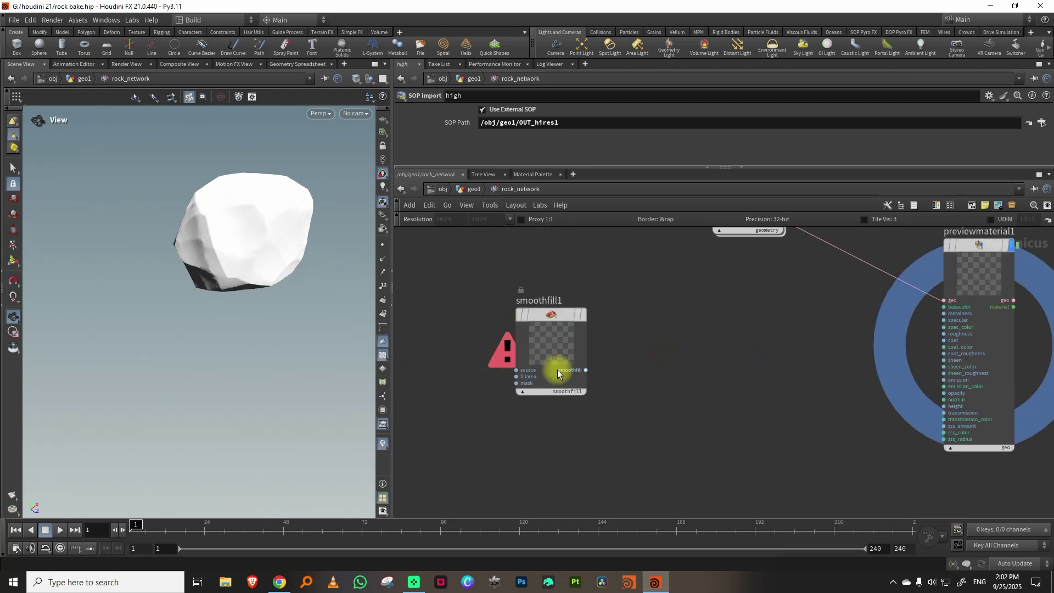
Step: Add a Cable Pack node between the bake node and the Smooth Fill node
{"action": "left_click_drag", "start_coordinate": [530, 344], "coordinate": [572, 322]}
{"action": "middle_click_drag", "start_coordinate": [482, 332], "coordinate": [738, 326]}
{"action": "key", "text": "Tab"}
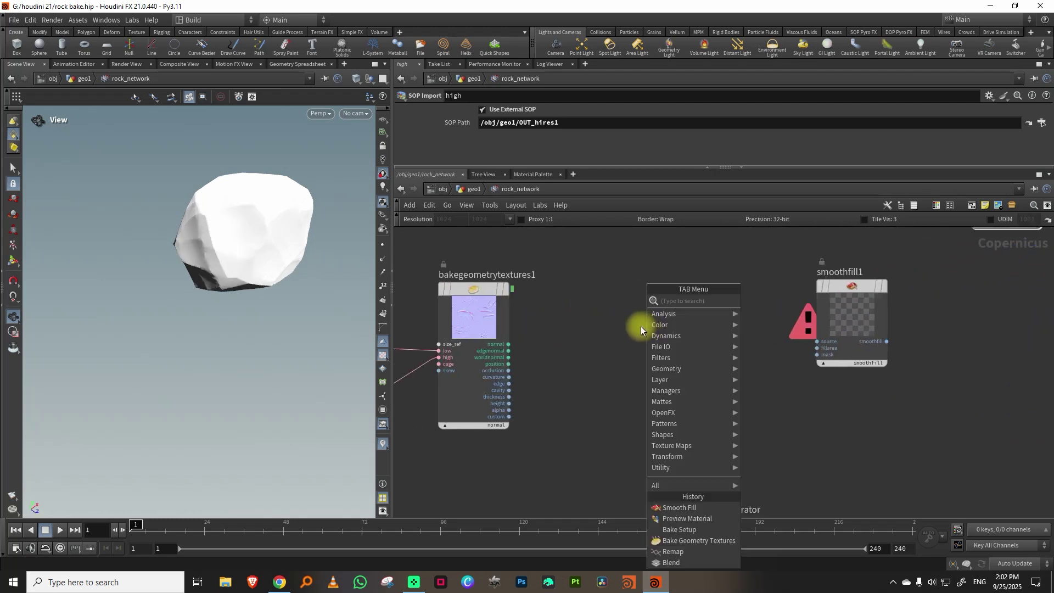
{"action": "type", "text": "cable"}
{"action": "left_click", "coordinate": [790, 324]}
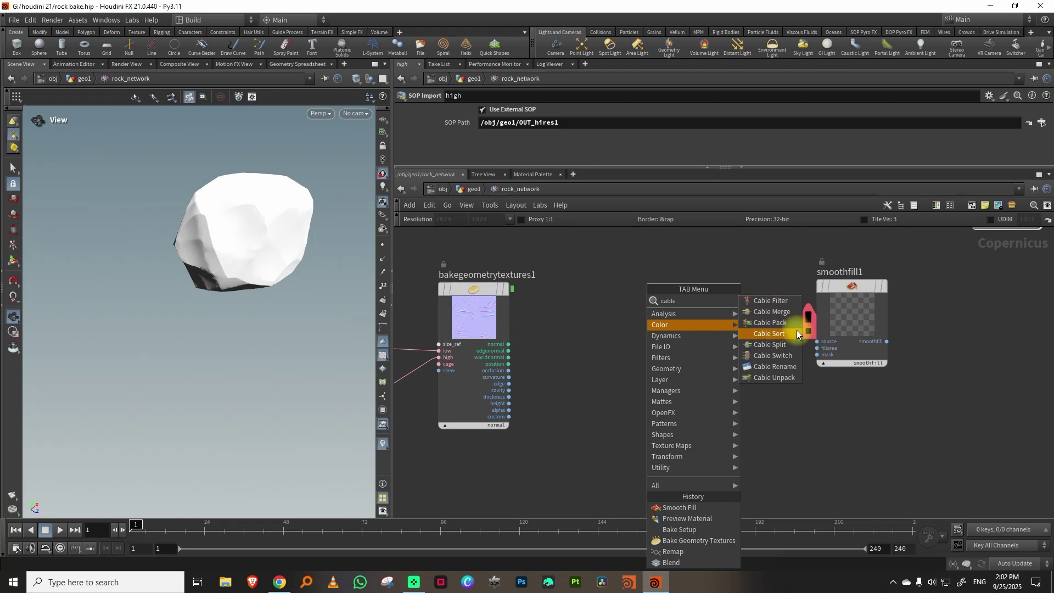
{"action": "left_click", "coordinate": [615, 374]}
Step: Wire the bake node's normal, worldnormal and position outputs into separate inputs of the Cable Pack node
{"action": "left_click", "coordinate": [455, 364]}
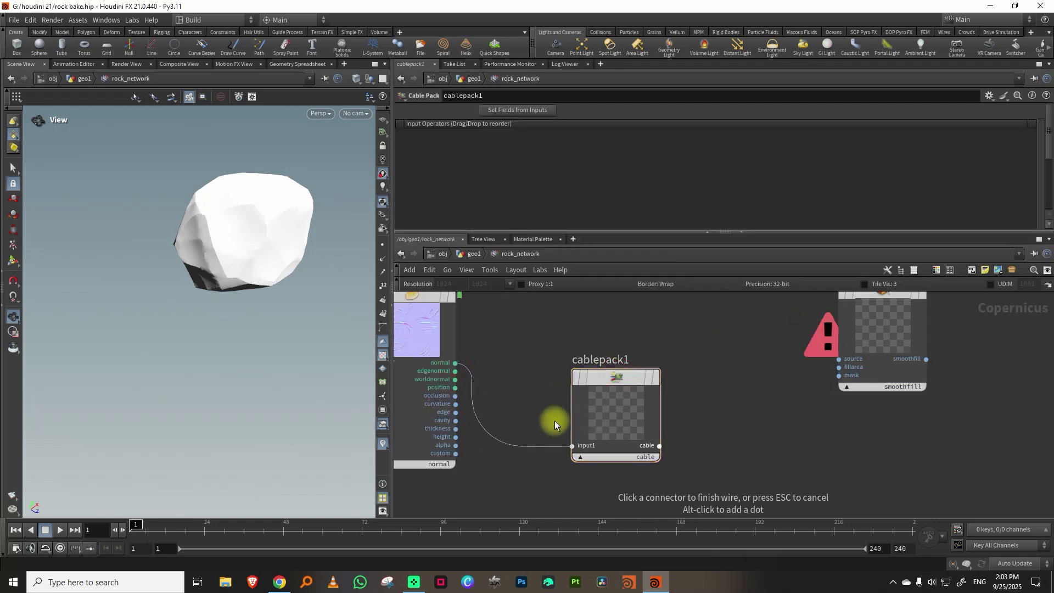
{"action": "left_click", "coordinate": [572, 445]}
{"action": "left_click", "coordinate": [455, 378]}
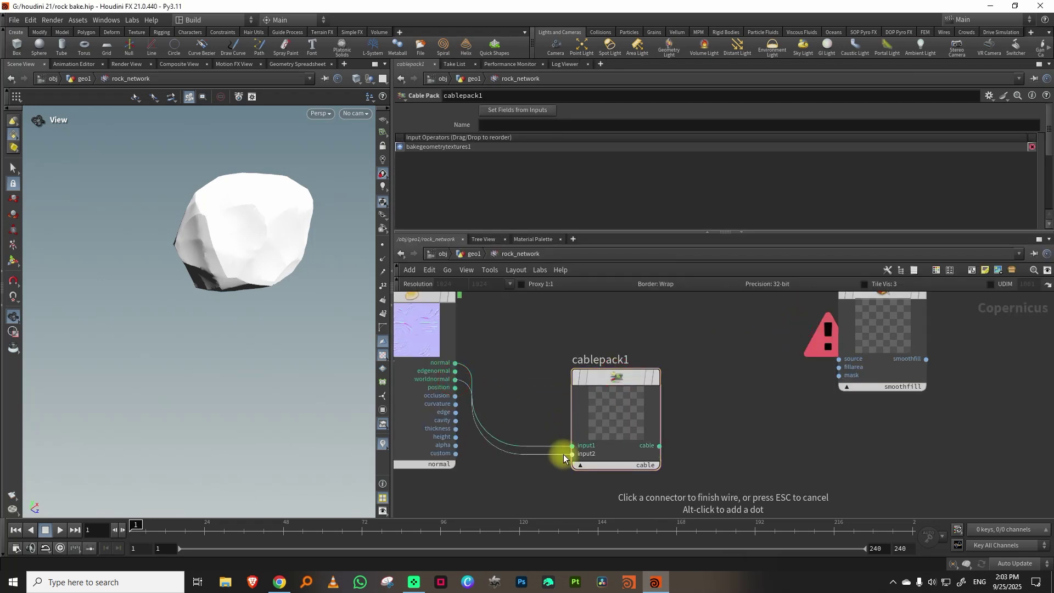
{"action": "left_click", "coordinate": [572, 454]}
{"action": "left_click", "coordinate": [455, 387]}
{"action": "left_click", "coordinate": [572, 462]}
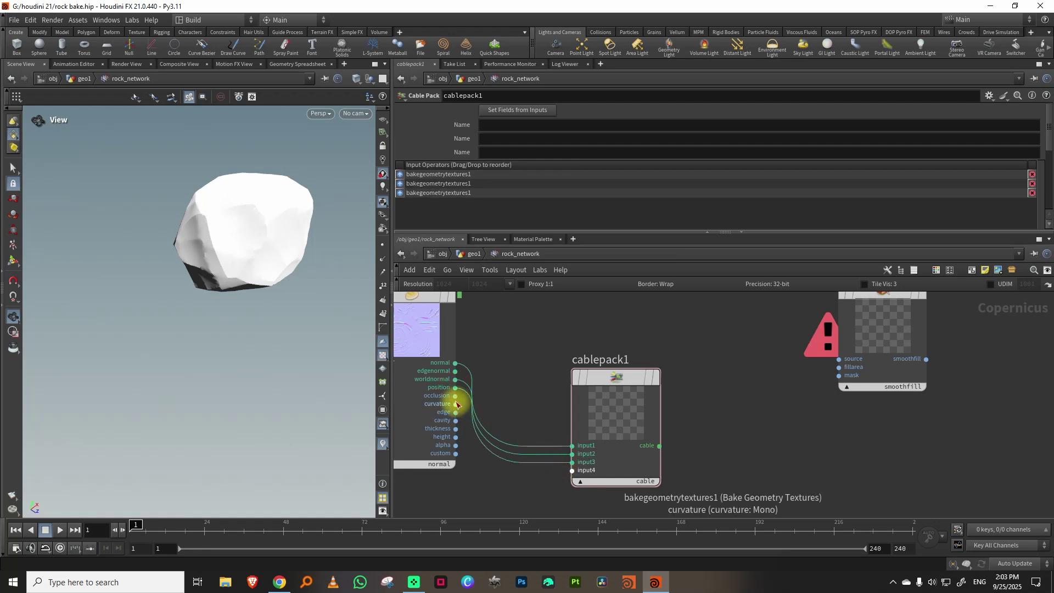
Step: Connect the bake node's curvature, cavity and custom outputs to the next free Cable Pack inputs
{"action": "left_click", "coordinate": [455, 395]}
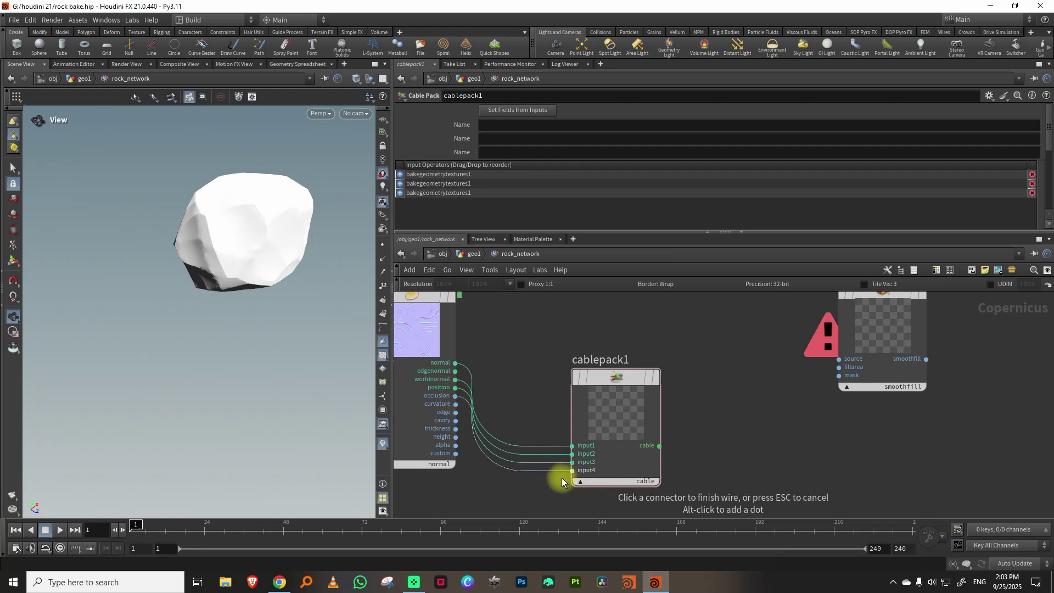
{"action": "left_click", "coordinate": [455, 403]}
{"action": "left_click", "coordinate": [572, 471]}
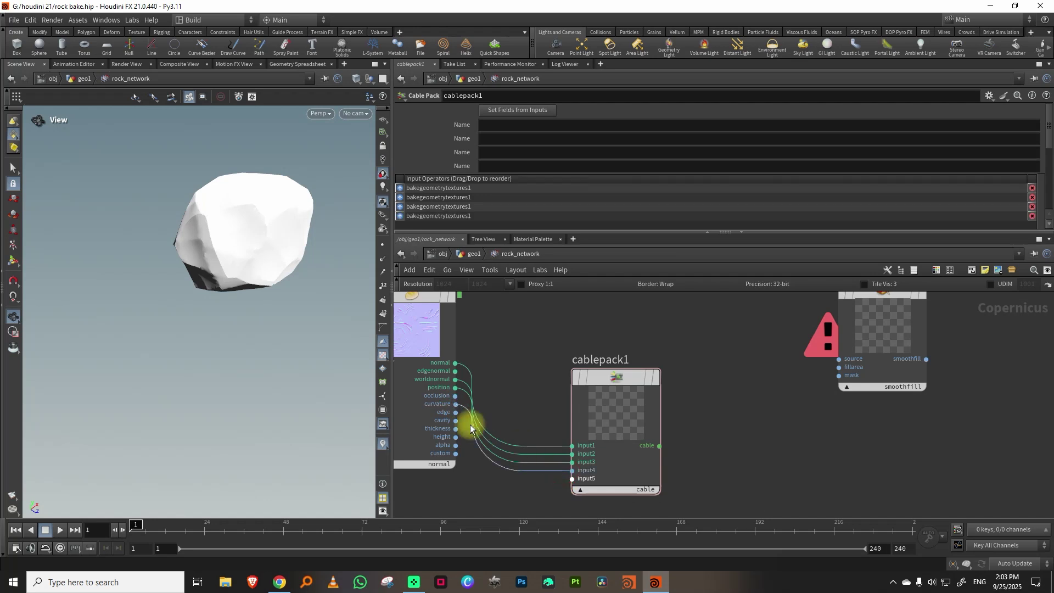
{"action": "left_click", "coordinate": [455, 420]}
{"action": "left_click", "coordinate": [572, 479]}
{"action": "left_click", "coordinate": [455, 452]}
{"action": "left_click", "coordinate": [572, 487]}
Step: Set the Cable Pack's field names from its inputs and rename the custom field to slope
{"action": "left_click", "coordinate": [524, 109]}
{"action": "left_click_drag", "start_coordinate": [498, 193], "coordinate": [436, 189]}
{"action": "type", "text": "slope"}
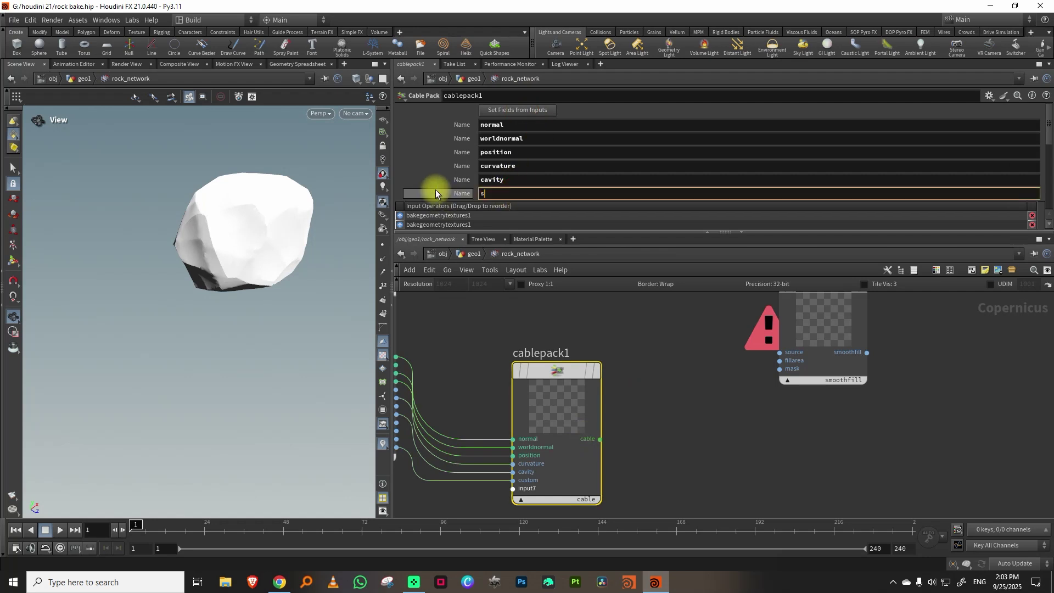
{"action": "key", "text": "Return"}
Step: Wire the Cable Pack's cable output into Smooth Fill's source and the bake node's alpha into its fillarea
{"action": "left_click", "coordinate": [600, 439]}
{"action": "left_click", "coordinate": [769, 346]}
{"action": "left_click_drag", "start_coordinate": [815, 338], "coordinate": [811, 342]}
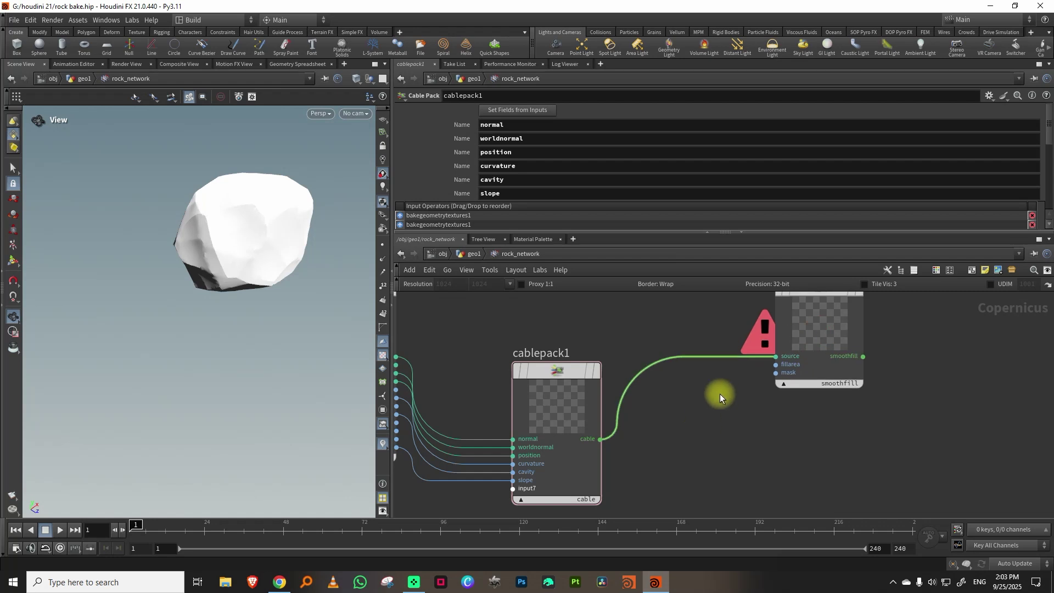
{"action": "middle_click_drag", "start_coordinate": [691, 424], "coordinate": [731, 399]}
{"action": "left_click", "coordinate": [436, 412]}
{"action": "left_click", "coordinate": [803, 339]}
Step: Select the Smooth Fill node and display its result in the viewport
{"action": "middle_click_drag", "start_coordinate": [842, 379], "coordinate": [712, 463]}
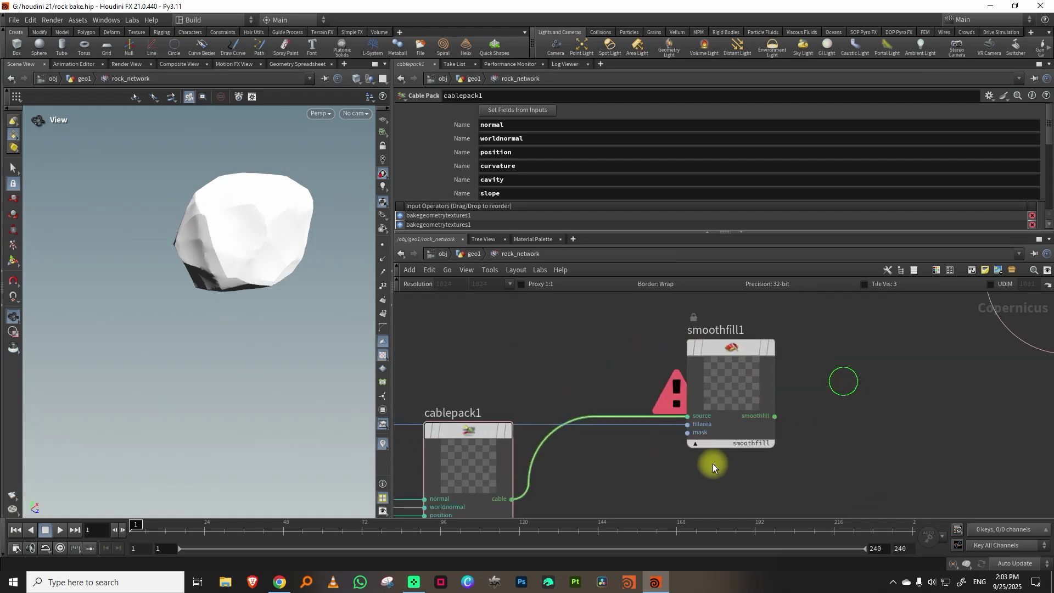
{"action": "left_click", "coordinate": [770, 347]}
{"action": "left_click", "coordinate": [757, 349]}
Step: Add a Cable Unpack node fed by Smooth Fill's output and set its fields from the input
{"action": "middle_click_drag", "start_coordinate": [806, 367], "coordinate": [752, 357]}
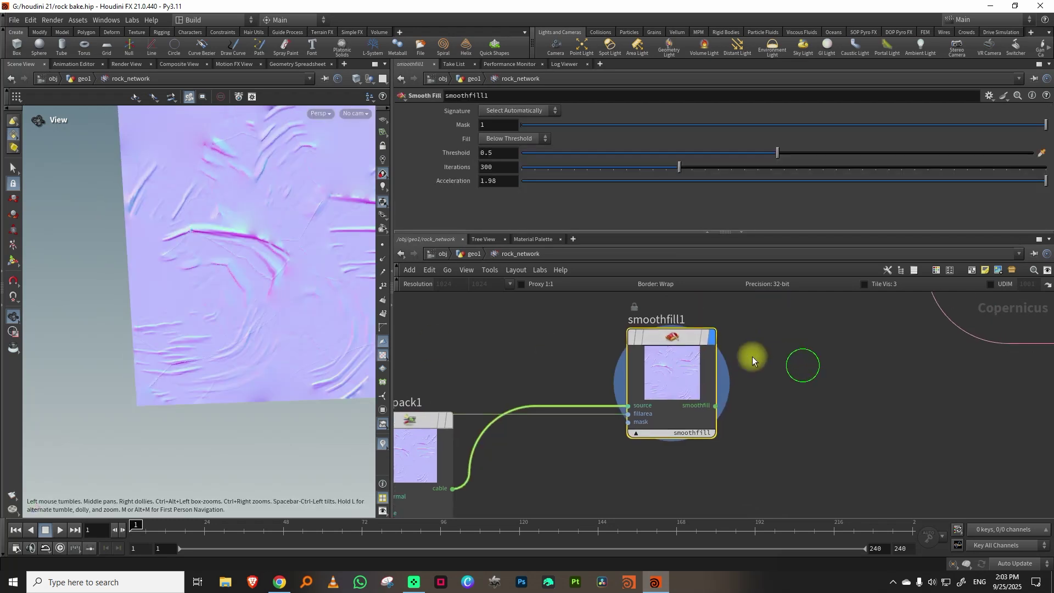
{"action": "key", "text": "Tab"}
{"action": "type", "text": "cab"}
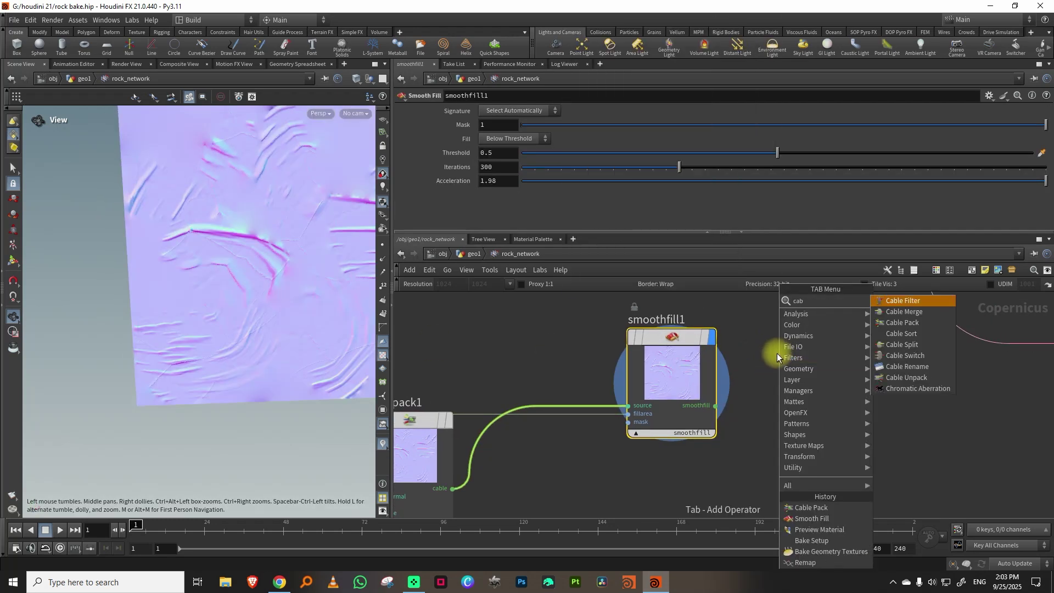
{"action": "left_click", "coordinate": [906, 377]}
{"action": "left_click", "coordinate": [714, 407]}
{"action": "left_click", "coordinate": [827, 456]}
{"action": "left_click_drag", "start_coordinate": [894, 400], "coordinate": [856, 389]}
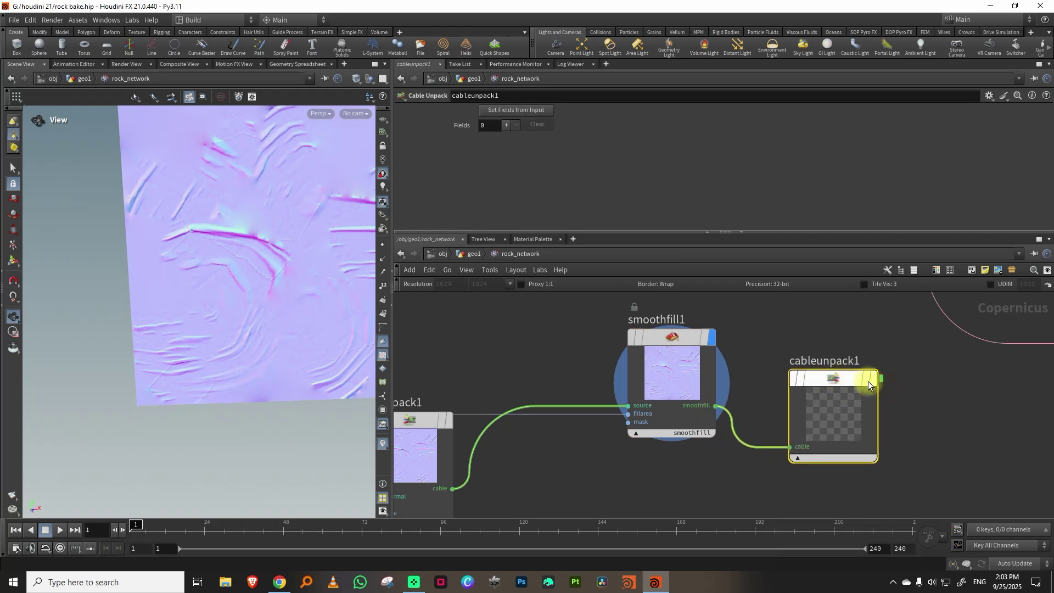
{"action": "left_click", "coordinate": [522, 111]}
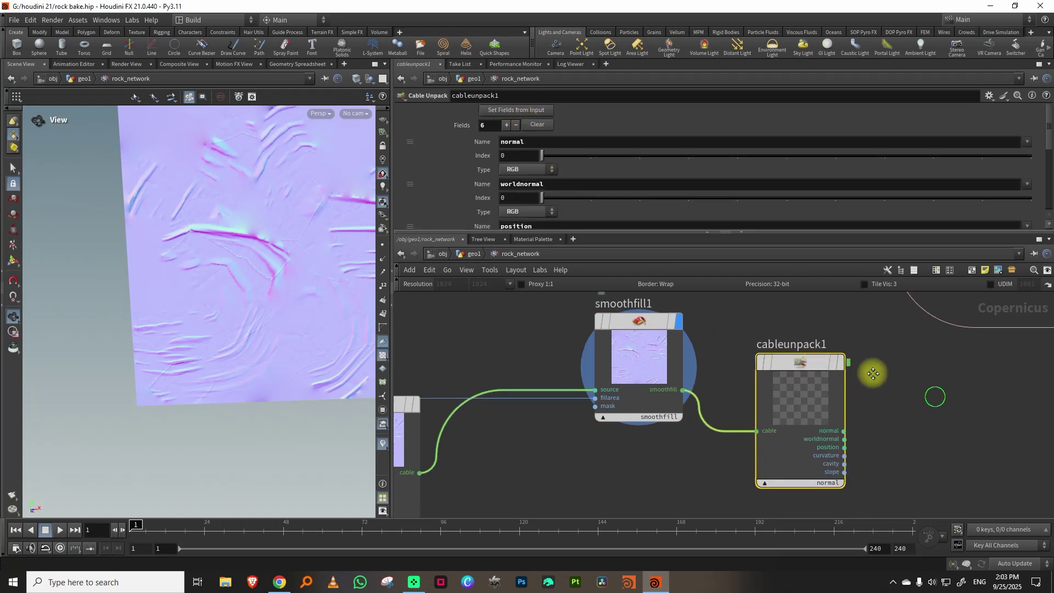
Step: Check the filled normal map and wire the Cable Unpack's normal output into Preview Material's normal input
{"action": "left_click_drag", "start_coordinate": [753, 442], "coordinate": [747, 444]}
{"action": "left_click_drag", "start_coordinate": [297, 265], "coordinate": [291, 247]}
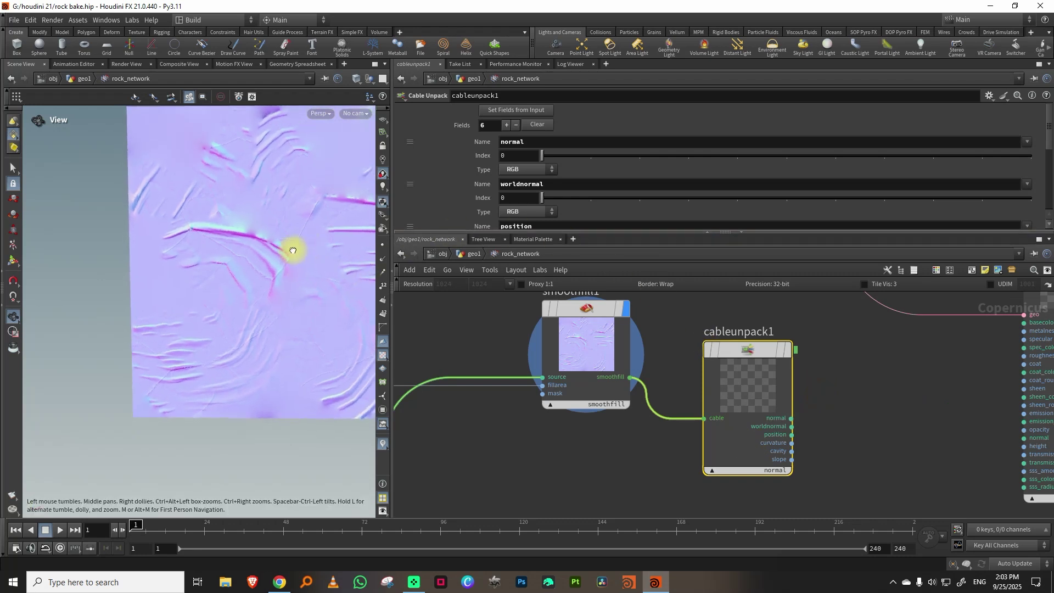
{"action": "middle_click_drag", "start_coordinate": [323, 248], "coordinate": [246, 277]}
{"action": "left_click_drag", "start_coordinate": [246, 277], "coordinate": [194, 327]}
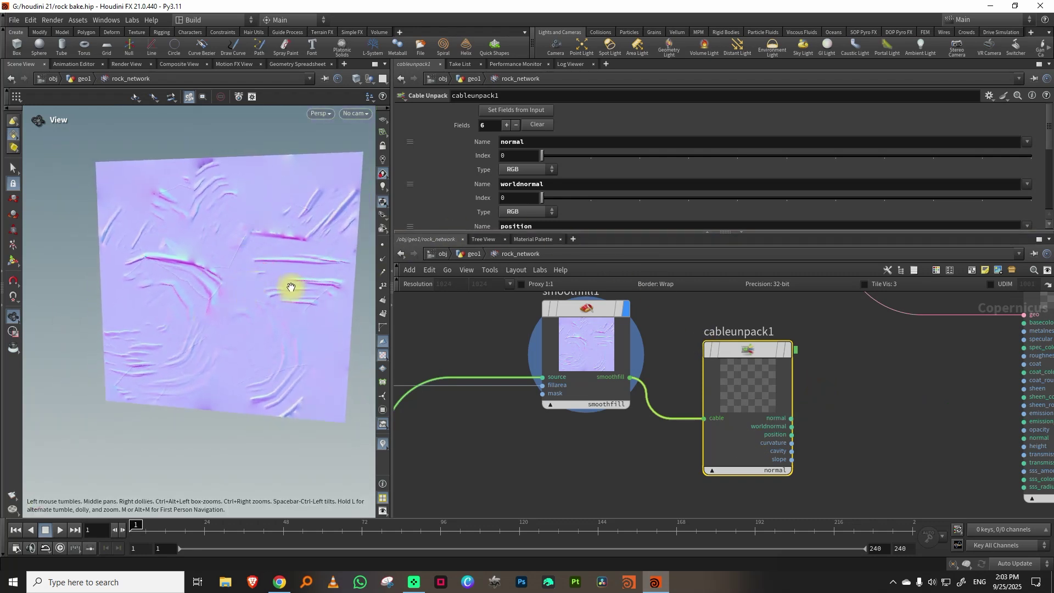
{"action": "middle_click_drag", "start_coordinate": [884, 388], "coordinate": [766, 393]}
{"action": "left_click", "coordinate": [689, 424]}
{"action": "left_click", "coordinate": [909, 441]}
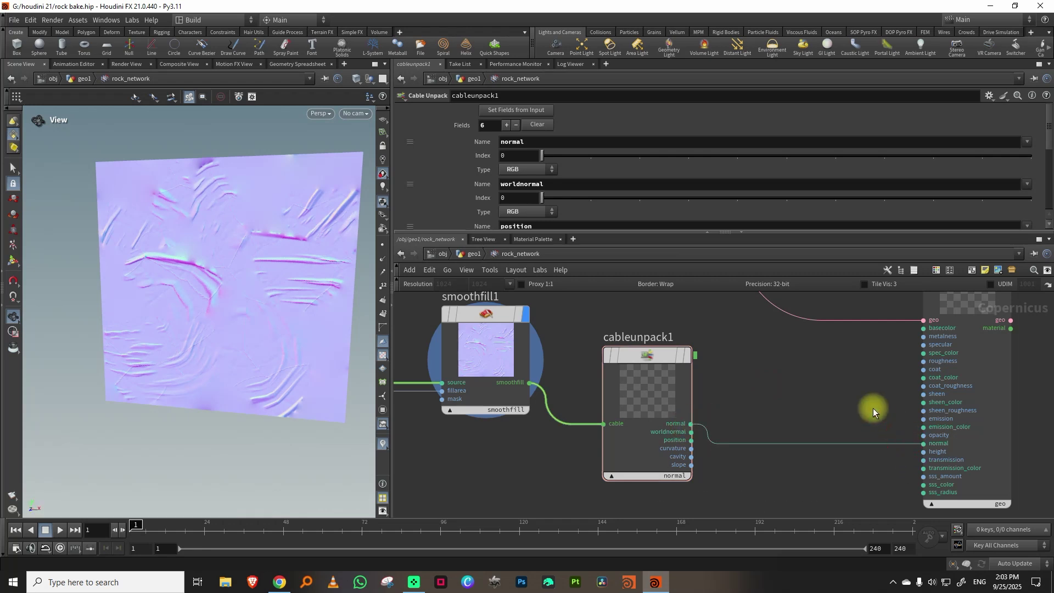
Step: Display the Preview Material node and examine the normal detail on the rock from several angles
{"action": "middle_click_drag", "start_coordinate": [953, 335], "coordinate": [821, 388]}
{"action": "left_click", "coordinate": [870, 305]}
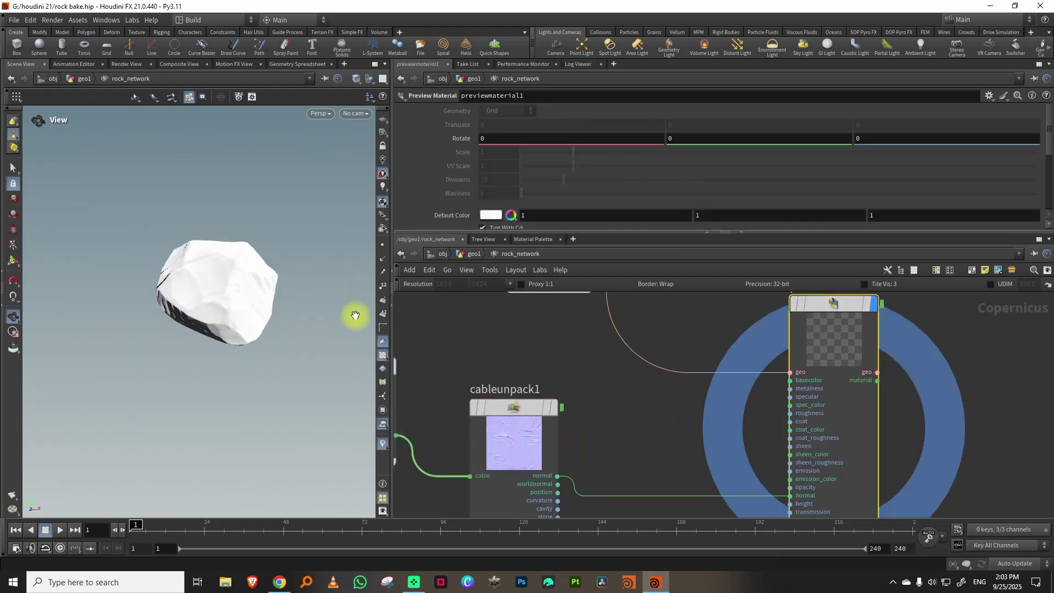
{"action": "left_click_drag", "start_coordinate": [355, 315], "coordinate": [316, 294]}
{"action": "right_click_drag", "start_coordinate": [199, 327], "coordinate": [233, 309]}
{"action": "left_click_drag", "start_coordinate": [233, 308], "coordinate": [170, 296]}
{"action": "scroll", "coordinate": [776, 384], "scroll_direction": "down", "scroll_amount": 5}
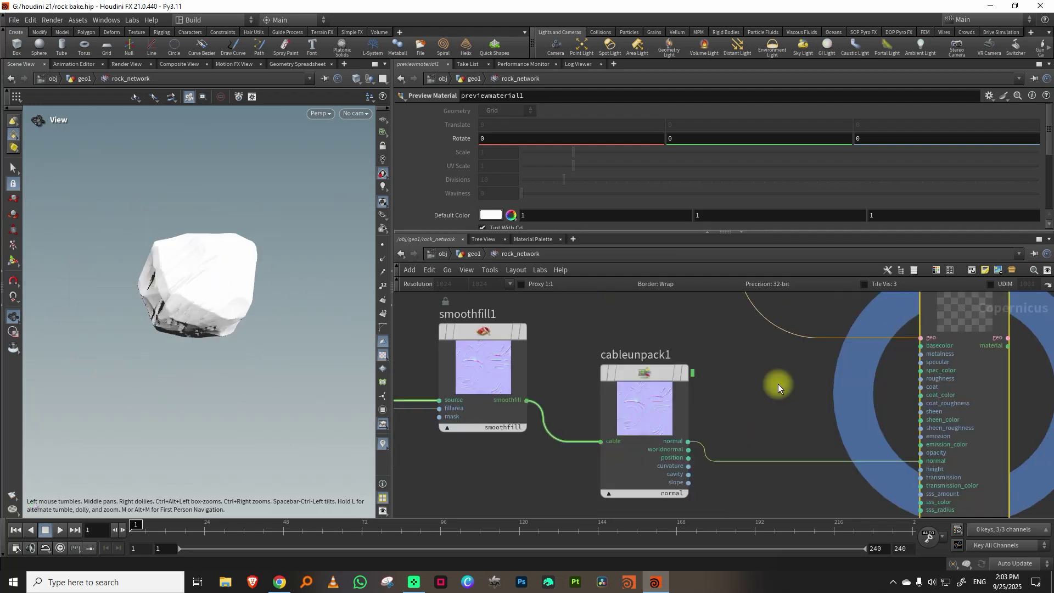
Step: Rearrange the bake, Cable Pack, Smooth Fill and Cable Unpack nodes into a tidier, more widely spaced layout
{"action": "middle_click_drag", "start_coordinate": [568, 361], "coordinate": [668, 360]}
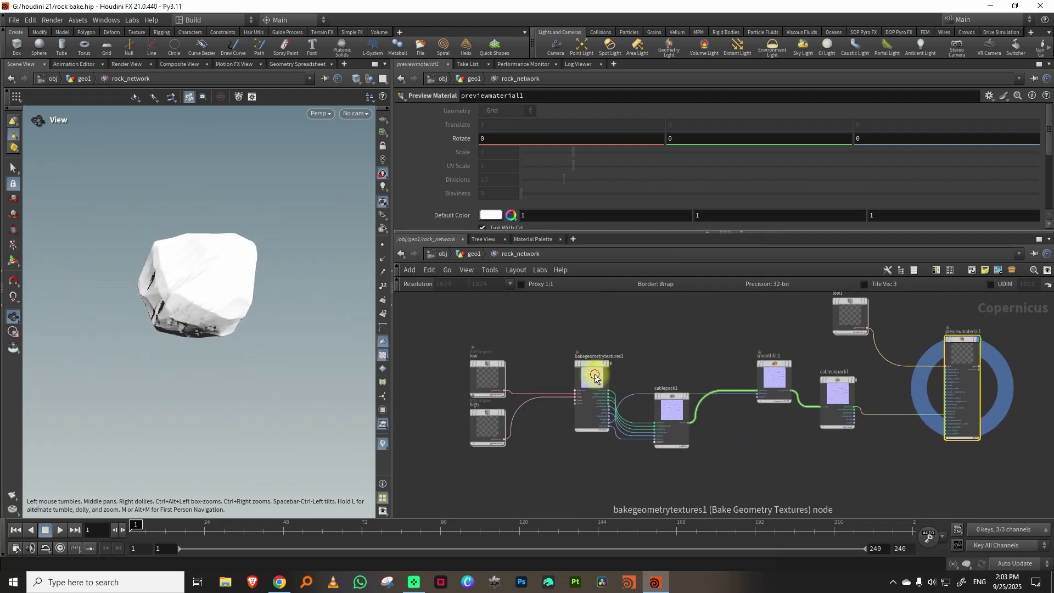
{"action": "left_click_drag", "start_coordinate": [595, 378], "coordinate": [574, 361]}
{"action": "left_click_drag", "start_coordinate": [673, 415], "coordinate": [664, 443]}
{"action": "left_click_drag", "start_coordinate": [772, 378], "coordinate": [746, 365]}
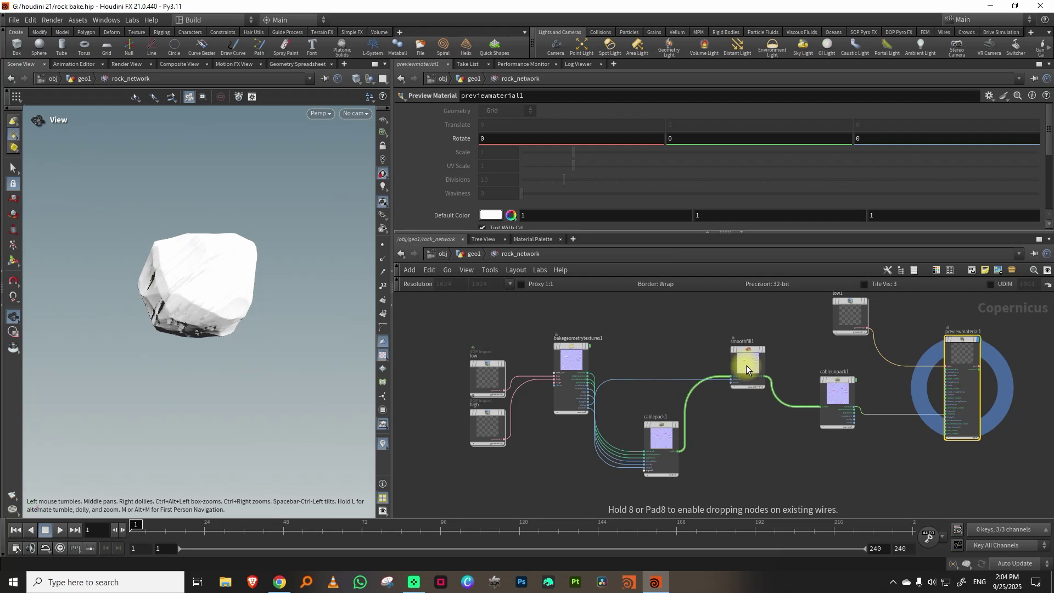
{"action": "middle_click_drag", "start_coordinate": [640, 416], "coordinate": [717, 397]}
{"action": "left_click_drag", "start_coordinate": [489, 457], "coordinate": [688, 344]}
{"action": "left_click_drag", "start_coordinate": [901, 373], "coordinate": [765, 340]}
{"action": "middle_click_drag", "start_coordinate": [856, 346], "coordinate": [667, 341]}
{"action": "right_click_drag", "start_coordinate": [667, 341], "coordinate": [738, 369]}
{"action": "middle_click_drag", "start_coordinate": [737, 369], "coordinate": [640, 380]}
{"action": "right_click_drag", "start_coordinate": [590, 388], "coordinate": [608, 376]}
{"action": "middle_click_drag", "start_coordinate": [608, 377], "coordinate": [561, 400]}
{"action": "middle_click_drag", "start_coordinate": [653, 397], "coordinate": [581, 453]}
{"action": "left_click_drag", "start_coordinate": [800, 389], "coordinate": [864, 360]}
Step: Add a Remap node after the Cable Unpack node, fed by the curvature output
{"action": "middle_click_drag", "start_coordinate": [653, 411], "coordinate": [844, 373]}
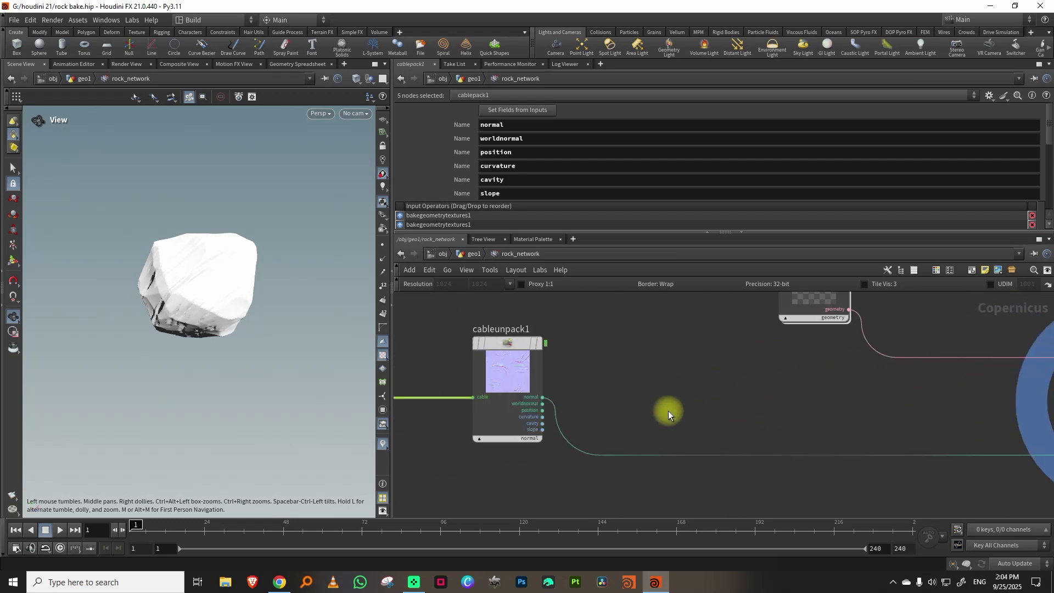
{"action": "middle_click_drag", "start_coordinate": [667, 401], "coordinate": [641, 376]}
{"action": "key", "text": "Tab"}
{"action": "type", "text": "rem"}
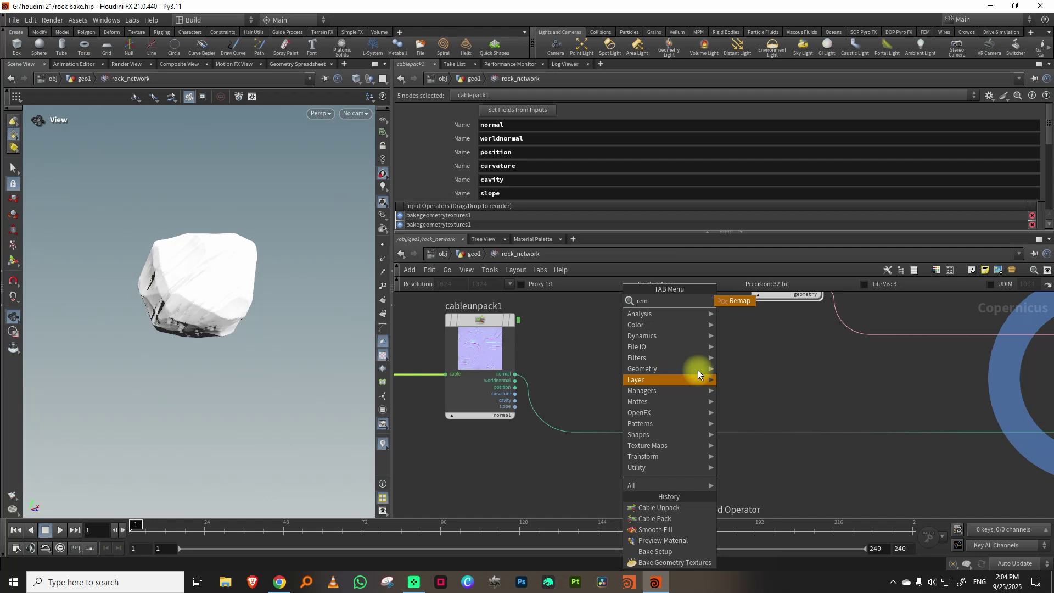
{"action": "left_click", "coordinate": [749, 300]}
{"action": "left_click", "coordinate": [714, 394]}
Step: Add a Mono to RGB node and feed its source with the Remap output
{"action": "key", "text": "Tab"}
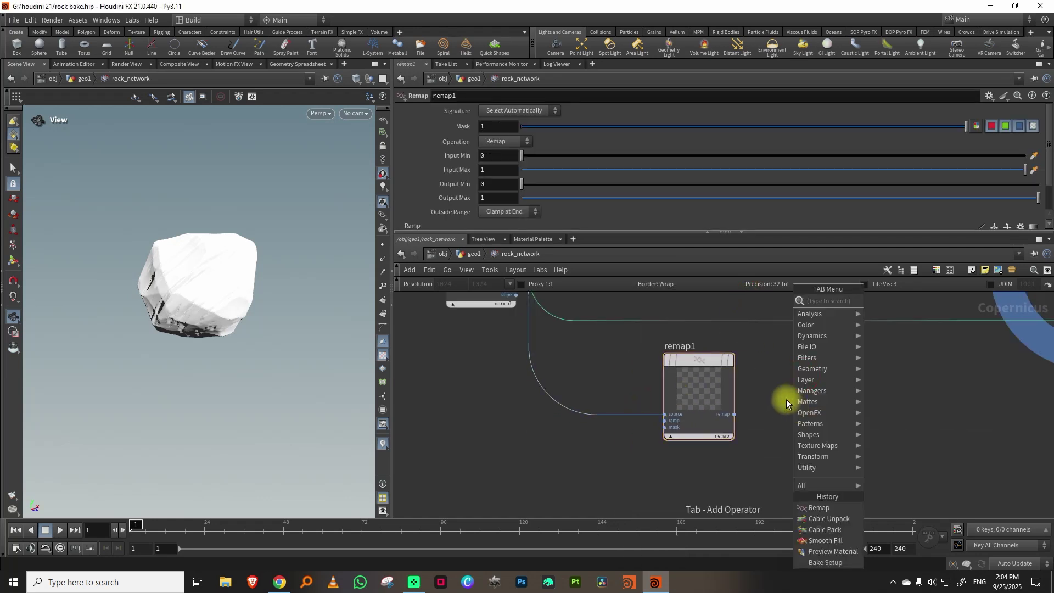
{"action": "mouse_move", "coordinate": [807, 379]}
{"action": "left_click", "coordinate": [897, 310]}
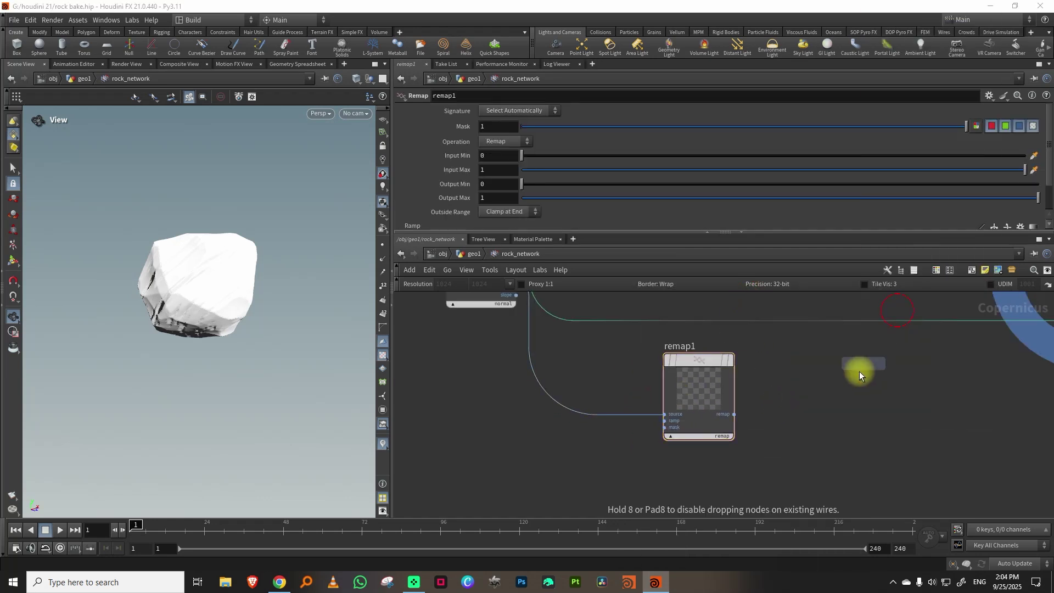
{"action": "left_click", "coordinate": [859, 375]}
{"action": "left_click", "coordinate": [734, 414]}
{"action": "left_click", "coordinate": [819, 425]}
Step: Wire the Mono to RGB output into Preview Material's basecolor and view the rock from another angle
{"action": "middle_click_drag", "start_coordinate": [905, 383], "coordinate": [730, 411]}
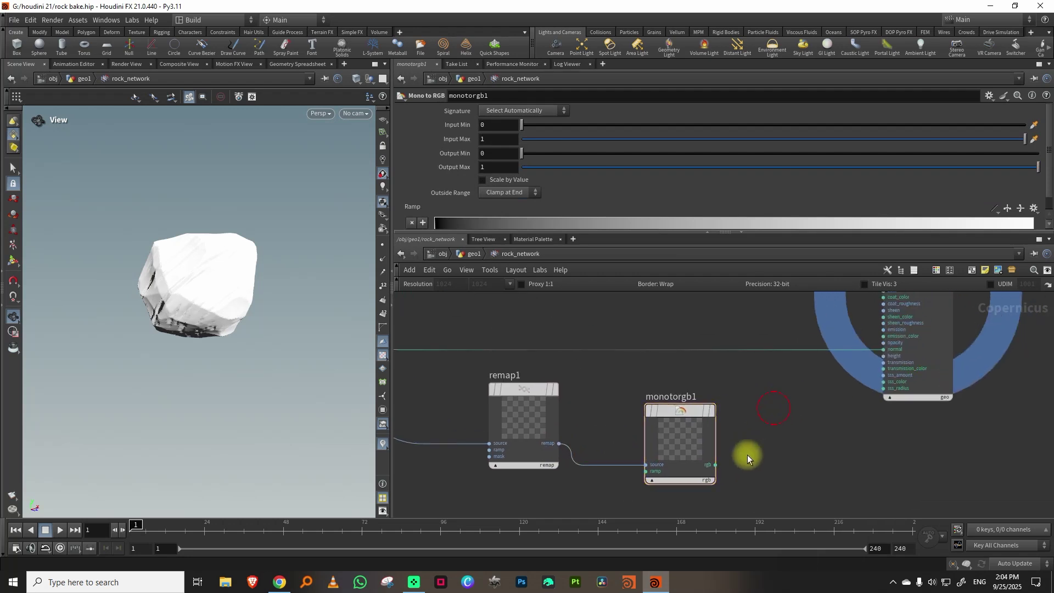
{"action": "left_click", "coordinate": [714, 464]}
{"action": "middle_click_drag", "start_coordinate": [826, 302], "coordinate": [740, 413]}
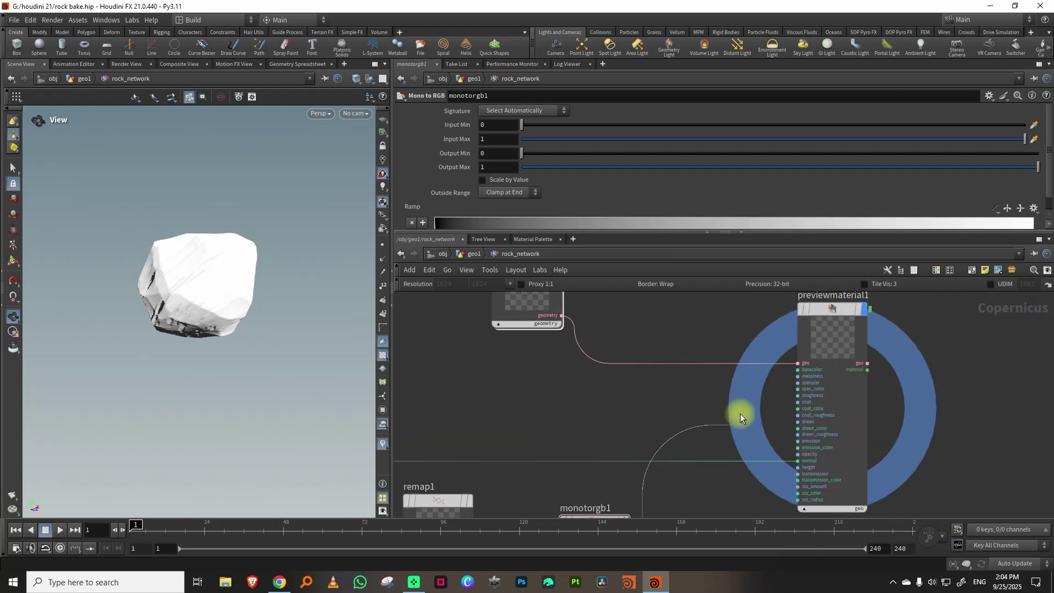
{"action": "left_click", "coordinate": [779, 369]}
{"action": "middle_click_drag", "start_coordinate": [903, 349], "coordinate": [896, 374]}
{"action": "left_click_drag", "start_coordinate": [185, 287], "coordinate": [150, 307]}
Step: Narrow the curvature Remap's range by raising Input Min and lowering Input Max for strong edge contrast
{"action": "middle_click_drag", "start_coordinate": [504, 416], "coordinate": [639, 322]}
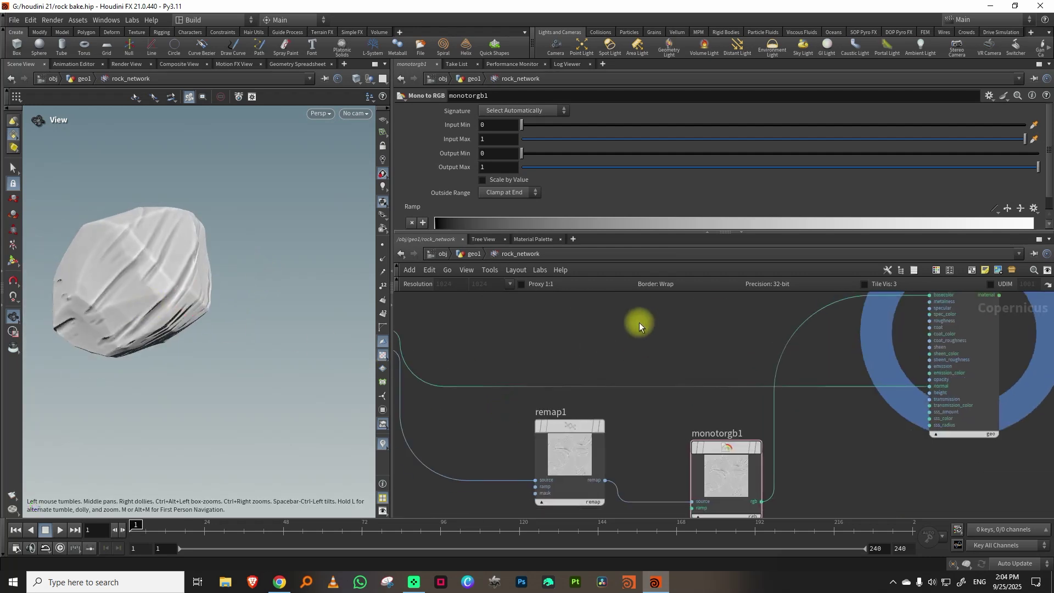
{"action": "scroll", "coordinate": [639, 329], "scroll_direction": "down", "scroll_amount": 2}
{"action": "left_click", "coordinate": [590, 419]}
{"action": "left_click_drag", "start_coordinate": [864, 168], "coordinate": [842, 173]}
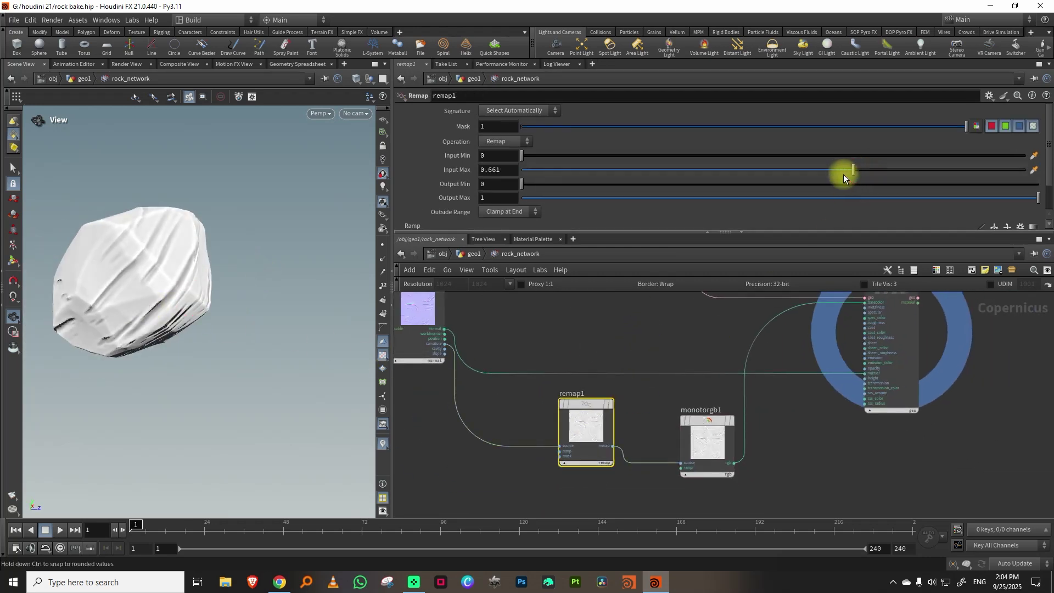
{"action": "left_click_drag", "start_coordinate": [657, 157], "coordinate": [670, 158]}
{"action": "left_click_drag", "start_coordinate": [856, 171], "coordinate": [946, 171]}
{"action": "mouse_move", "coordinate": [752, 160]}
{"action": "left_mouse_down"}
{"action": "mouse_move", "coordinate": [767, 153]}
{"action": "mouse_move", "coordinate": [752, 157]}
{"action": "left_mouse_up"}
{"action": "left_click", "coordinate": [885, 169]}
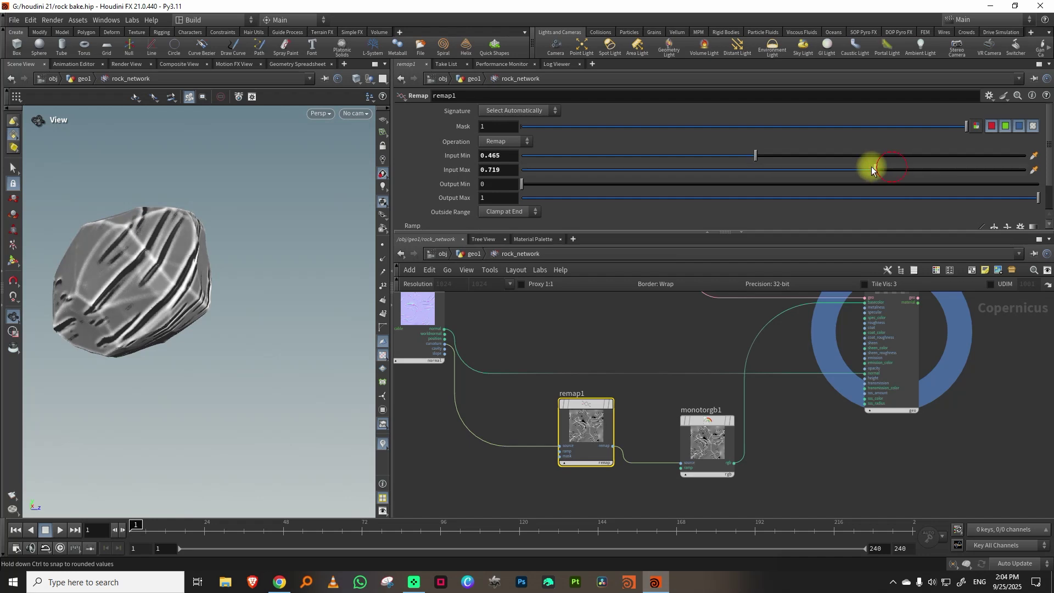
{"action": "left_click_drag", "start_coordinate": [890, 167], "coordinate": [896, 167]}
{"action": "left_click", "coordinate": [792, 155]}
Step: Change the black starting point of the Mono to RGB ramp to a grey with value about 0.34
{"action": "left_click", "coordinate": [708, 439]}
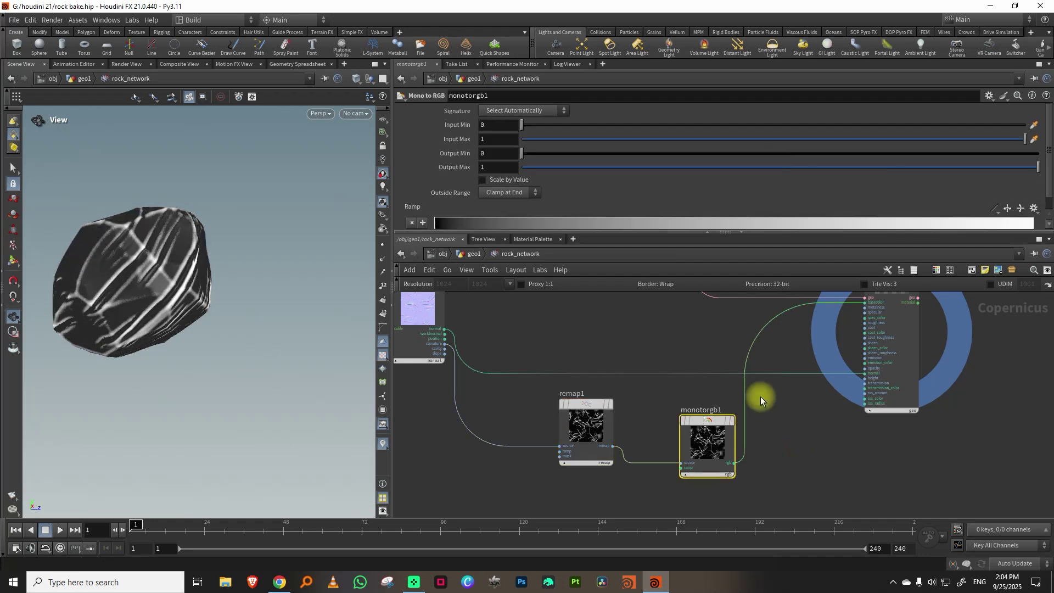
{"action": "left_click_drag", "start_coordinate": [450, 232], "coordinate": [431, 242]}
{"action": "left_click", "coordinate": [433, 245]}
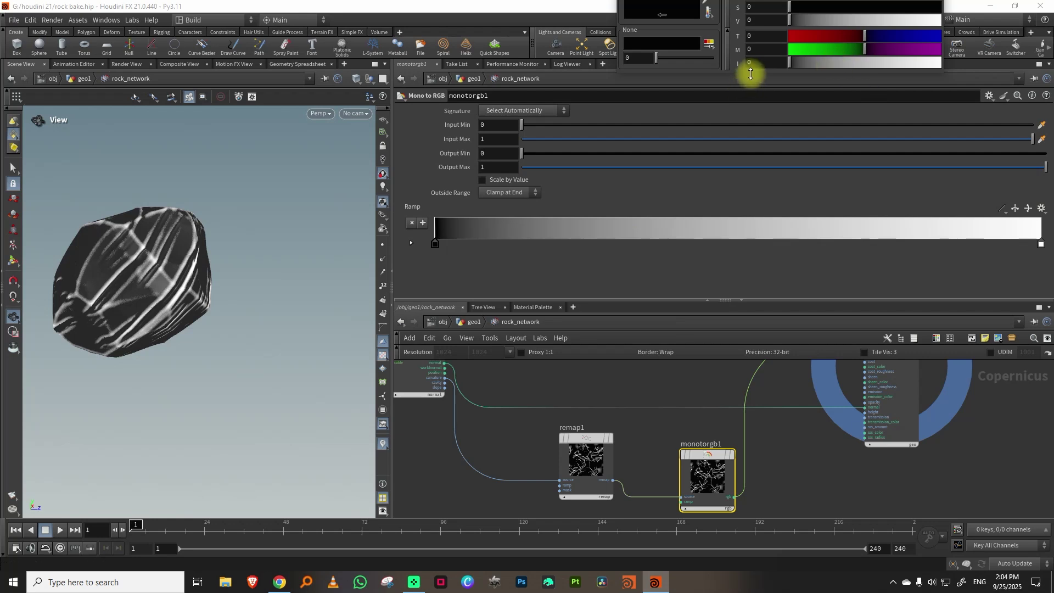
{"action": "left_click_drag", "start_coordinate": [750, 72], "coordinate": [743, 102]}
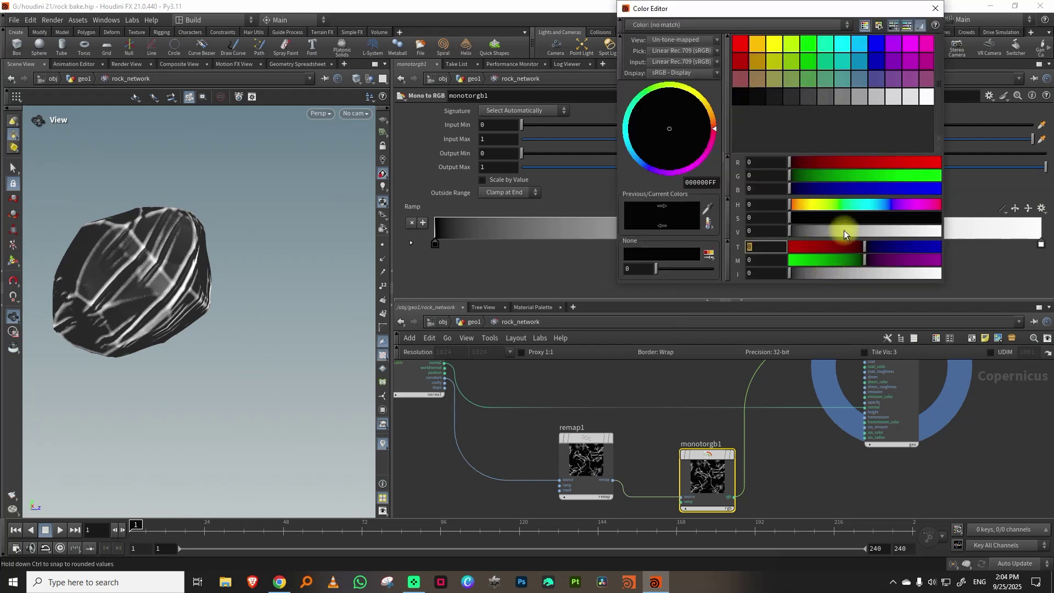
{"action": "left_click", "coordinate": [844, 231]}
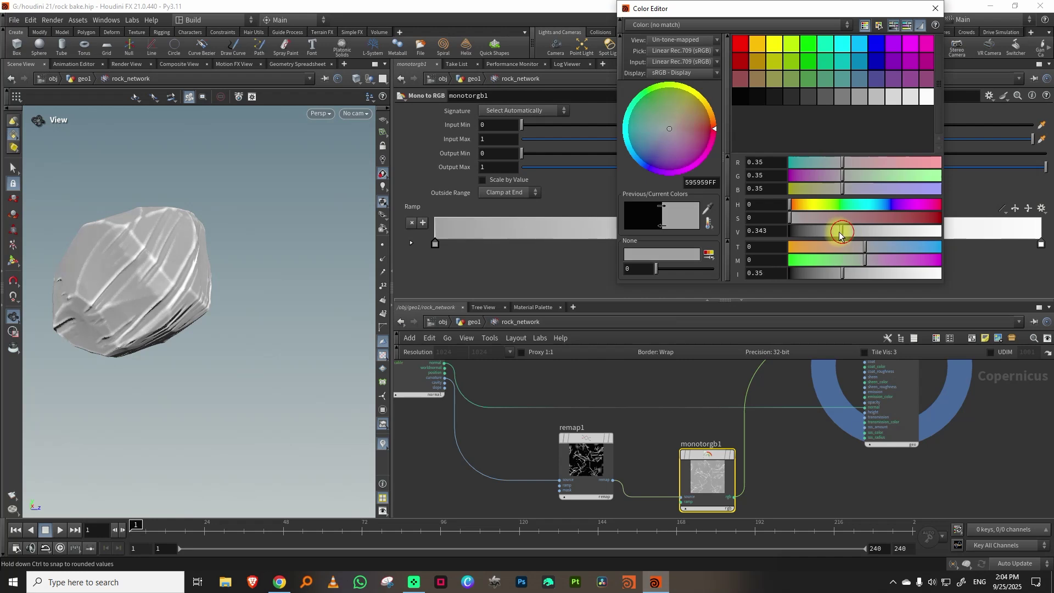
{"action": "left_click", "coordinate": [936, 9]}
Step: Darken the white end point of the Mono to RGB ramp to a light grey
{"action": "double_click", "coordinate": [1039, 243]}
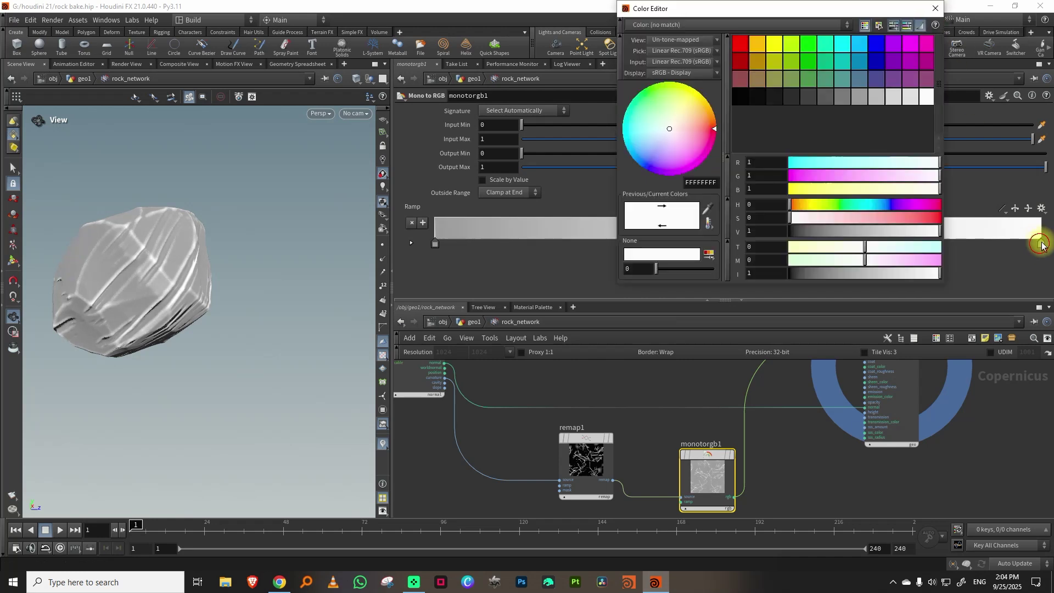
{"action": "left_click", "coordinate": [913, 232]}
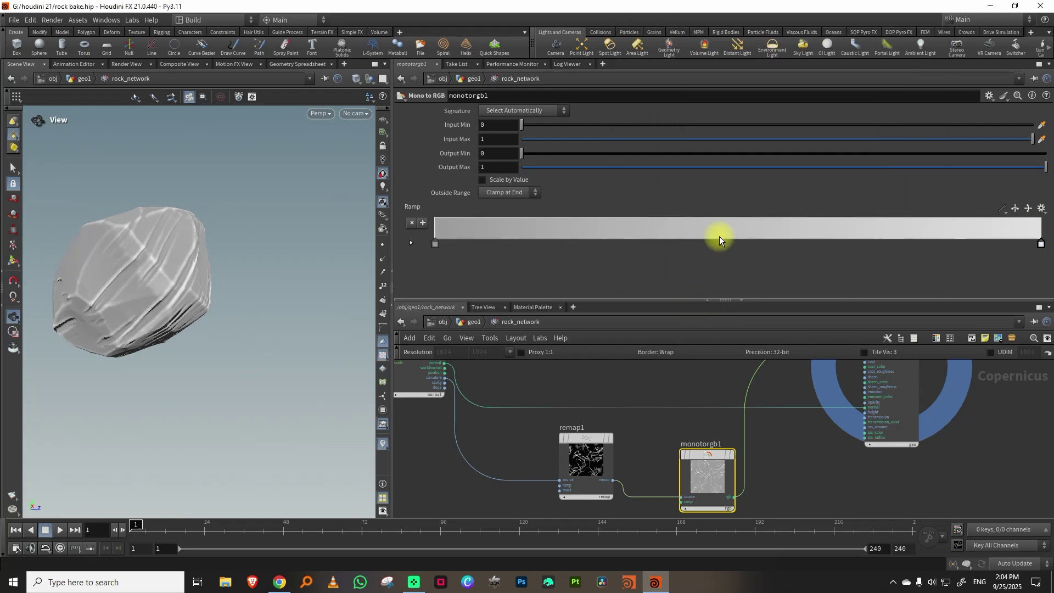
{"action": "left_click_drag", "start_coordinate": [686, 300], "coordinate": [697, 197]}
{"action": "middle_click_drag", "start_coordinate": [703, 321], "coordinate": [768, 316]}
{"action": "scroll", "coordinate": [771, 319], "scroll_direction": "down", "scroll_amount": 3}
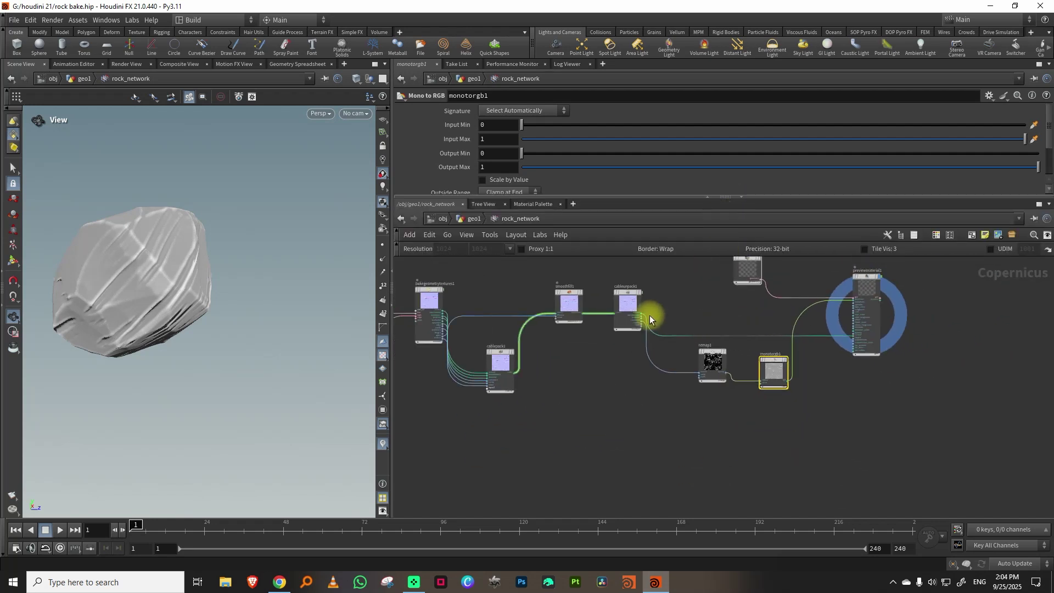
Step: Add a Constant node to the Copernicus network below the Mono to RGB node
{"action": "left_click_drag", "start_coordinate": [555, 357], "coordinate": [651, 291]}
{"action": "middle_click_drag", "start_coordinate": [823, 283], "coordinate": [719, 321]}
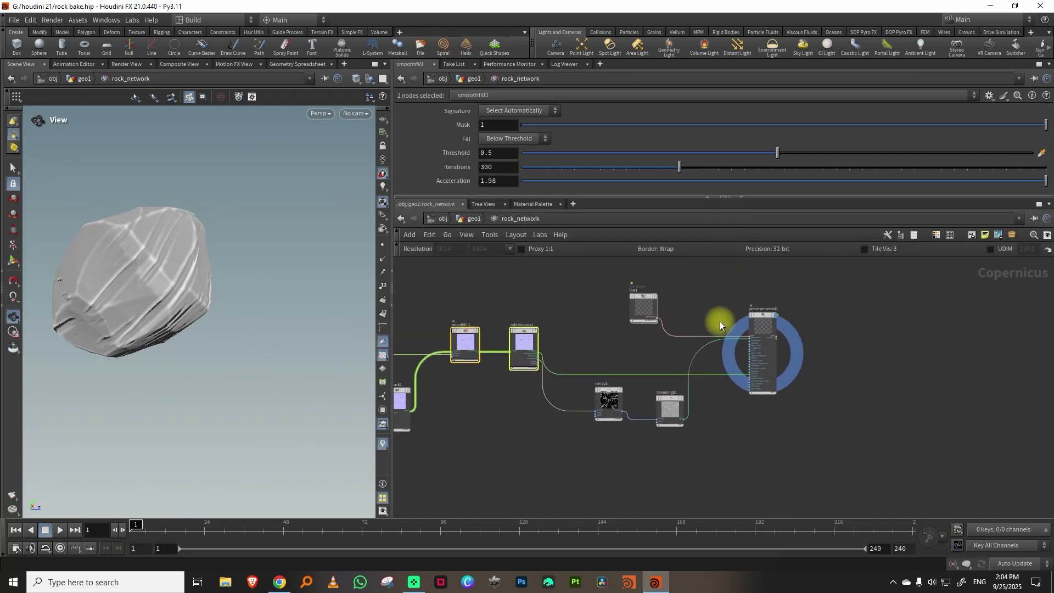
{"action": "key", "text": "Tab"}
{"action": "type", "text": "cons"}
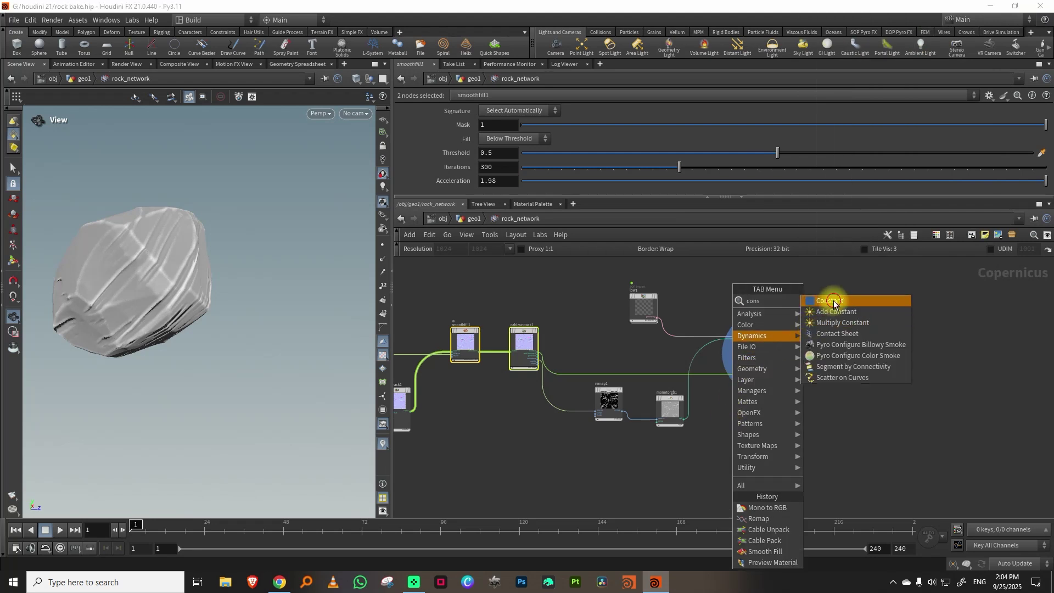
{"action": "left_click", "coordinate": [833, 301]}
{"action": "left_click", "coordinate": [665, 478]}
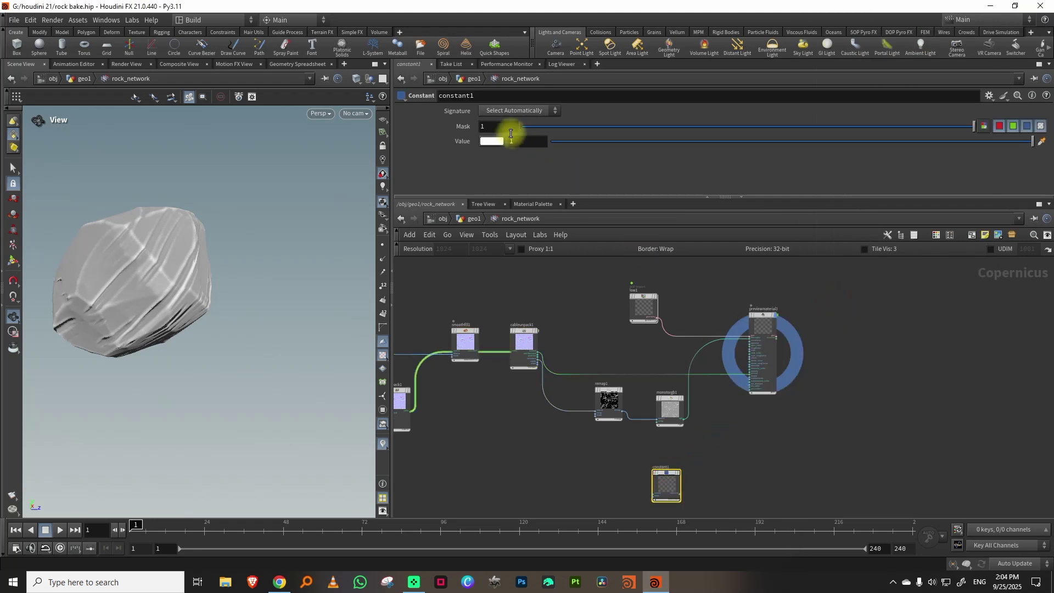
Step: Switch the Constant node's signature to RGB and color it yellow-green (0.476812, 0.931, 0.105203)
{"action": "left_click", "coordinate": [502, 156]}
{"action": "left_click", "coordinate": [491, 142]}
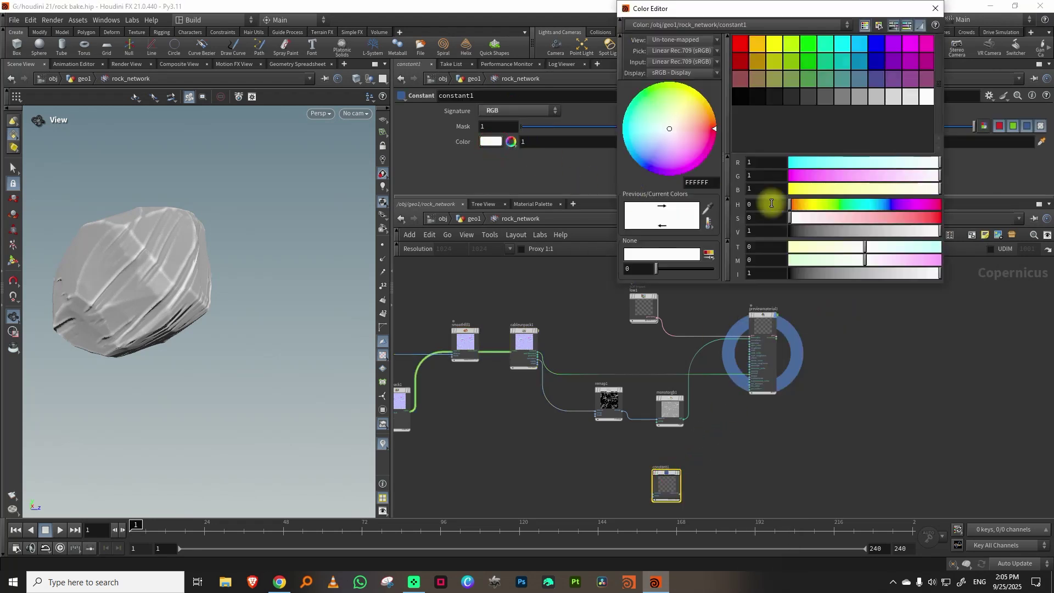
{"action": "left_click", "coordinate": [827, 207]}
{"action": "left_click", "coordinate": [909, 218]}
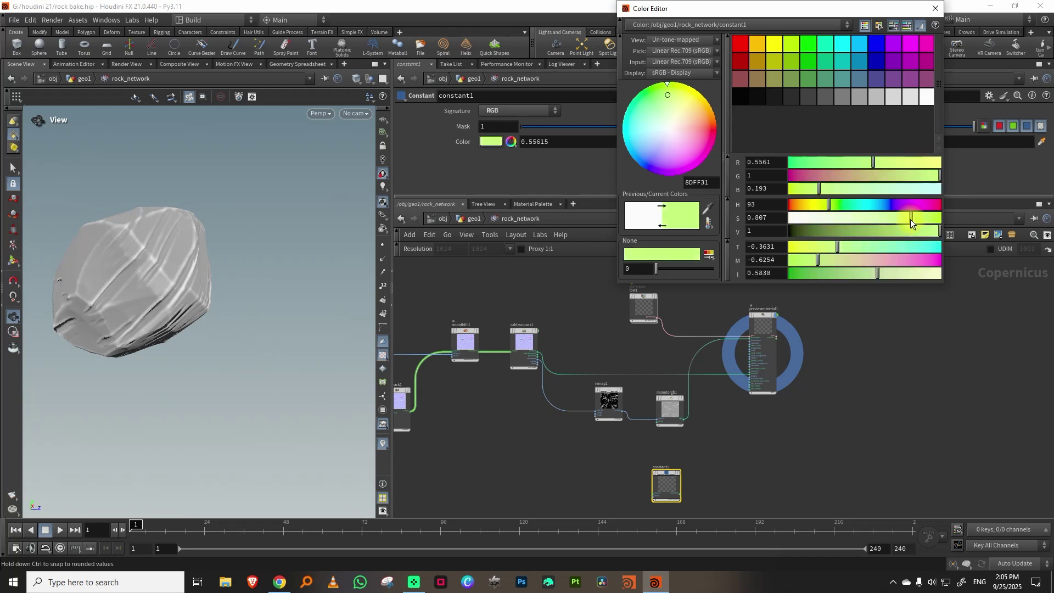
{"action": "left_click", "coordinate": [930, 229]}
Step: Insert a Blend node on the wire between Mono to RGB and Preview Material's basecolor
{"action": "scroll", "coordinate": [712, 391], "scroll_direction": "up", "scroll_amount": 3}
{"action": "key", "text": "Tab"}
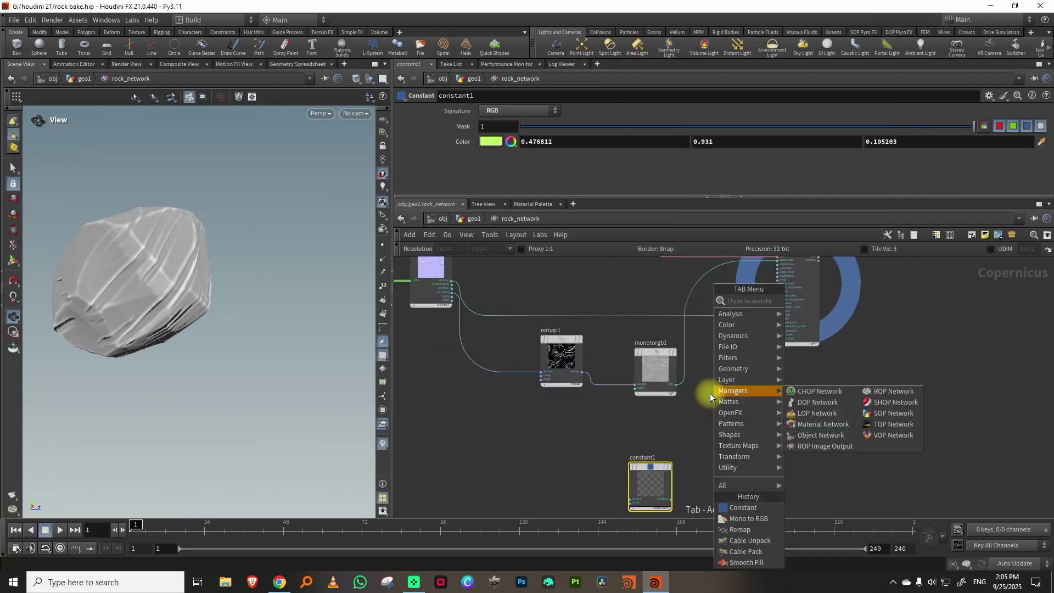
{"action": "type", "text": "bl"}
{"action": "key", "text": "Return"}
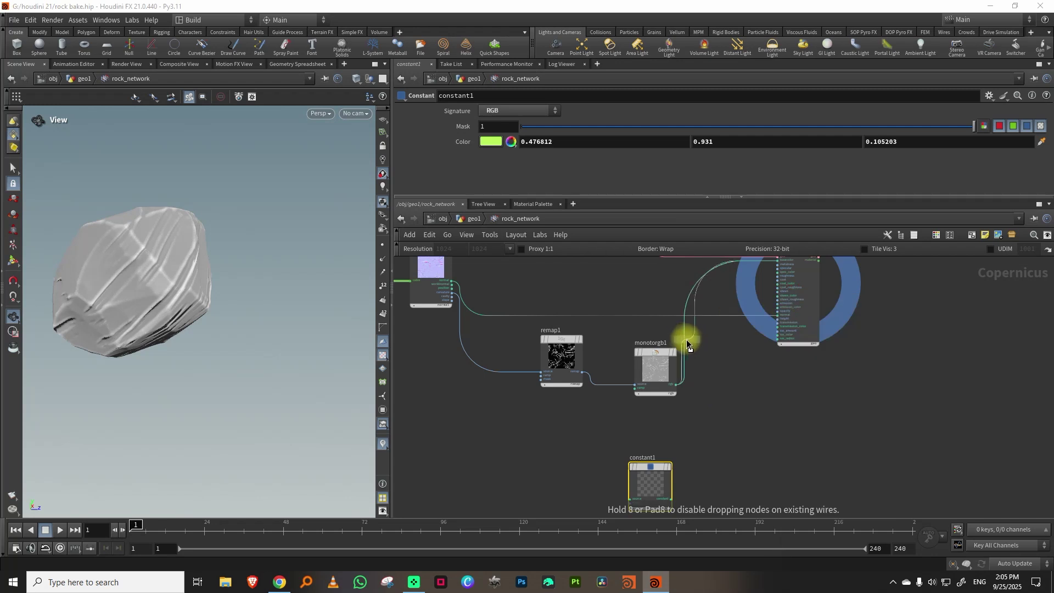
{"action": "left_click", "coordinate": [683, 336]}
Step: Add a second Remap node below the curvature Remap and feed it the Cable Unpack slope output
{"action": "scroll", "coordinate": [513, 360], "scroll_direction": "up", "scroll_amount": 3}
{"action": "key", "text": "Tab"}
{"action": "type", "text": "rem"}
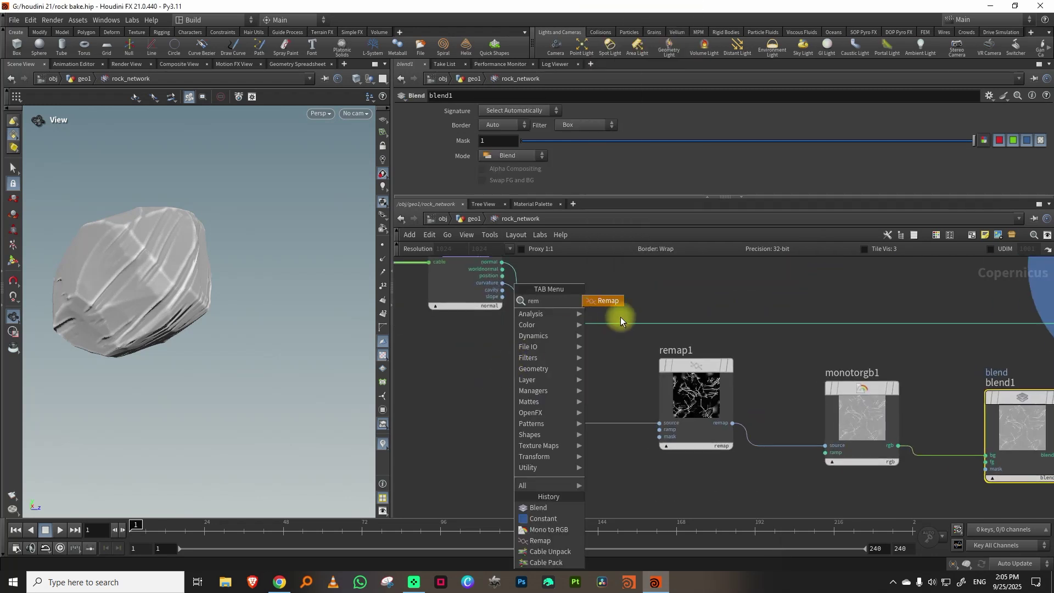
{"action": "left_click", "coordinate": [618, 300]}
{"action": "left_click", "coordinate": [583, 478]}
{"action": "left_click", "coordinate": [501, 297]}
{"action": "middle_click_drag", "start_coordinate": [514, 474], "coordinate": [508, 339]}
{"action": "left_click", "coordinate": [539, 399]}
{"action": "middle_click_drag", "start_coordinate": [706, 373], "coordinate": [542, 402]}
{"action": "left_click_drag", "start_coordinate": [417, 399], "coordinate": [526, 394]}
Step: Wire the slope Remap into the Blend's mask and the Constant into its fg, and view the rock's blended color
{"action": "left_click", "coordinate": [555, 422]}
{"action": "left_click", "coordinate": [812, 362]}
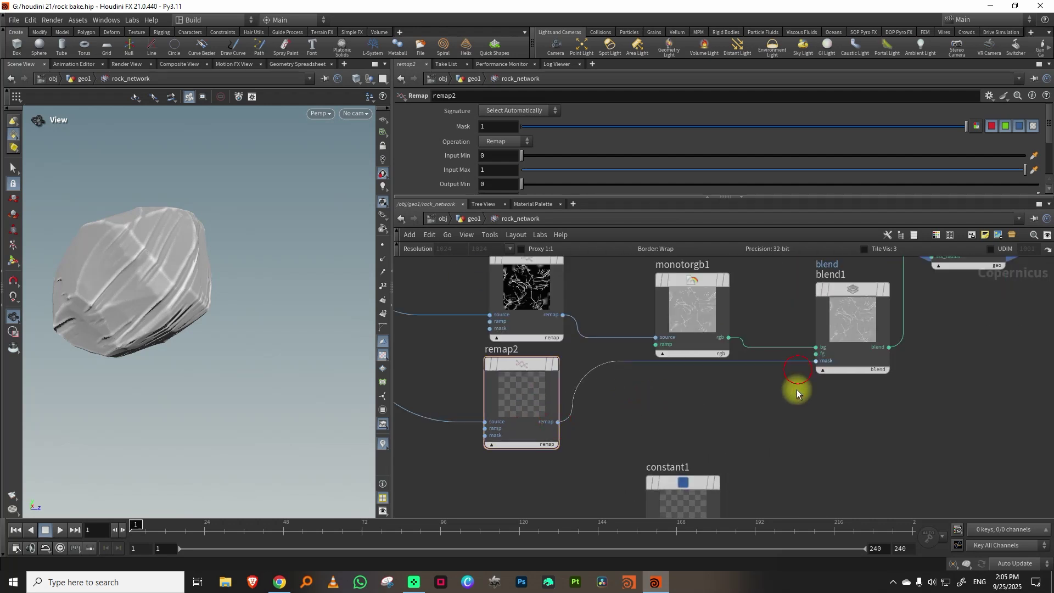
{"action": "middle_click_drag", "start_coordinate": [773, 405], "coordinate": [756, 357]}
{"action": "left_click", "coordinate": [750, 385]}
{"action": "left_click", "coordinate": [703, 490]}
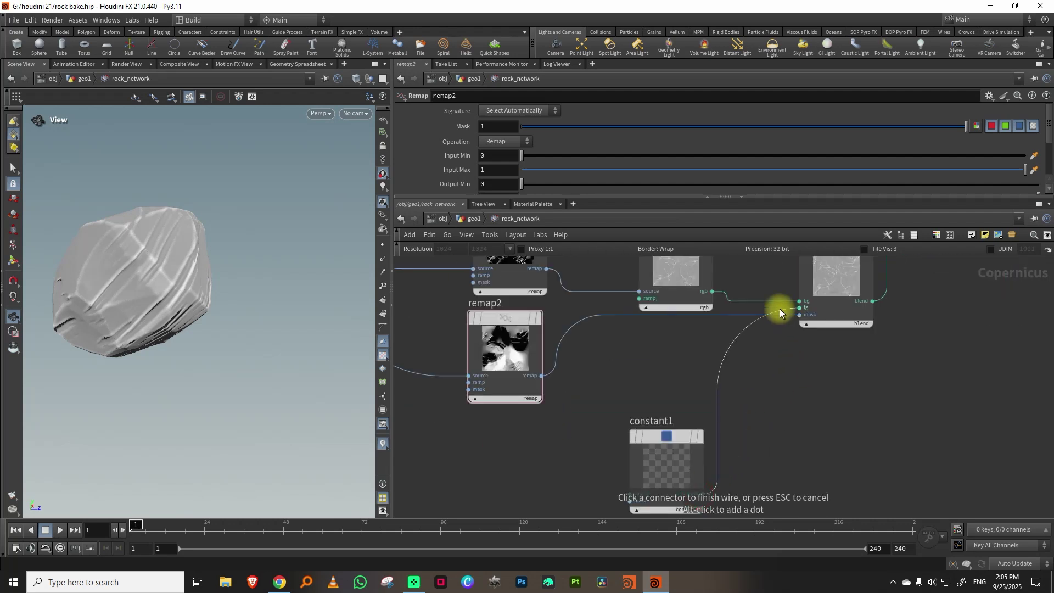
{"action": "left_click", "coordinate": [869, 321]}
{"action": "left_click_drag", "start_coordinate": [219, 278], "coordinate": [171, 305]}
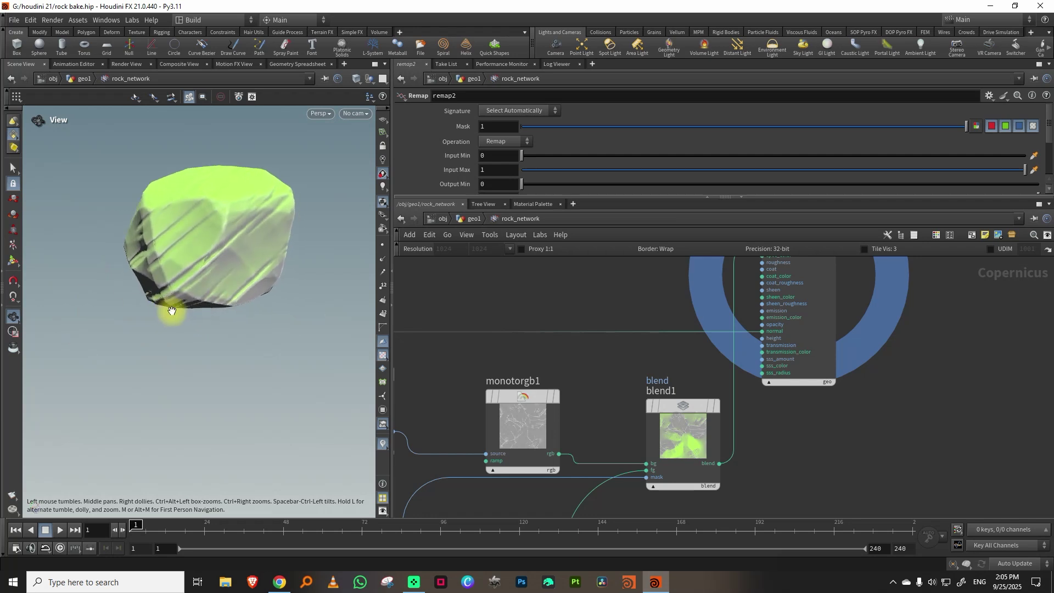
Step: Sharpen the slope mask by setting the second Remap's Input Min to 0.313, Input Max to 0.796, and adding two inner ramp points
{"action": "middle_click_drag", "start_coordinate": [442, 463], "coordinate": [626, 394]}
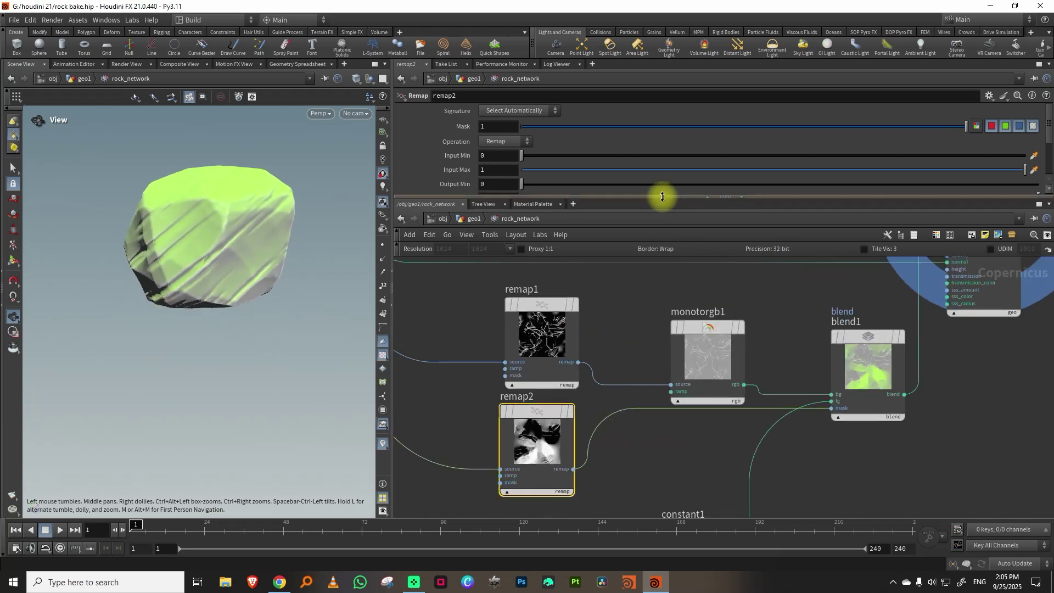
{"action": "left_click_drag", "start_coordinate": [662, 196], "coordinate": [670, 296]}
{"action": "left_click_drag", "start_coordinate": [653, 251], "coordinate": [774, 237]}
{"action": "left_click_drag", "start_coordinate": [211, 254], "coordinate": [236, 269]}
{"action": "mouse_move", "coordinate": [910, 170]}
{"action": "left_mouse_down"}
{"action": "mouse_move", "coordinate": [889, 170]}
{"action": "mouse_move", "coordinate": [928, 169]}
{"action": "left_mouse_up"}
{"action": "left_click_drag", "start_coordinate": [714, 158], "coordinate": [680, 160]}
{"action": "left_click_drag", "start_coordinate": [773, 268], "coordinate": [851, 267]}
{"action": "left_click_drag", "start_coordinate": [713, 268], "coordinate": [607, 270]}
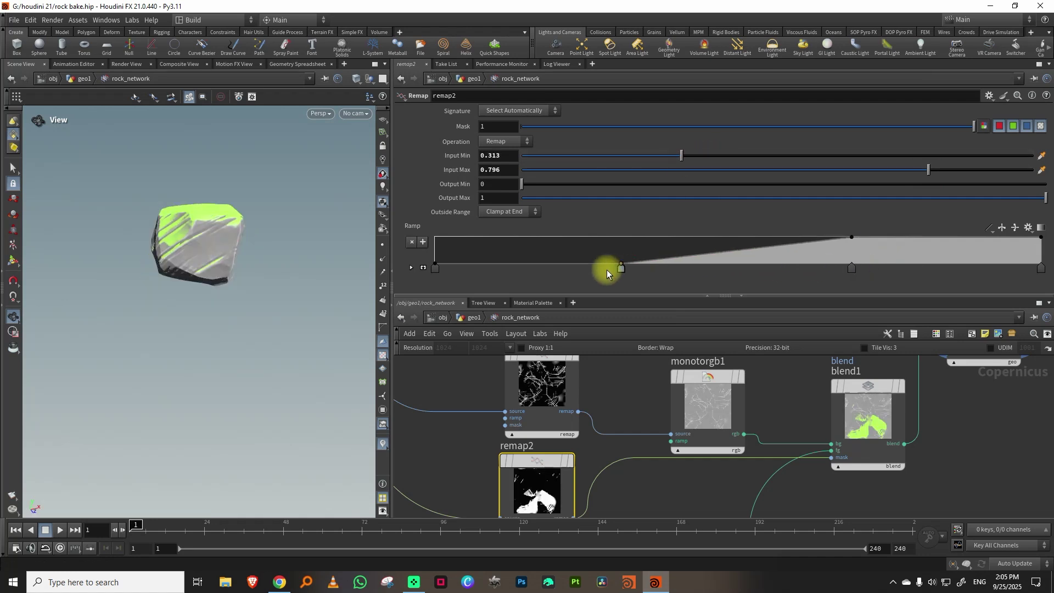
Step: Change the Constant node's color to a dark red (0.599, 0.056905, 0.0840098) and check the rock from several angles
{"action": "middle_click_drag", "start_coordinate": [783, 404], "coordinate": [790, 251]}
{"action": "left_click_drag", "start_coordinate": [806, 425], "coordinate": [715, 415]}
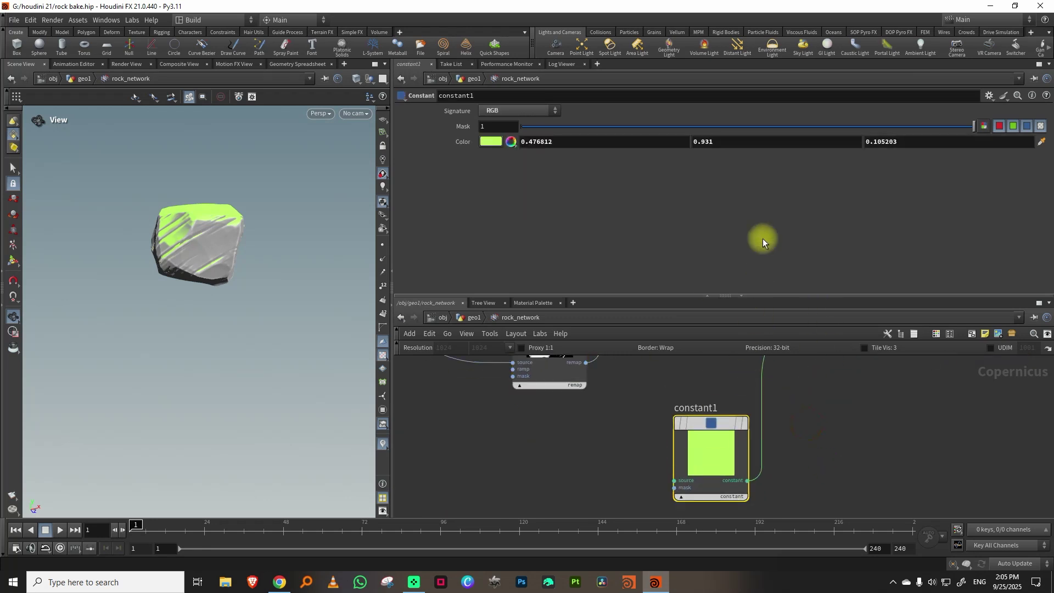
{"action": "left_click", "coordinate": [498, 144]}
{"action": "left_click", "coordinate": [933, 204]}
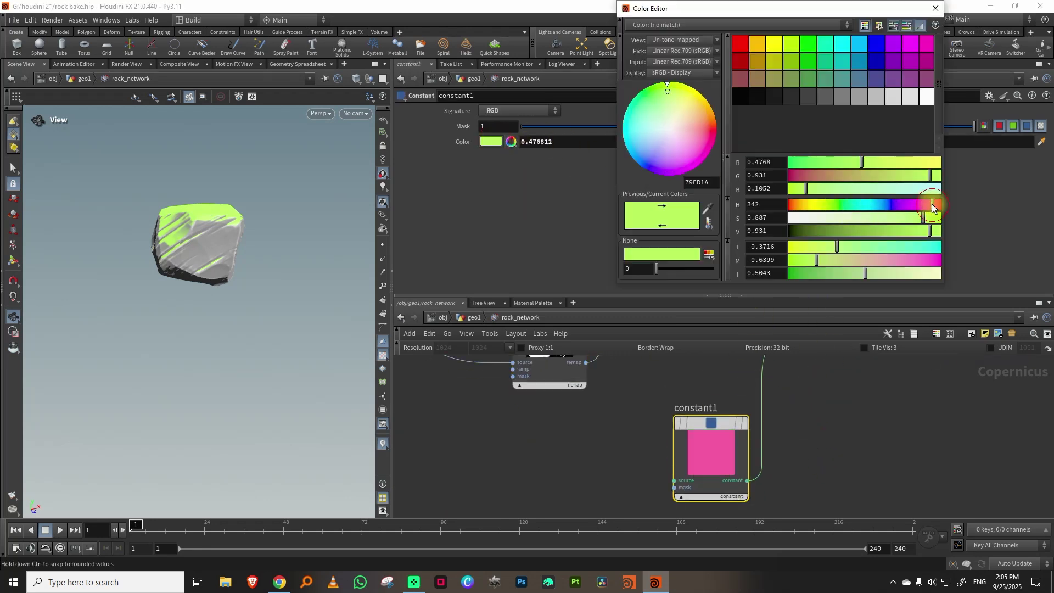
{"action": "left_click_drag", "start_coordinate": [222, 224], "coordinate": [259, 245]}
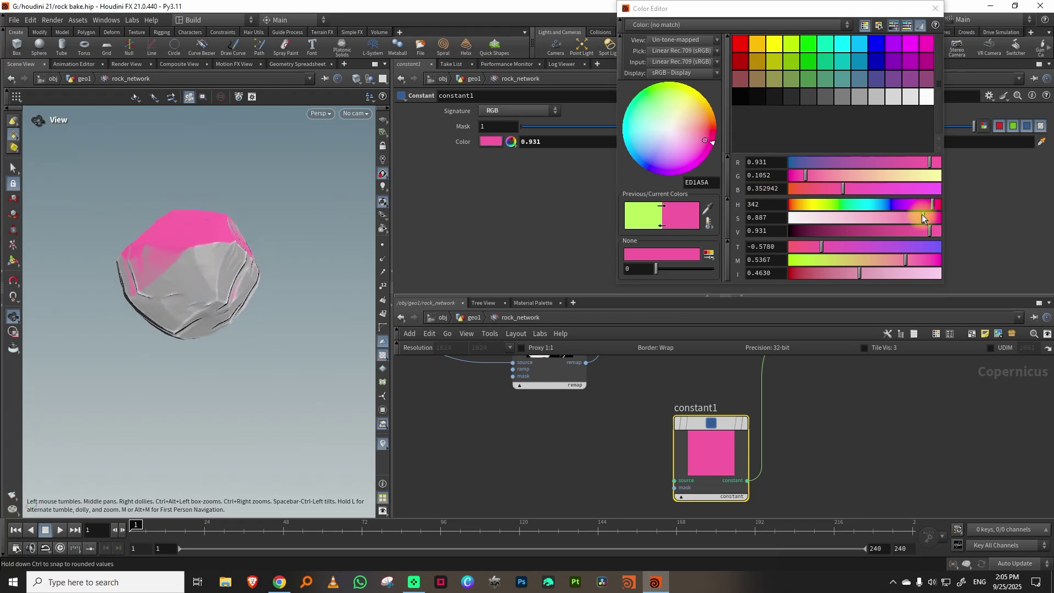
{"action": "left_click", "coordinate": [939, 205]}
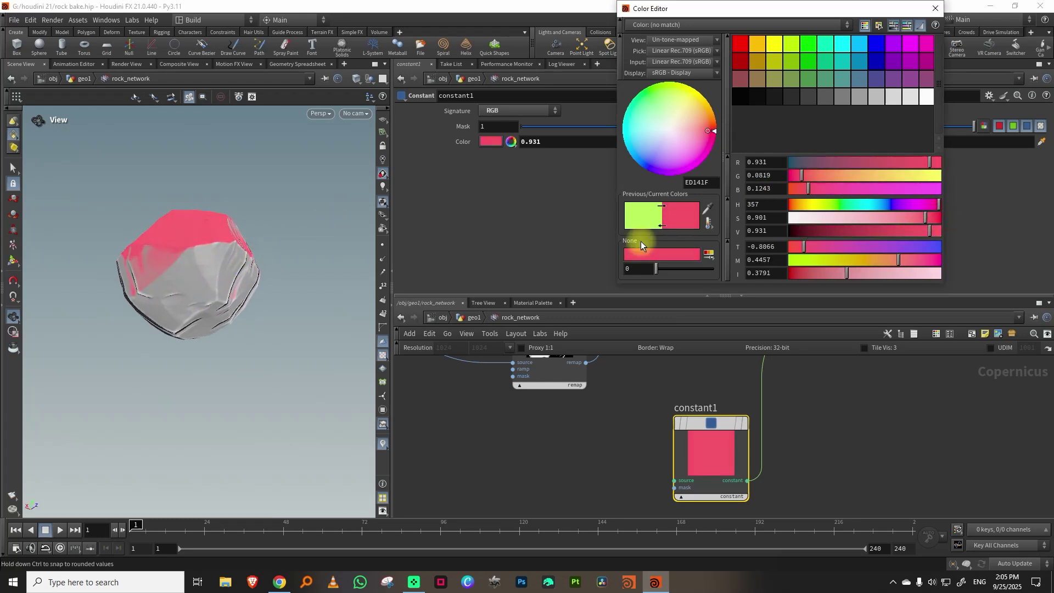
{"action": "left_click_drag", "start_coordinate": [148, 272], "coordinate": [235, 247]}
{"action": "left_click_drag", "start_coordinate": [901, 235], "coordinate": [912, 232]}
{"action": "left_click_drag", "start_coordinate": [206, 277], "coordinate": [113, 294]}
{"action": "left_click", "coordinate": [935, 8]}
{"action": "mouse_move", "coordinate": [176, 258]}
{"action": "left_mouse_down"}
{"action": "mouse_move", "coordinate": [141, 280]}
{"action": "mouse_move", "coordinate": [185, 268]}
{"action": "mouse_move", "coordinate": [153, 290]}
{"action": "mouse_move", "coordinate": [188, 252]}
{"action": "left_mouse_up"}
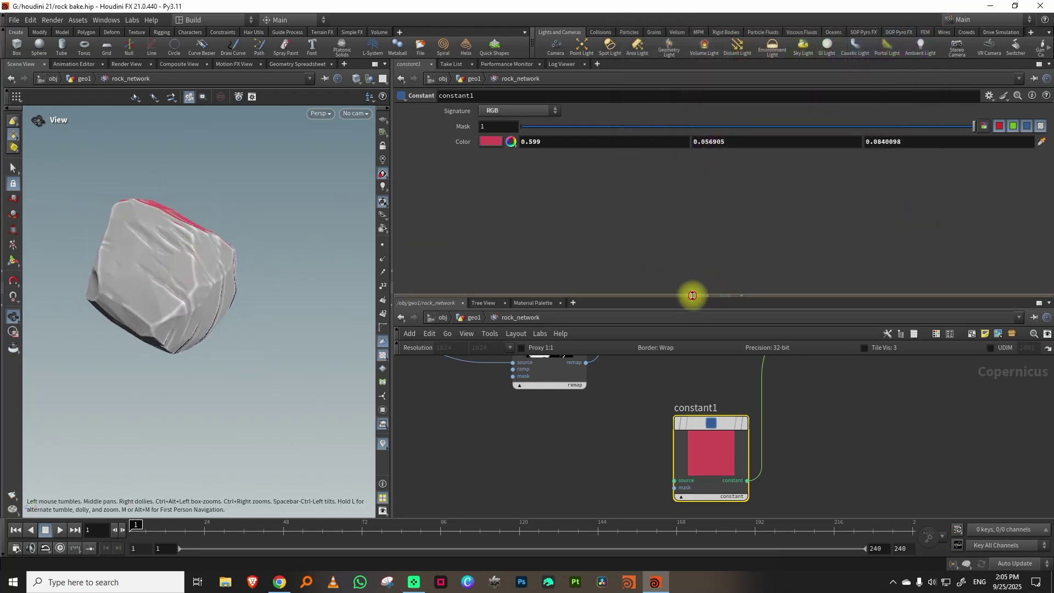
Step: Move the Preview Material and its input layer node farther from Cable Unpack to free space in the network
{"action": "left_click_drag", "start_coordinate": [692, 295], "coordinate": [693, 206]}
{"action": "scroll", "coordinate": [861, 359], "scroll_direction": "down", "scroll_amount": 3}
{"action": "middle_click_drag", "start_coordinate": [856, 340], "coordinate": [814, 453]}
{"action": "middle_click_drag", "start_coordinate": [725, 319], "coordinate": [694, 444]}
{"action": "left_click_drag", "start_coordinate": [685, 373], "coordinate": [729, 357]}
{"action": "left_click_drag", "start_coordinate": [861, 395], "coordinate": [967, 388]}
{"action": "left_click_drag", "start_coordinate": [743, 356], "coordinate": [842, 344]}
{"action": "left_click_drag", "start_coordinate": [141, 280], "coordinate": [386, 294]}
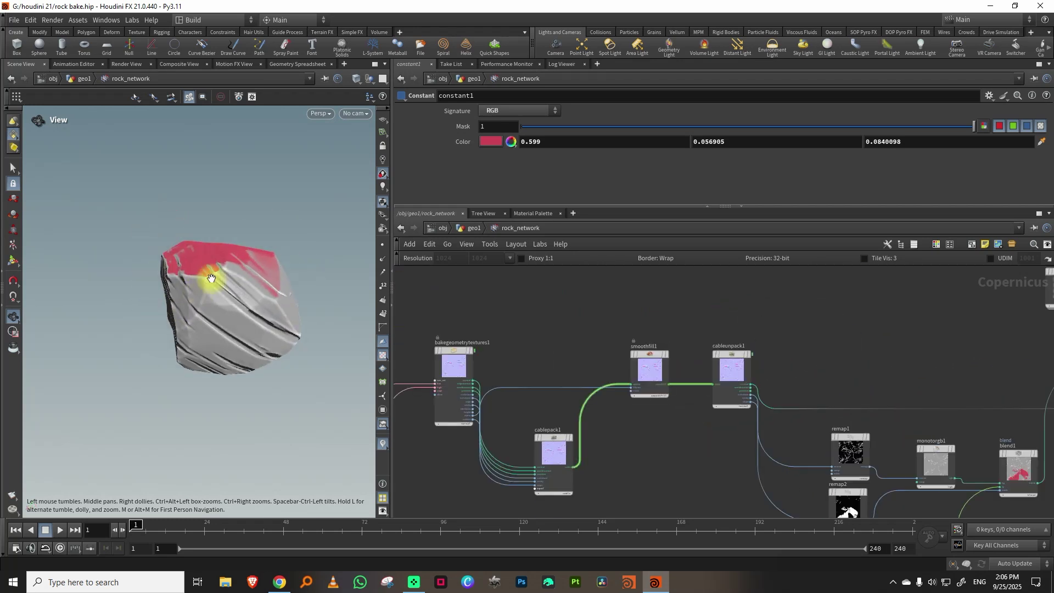
Step: Add a Triplanar node in the free space downstream of the Cable Unpack node
{"action": "middle_click_drag", "start_coordinate": [825, 326], "coordinate": [715, 341]}
{"action": "scroll", "coordinate": [729, 347], "scroll_direction": "up", "scroll_amount": 3}
{"action": "key", "text": "Tab"}
{"action": "mouse_move", "coordinate": [727, 366]}
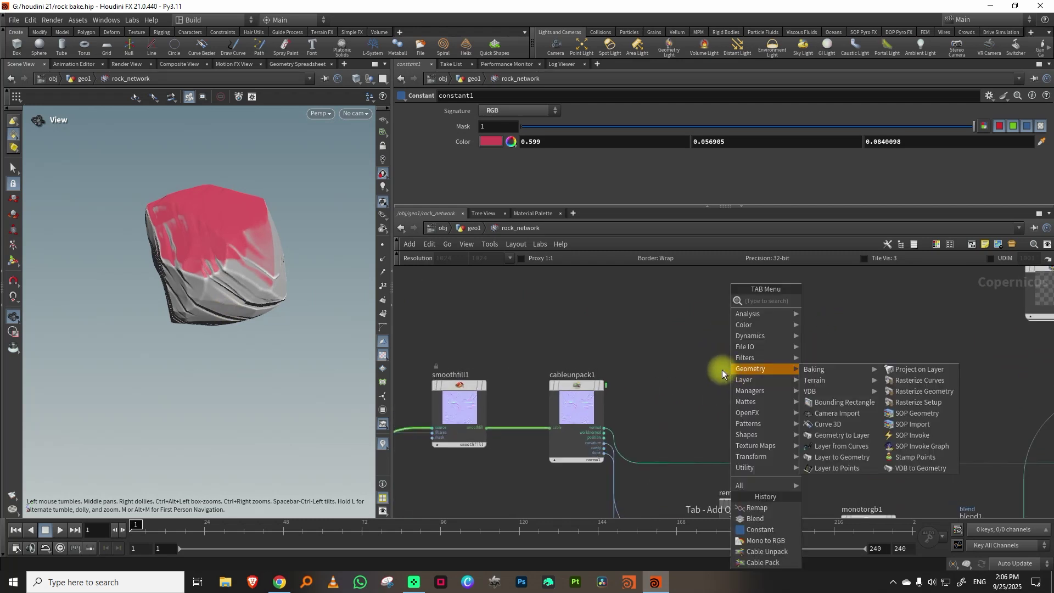
{"action": "type", "text": "trip"}
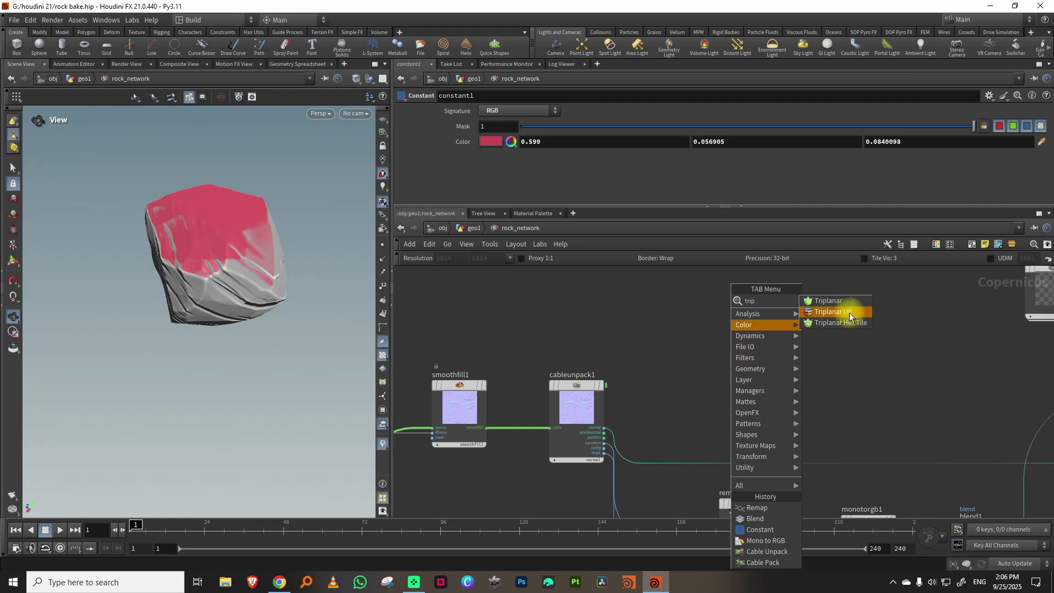
{"action": "left_click", "coordinate": [849, 302]}
{"action": "left_click", "coordinate": [772, 311]}
{"action": "scroll", "coordinate": [682, 393], "scroll_direction": "up", "scroll_amount": 3}
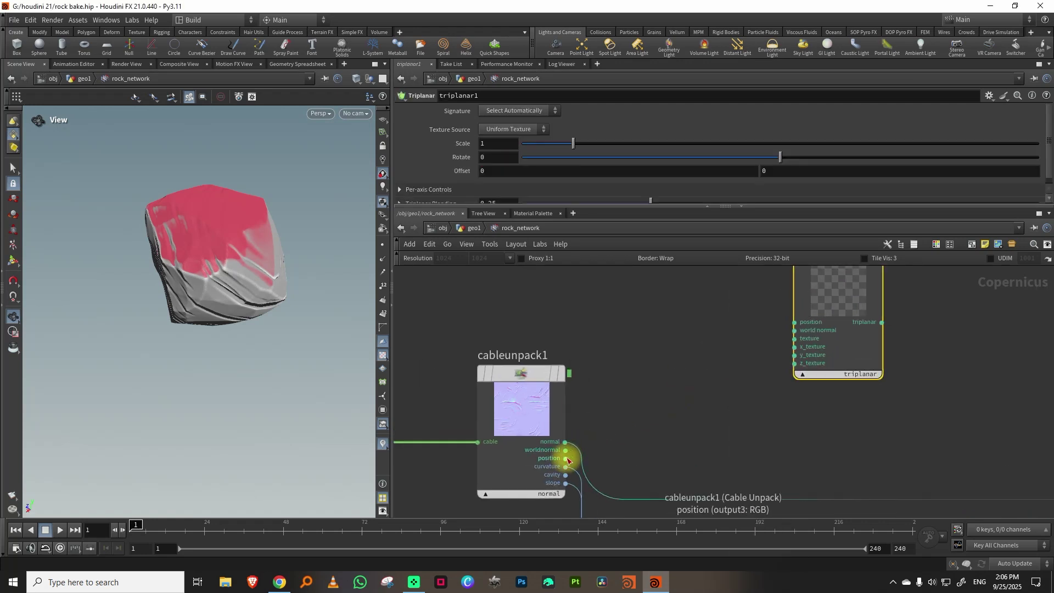
{"action": "middle_click_drag", "start_coordinate": [679, 371], "coordinate": [603, 441]}
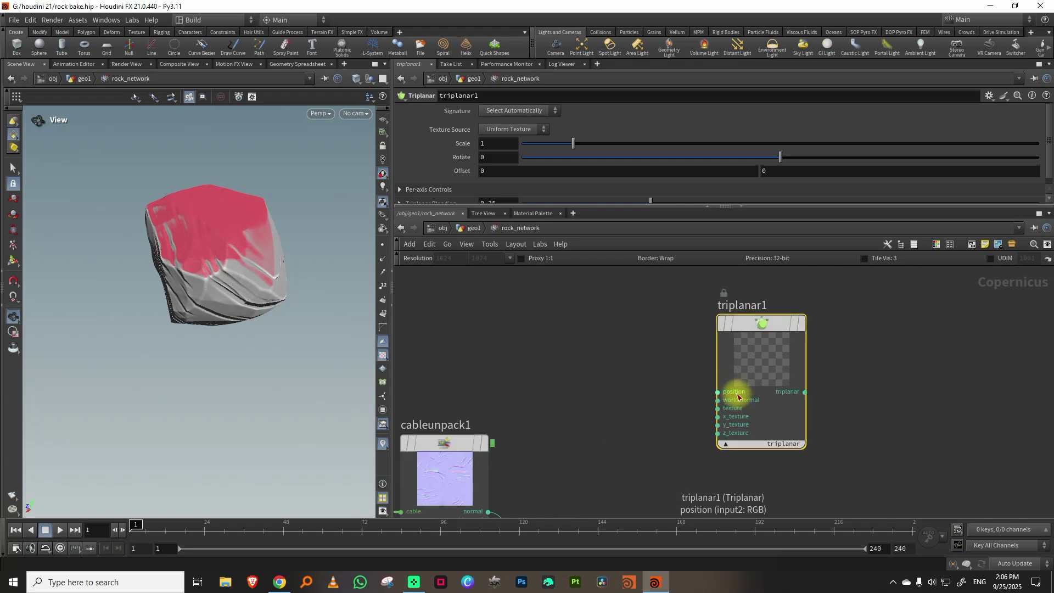
{"action": "middle_click_drag", "start_coordinate": [700, 396], "coordinate": [766, 359]}
{"action": "left_click_drag", "start_coordinate": [842, 333], "coordinate": [854, 305]}
Step: Add a File node beside the Triplanar and load $HIP/textures/Texturelabs_Stone_122M.jpg into it
{"action": "middle_click_drag", "start_coordinate": [726, 337], "coordinate": [747, 370]}
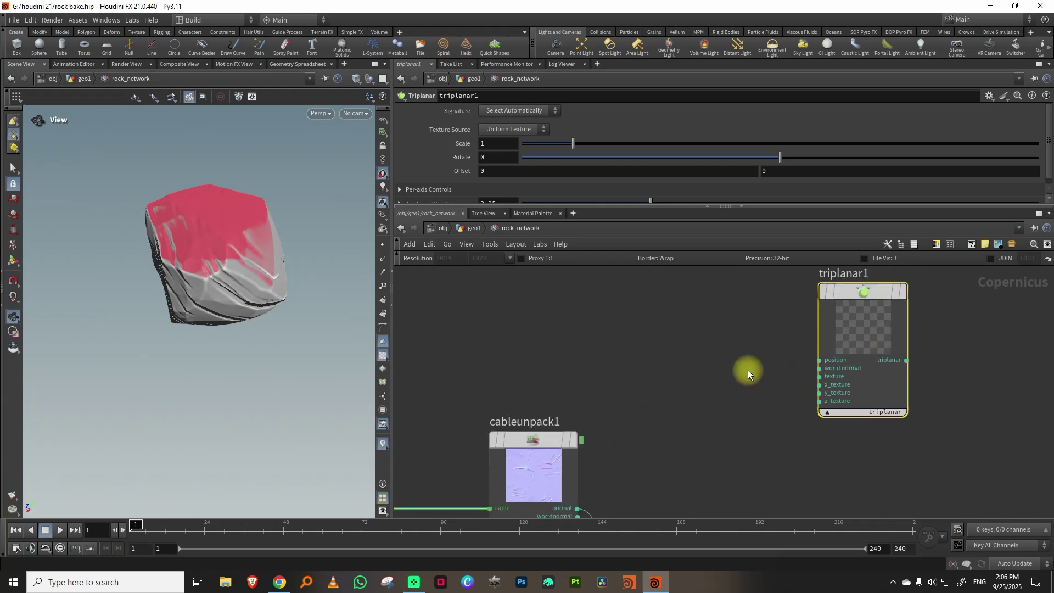
{"action": "key", "text": "Tab"}
{"action": "type", "text": "fi"}
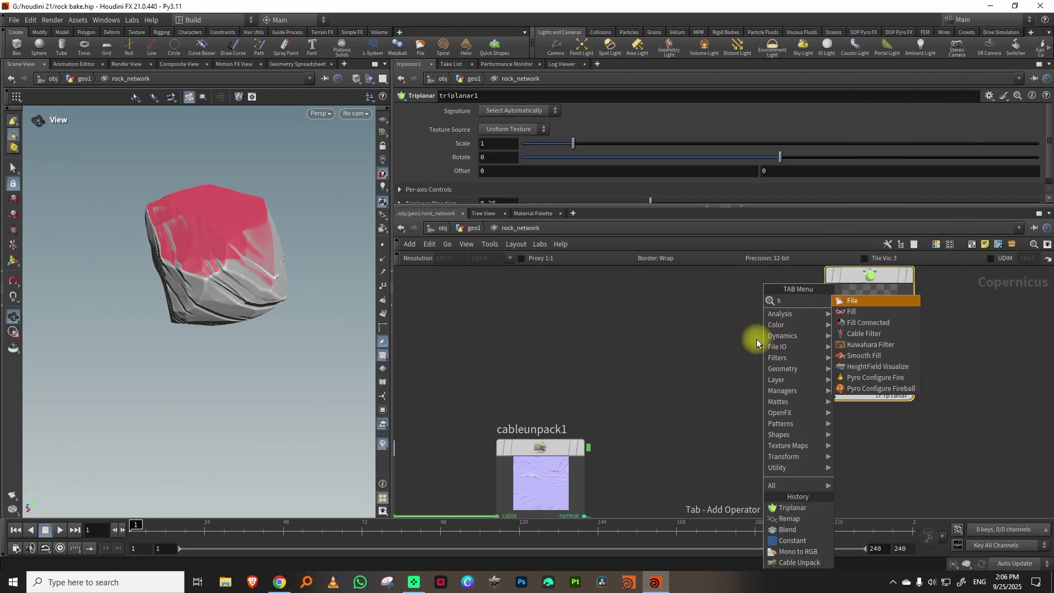
{"action": "left_click", "coordinate": [851, 300]}
{"action": "left_click", "coordinate": [642, 381]}
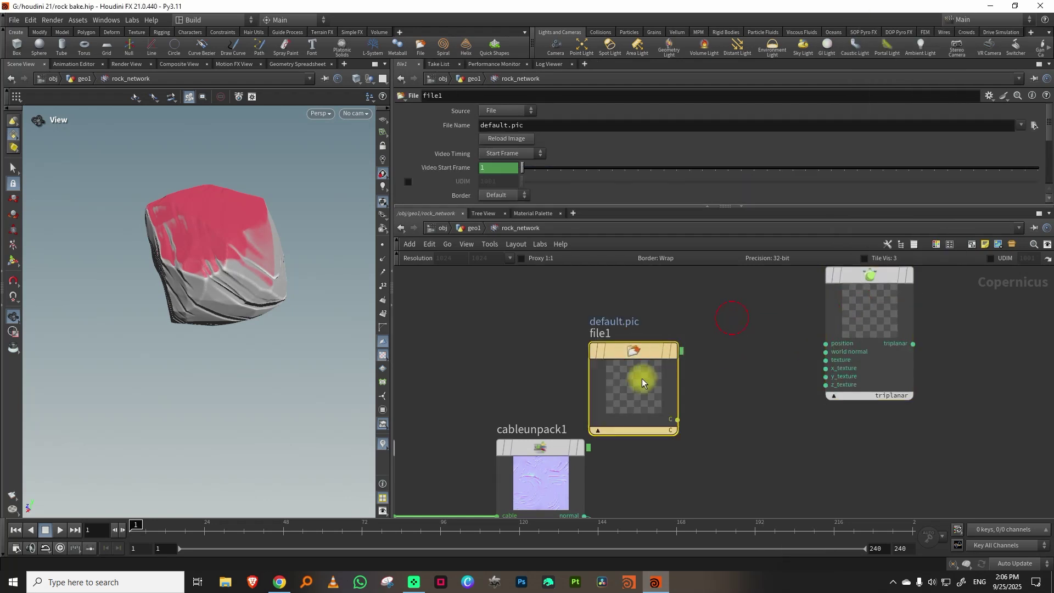
{"action": "left_click_drag", "start_coordinate": [642, 382], "coordinate": [651, 358]}
{"action": "left_click", "coordinate": [1022, 126]}
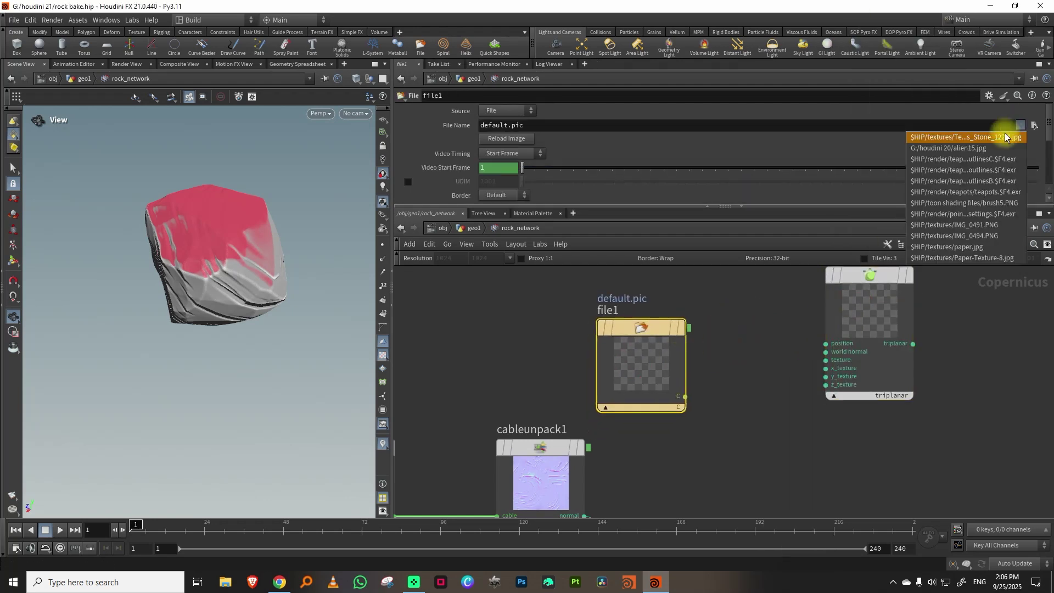
{"action": "left_click", "coordinate": [1004, 137]}
{"action": "left_click_drag", "start_coordinate": [600, 346], "coordinate": [649, 362]}
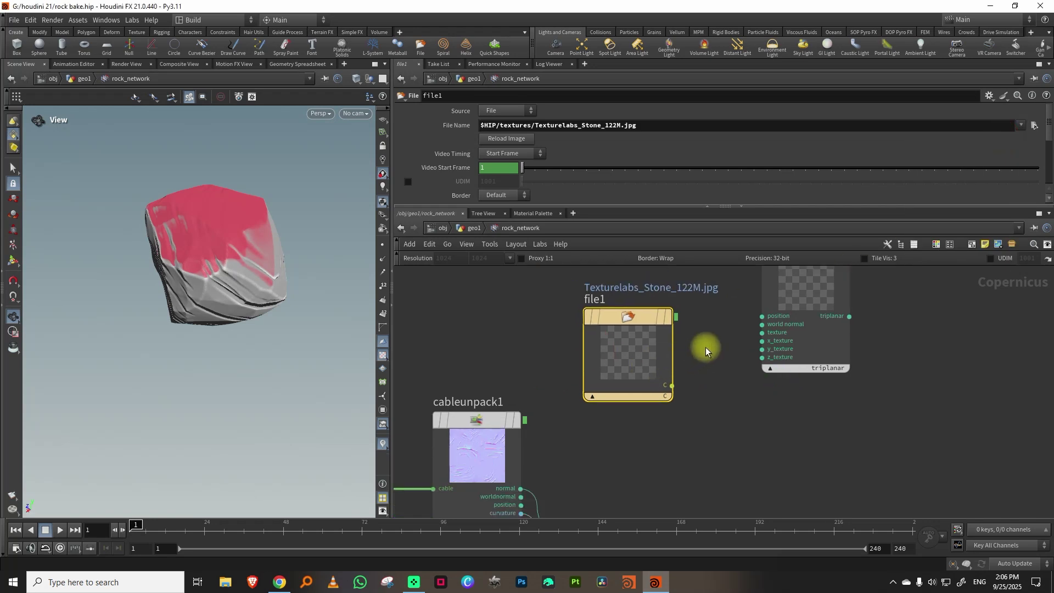
Step: Set the channel type of the File node's C AOV to RGB
{"action": "left_click_drag", "start_coordinate": [522, 206], "coordinate": [516, 273]}
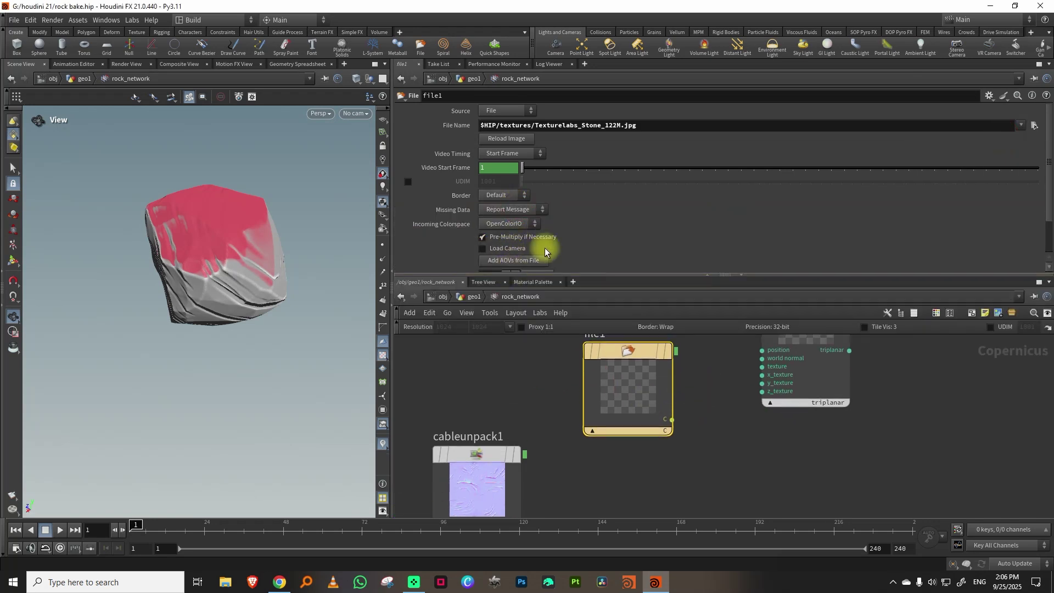
{"action": "scroll", "coordinate": [1045, 187], "scroll_direction": "down", "scroll_amount": 3}
{"action": "left_click", "coordinate": [525, 262]}
{"action": "left_click", "coordinate": [515, 297]}
{"action": "left_click_drag", "start_coordinate": [575, 275], "coordinate": [575, 168]}
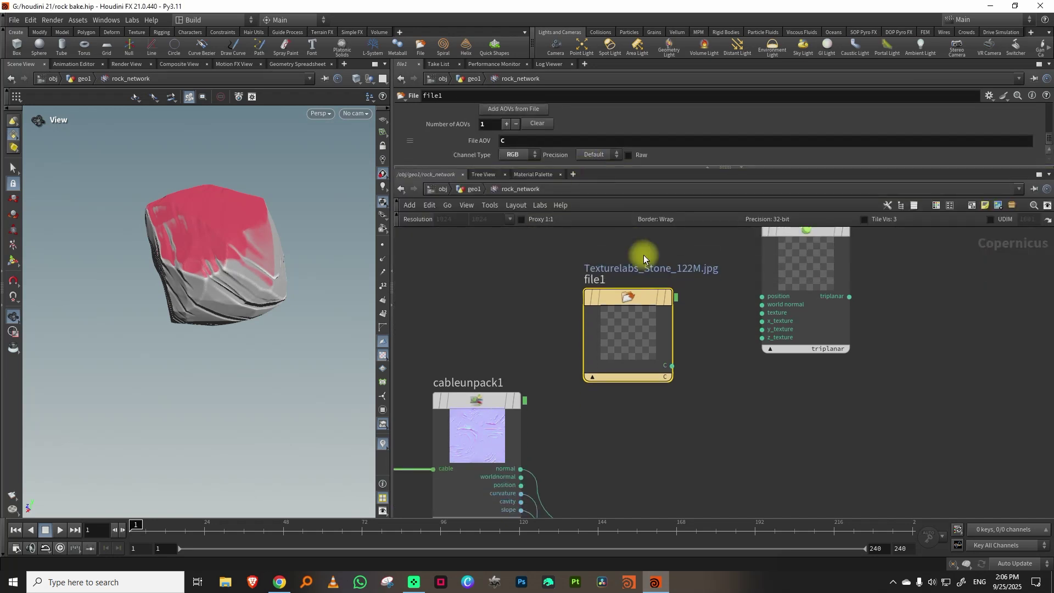
Step: Wire Cable Unpack's worldnormal and position outputs into the Triplanar's world normal and position inputs
{"action": "middle_click_drag", "start_coordinate": [617, 349], "coordinate": [582, 299]}
{"action": "left_click_drag", "start_coordinate": [581, 299], "coordinate": [551, 251]}
{"action": "middle_click_drag", "start_coordinate": [583, 339], "coordinate": [549, 351]}
{"action": "left_click", "coordinate": [453, 437]}
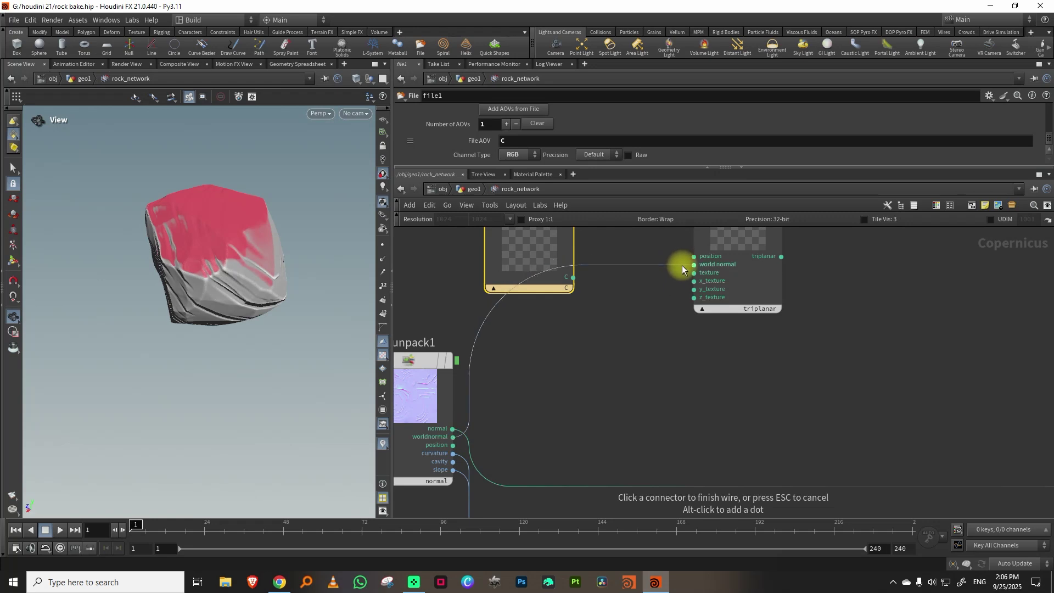
{"action": "left_click", "coordinate": [687, 265]}
{"action": "left_click", "coordinate": [455, 445]}
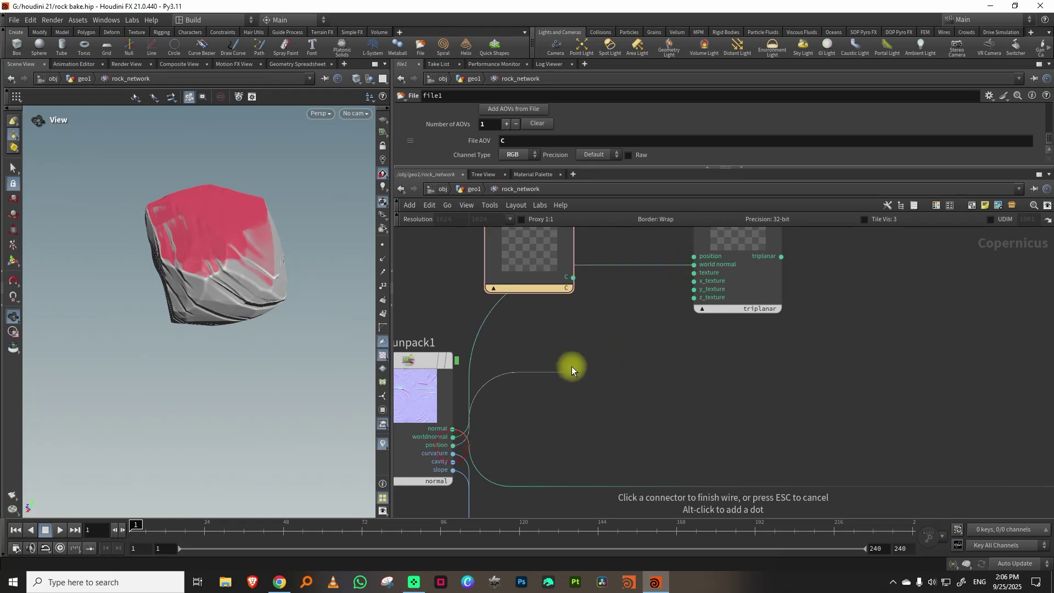
{"action": "middle_click_drag", "start_coordinate": [666, 309], "coordinate": [671, 390]}
Step: Move the File node clear of the Triplanar's wires and connect its C output to the Triplanar's texture input
{"action": "left_click_drag", "start_coordinate": [525, 332], "coordinate": [488, 282]}
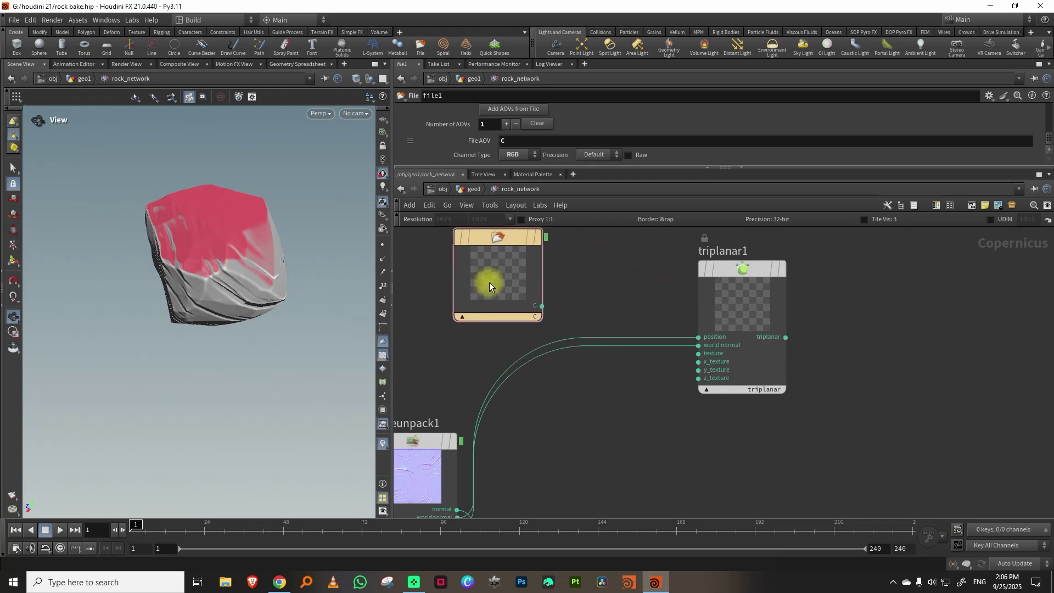
{"action": "left_click", "coordinate": [536, 306]}
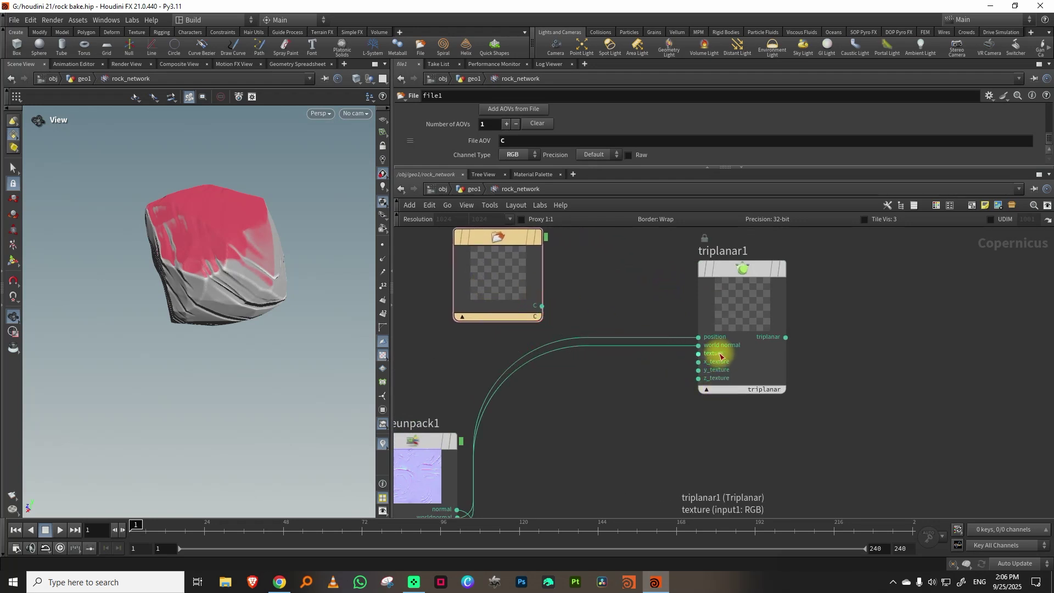
{"action": "left_click", "coordinate": [745, 345]}
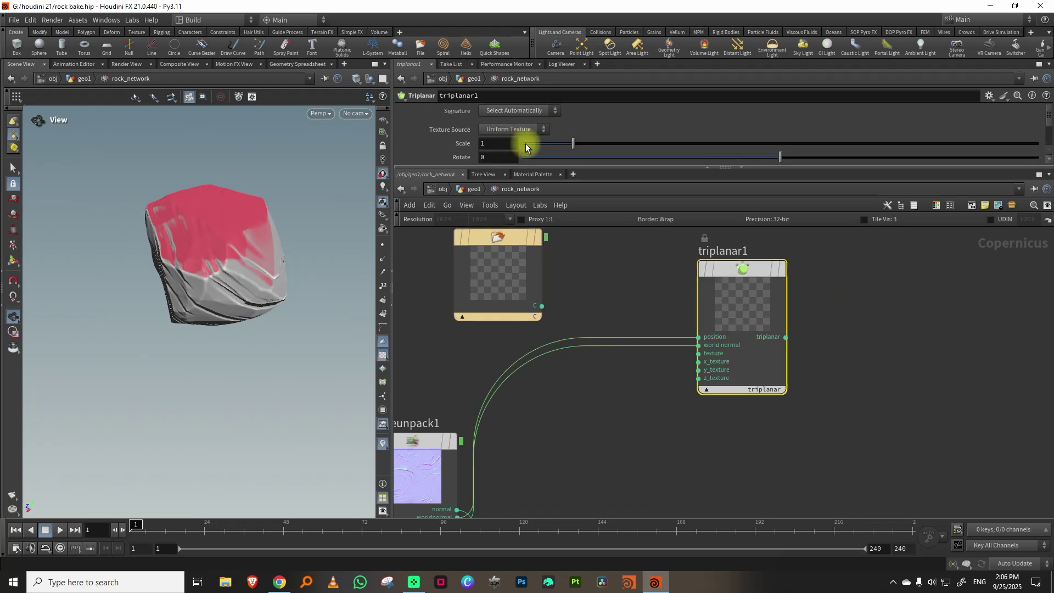
{"action": "left_click", "coordinate": [673, 354]}
Step: Wire the Triplanar's output into the preview material's basecolor input and reposition the File node
{"action": "middle_click_drag", "start_coordinate": [839, 322], "coordinate": [639, 322]}
{"action": "right_click_drag", "start_coordinate": [650, 326], "coordinate": [623, 338]}
{"action": "left_click", "coordinate": [612, 335]}
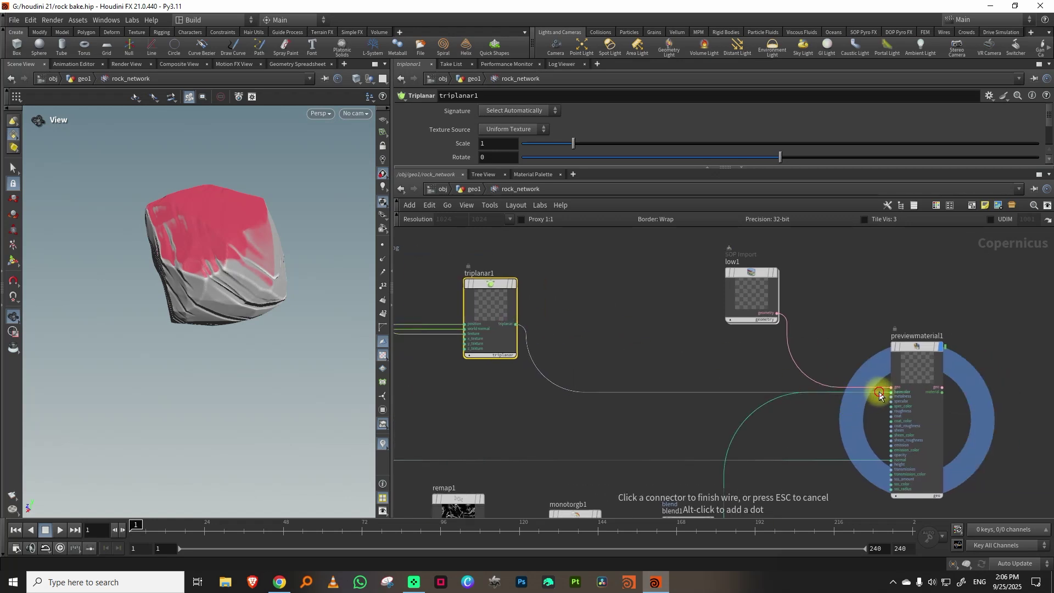
{"action": "left_click", "coordinate": [890, 392]}
{"action": "left_click_drag", "start_coordinate": [228, 313], "coordinate": [340, 287]}
{"action": "middle_click_drag", "start_coordinate": [518, 285], "coordinate": [730, 311]}
{"action": "left_click_drag", "start_coordinate": [557, 285], "coordinate": [528, 297]}
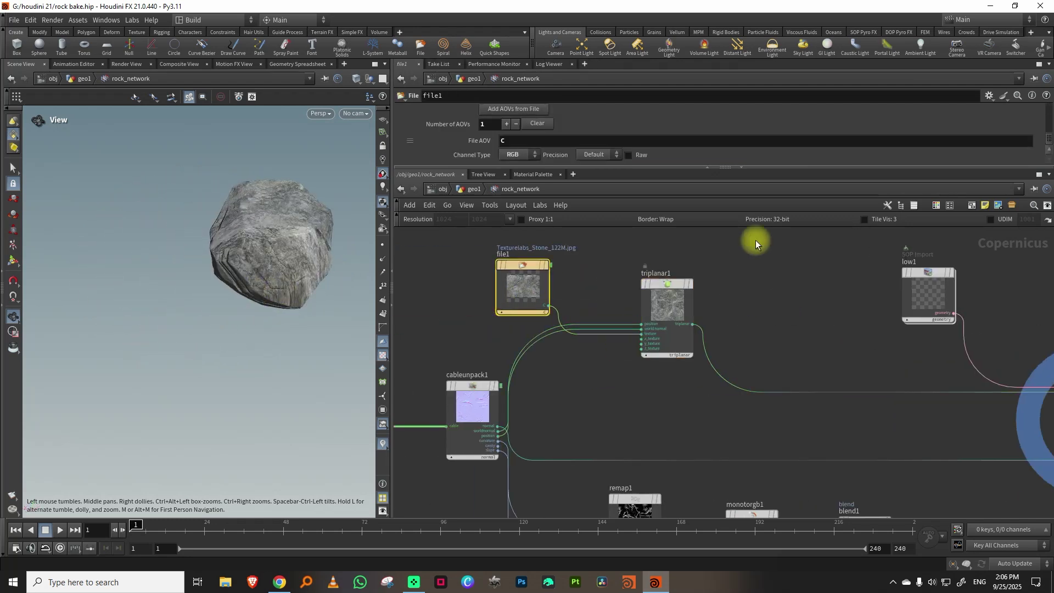
Step: Set the Triplanar's scale to 2.39 and its triplanar blending to 0.243
{"action": "left_click_drag", "start_coordinate": [624, 168], "coordinate": [640, 251]}
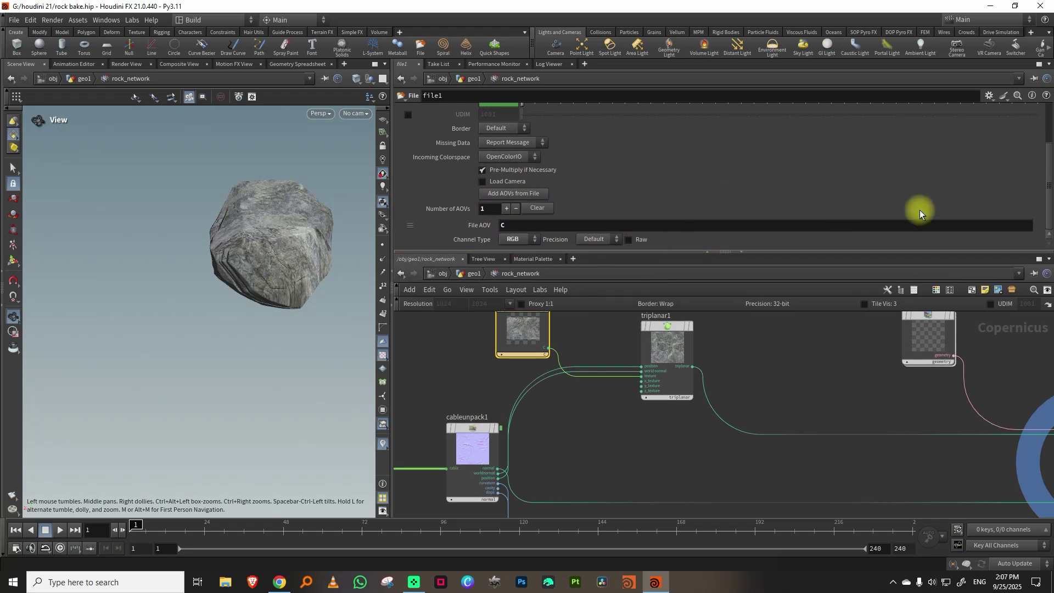
{"action": "left_click", "coordinate": [689, 359]}
{"action": "left_click_drag", "start_coordinate": [572, 203], "coordinate": [648, 212]}
{"action": "left_click_drag", "start_coordinate": [234, 239], "coordinate": [296, 230]}
{"action": "left_click_drag", "start_coordinate": [618, 145], "coordinate": [646, 143]}
{"action": "left_click_drag", "start_coordinate": [291, 230], "coordinate": [234, 253]}
Step: Insert a Remap node between the Triplanar and the preview material, with Input Min 0.06 and Input Max 0.503
{"action": "middle_click_drag", "start_coordinate": [834, 376], "coordinate": [710, 363]}
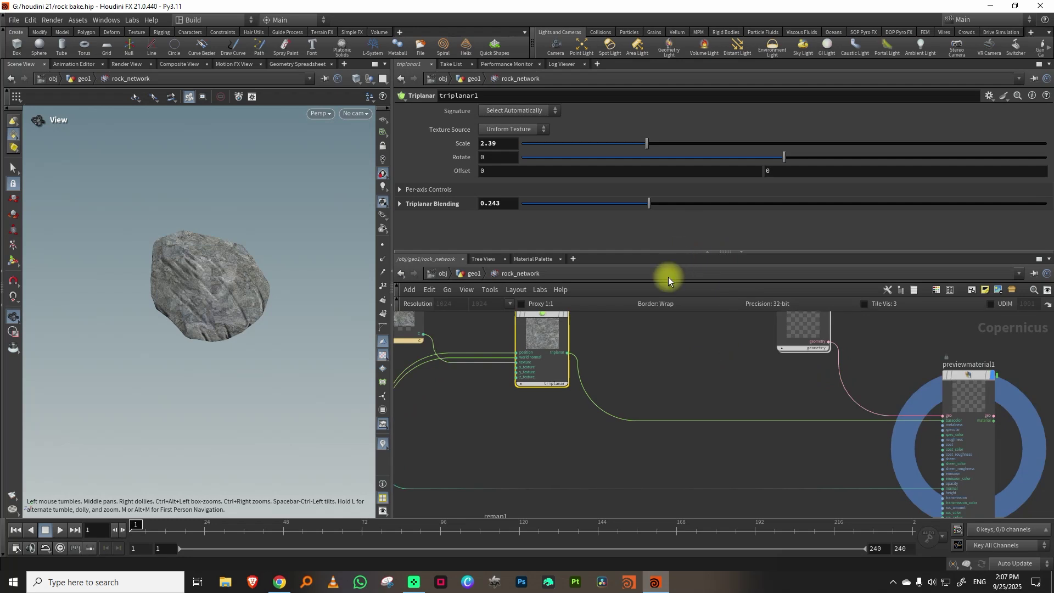
{"action": "left_click_drag", "start_coordinate": [673, 252], "coordinate": [673, 209]}
{"action": "middle_click_drag", "start_coordinate": [644, 317], "coordinate": [690, 333]}
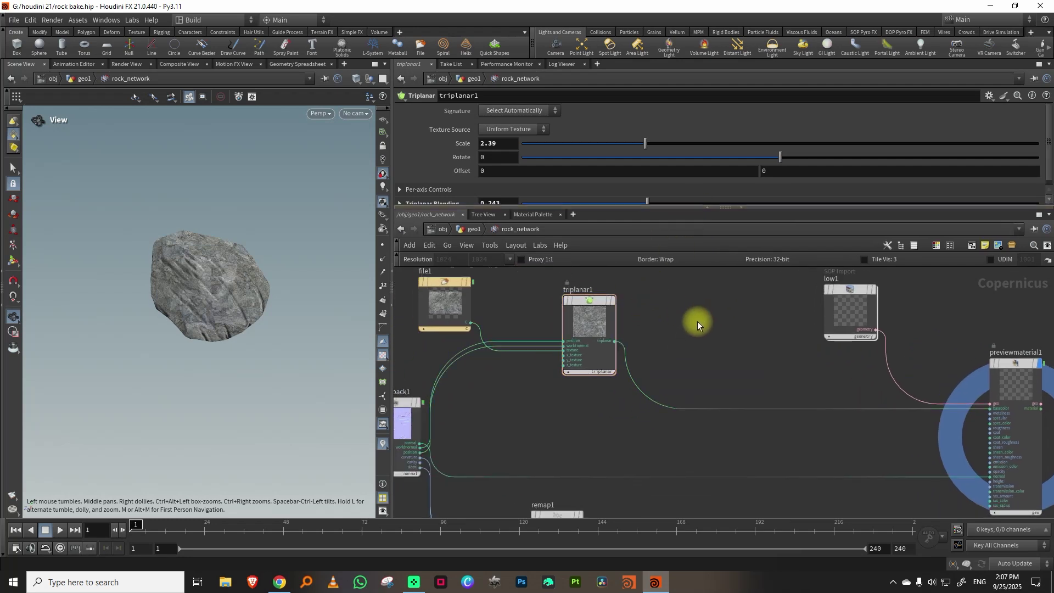
{"action": "key", "text": "Tab"}
{"action": "type", "text": "rem"}
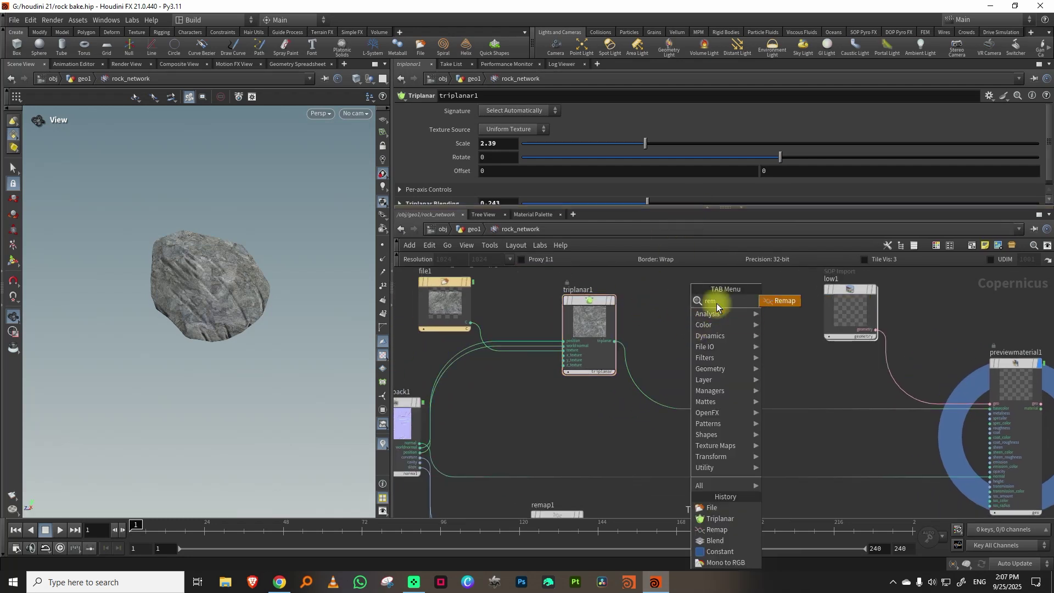
{"action": "left_click", "coordinate": [789, 302]}
{"action": "left_click", "coordinate": [706, 375]}
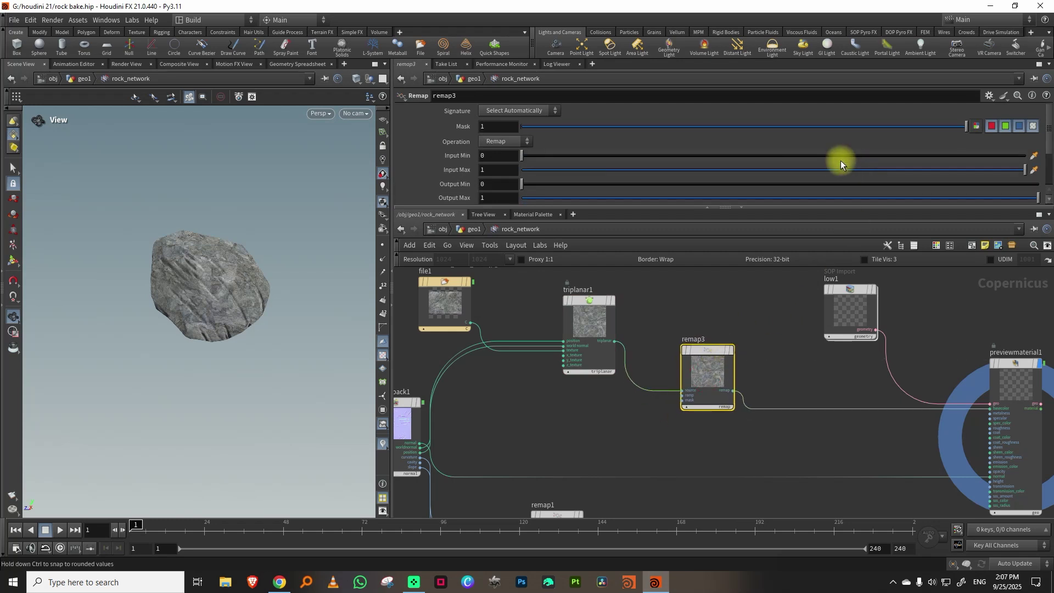
{"action": "left_click", "coordinate": [774, 170]}
{"action": "left_click_drag", "start_coordinate": [642, 155], "coordinate": [609, 155]}
Step: Insert a Blend node between the new Remap and the preview material, and wire the color Blend's output into its foreground input
{"action": "left_click", "coordinate": [767, 376]}
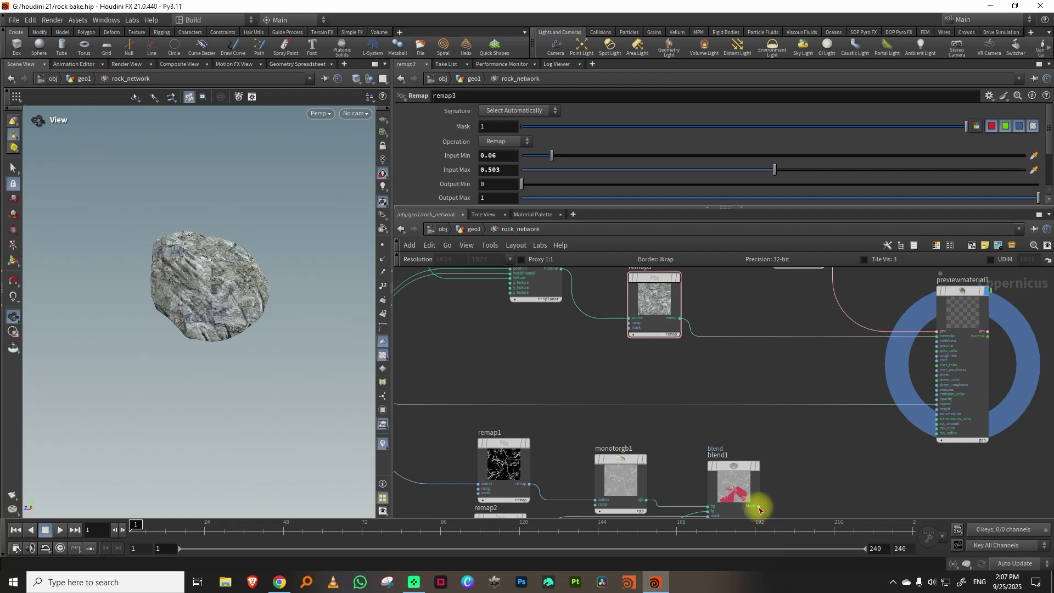
{"action": "left_click", "coordinate": [758, 507]}
{"action": "key", "text": "Tab"}
{"action": "type", "text": "bl"}
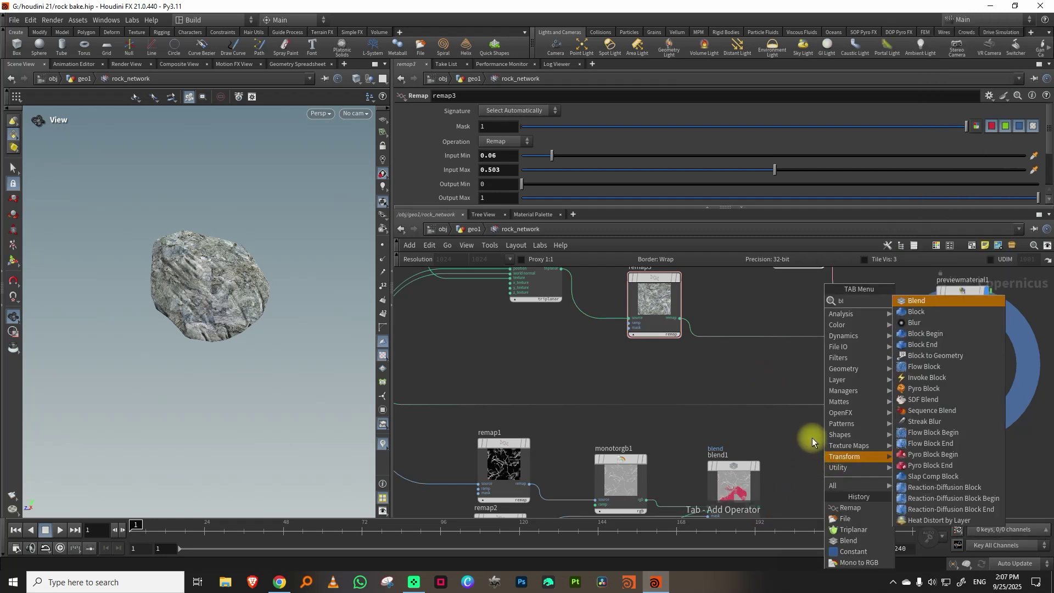
{"action": "left_click", "coordinate": [916, 302]}
{"action": "left_click", "coordinate": [816, 337]}
{"action": "left_click", "coordinate": [758, 506]}
{"action": "left_click", "coordinate": [791, 373]}
{"action": "left_click_drag", "start_coordinate": [228, 279], "coordinate": [308, 279]}
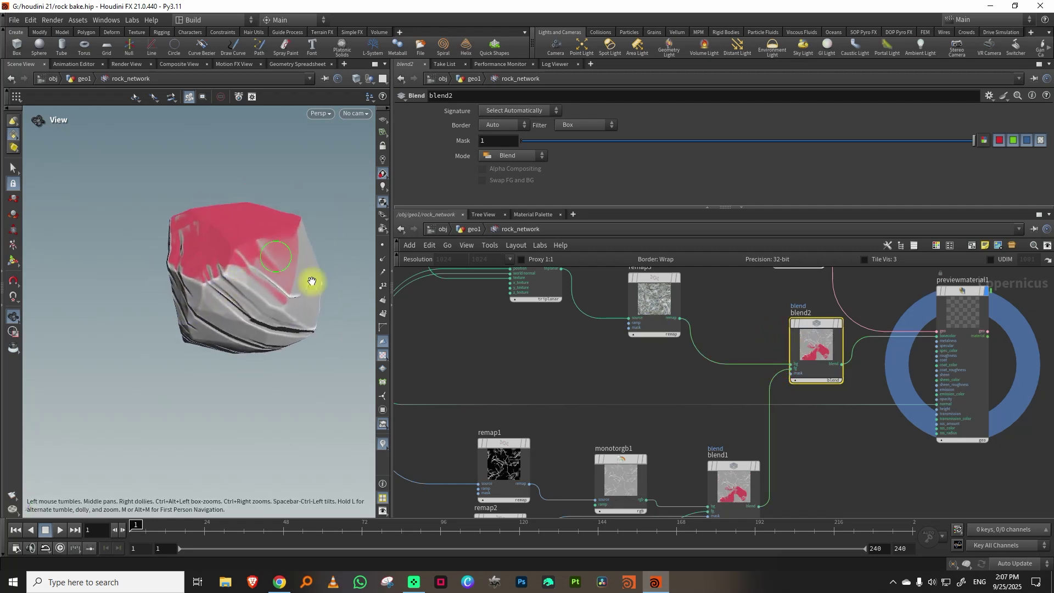
Step: Try the Multiply mode on the new Blend node and inspect the rock
{"action": "left_click", "coordinate": [519, 157]}
{"action": "left_click", "coordinate": [500, 229]}
{"action": "left_click_drag", "start_coordinate": [235, 286], "coordinate": [258, 263]}
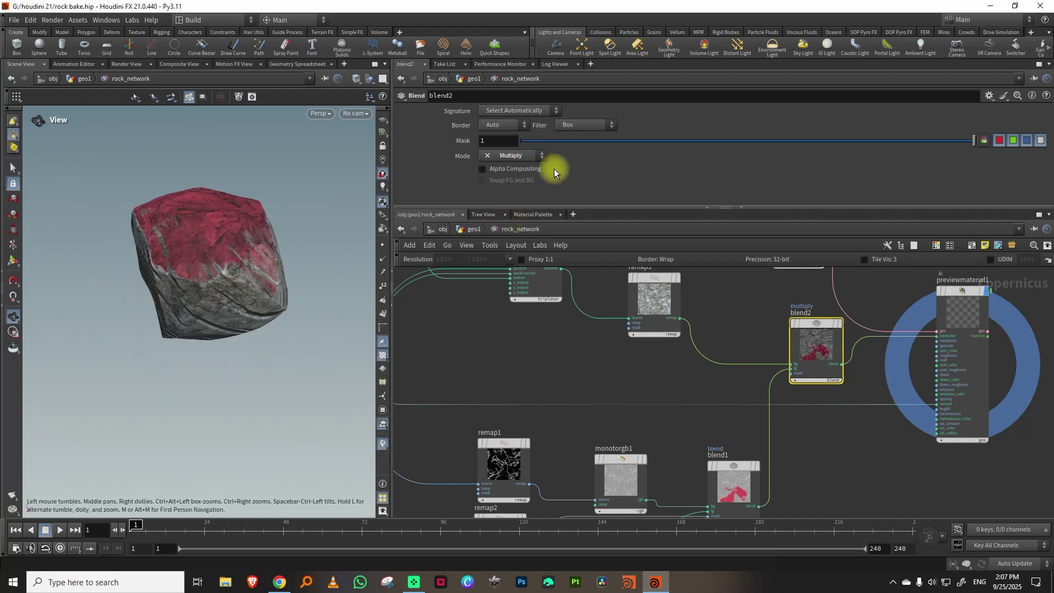
Step: Set the new Blend node's mode to Subtract, enable Swap FG and BG, and lower its mask value
{"action": "left_click", "coordinate": [524, 157]}
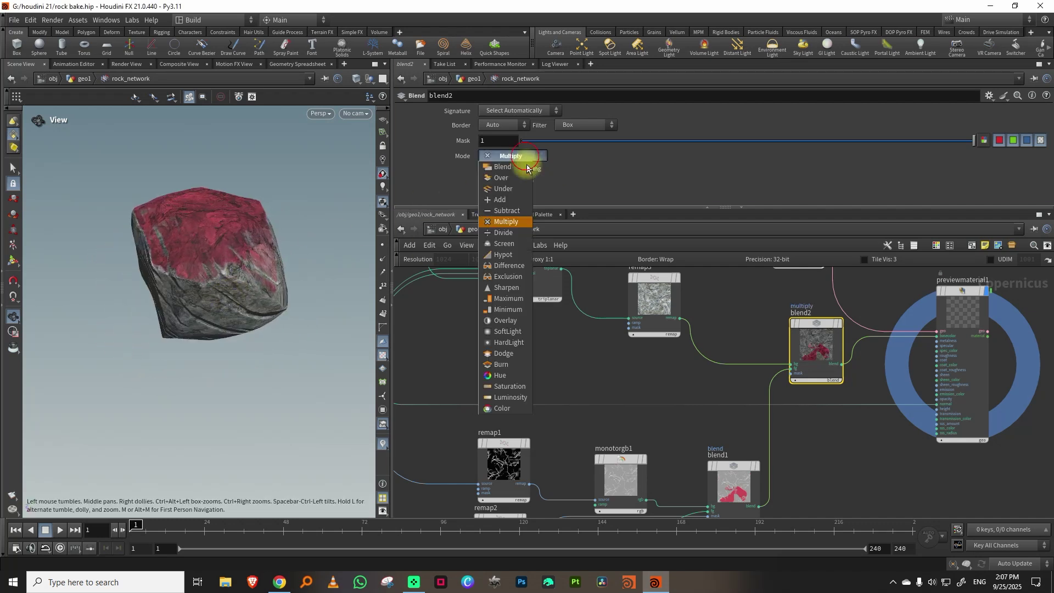
{"action": "left_click", "coordinate": [505, 210]}
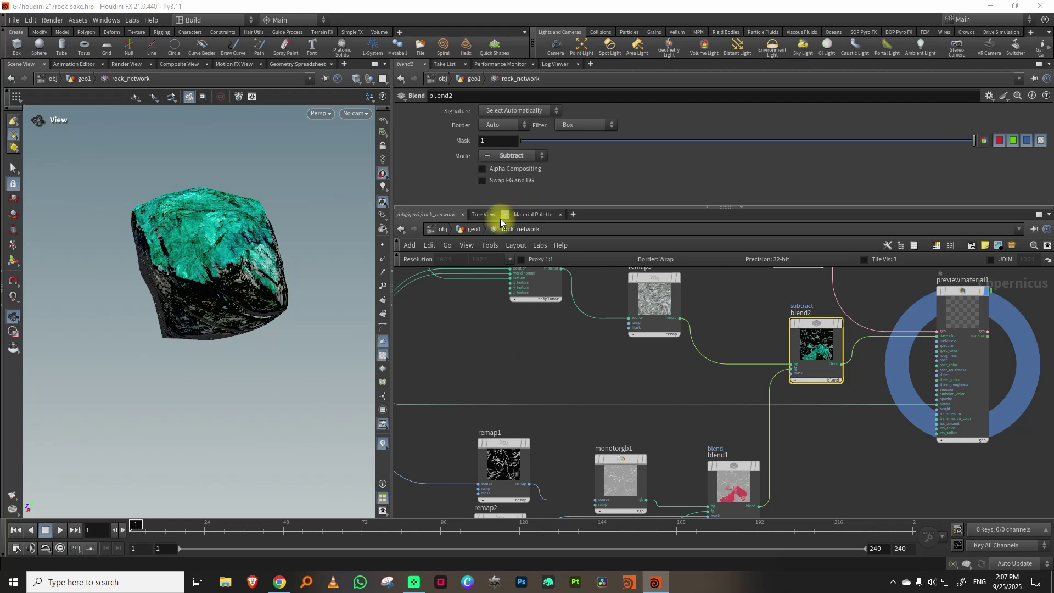
{"action": "left_click", "coordinate": [510, 180]}
{"action": "left_click_drag", "start_coordinate": [263, 280], "coordinate": [181, 270]}
{"action": "left_click_drag", "start_coordinate": [889, 140], "coordinate": [829, 143]}
Step: Set the stone texture's Remap to Input Min 0.106 and Input Max 0.731
{"action": "middle_click_drag", "start_coordinate": [724, 298], "coordinate": [723, 360]}
{"action": "left_click", "coordinate": [659, 357]}
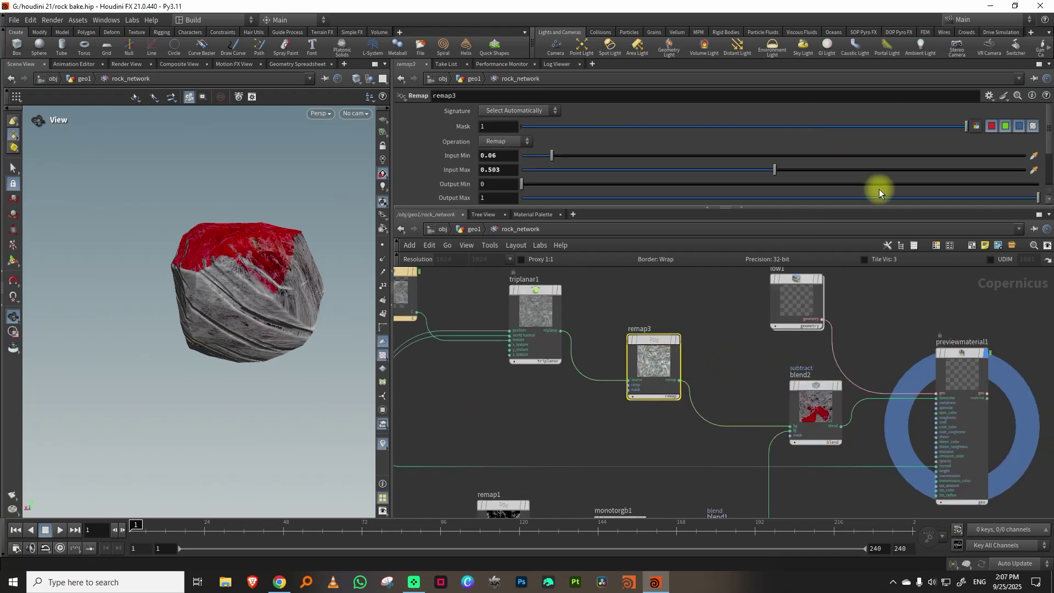
{"action": "left_click_drag", "start_coordinate": [870, 169], "coordinate": [888, 167]}
{"action": "left_click_drag", "start_coordinate": [633, 155], "coordinate": [574, 156]}
{"action": "left_click_drag", "start_coordinate": [231, 299], "coordinate": [257, 287]}
Step: Change the Constant node's color to a yellow-green of about 0.474, 0.693, 0.035
{"action": "middle_click_drag", "start_coordinate": [666, 443], "coordinate": [643, 326]}
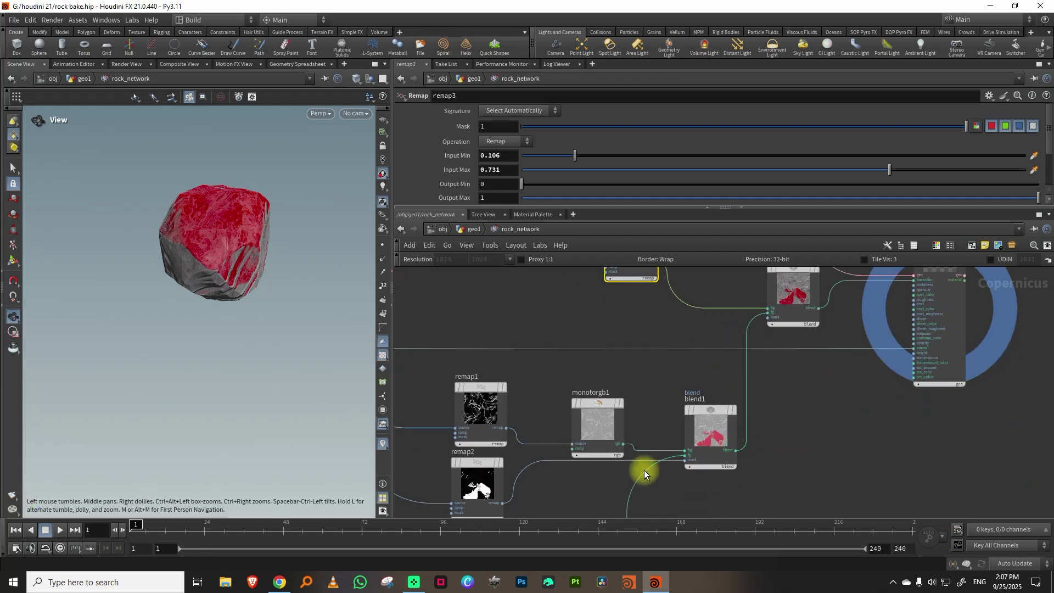
{"action": "middle_click_drag", "start_coordinate": [644, 470], "coordinate": [736, 384]}
{"action": "left_click", "coordinate": [640, 453]}
{"action": "left_click", "coordinate": [489, 143]}
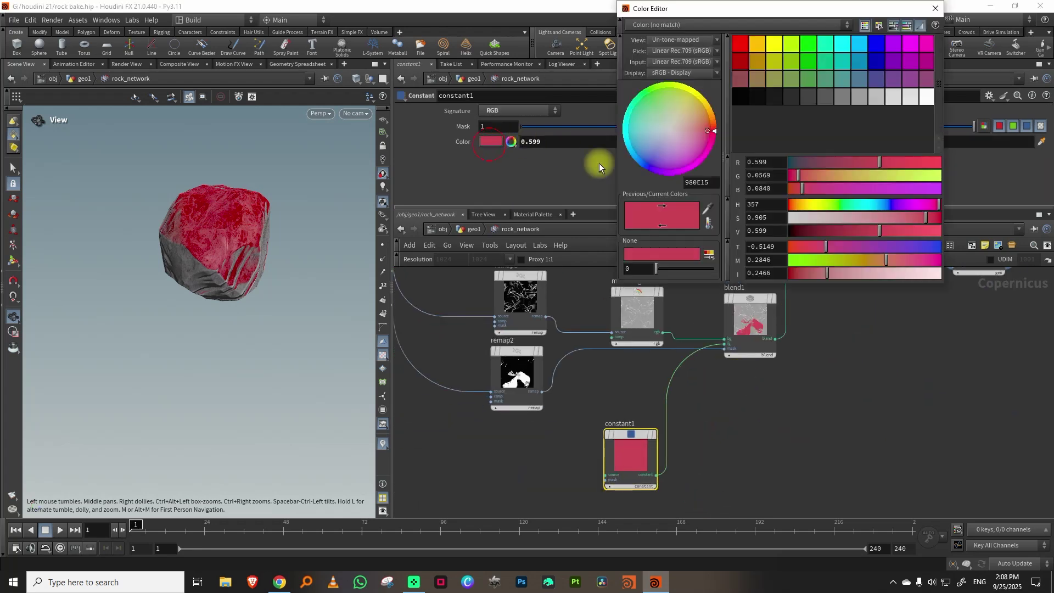
{"action": "left_click", "coordinate": [835, 205]}
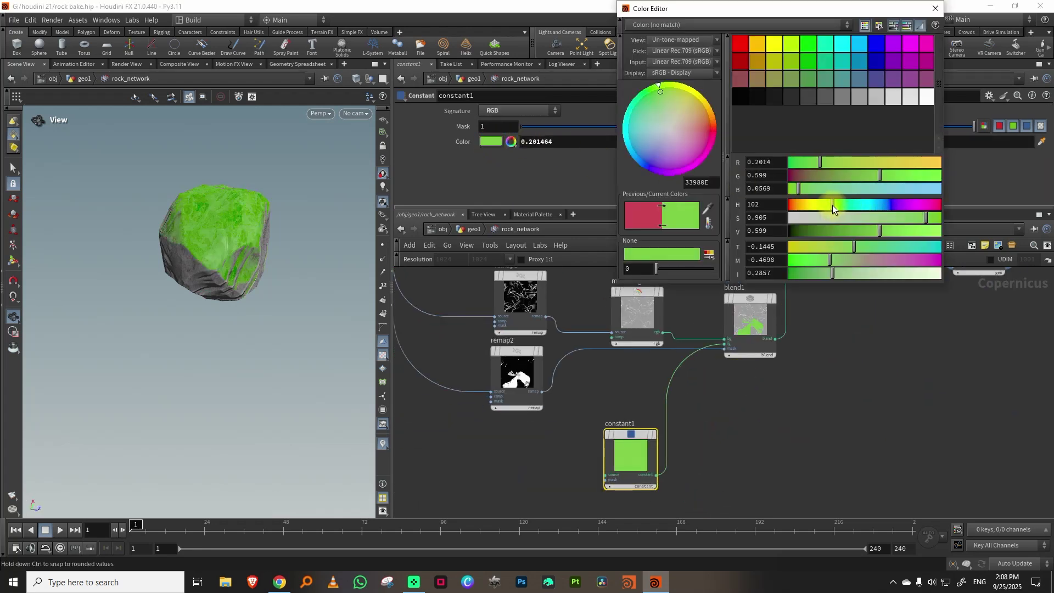
{"action": "left_click_drag", "start_coordinate": [925, 218], "coordinate": [924, 231]}
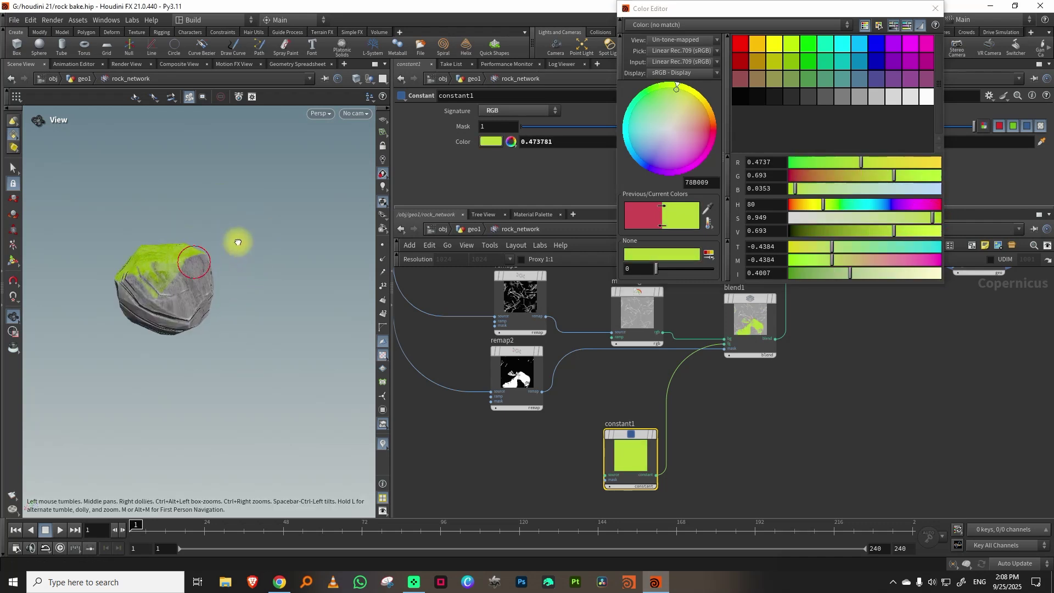
{"action": "left_click_drag", "start_coordinate": [179, 278], "coordinate": [181, 269]}
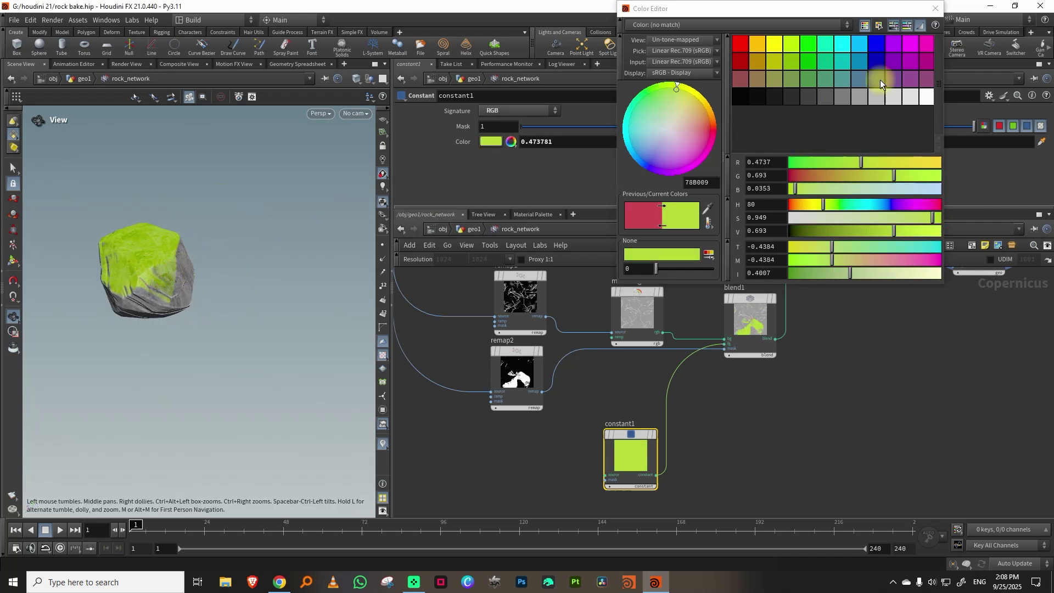
{"action": "left_click", "coordinate": [934, 8]}
Step: Add a Fractal Noise 3D node below the Constant node
{"action": "key", "text": "Tab"}
{"action": "mouse_move", "coordinate": [735, 399]}
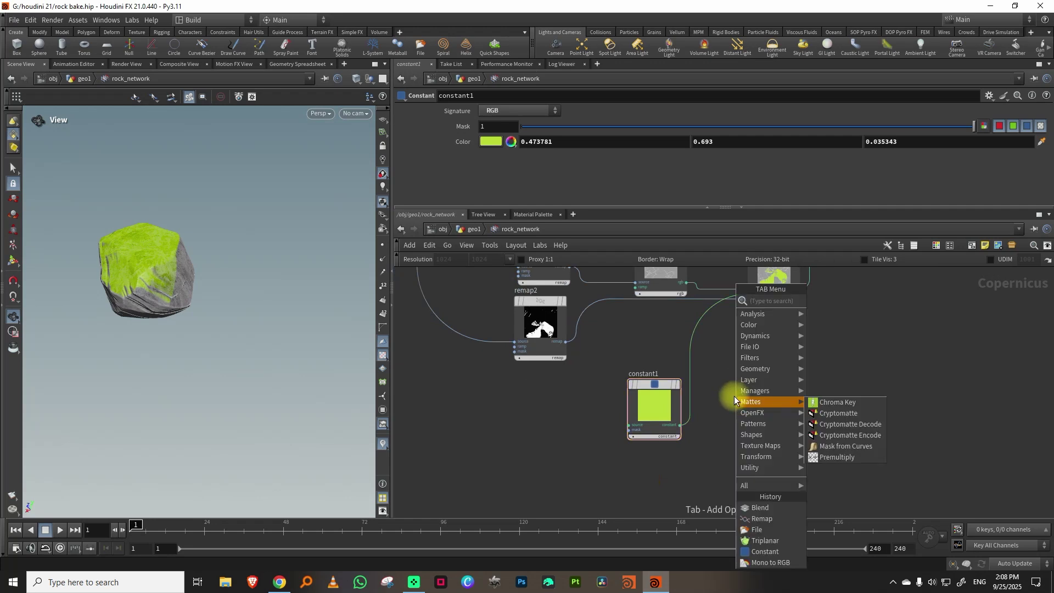
{"action": "type", "text": "frac"}
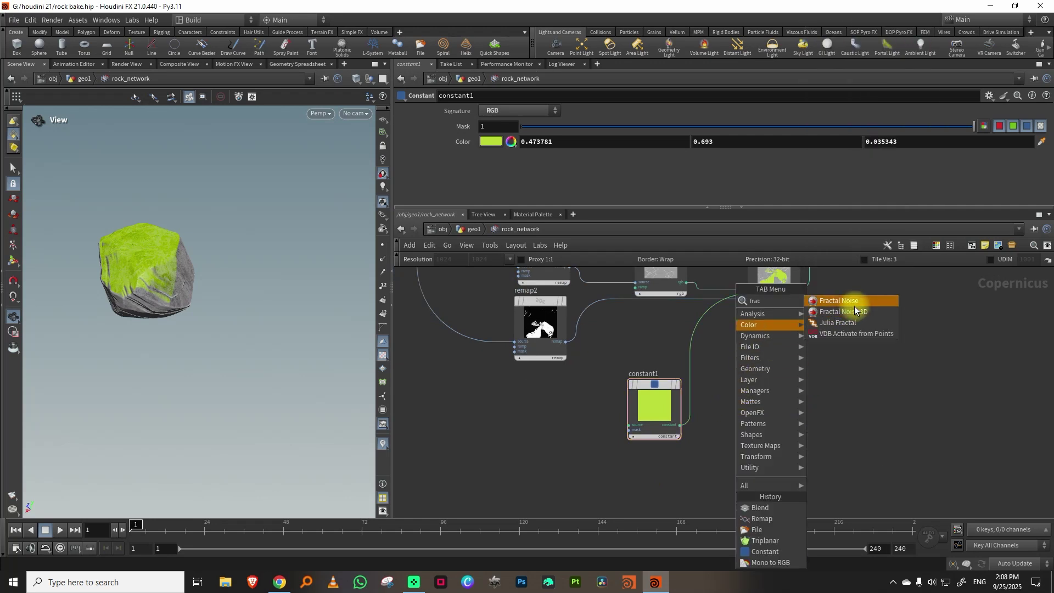
{"action": "left_click", "coordinate": [854, 311]}
{"action": "left_click", "coordinate": [659, 475]}
Step: Wire Cable Unpack's position output into the Fractal Noise 3D's position input
{"action": "middle_click_drag", "start_coordinate": [583, 440], "coordinate": [680, 479]}
{"action": "scroll", "coordinate": [631, 362], "scroll_direction": "up", "scroll_amount": 5}
{"action": "left_click", "coordinate": [576, 418]}
{"action": "middle_click_drag", "start_coordinate": [701, 432], "coordinate": [678, 274]}
{"action": "middle_click_drag", "start_coordinate": [678, 494], "coordinate": [652, 360]}
{"action": "middle_click_drag", "start_coordinate": [664, 456], "coordinate": [614, 305]}
{"action": "middle_click_drag", "start_coordinate": [654, 463], "coordinate": [607, 327]}
{"action": "middle_click_drag", "start_coordinate": [682, 443], "coordinate": [577, 432]}
{"action": "middle_click_drag", "start_coordinate": [656, 421], "coordinate": [609, 285]}
{"action": "left_click", "coordinate": [682, 464]}
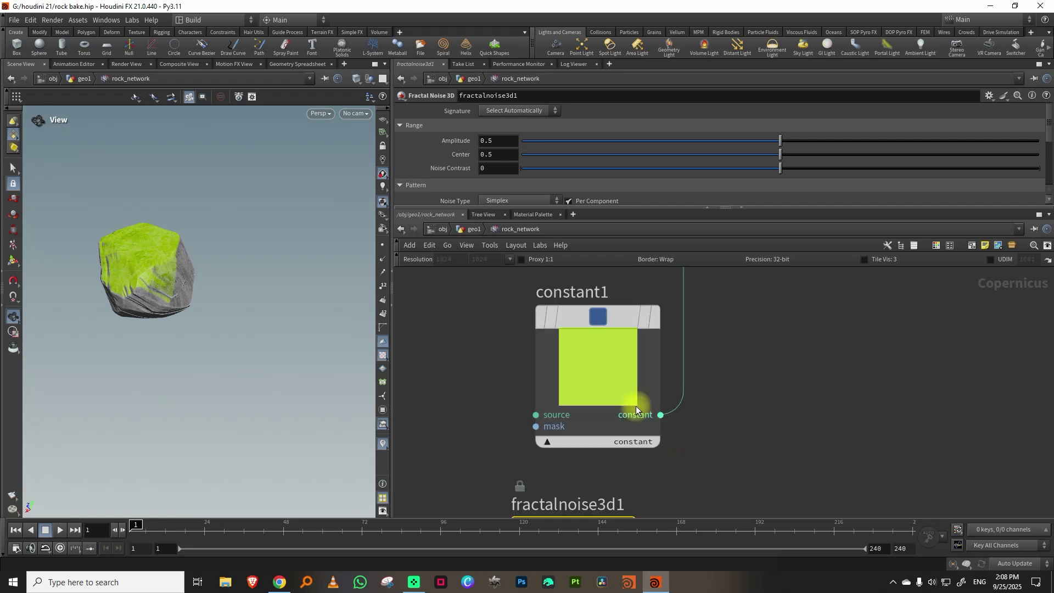
Step: Rearrange the Constant, slope Remap and Fractal Noise 3D nodes to make room beside the slope mask wire
{"action": "left_click_drag", "start_coordinate": [616, 389], "coordinate": [566, 389]}
{"action": "middle_click_drag", "start_coordinate": [746, 274], "coordinate": [779, 364]}
{"action": "scroll", "coordinate": [777, 382], "scroll_direction": "down", "scroll_amount": 5}
{"action": "left_click_drag", "start_coordinate": [706, 407], "coordinate": [758, 401]}
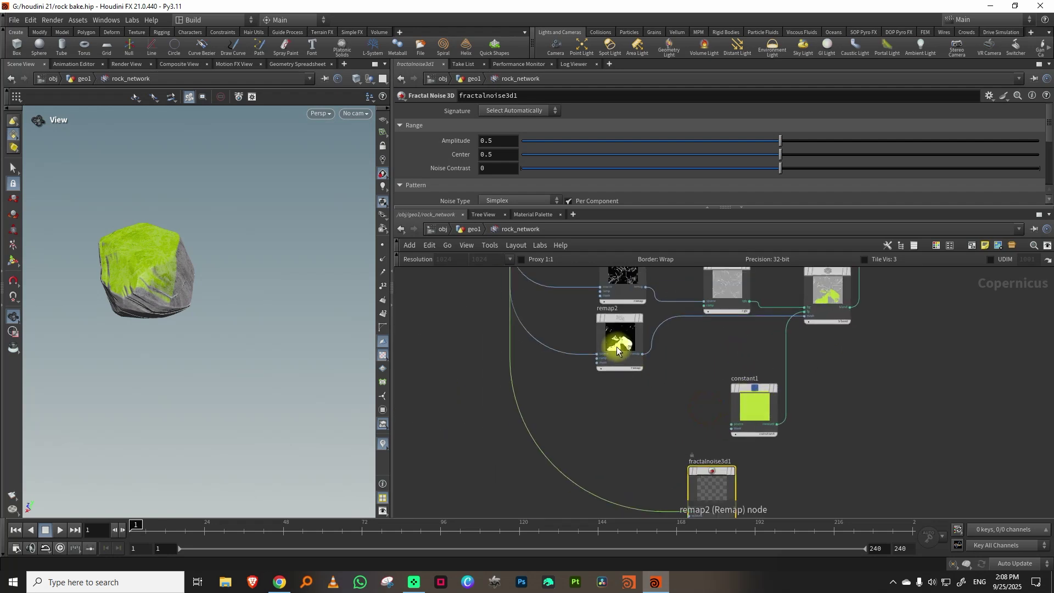
{"action": "left_click_drag", "start_coordinate": [616, 346], "coordinate": [586, 392]}
{"action": "left_click_drag", "start_coordinate": [710, 480], "coordinate": [604, 460]}
{"action": "middle_click_drag", "start_coordinate": [670, 432], "coordinate": [696, 394]}
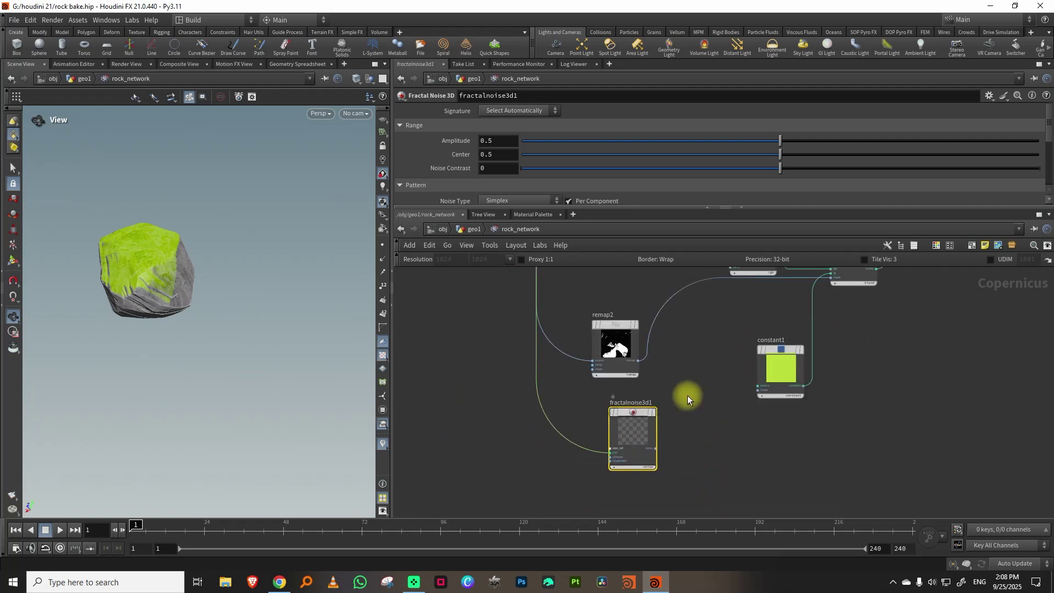
Step: Insert a Multiply node on the slope Remap's mask wire and connect the Fractal Noise 3D output to its foreground input
{"action": "key", "text": "Tab"}
{"action": "left_click", "coordinate": [790, 301]}
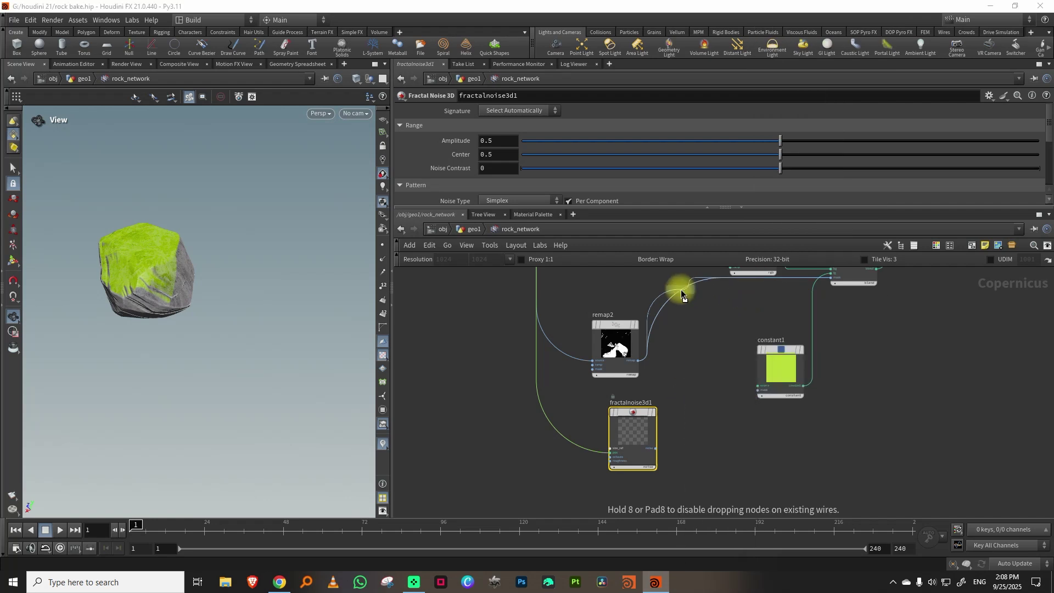
{"action": "left_click", "coordinate": [680, 291]}
{"action": "left_click_drag", "start_coordinate": [699, 291], "coordinate": [698, 363]}
{"action": "left_click_drag", "start_coordinate": [629, 438], "coordinate": [607, 436]}
{"action": "left_click", "coordinate": [608, 442]}
{"action": "left_click", "coordinate": [681, 395]}
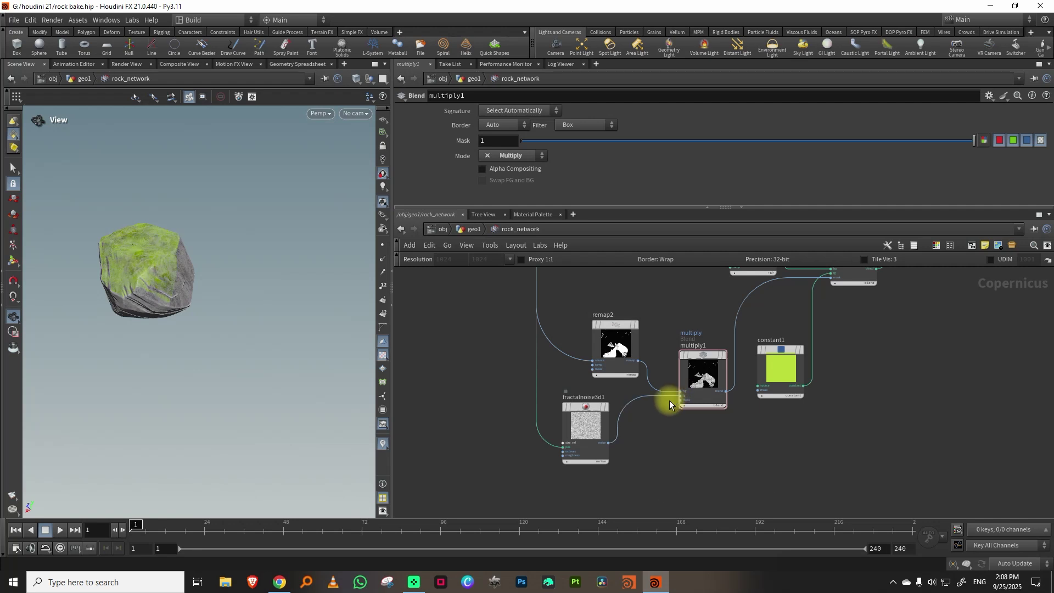
Step: Set the Fractal Noise 3D to amplitude 0.489, center 0.713, noise contrast 0.796 and element size 0.215262, and increase its roughness
{"action": "left_click", "coordinate": [585, 425]}
{"action": "left_click_drag", "start_coordinate": [849, 167], "coordinate": [1011, 177]}
{"action": "left_click_drag", "start_coordinate": [799, 156], "coordinate": [886, 155]}
{"action": "left_click_drag", "start_coordinate": [817, 141], "coordinate": [900, 143]}
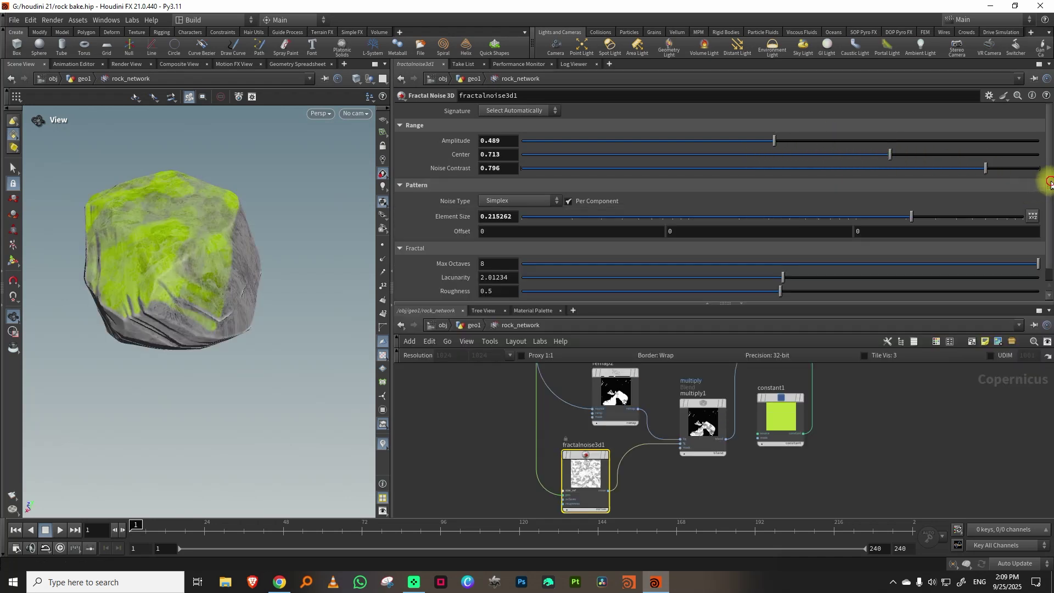
{"action": "scroll", "coordinate": [1049, 182], "scroll_direction": "down", "scroll_amount": 1}
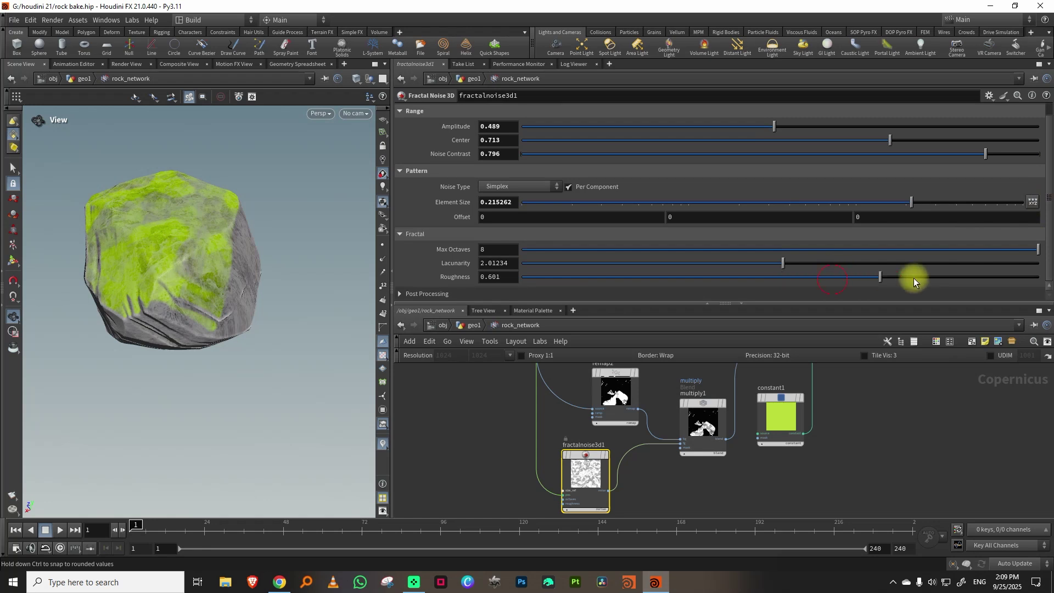
{"action": "left_click_drag", "start_coordinate": [222, 270], "coordinate": [372, 280]}
Step: Reshape the slope Remap's ramp by moving its two inner points to about 30% and 78% of its width
{"action": "left_click", "coordinate": [630, 387]}
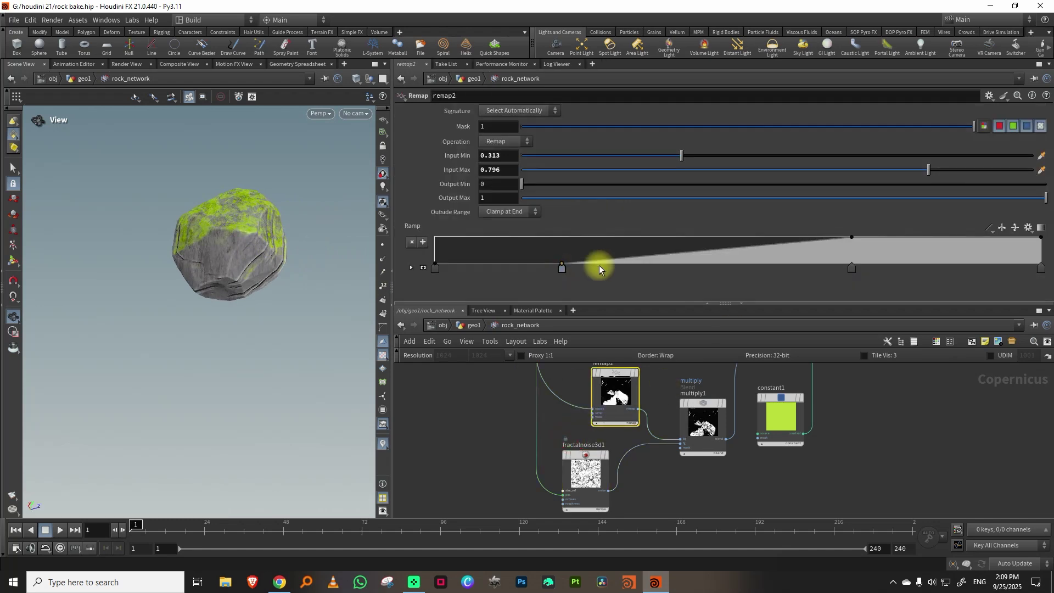
{"action": "left_click_drag", "start_coordinate": [852, 267], "coordinate": [629, 266]}
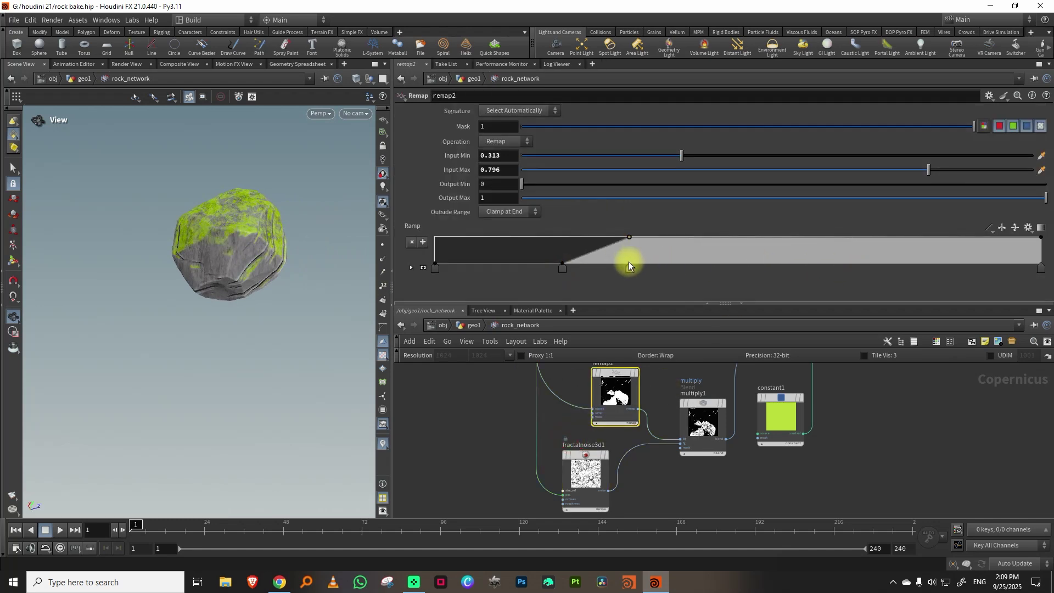
{"action": "left_click_drag", "start_coordinate": [303, 274], "coordinate": [405, 254]}
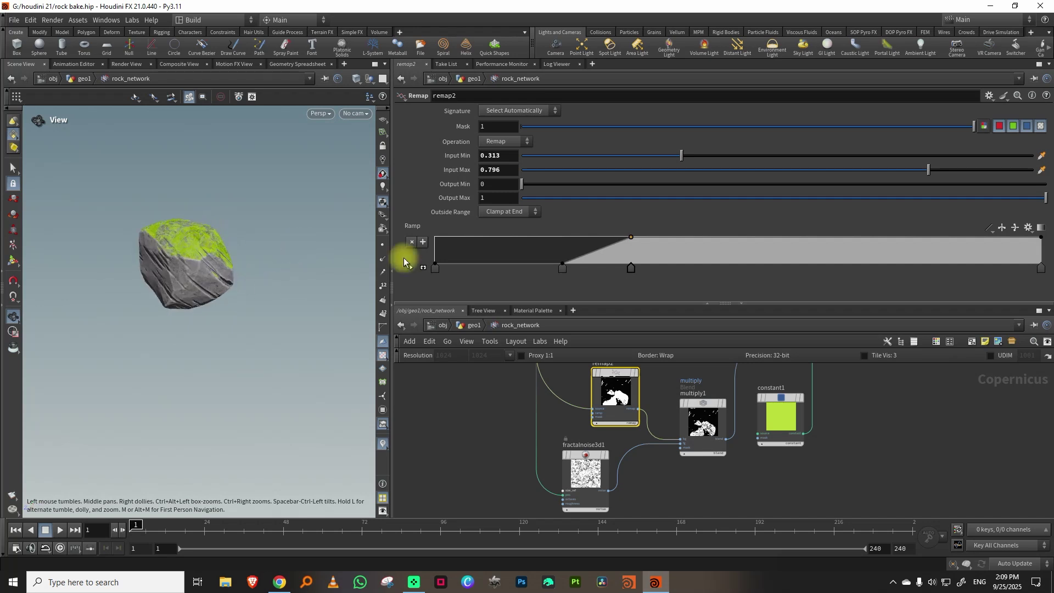
{"action": "left_click_drag", "start_coordinate": [629, 267], "coordinate": [887, 268]}
{"action": "left_click_drag", "start_coordinate": [565, 272], "coordinate": [615, 267]}
{"action": "left_click_drag", "start_coordinate": [885, 268], "coordinate": [906, 268]}
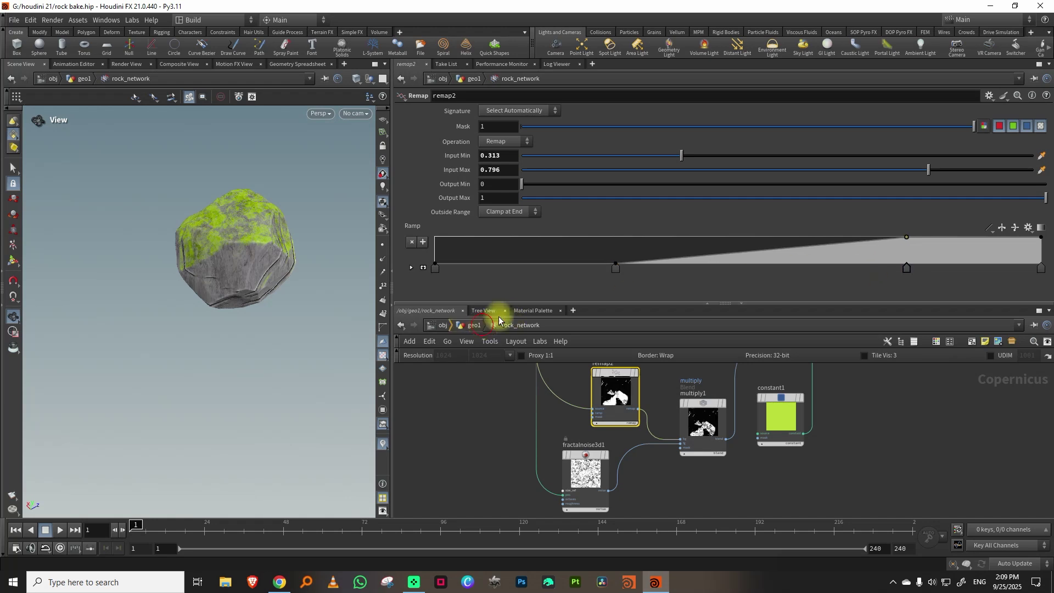
Step: Return to the geo1 geometry network, bring the second rock's node chain into view and save the scene
{"action": "left_click", "coordinate": [474, 325]}
{"action": "left_click_drag", "start_coordinate": [541, 303], "coordinate": [599, 208]}
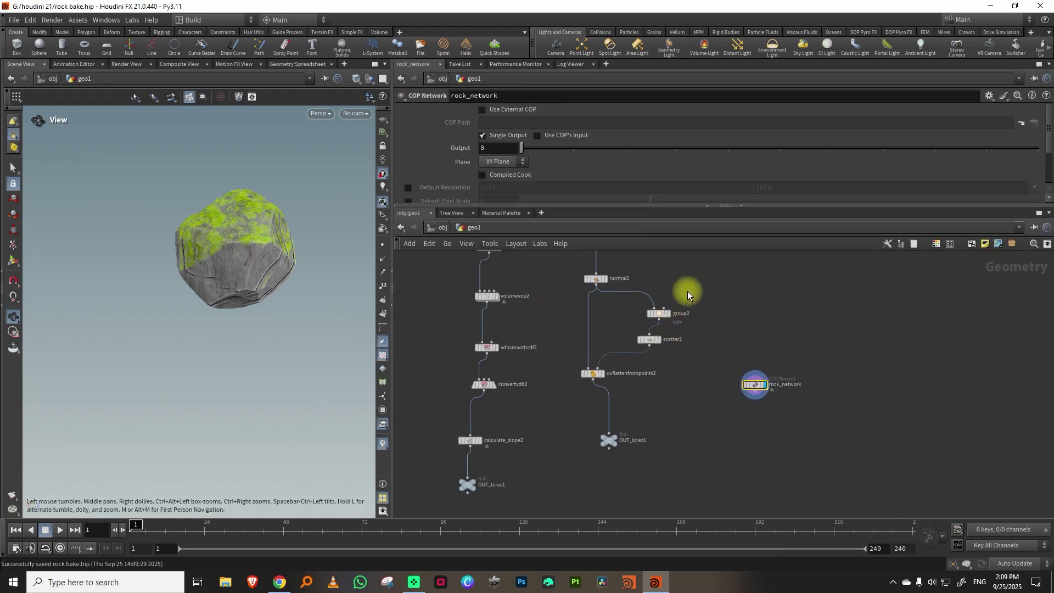
{"action": "middle_click_drag", "start_coordinate": [687, 291], "coordinate": [684, 396]}
{"action": "middle_click_drag", "start_coordinate": [672, 348], "coordinate": [694, 395]}
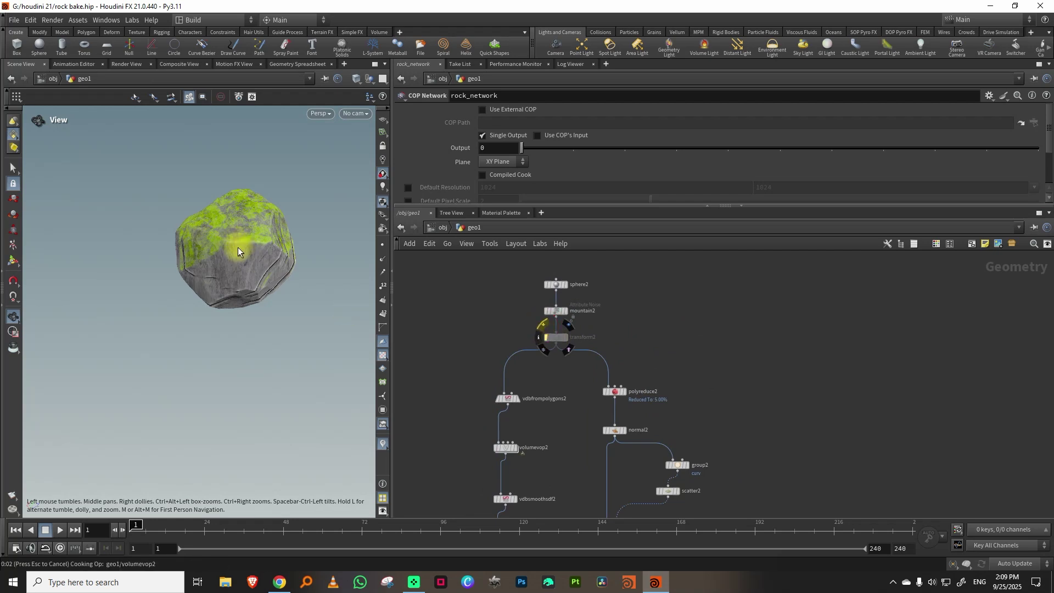
{"action": "key", "text": "ctrl+s"}
Step: Set the mountain2 Attribute Noise to element size 0.78 and offset 8.65 to reshape the second rock
{"action": "left_click_drag", "start_coordinate": [241, 244], "coordinate": [263, 236]}
{"action": "left_click", "coordinate": [502, 270]}
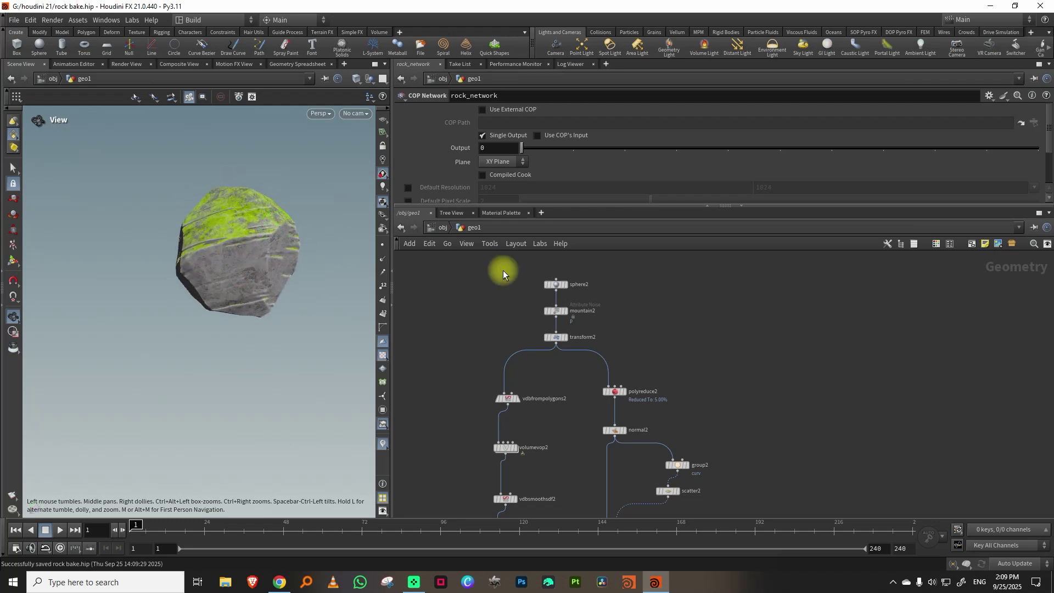
{"action": "left_click", "coordinate": [597, 309]}
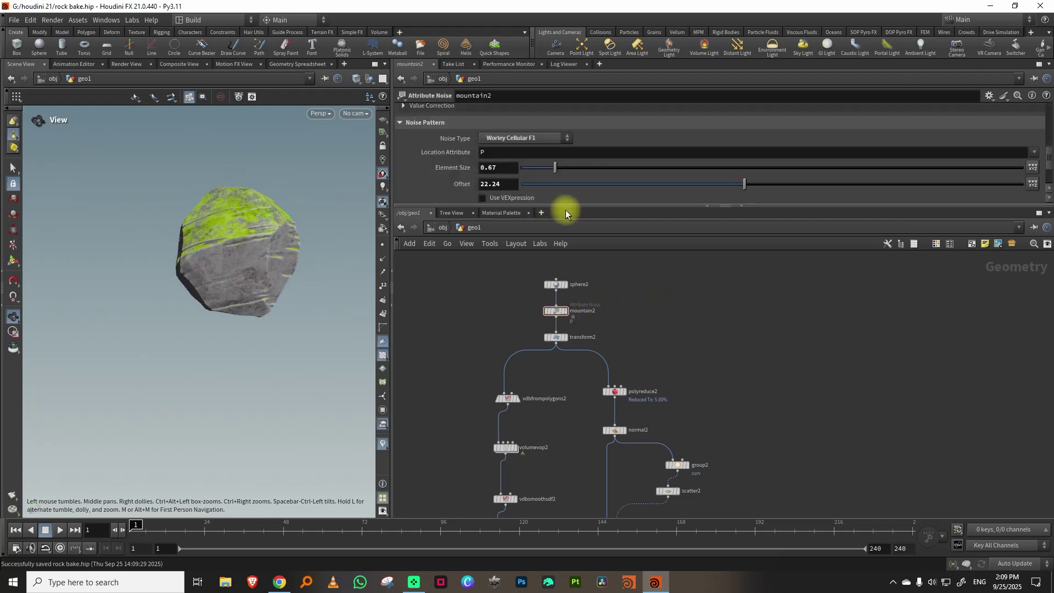
{"action": "left_click_drag", "start_coordinate": [565, 209], "coordinate": [548, 231]}
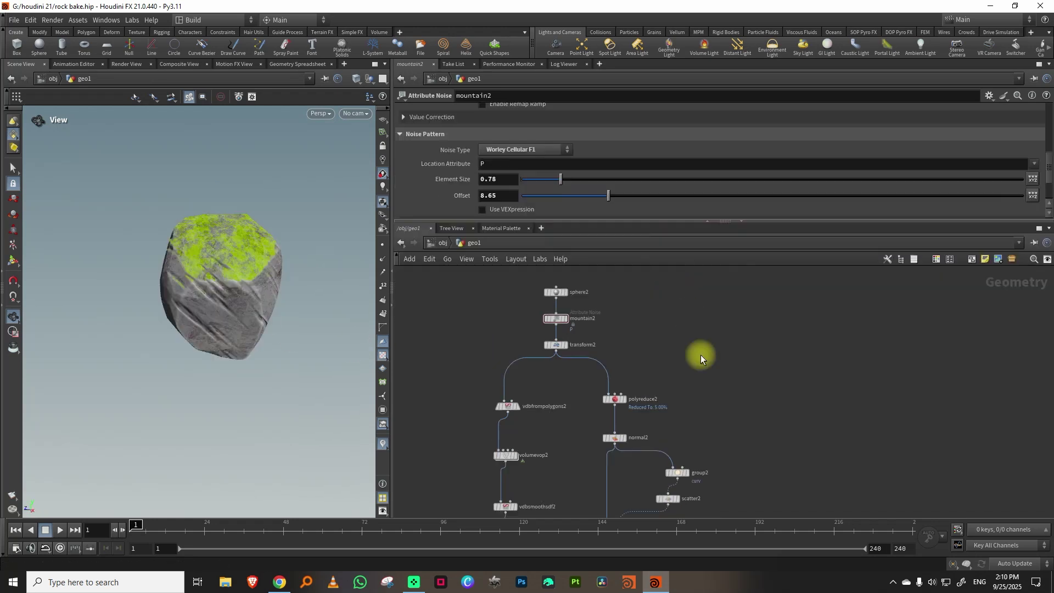
Step: Enter the volumevop2 network and set its angle constant to 0, checking the rock's grooves from another side
{"action": "middle_click_drag", "start_coordinate": [561, 516], "coordinate": [597, 364]}
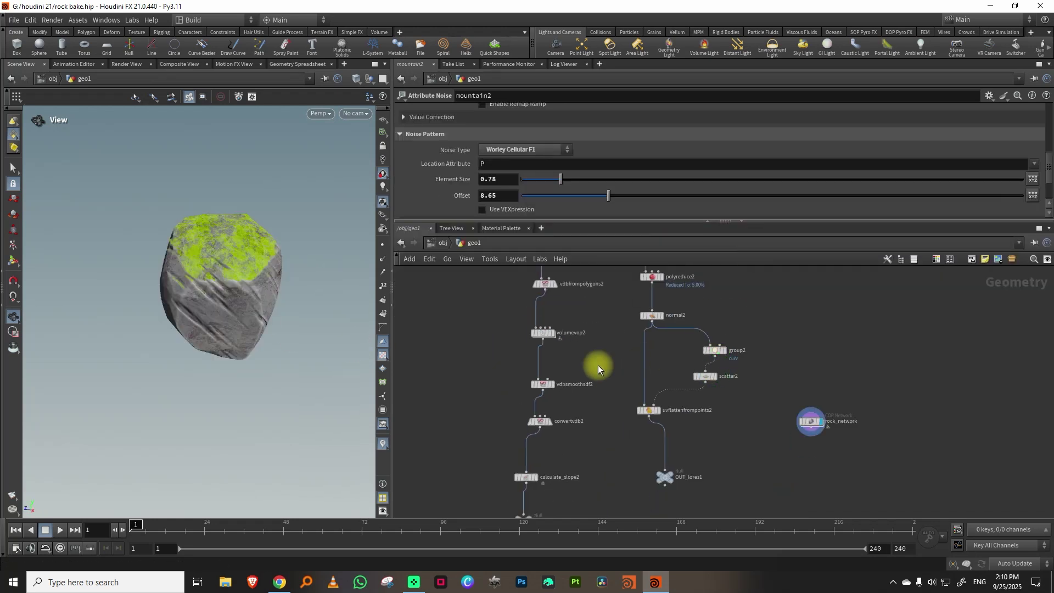
{"action": "left_click", "coordinate": [542, 334]}
{"action": "double_click", "coordinate": [542, 333]}
{"action": "middle_click_drag", "start_coordinate": [400, 369], "coordinate": [557, 347]}
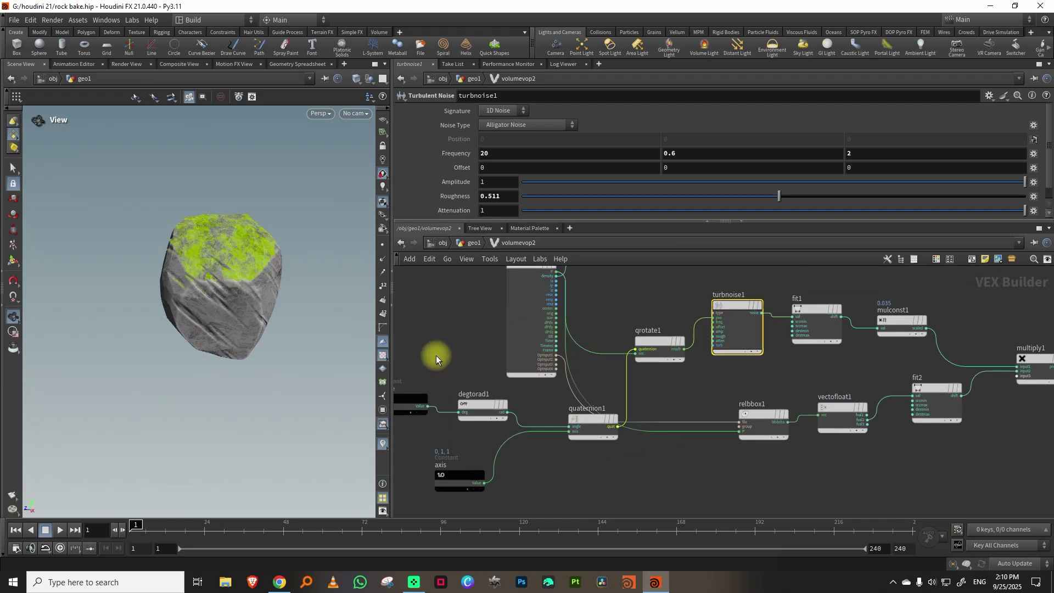
{"action": "middle_click_drag", "start_coordinate": [397, 387], "coordinate": [476, 368]}
{"action": "left_click", "coordinate": [476, 378]}
{"action": "left_click", "coordinate": [496, 125]}
{"action": "type", "text": "0"}
{"action": "key", "text": "Return"}
{"action": "left_click_drag", "start_coordinate": [258, 340], "coordinate": [255, 303]}
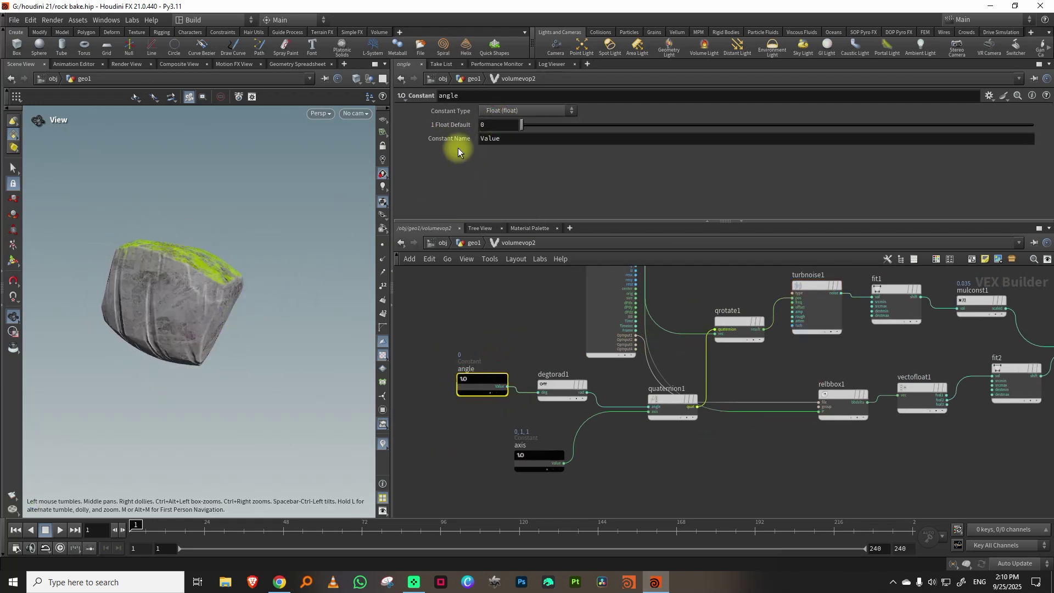
Step: Set the angle constant feeding the quaternion to 45
{"action": "type", "text": "45"}
{"action": "key", "text": "Return"}
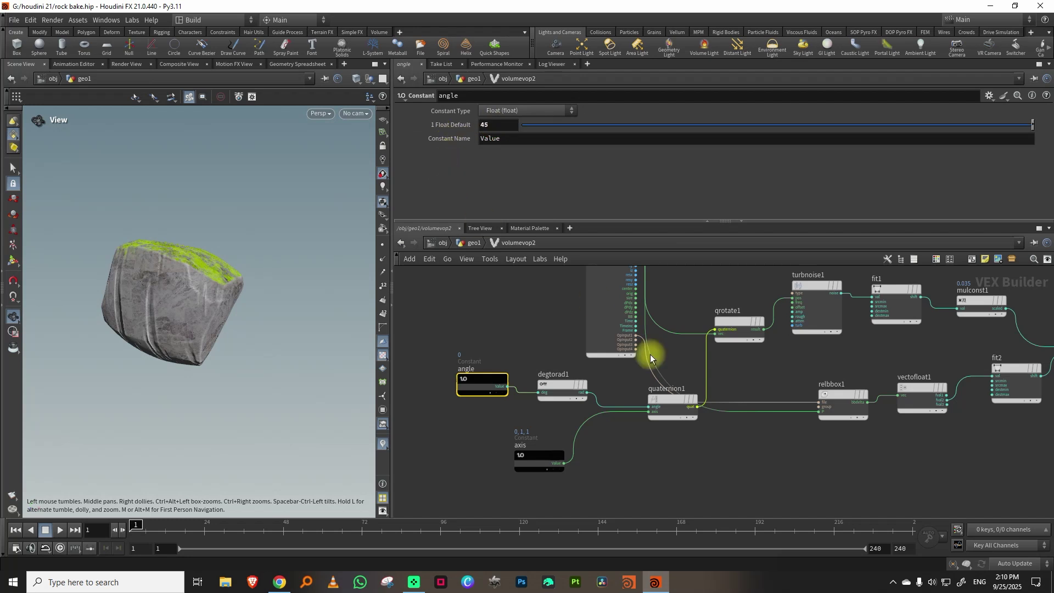
Step: Open the settings of the axis constant and of the Multiply Constant that scales the fitted turbulent noise
{"action": "left_click", "coordinate": [549, 456]}
{"action": "middle_click_drag", "start_coordinate": [893, 349], "coordinate": [826, 373]}
{"action": "left_click_drag", "start_coordinate": [884, 360], "coordinate": [926, 311]}
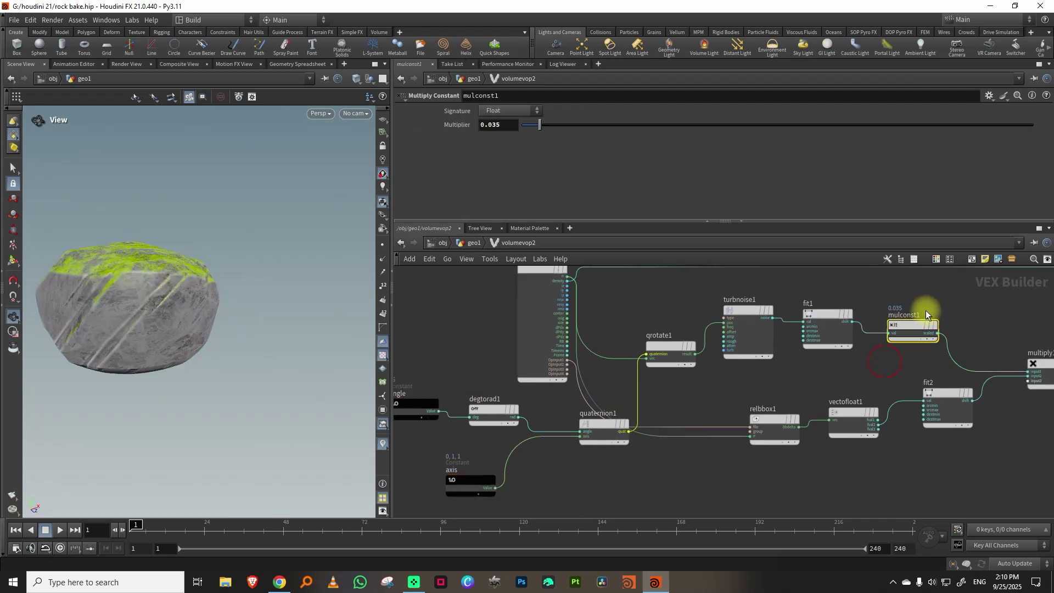